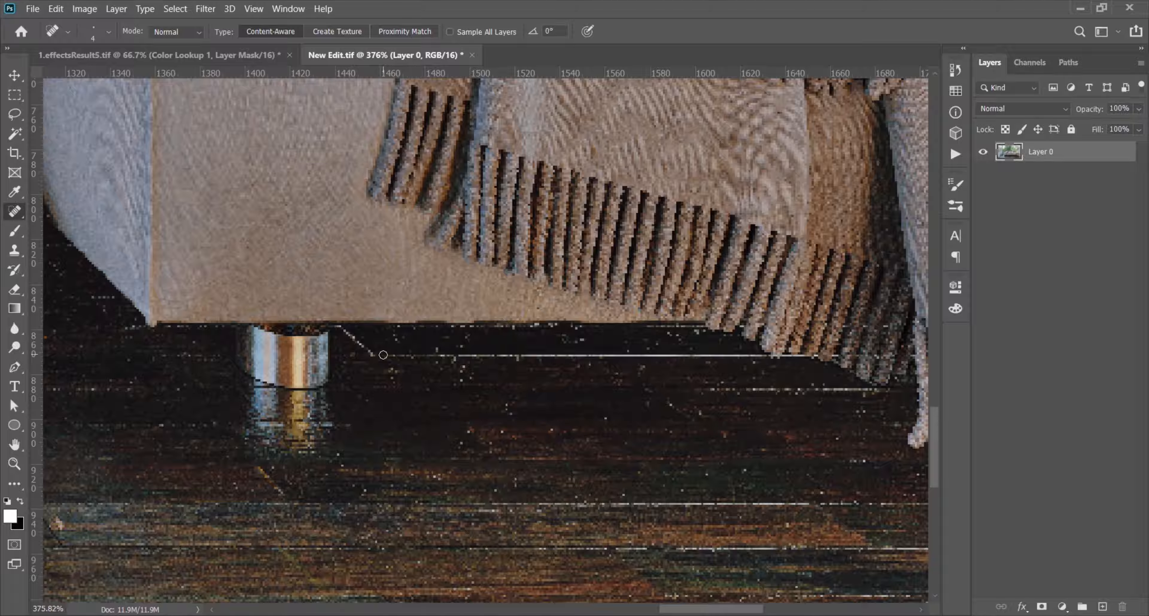
- Remove the bright line artifacts from the dark floor below and in front of the sofa with the Spot Healing Brush
drag(384, 355, 785, 357)
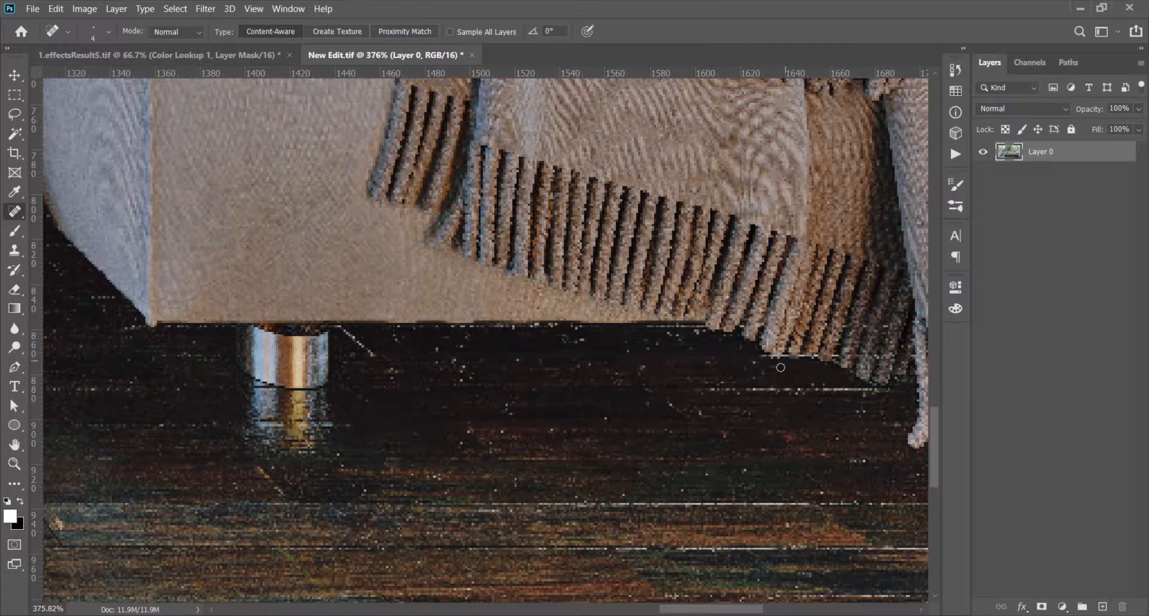
click(343, 331)
shift+click(373, 354)
click(535, 504)
shift+click(833, 505)
drag(738, 513, 371, 477)
click(468, 468)
shift+click(754, 467)
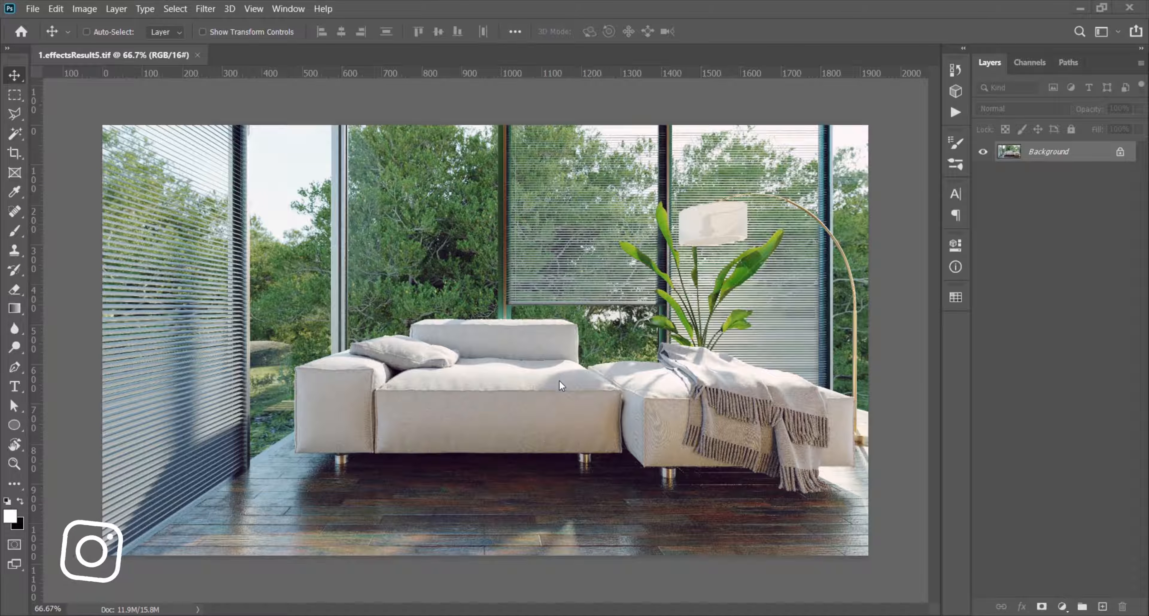
- Duplicate the full image layer and rename the copy 1
key(space)
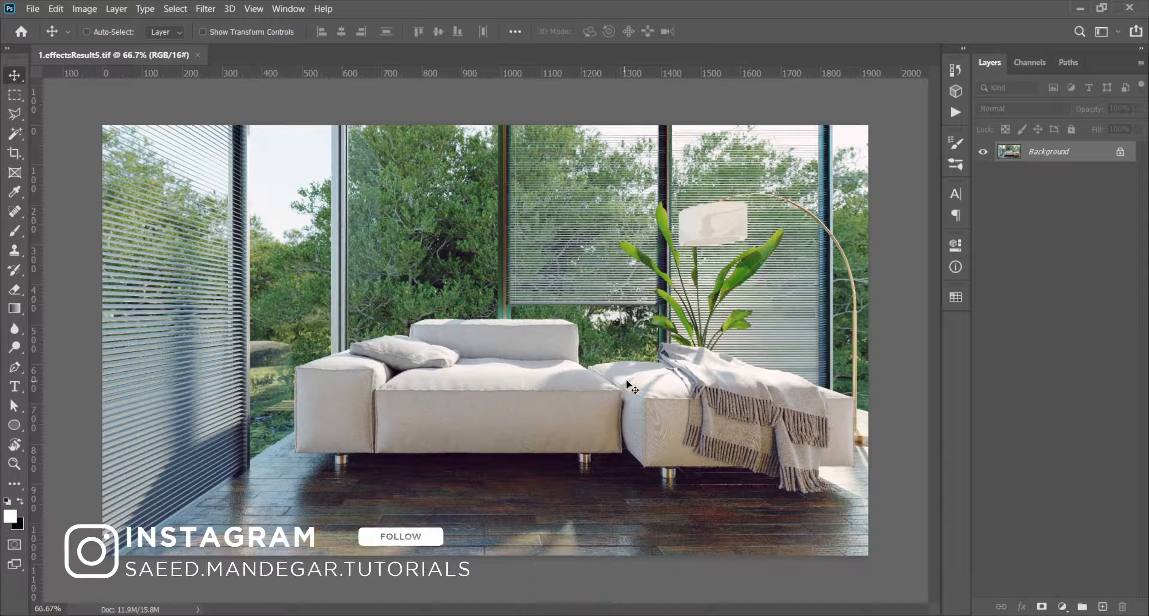
key(z)
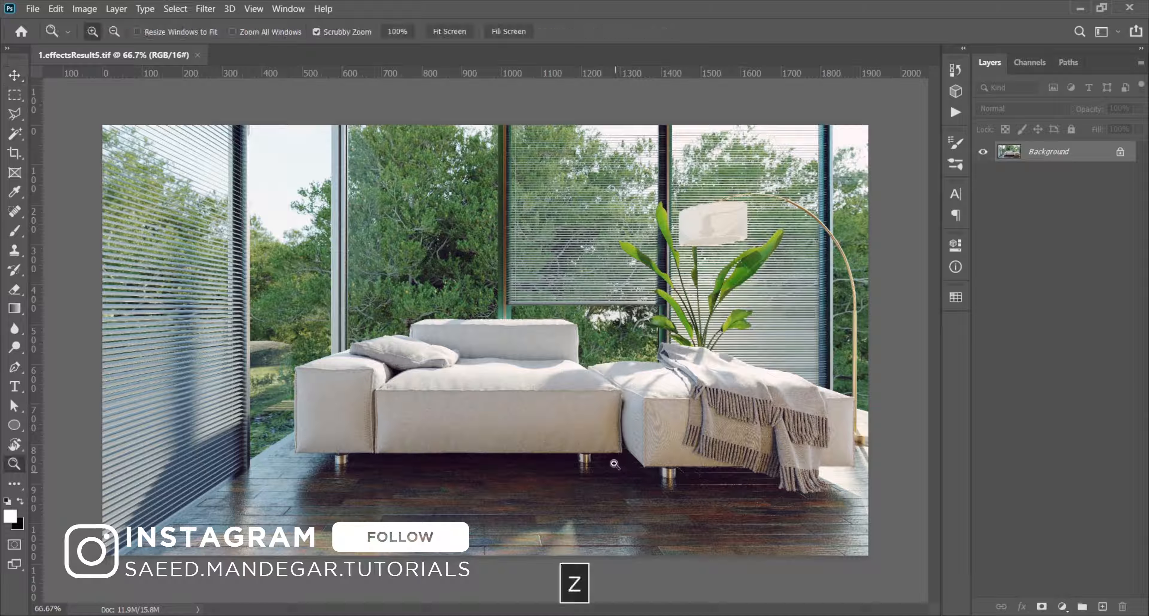
drag(634, 505, 785, 519)
key(space)
drag(663, 488, 637, 497)
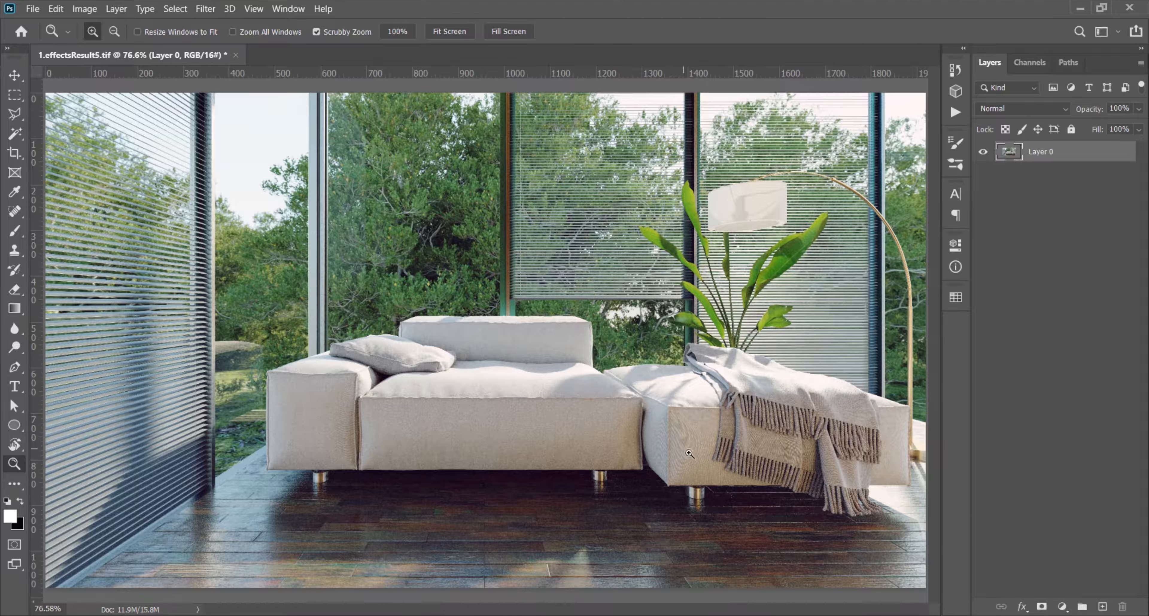
mouse_move(689, 454)
mouse_down()
mouse_move(728, 478)
mouse_move(584, 454)
mouse_move(444, 465)
mouse_move(699, 470)
mouse_up()
key(space)
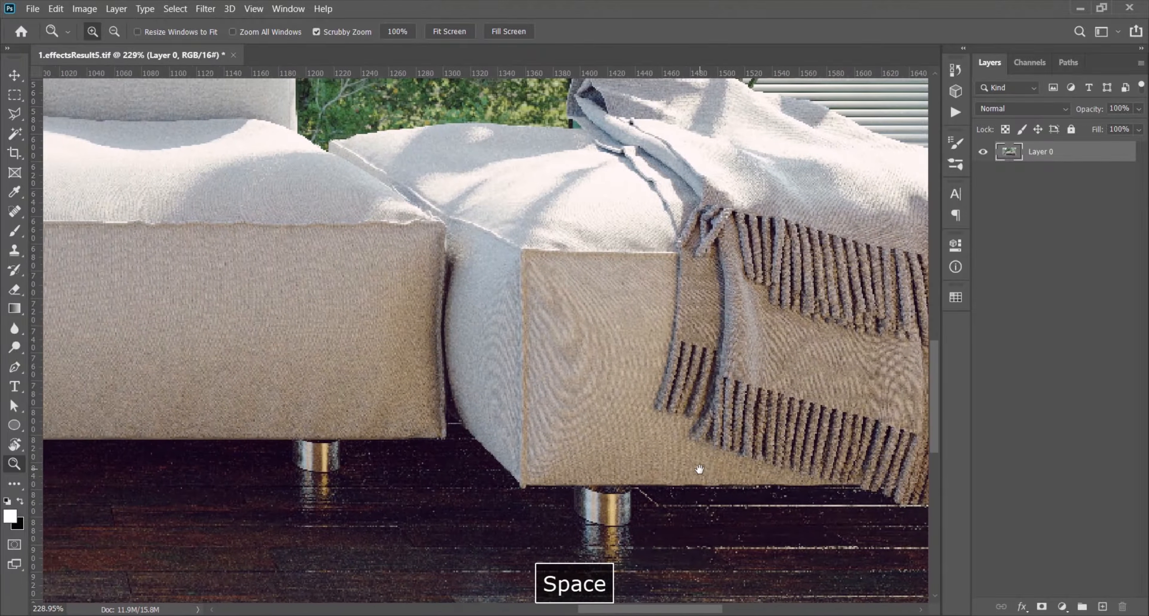
drag(1068, 153, 1102, 607)
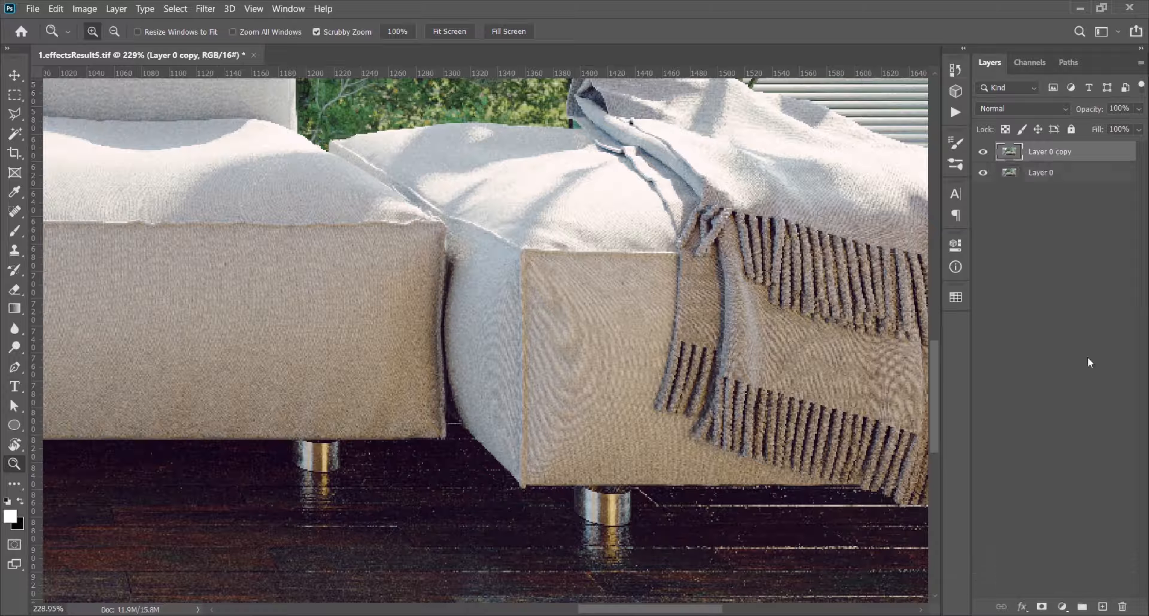
double_click(1054, 154)
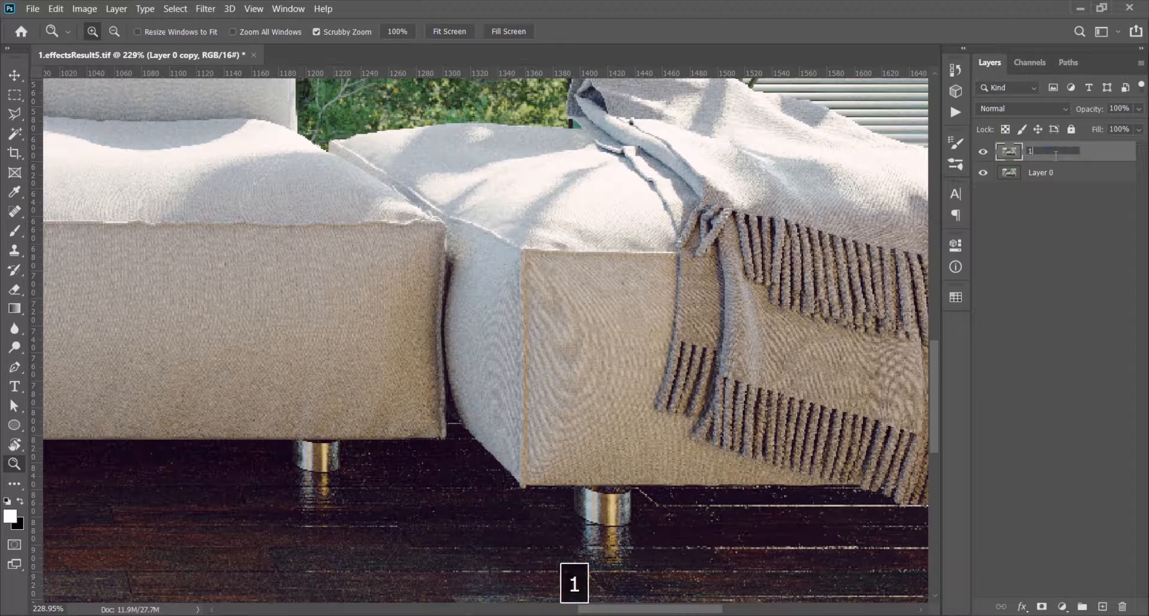
key(Return)
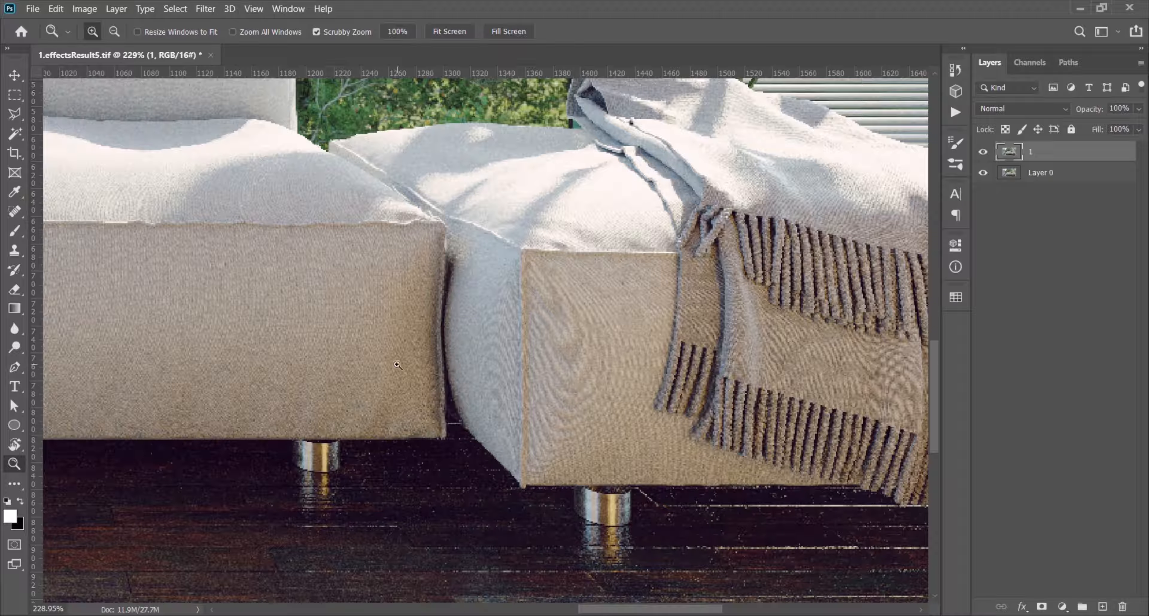
- Select a clean rectangular patch of fabric on the middle sofa module's front and copy it to a new layer
key(space)
drag(389, 371, 511, 372)
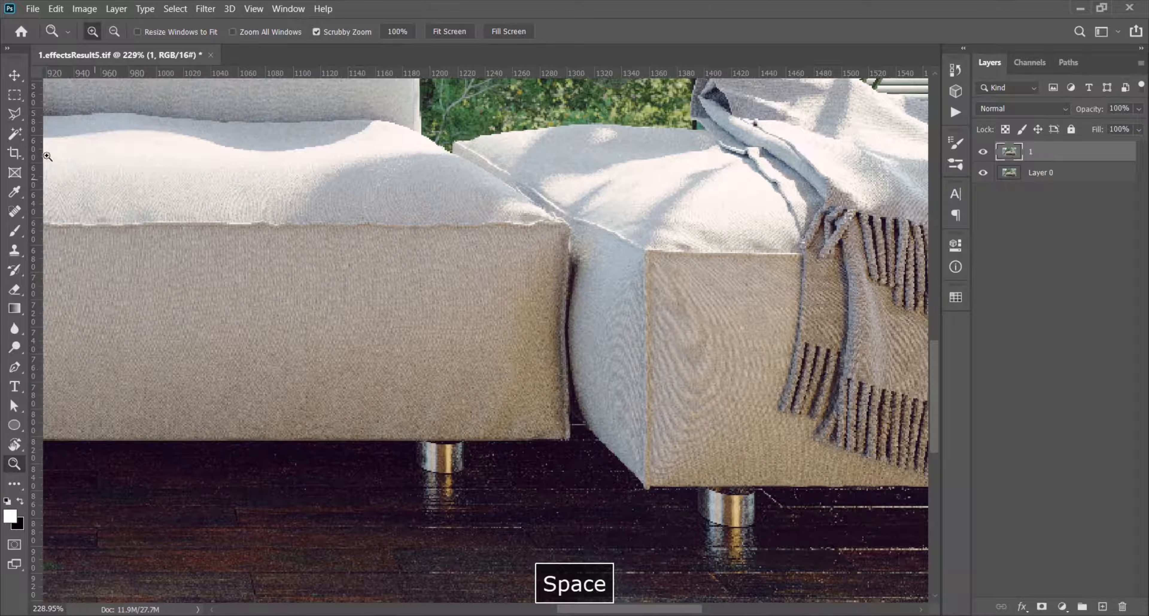
click(17, 97)
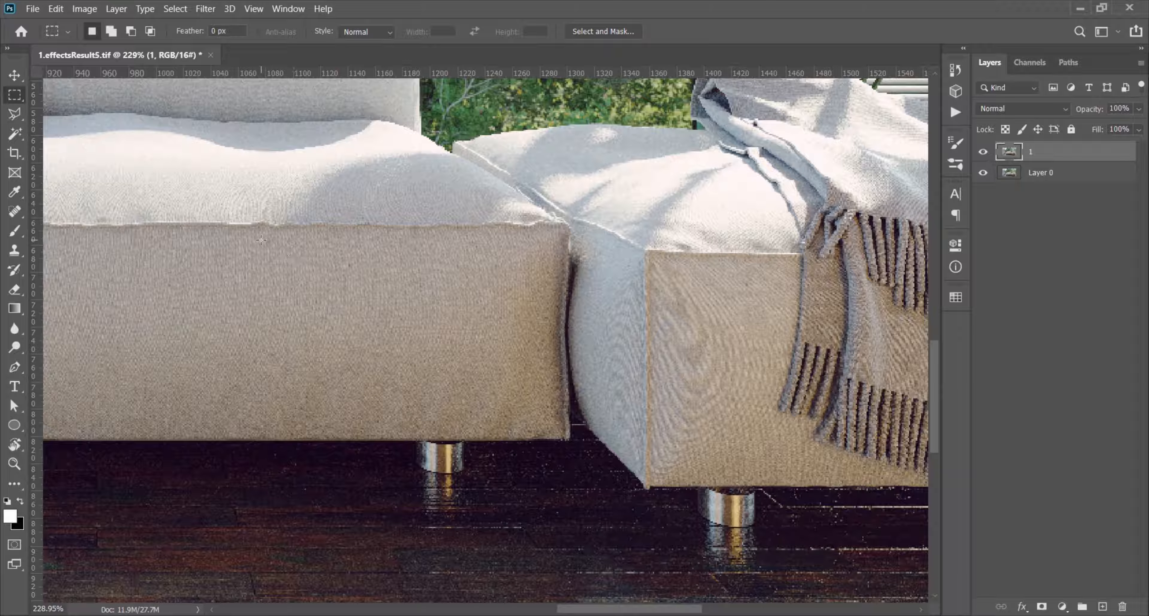
drag(256, 234, 454, 435)
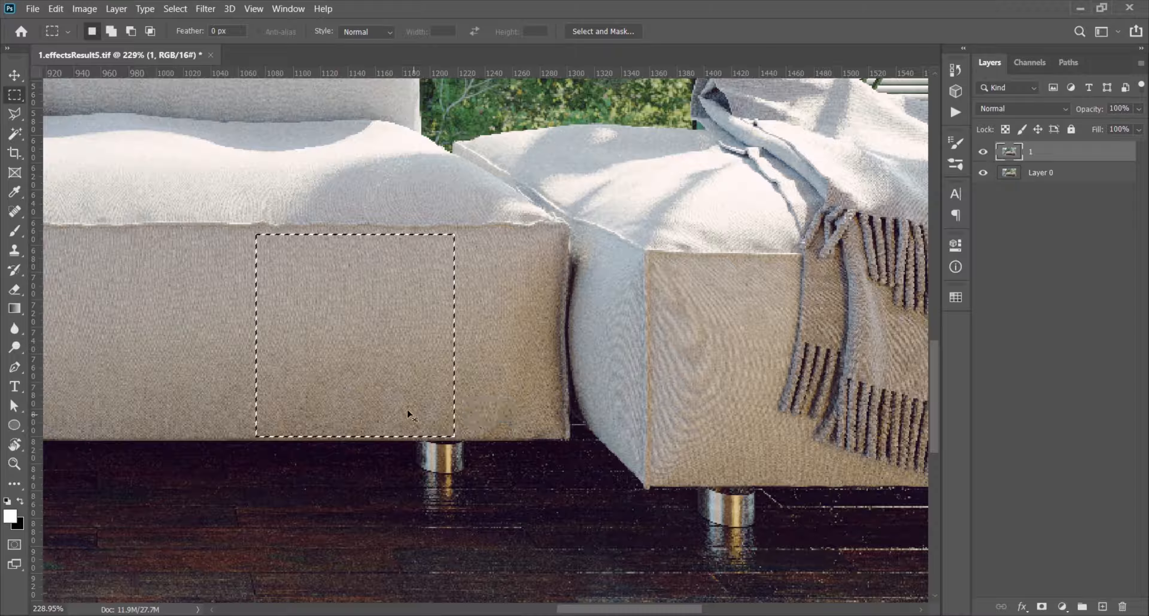
right_click(362, 370)
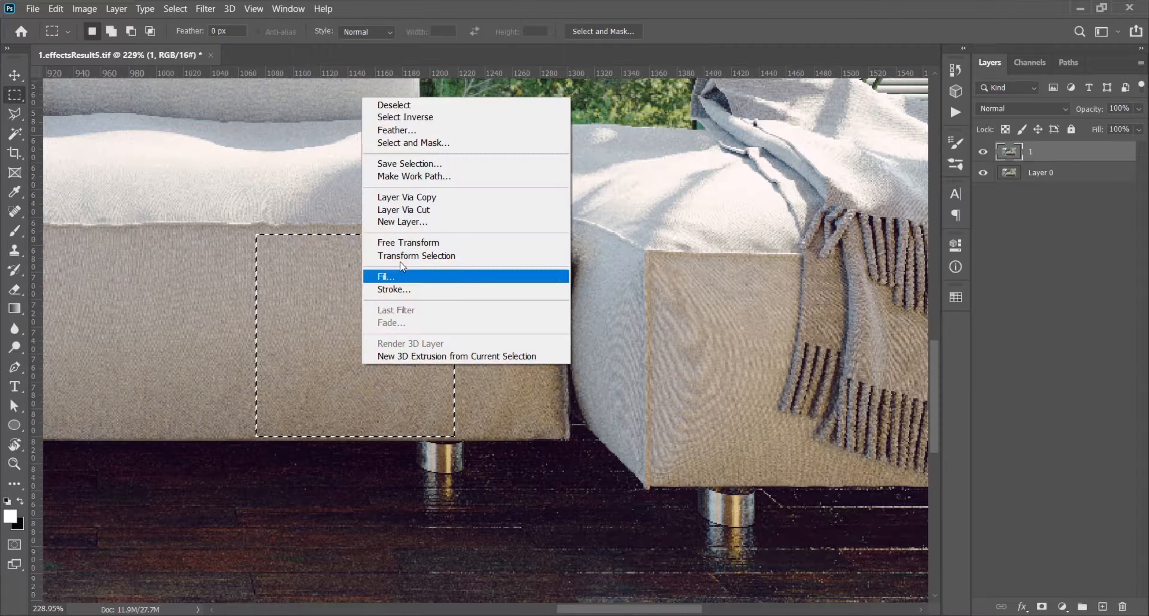
click(397, 196)
- Move the fabric patch over the rippled front of the chaise module and scale it to about 113% to fit
key(v)
drag(465, 353, 749, 392)
key(ctrl+t)
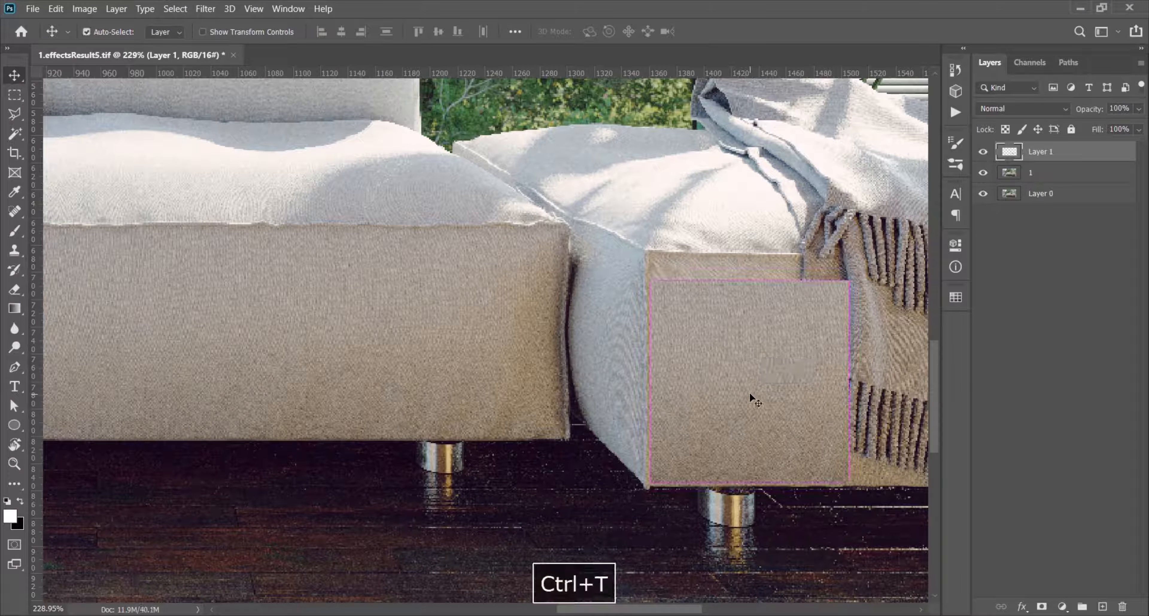
drag(788, 281, 815, 262)
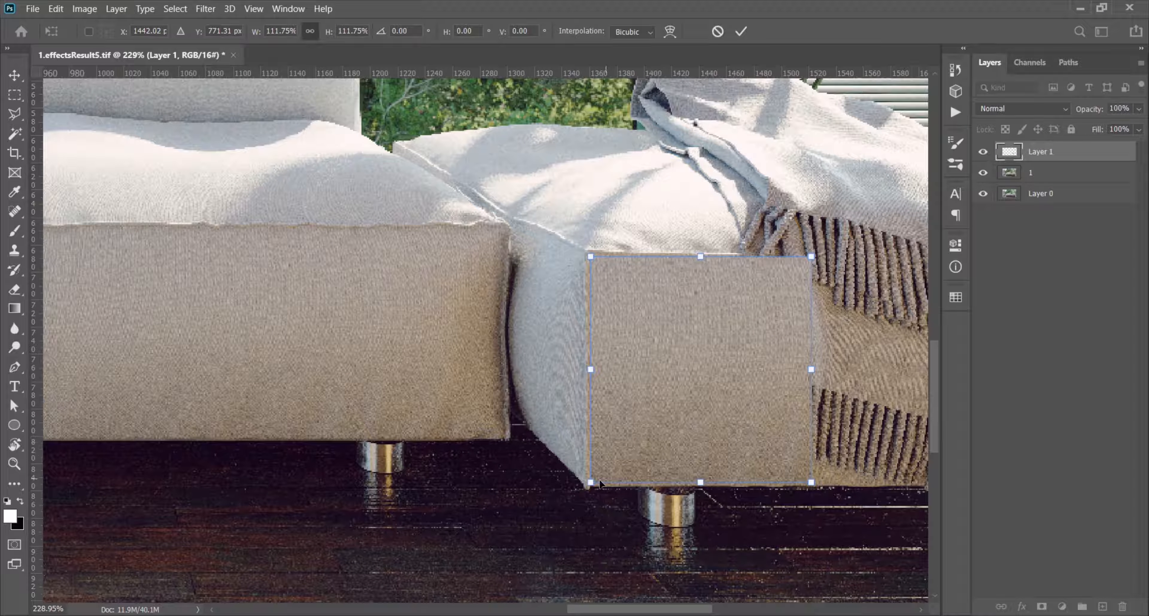
drag(590, 483, 587, 485)
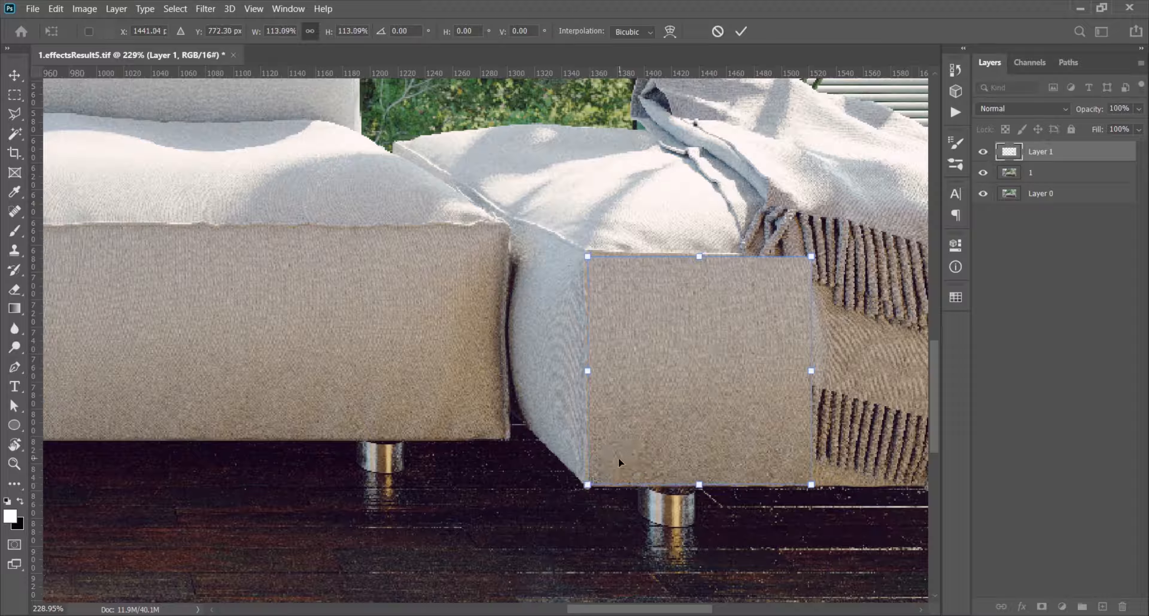
key(Return)
- Load the fabric patch's outline as a selection, feather it by 30 pixels and add it as a layer mask
ctrl+click(1007, 152)
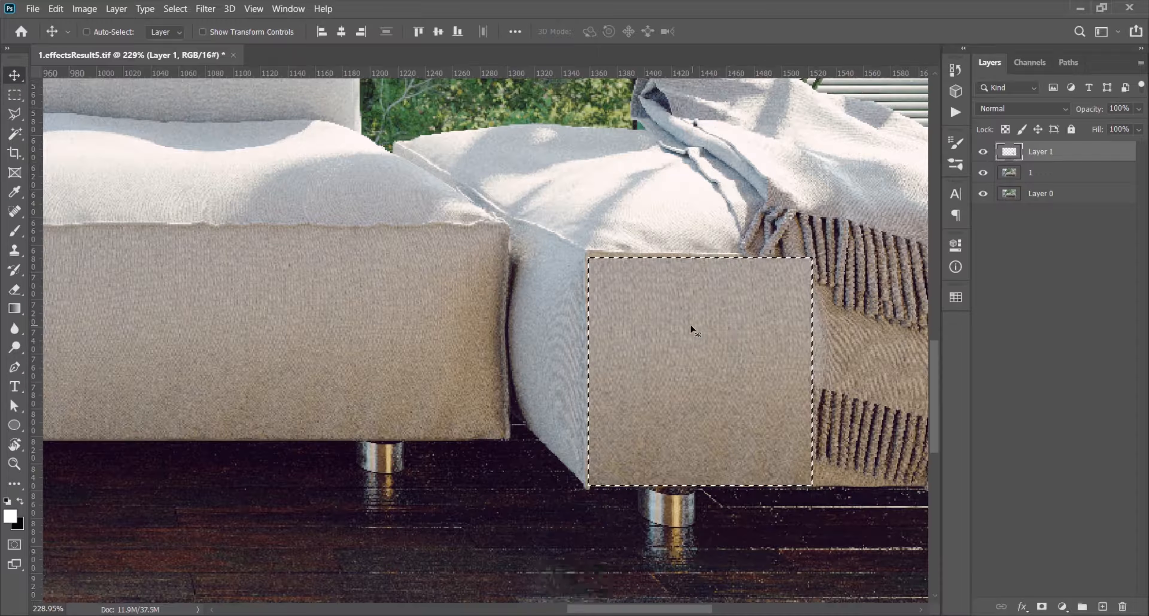
key(m)
right_click(676, 331)
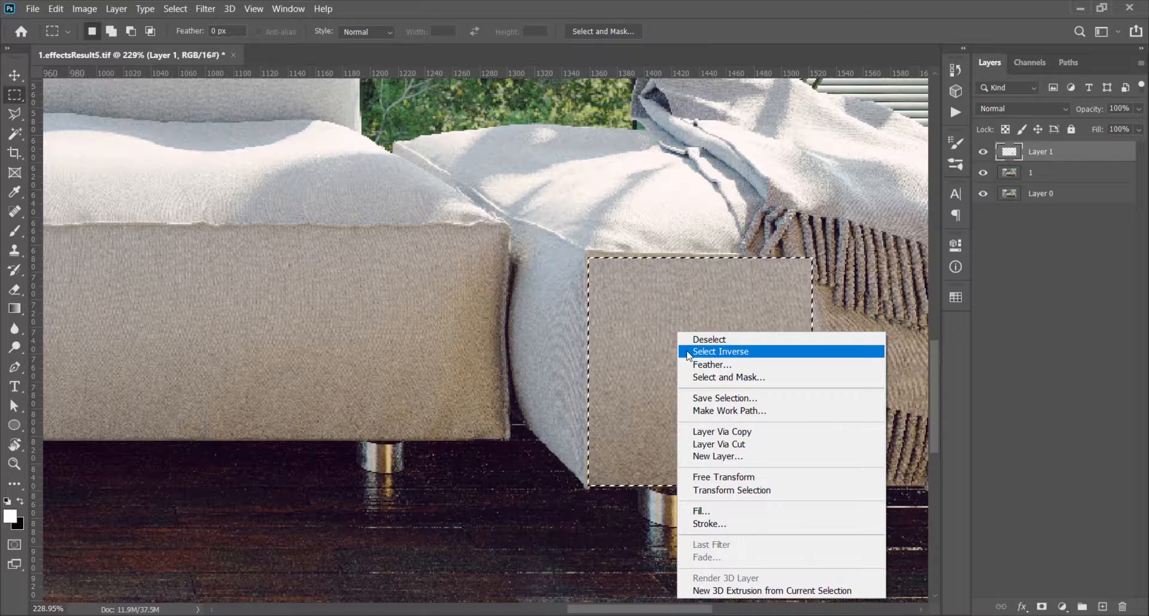
click(691, 363)
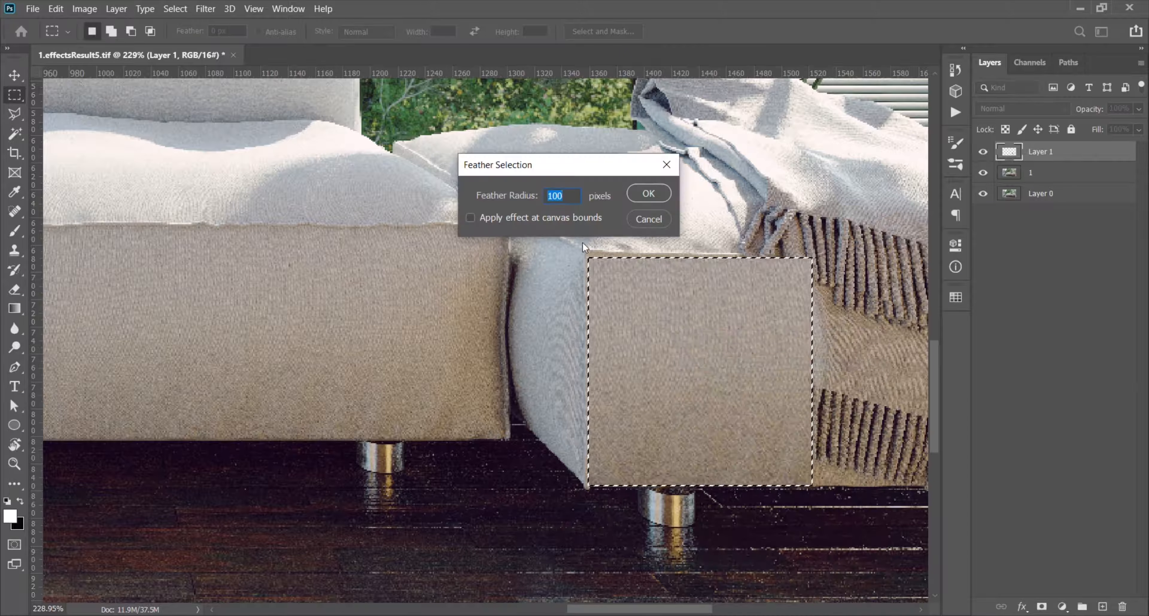
text(30)
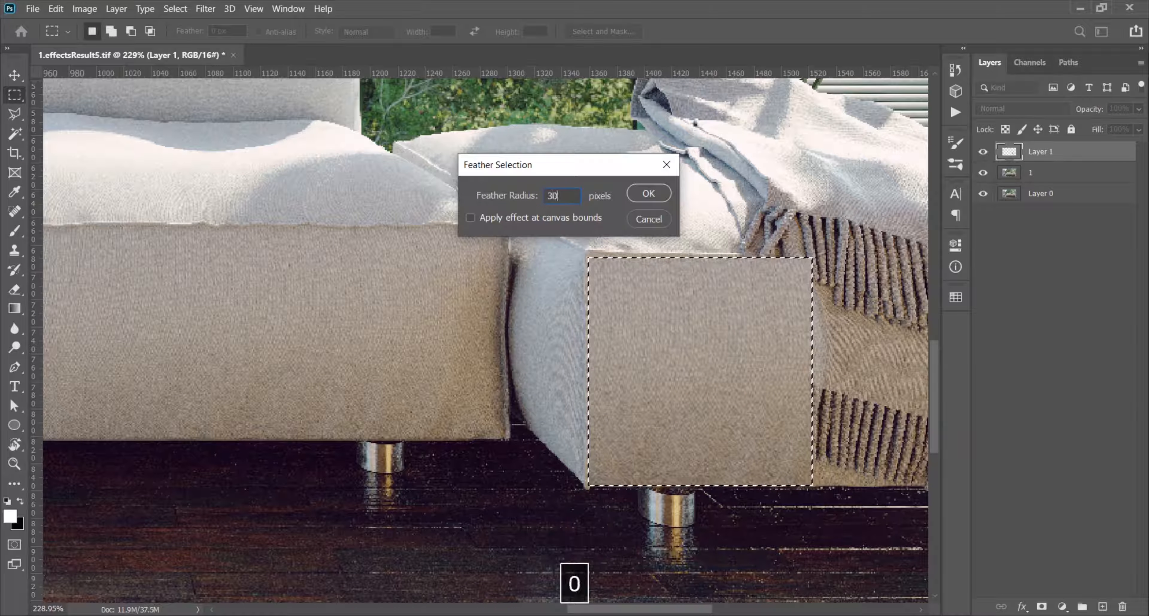
key(Return)
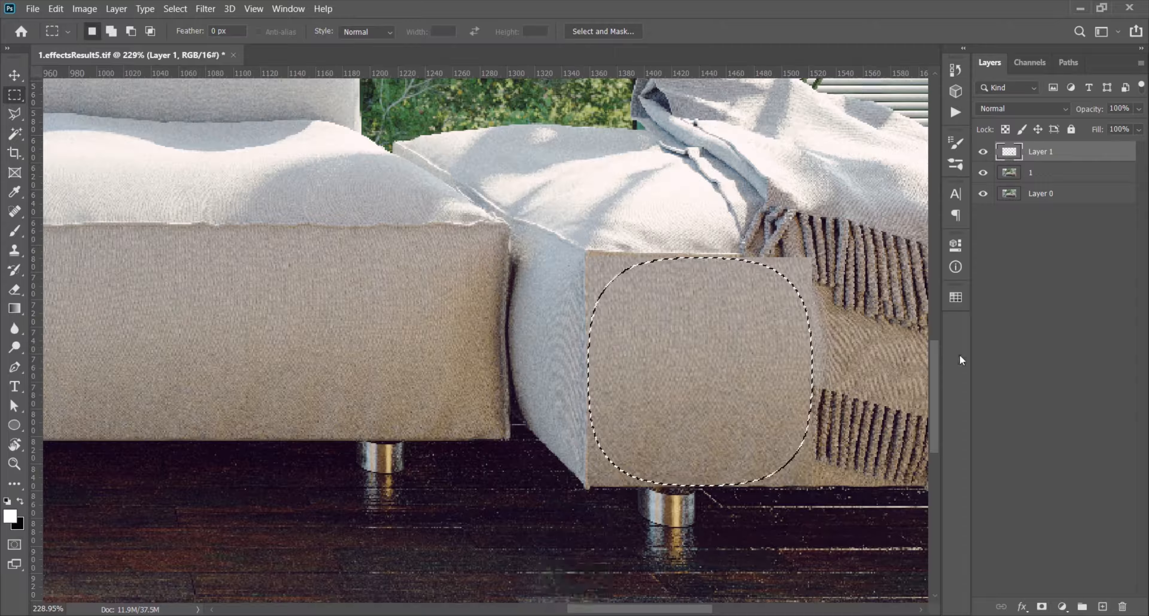
click(1042, 607)
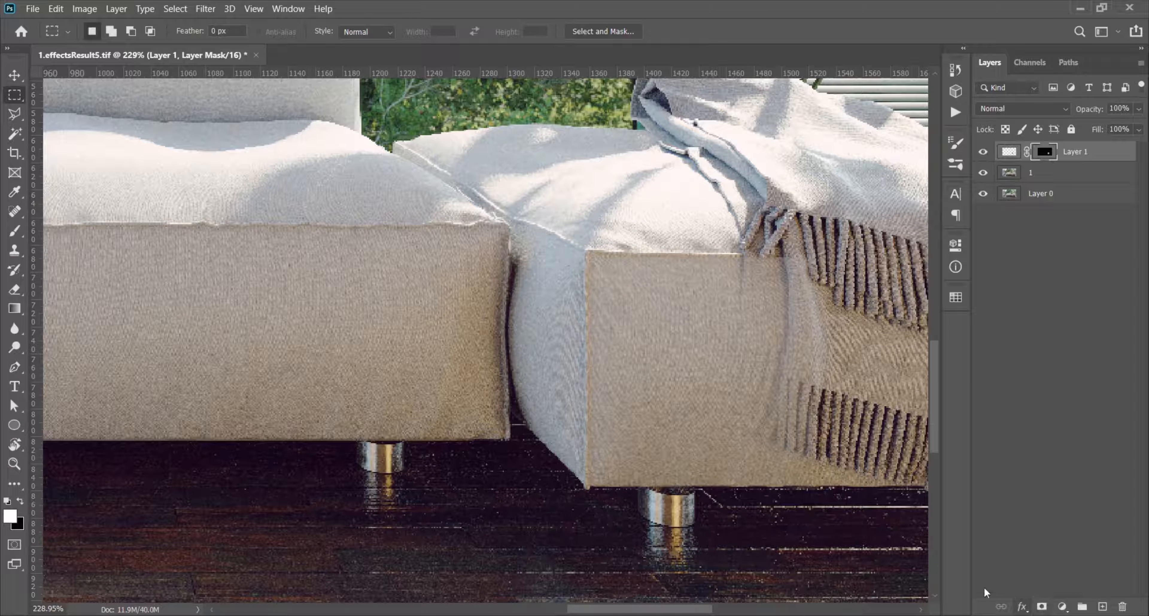
- Compare the chaise front with the fabric patch layer hidden and shown
drag(626, 407, 587, 434)
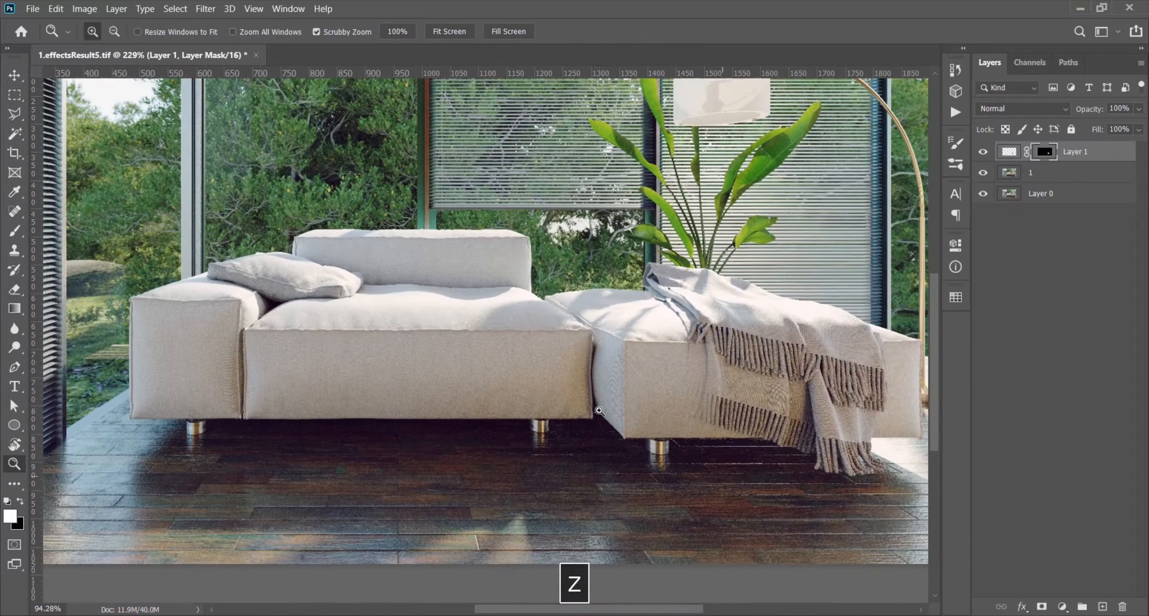
drag(870, 396, 838, 399)
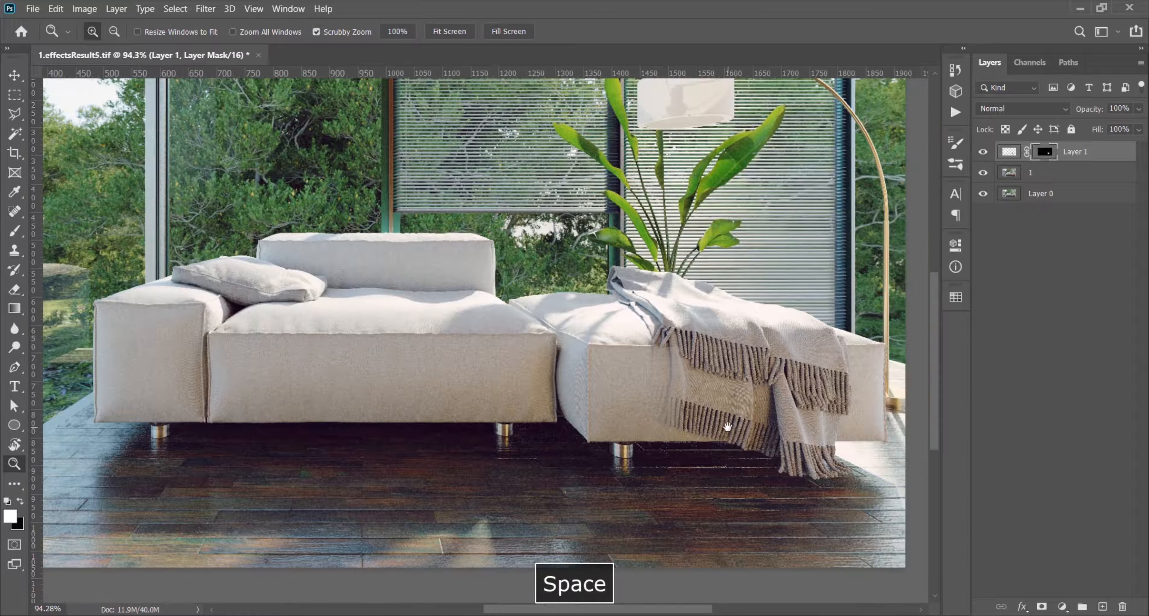
click(982, 153)
click(982, 154)
- Mask the fabric patch out of the hanging blanket and its fringe using the Eraser at 70% hardness
drag(679, 391, 745, 411)
key(e)
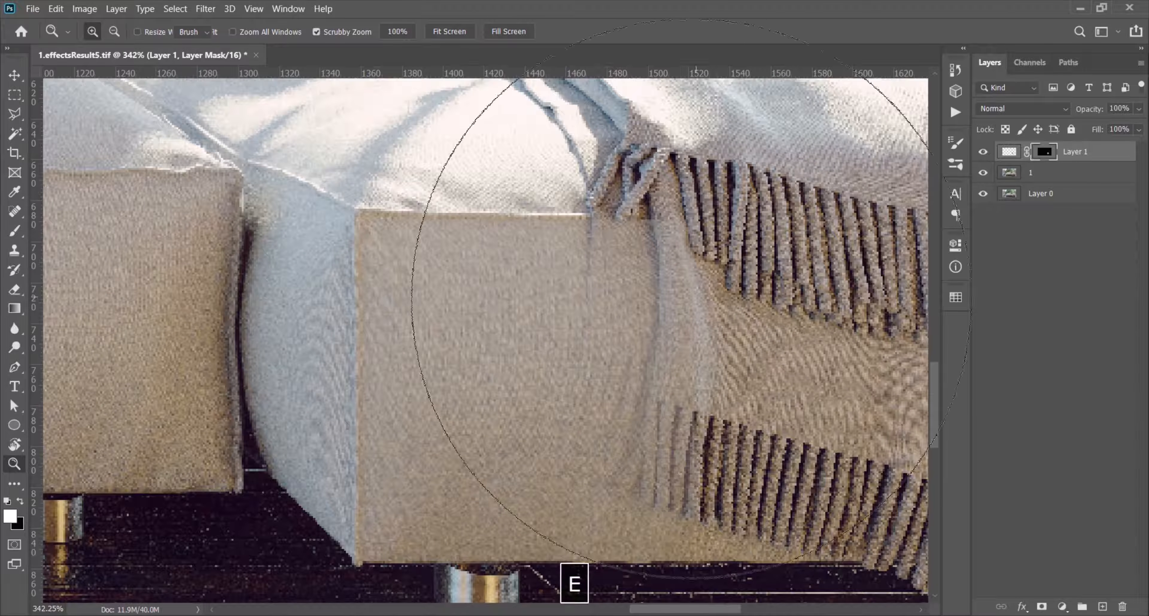
right_click(604, 313)
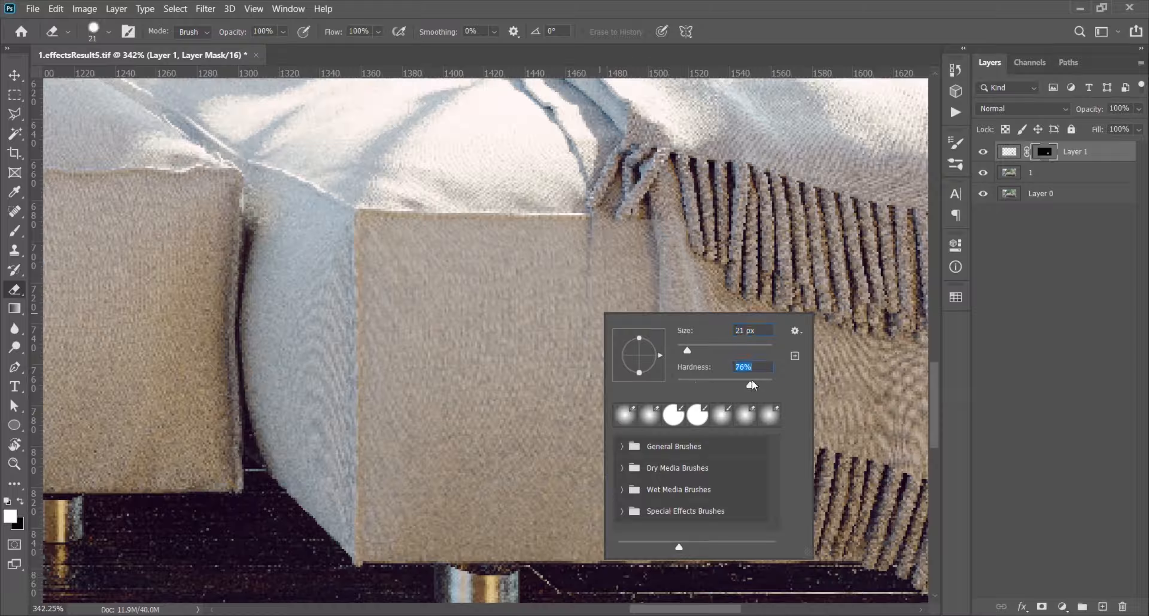
click(759, 370)
text(70)
key(Return)
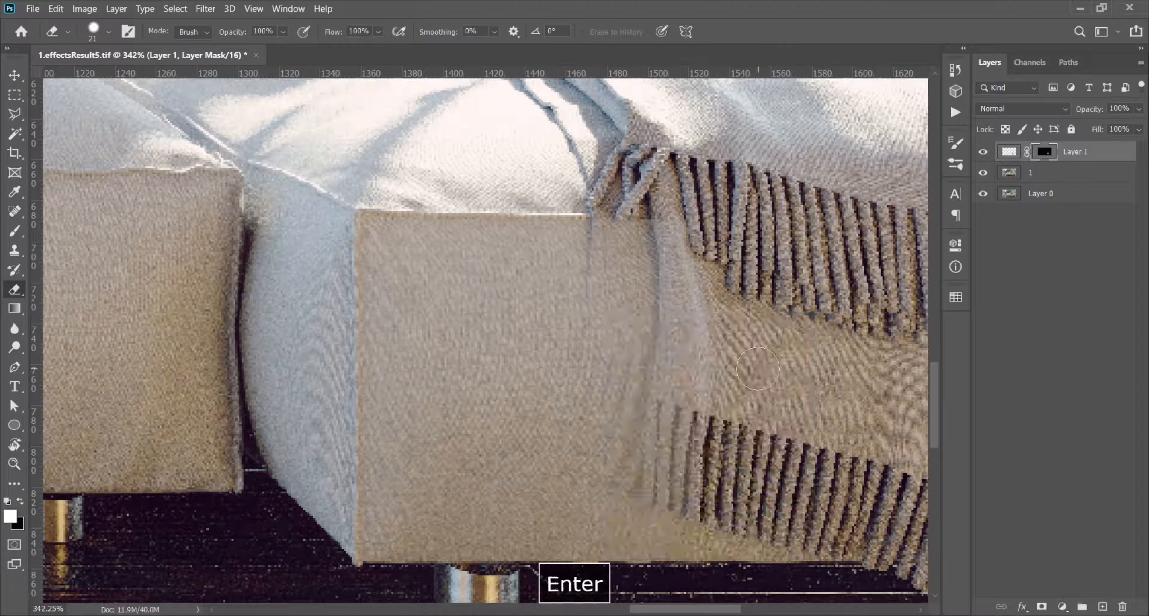
mouse_move(608, 212)
mouse_down()
mouse_move(611, 319)
mouse_move(640, 218)
mouse_move(650, 331)
mouse_up()
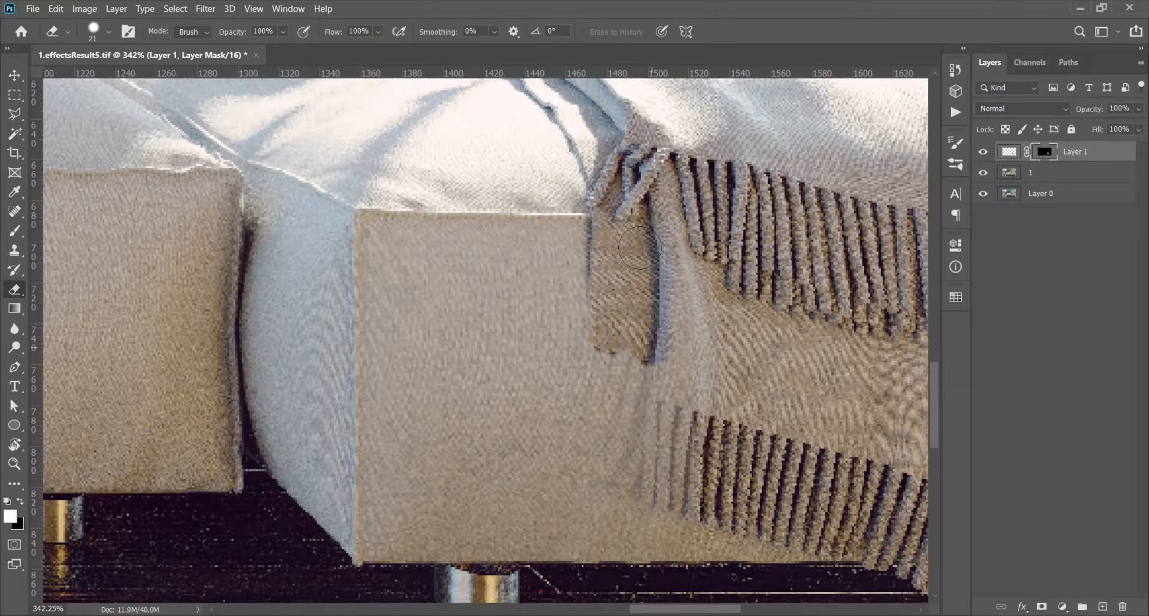
alt+right_click(700, 384)
mouse_move(685, 439)
mouse_down()
mouse_move(664, 362)
mouse_move(642, 375)
mouse_up()
drag(622, 325, 614, 449)
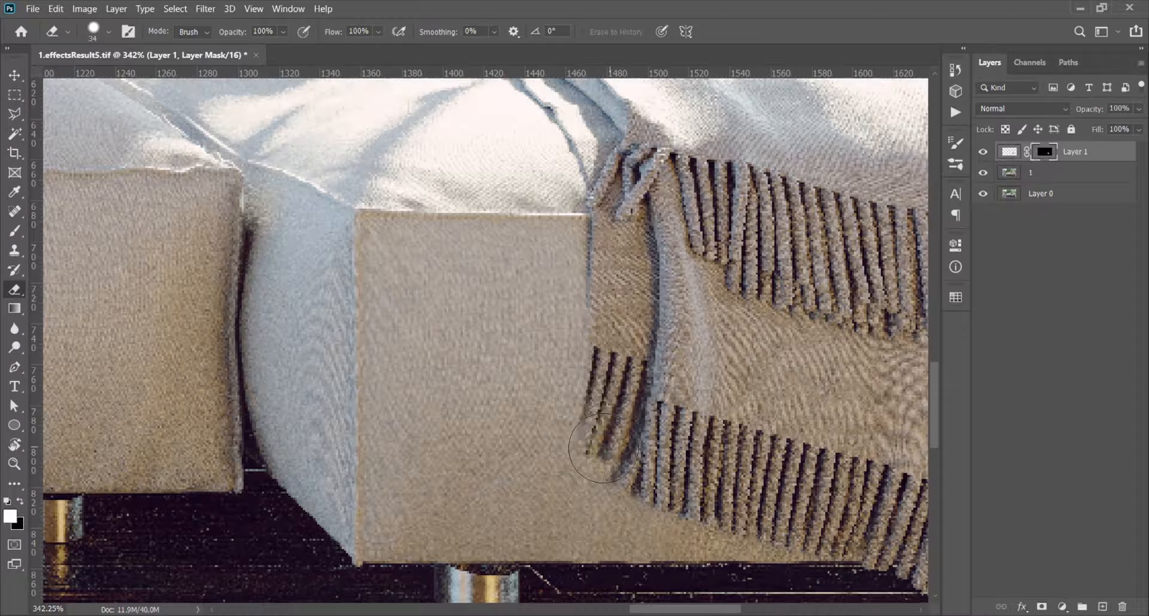
- Touch up the patch's layer mask around the ends of the blanket's lower fringe with a resized Eraser
scroll(578, 437, up, 3)
alt+right_click(587, 453)
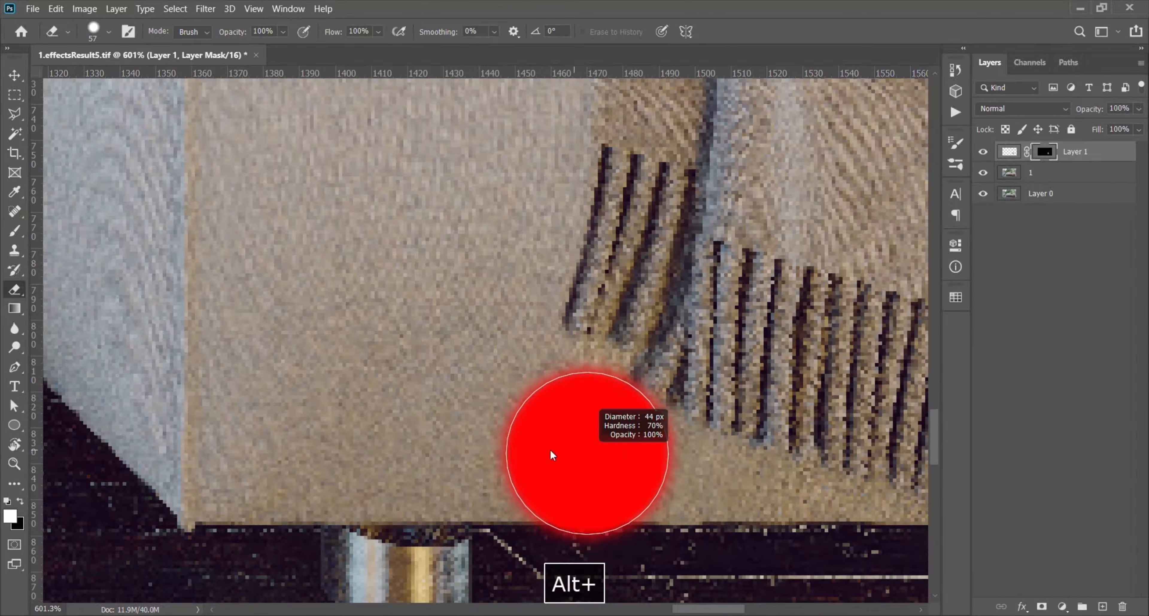
alt+right_click(486, 362)
key(x)
key(z)
drag(579, 384, 557, 400)
drag(728, 473, 758, 478)
key(e)
drag(645, 437, 687, 451)
text(x25)
key(Return)
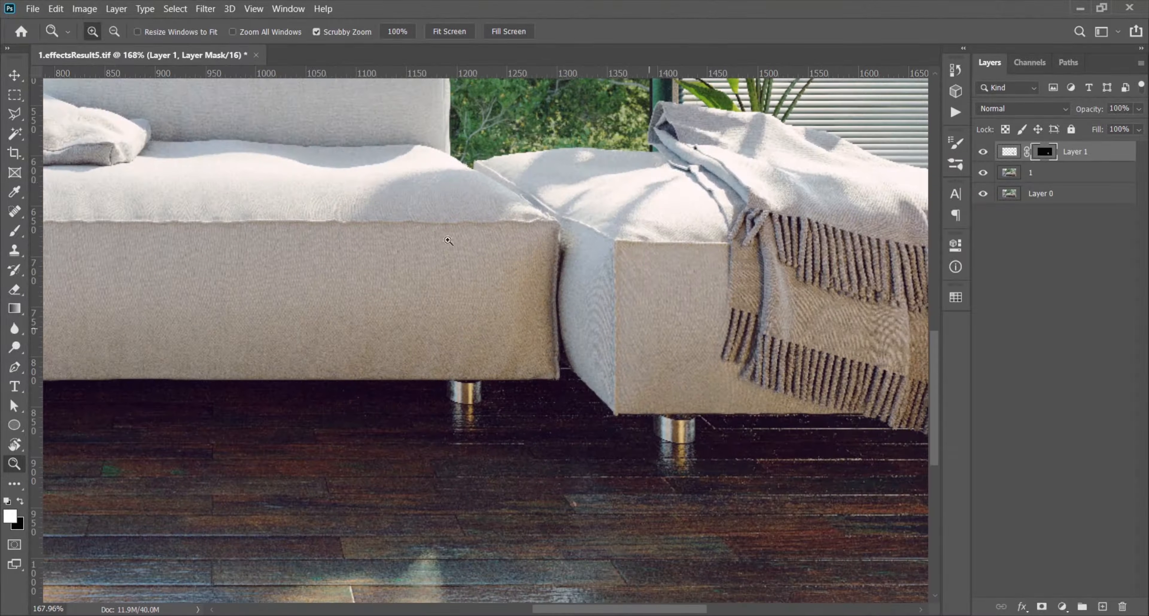
- Examine the chaise front again with the masked fabric patch hidden and shown
key(e)
key(z)
drag(541, 374, 495, 378)
key(space)
drag(617, 431, 567, 438)
drag(598, 344, 665, 345)
click(984, 154)
click(984, 153)
click(984, 154)
click(984, 153)
- Refine the patch's layer mask along the blanket's hanging edge and outermost fringe with a soft 18 px Eraser
key(x)
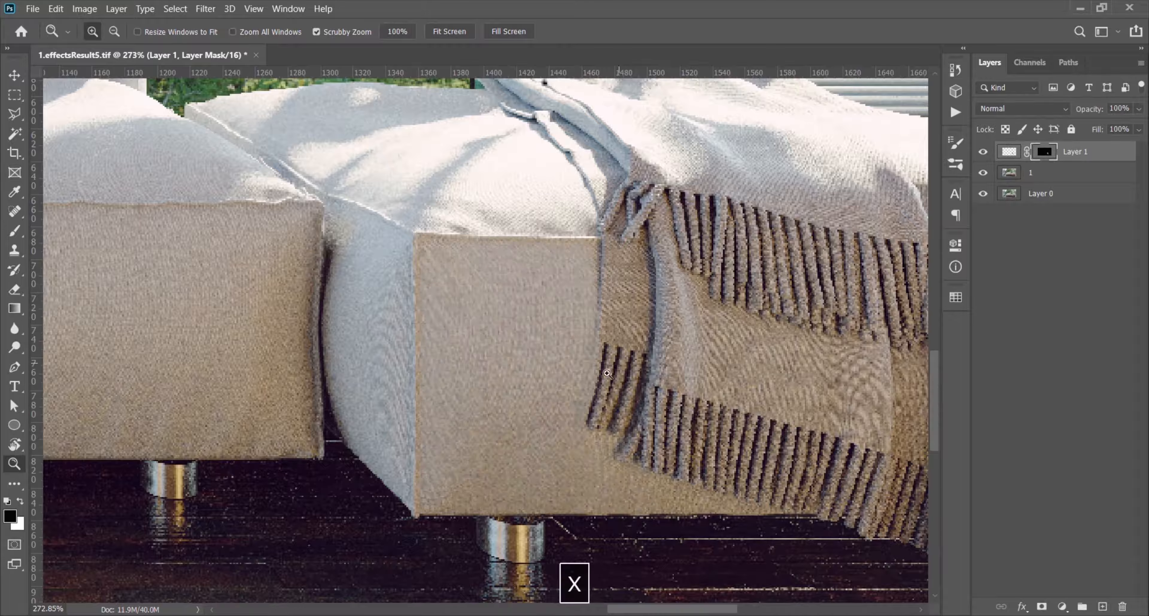
drag(610, 375, 661, 376)
key(e)
drag(605, 219, 605, 258)
key(ctrl+z)
key(x)
drag(598, 183, 558, 439)
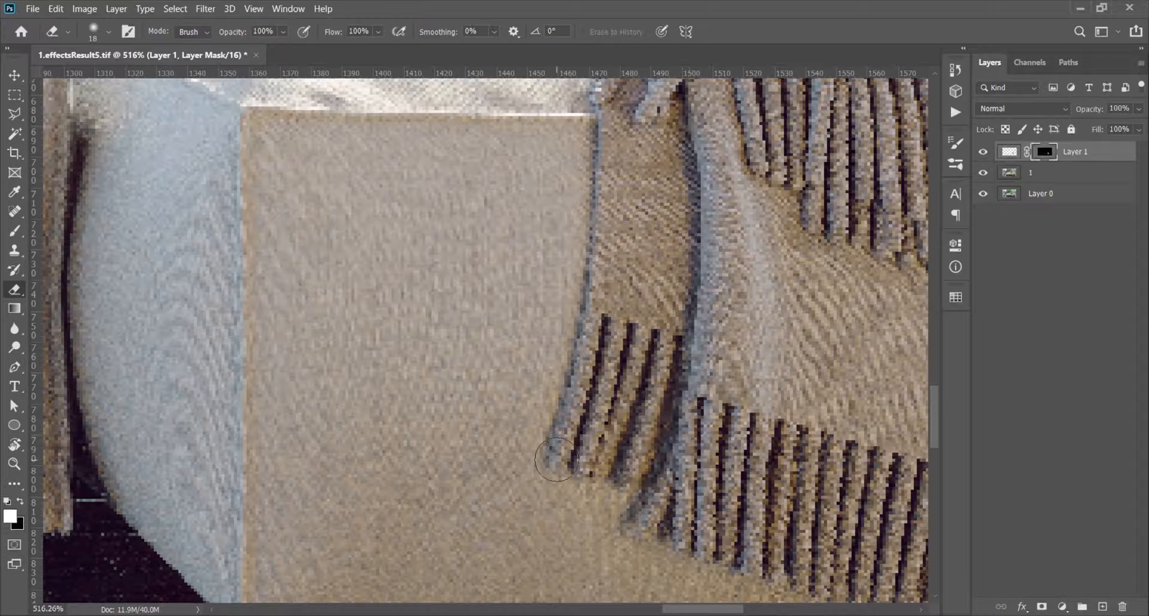
key(x)
key(x)
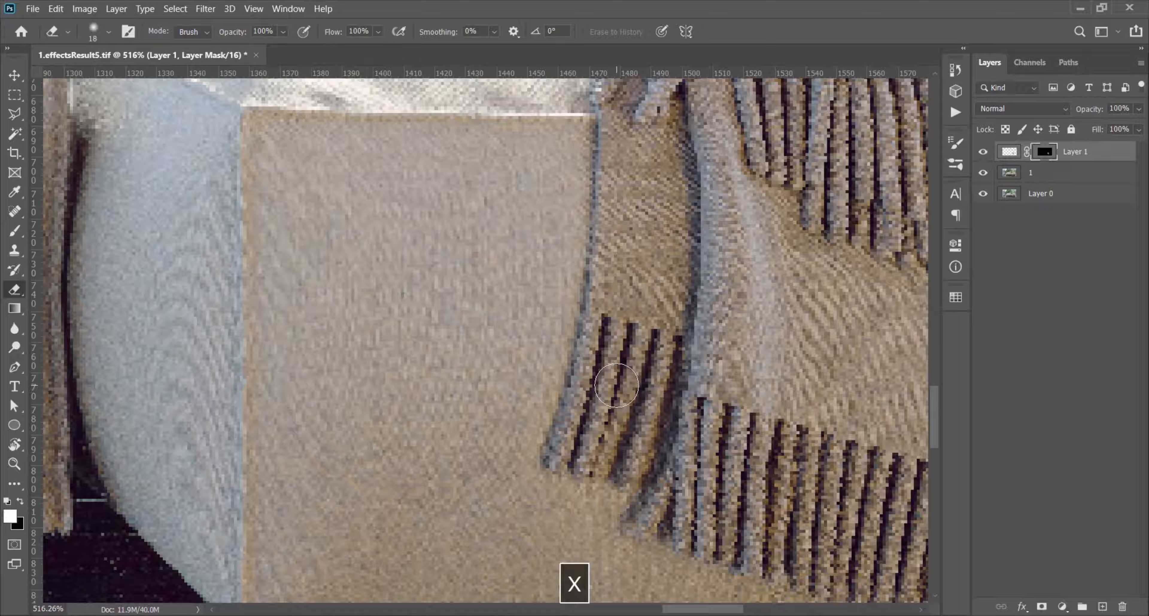
drag(600, 381, 492, 397)
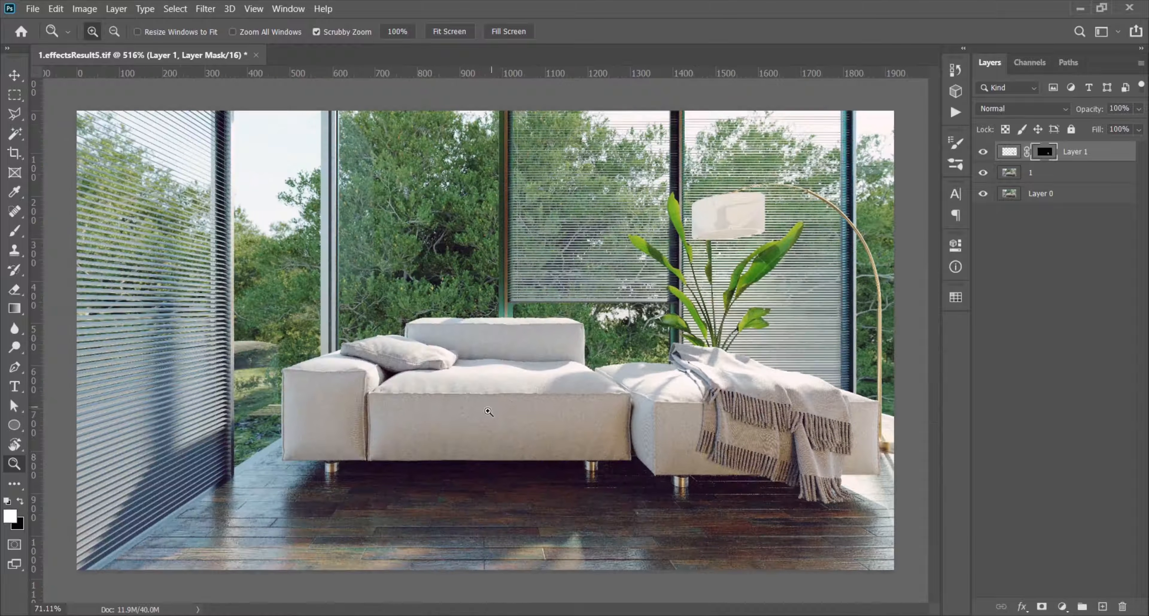
- Compare the whole image with the chaise's masked fabric patch hidden and shown
click(982, 152)
click(982, 152)
click(982, 152)
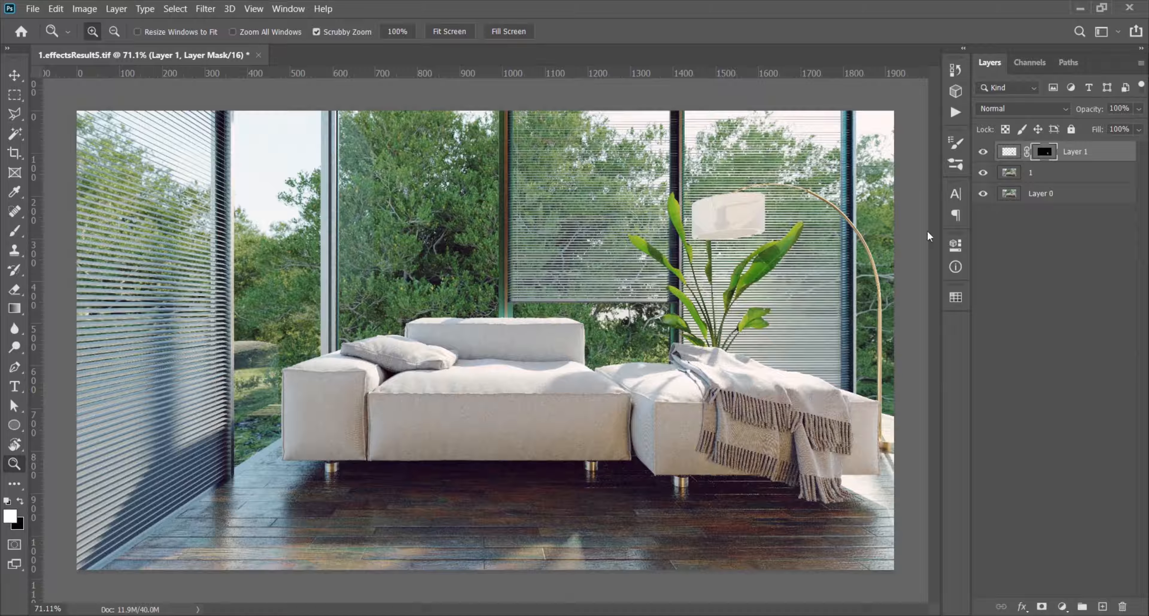
- Copy a tall rectangular strip of the armrest's front fabric from layer 1 to a new layer and move it over the rippled fabric by the seam
drag(347, 451, 411, 461)
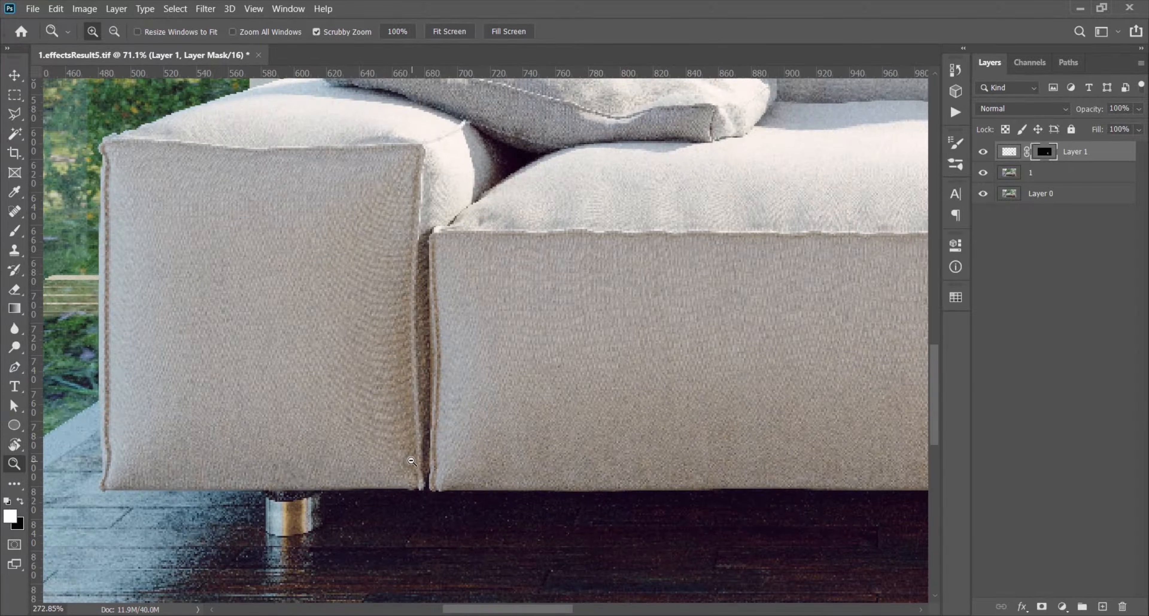
key(space)
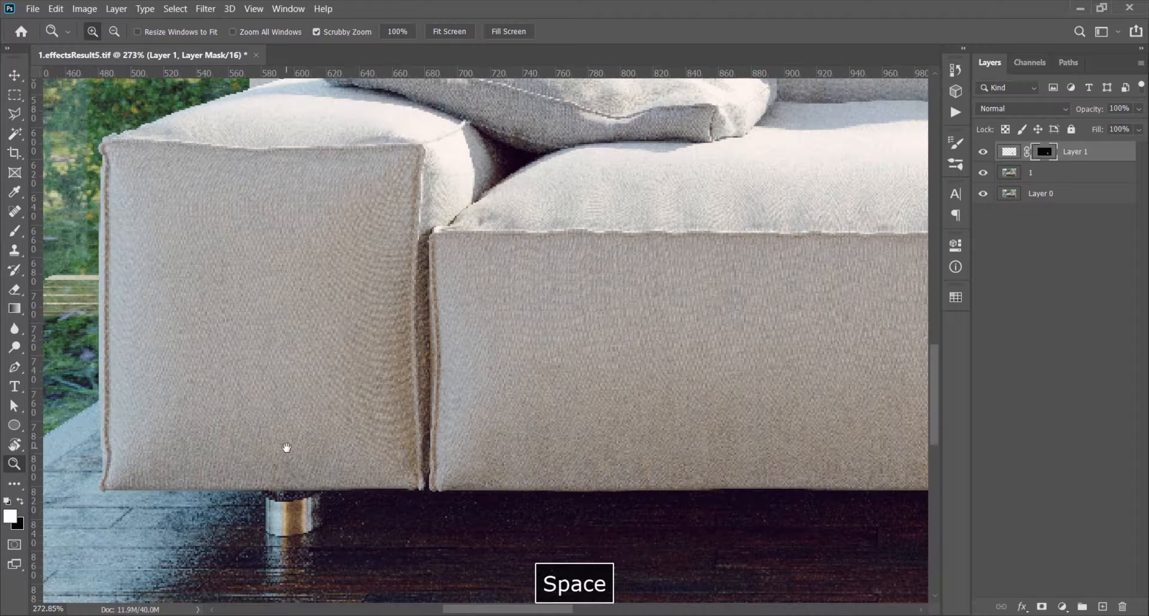
drag(323, 442, 472, 478)
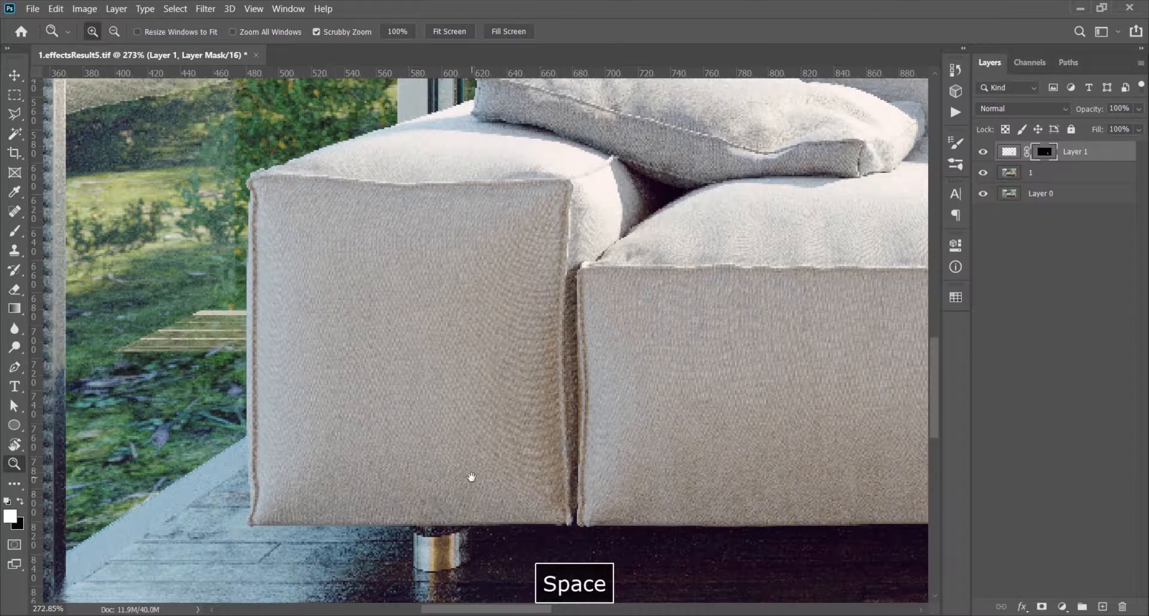
click(1022, 175)
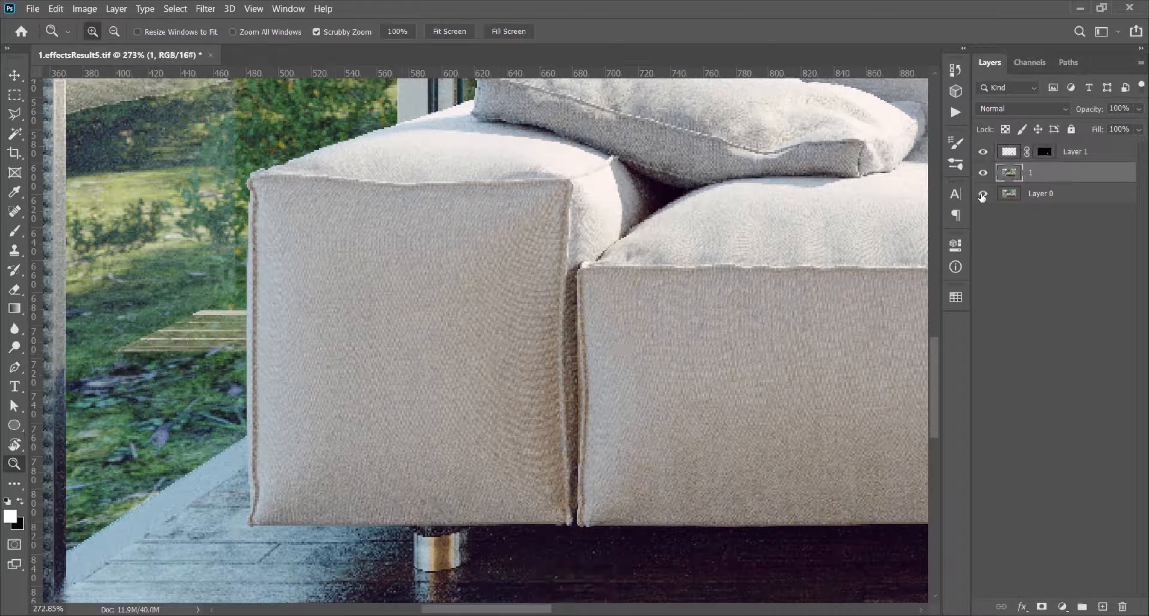
key(m)
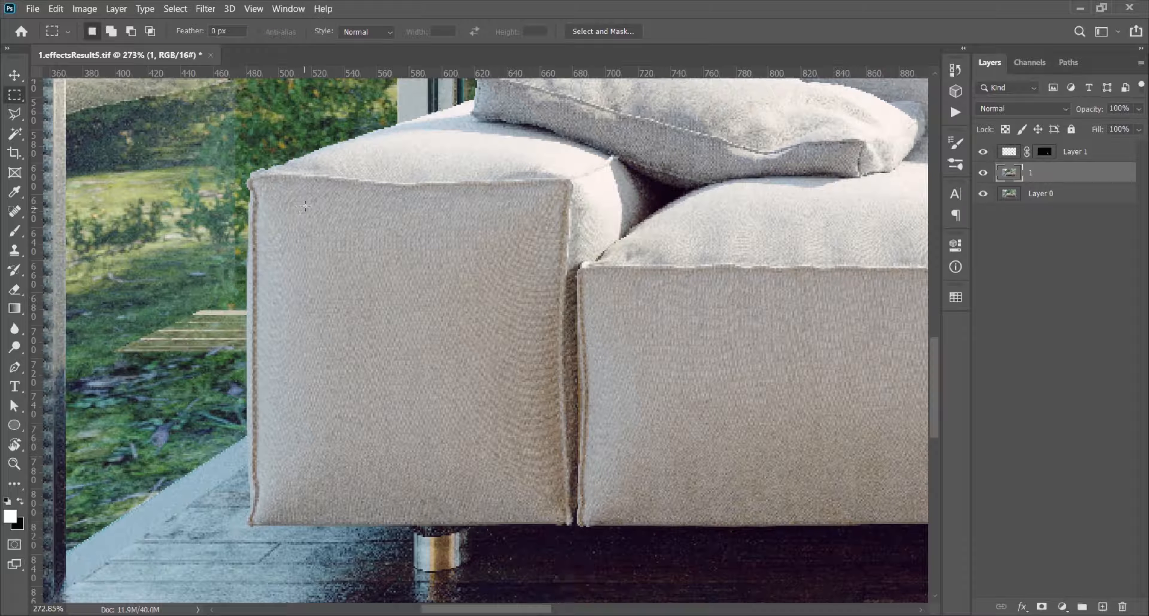
drag(300, 184, 461, 526)
right_click(416, 450)
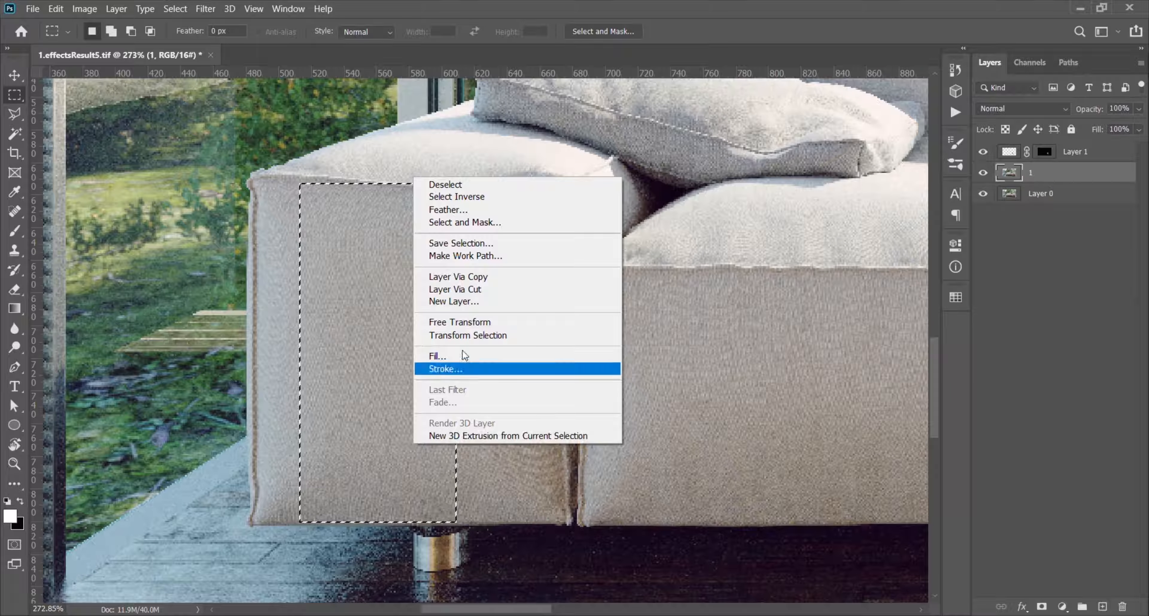
click(446, 278)
key(v)
drag(353, 374, 449, 382)
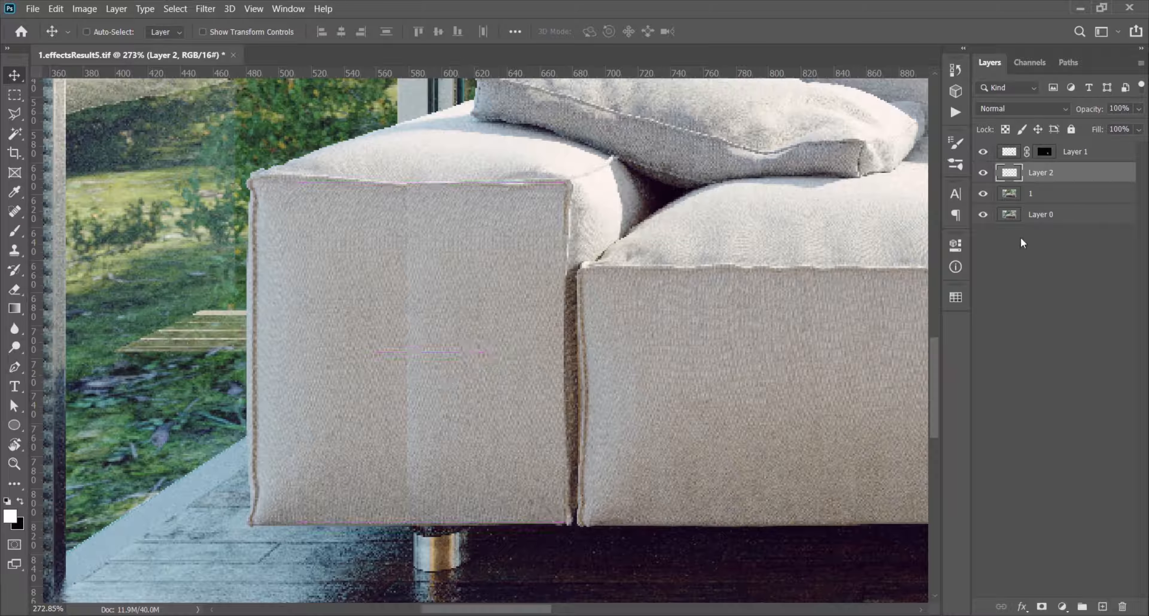
- Mask the copied armrest strip with its own outline feathered by 15 pixels, and blend its left edge on the mask with the Eraser
ctrl+click(1009, 173)
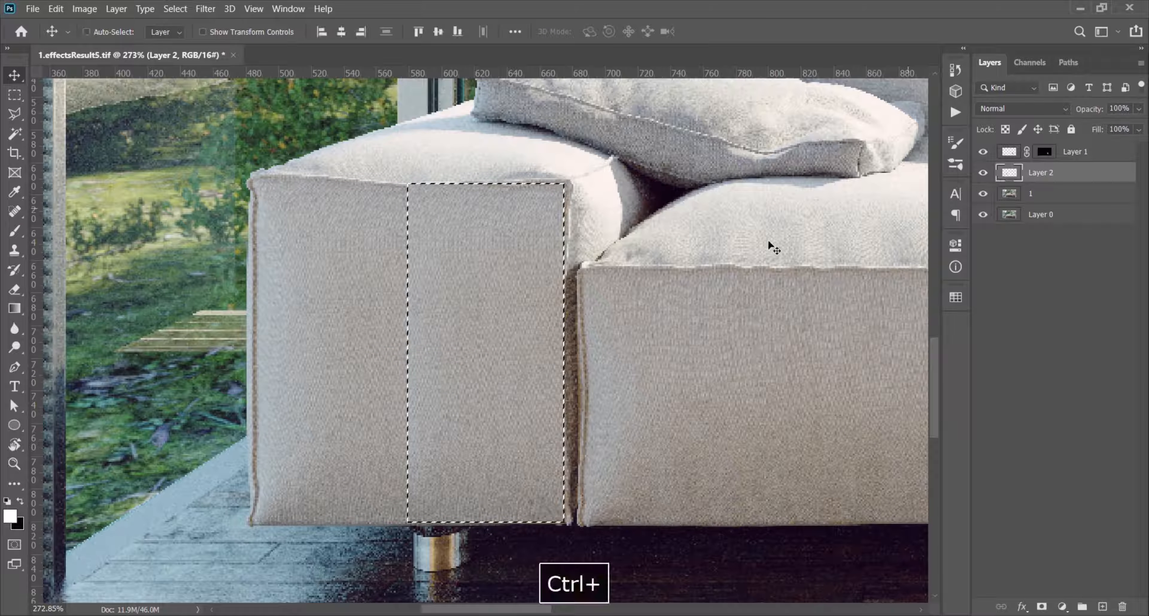
key(m)
right_click(487, 281)
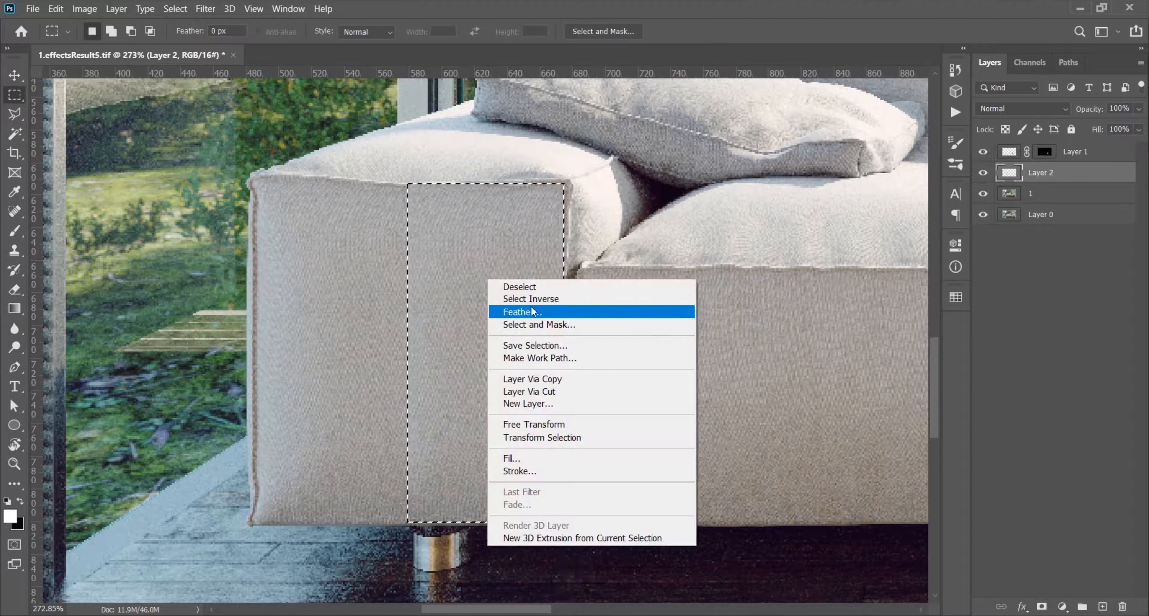
click(541, 314)
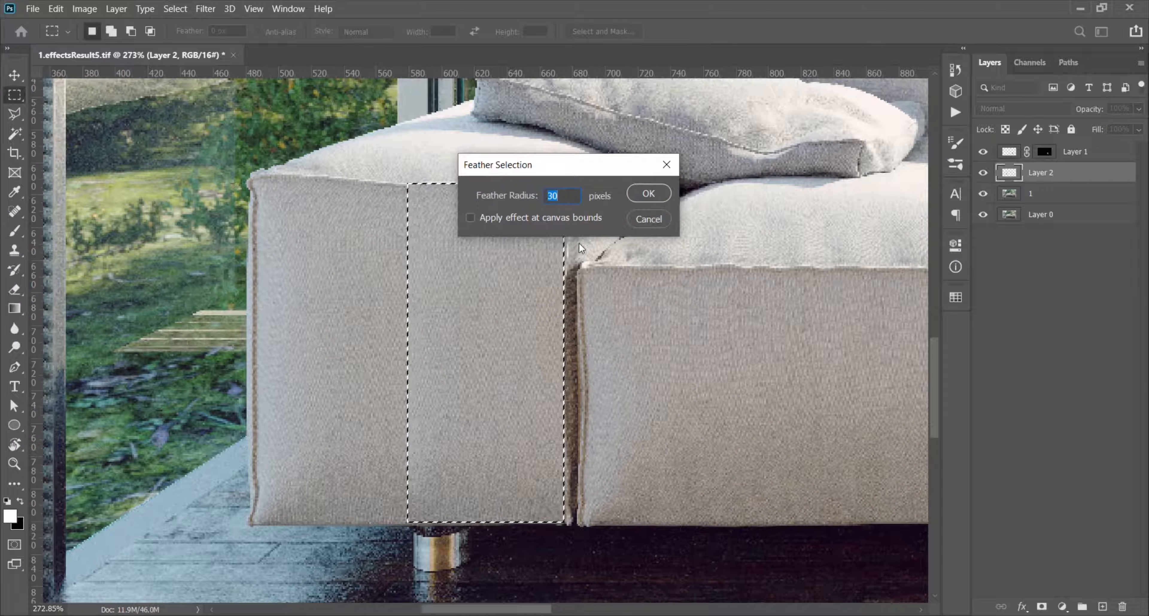
text(15)
key(Return)
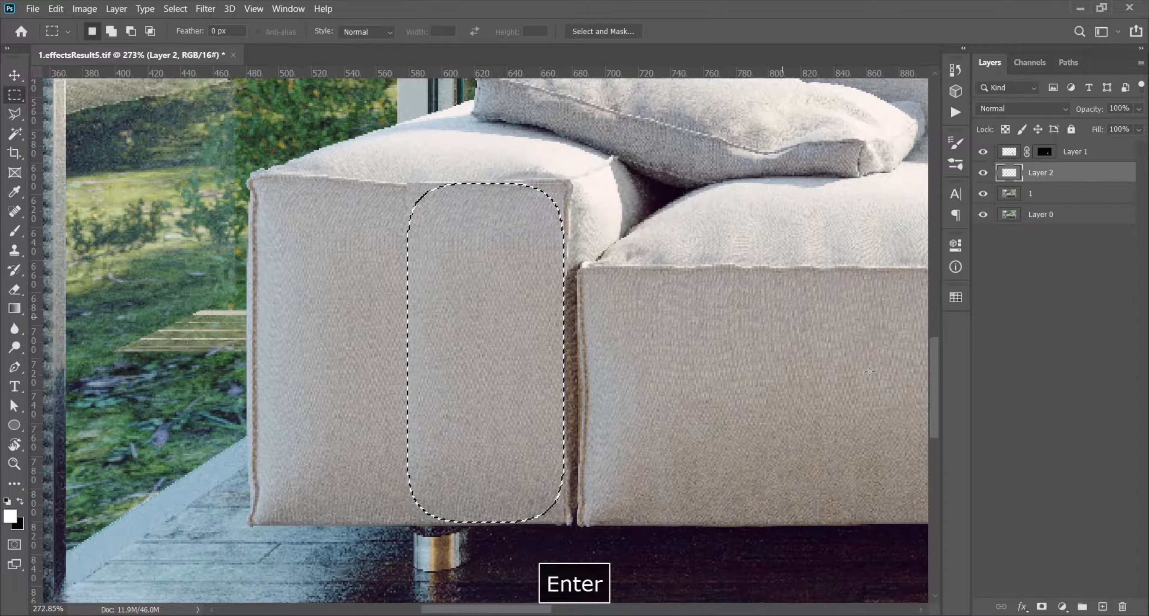
click(1043, 606)
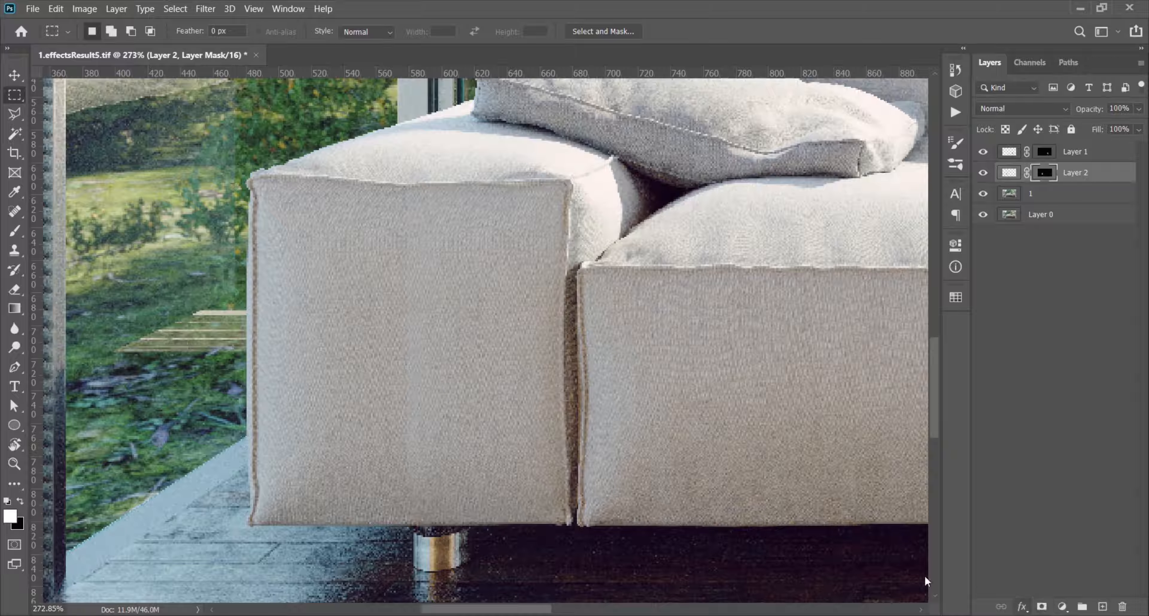
key(e)
drag(372, 258, 432, 263)
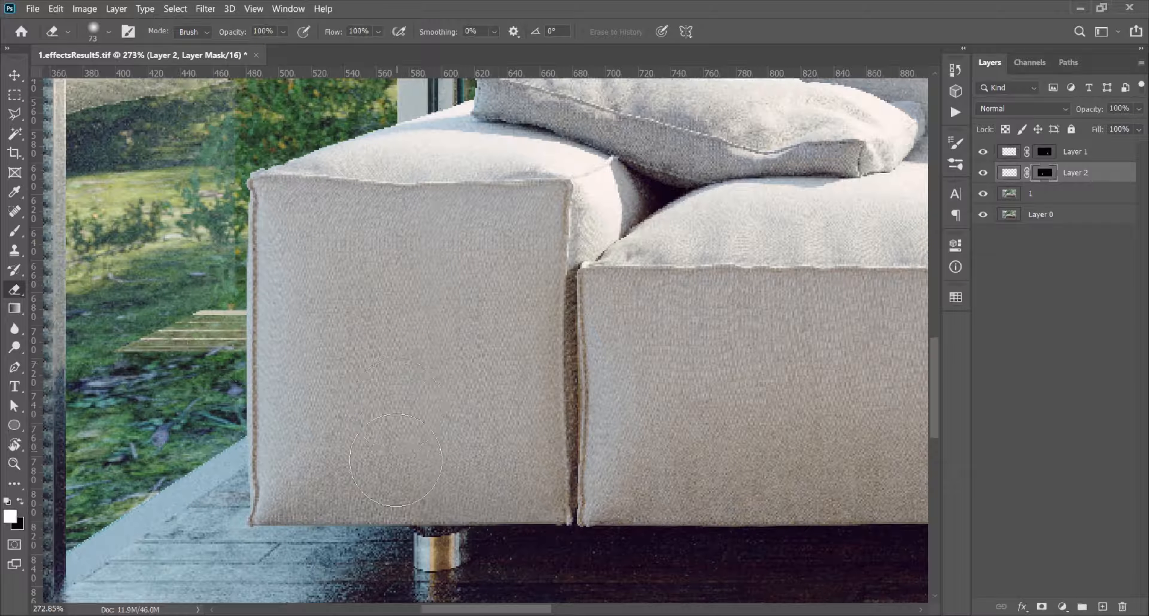
- Examine the armrest at 100% zoom with the new fabric patch hidden and shown
key(z)
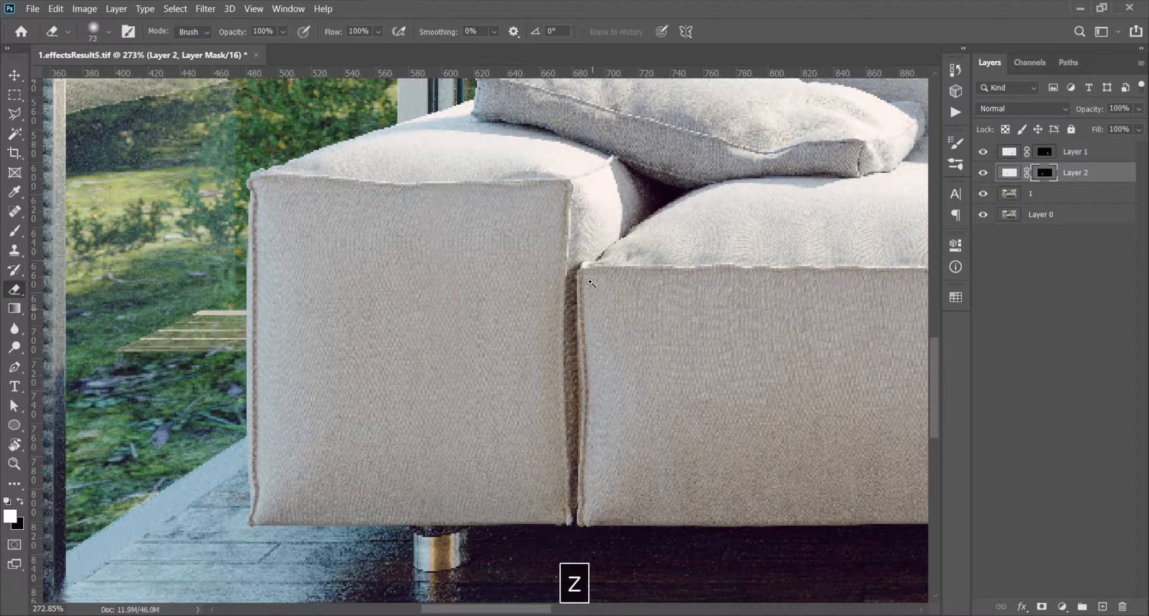
click(388, 32)
drag(551, 372, 421, 411)
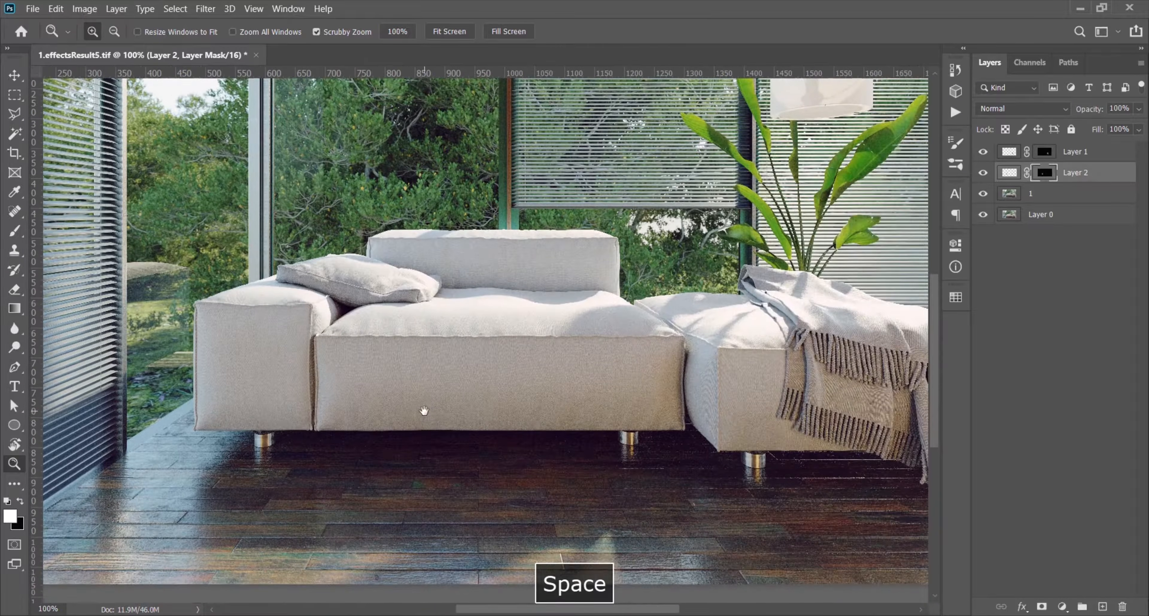
click(983, 173)
click(983, 173)
click(983, 173)
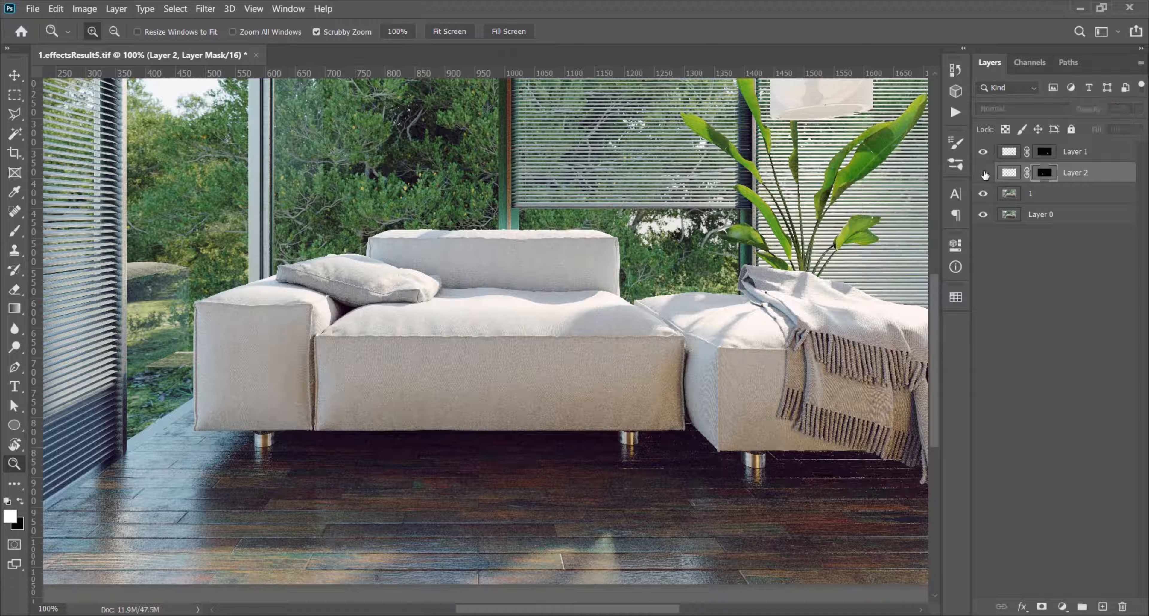
click(983, 173)
key(ctrl+0)
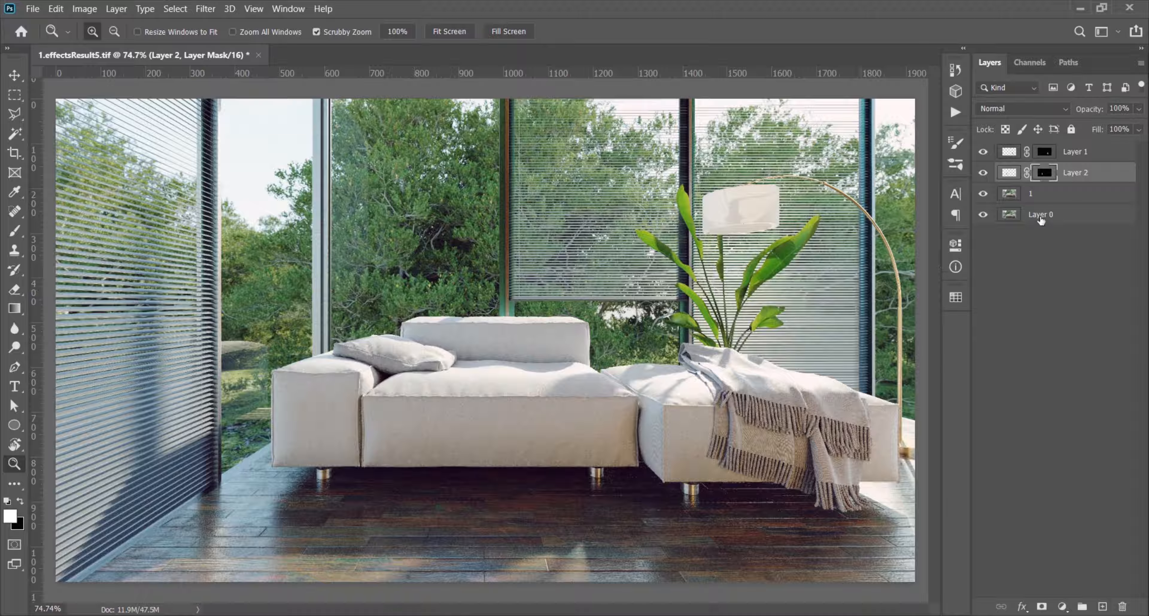
click(1059, 196)
shift+click(1075, 153)
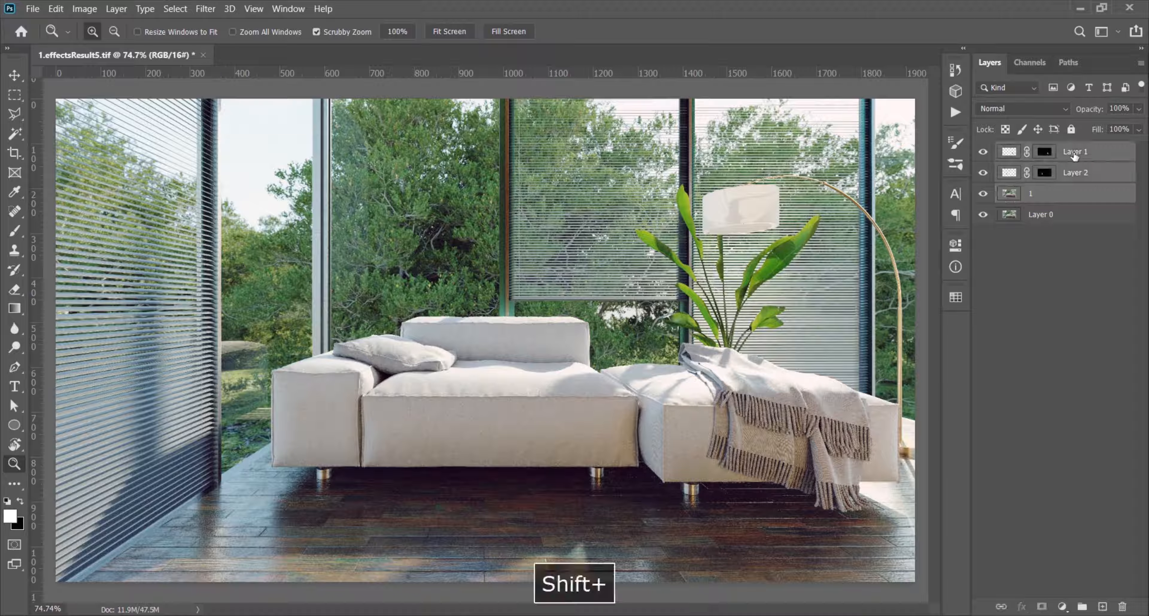
right_click(1078, 156)
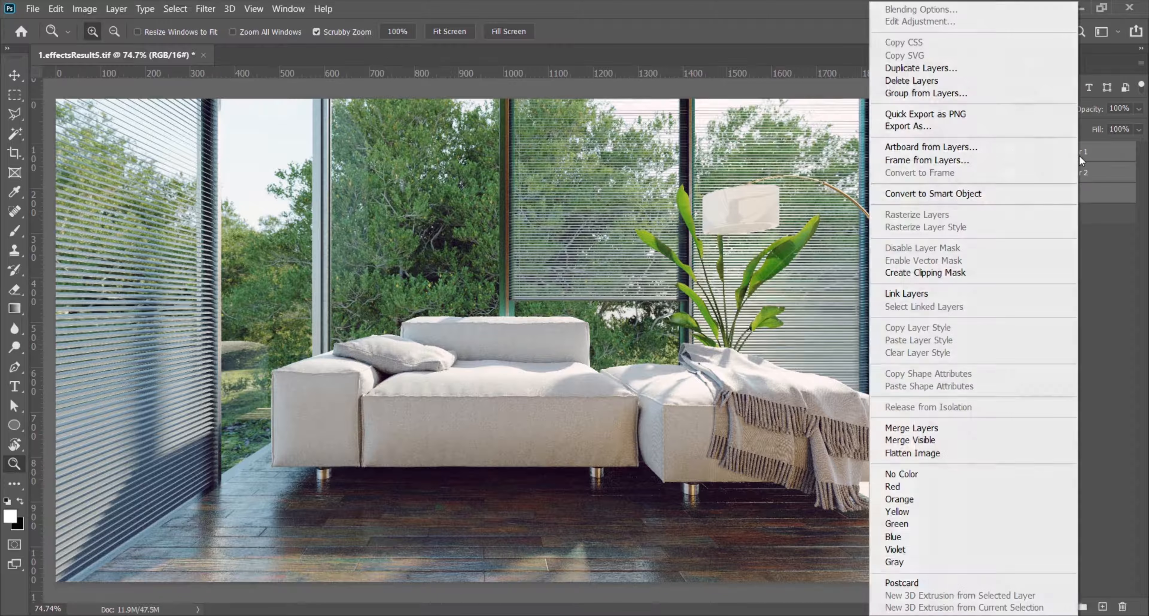
click(984, 194)
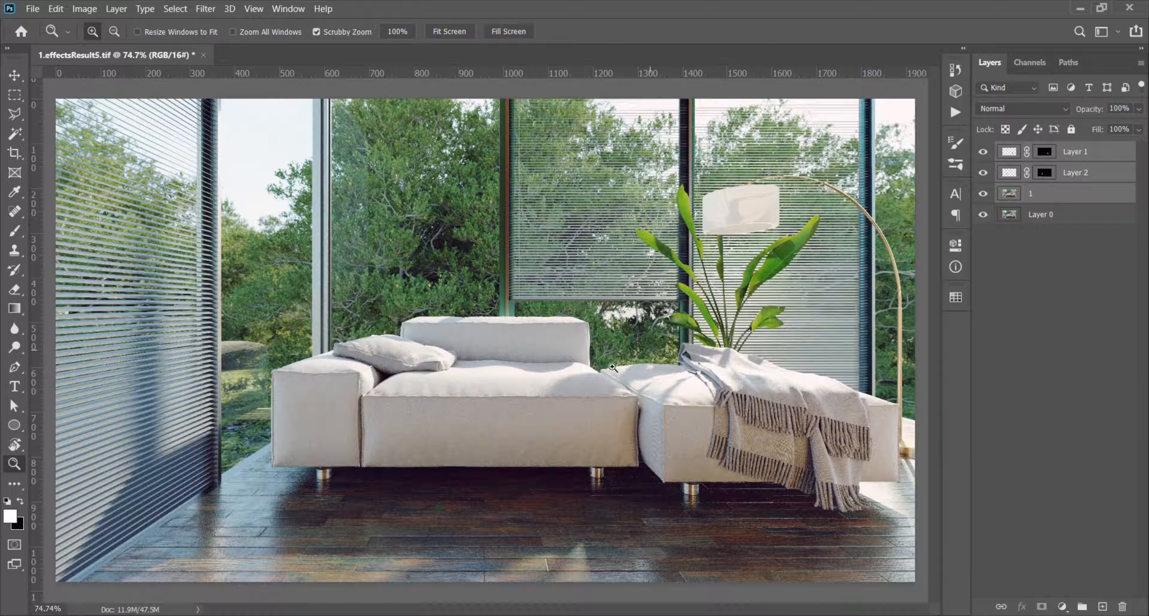
- Place the 1.VRayRenderID colour pass over the full canvas as a new layer above Layer 1
key(v)
click(1098, 158)
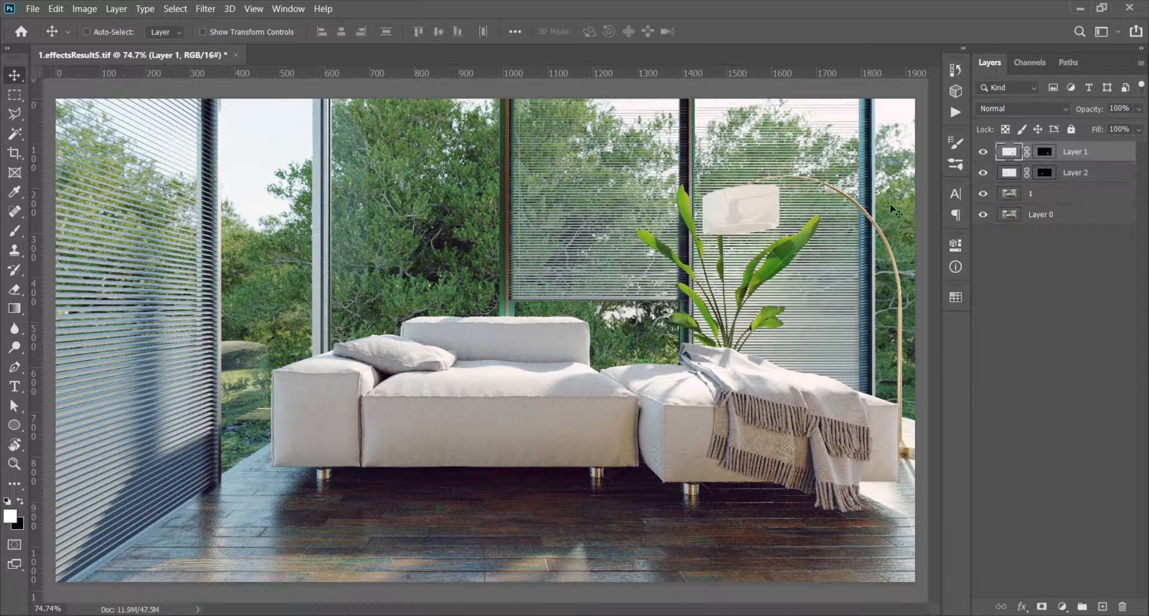
key(F5)
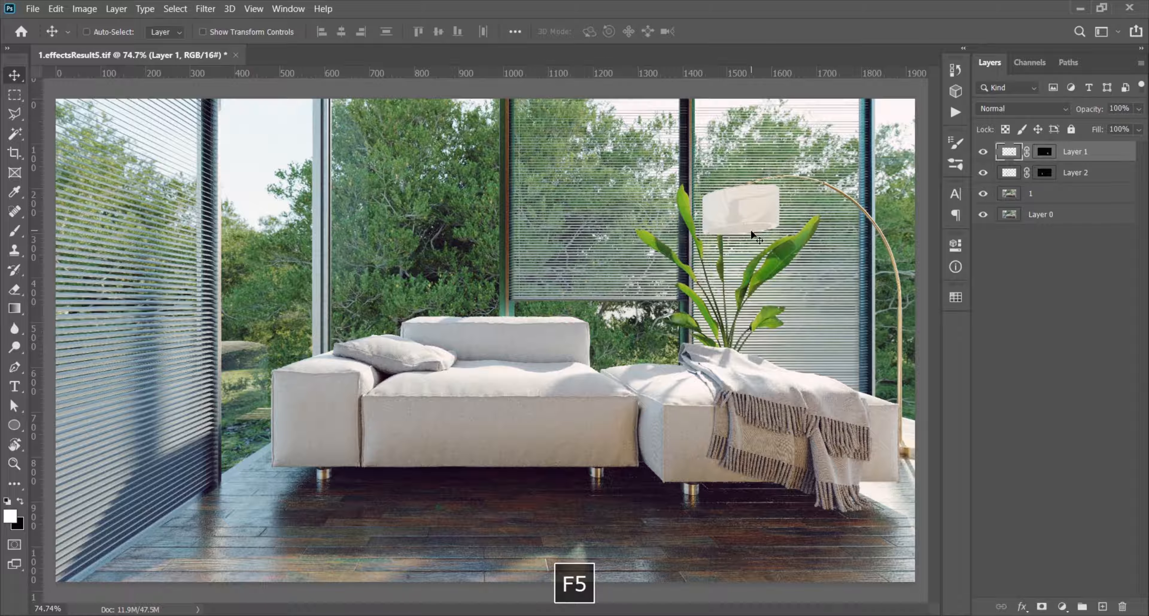
key(F5)
drag(423, 611, 512, 372)
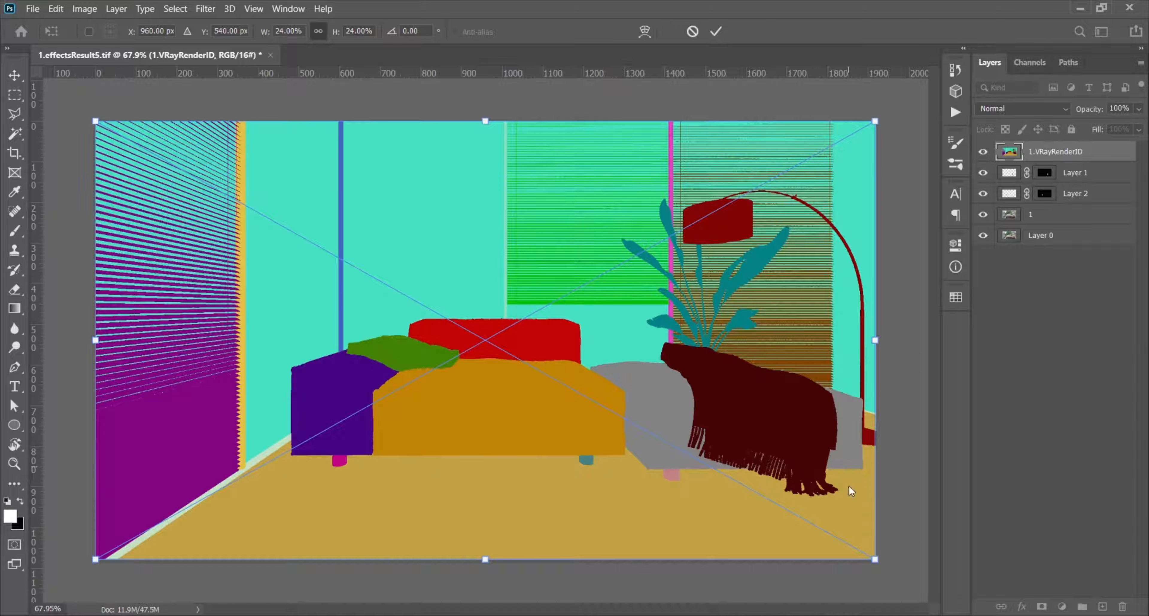
click(715, 32)
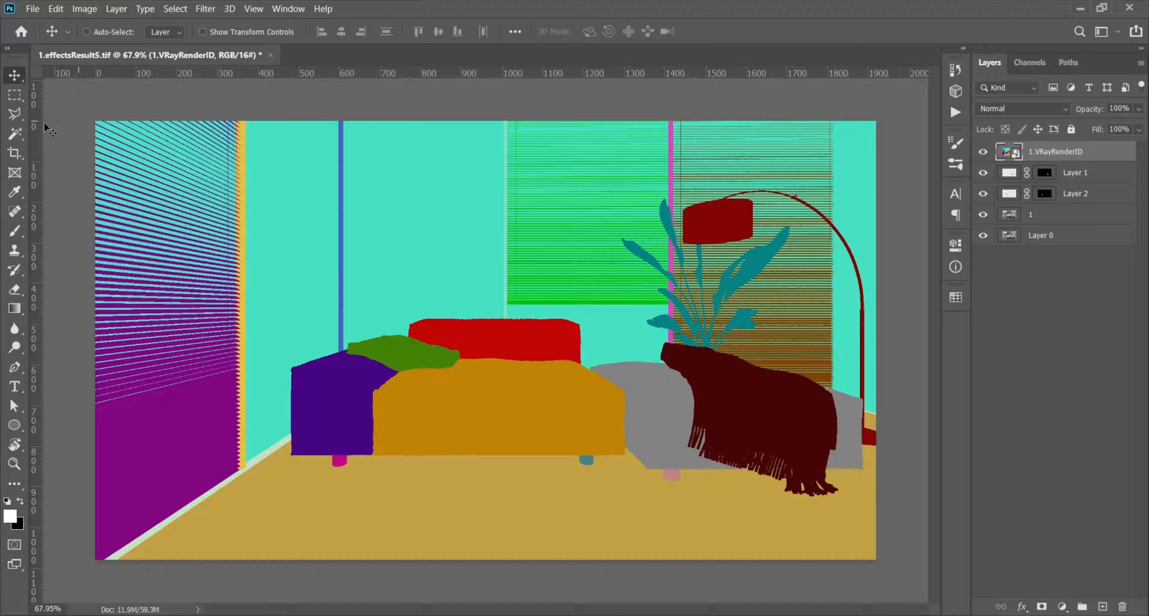
- Select the armrest, seat, pillow, backrest, chaise and fringed blanket by their ID colours with the Magic Wand, combining them into one selection
click(15, 135)
click(336, 410)
shift+click(430, 422)
shift+click(410, 370)
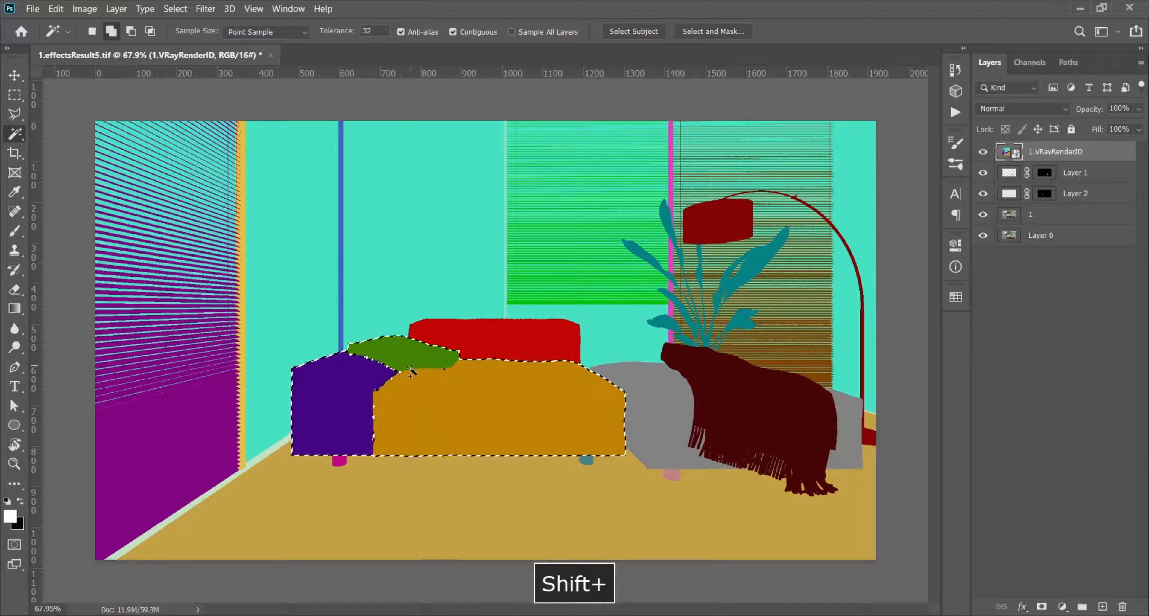
shift+click(483, 350)
shift+click(643, 400)
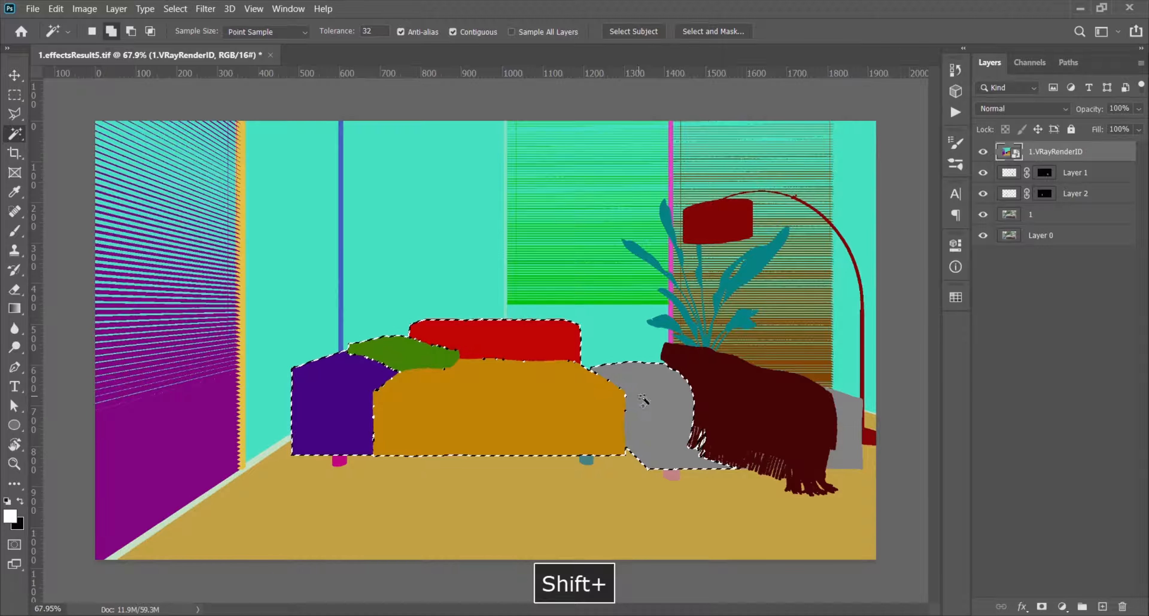
shift+click(714, 404)
shift+click(850, 431)
shift+click(811, 449)
shift+click(833, 451)
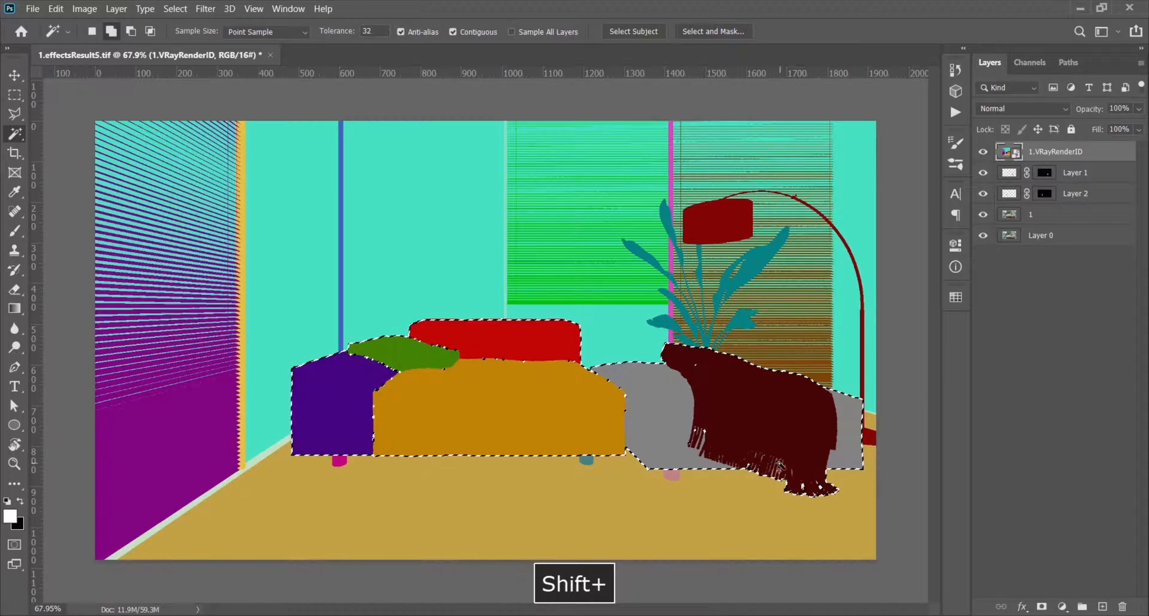
shift+click(702, 432)
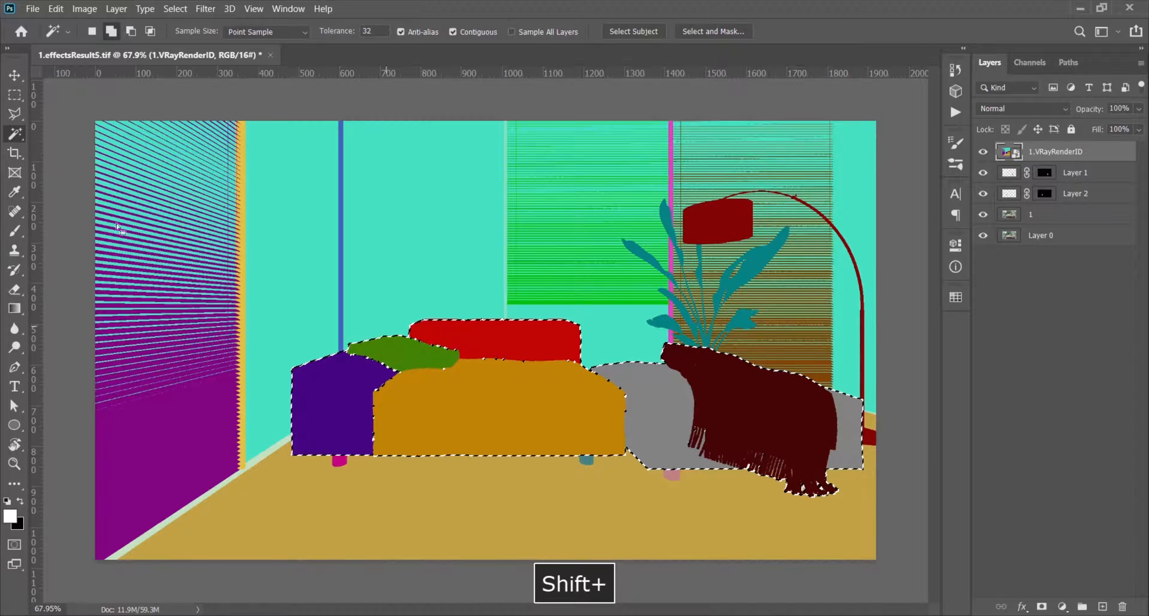
- Add the unselected seams between the armrest, pillow, backrest and seat to the sofa selection with the freehand Lasso
click(14, 114)
click(67, 117)
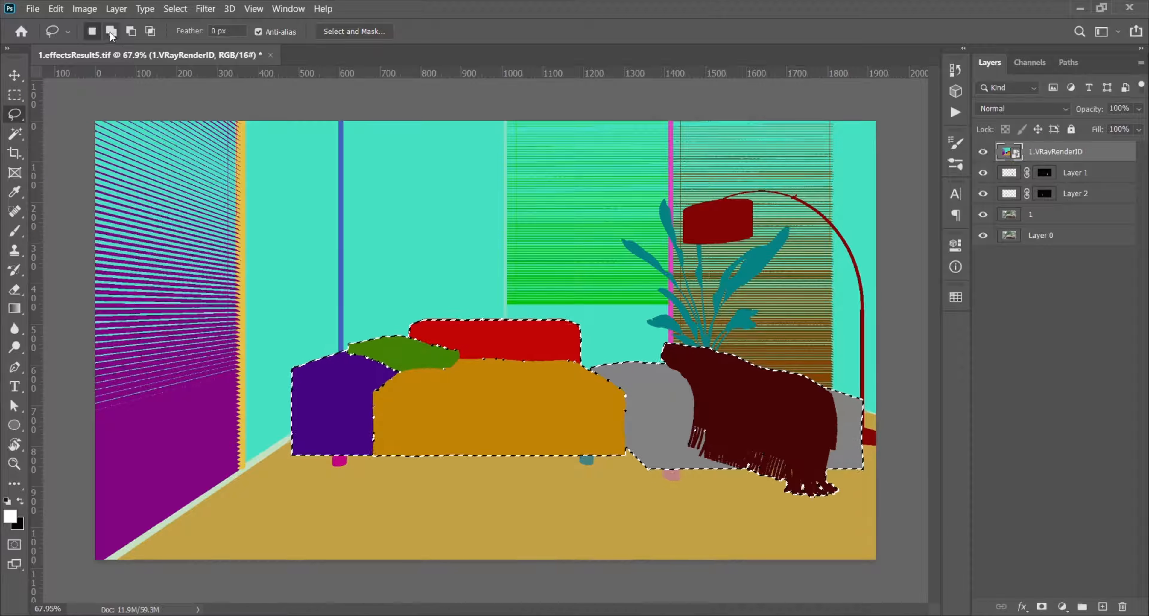
key(shift)
mouse_move(348, 360)
mouse_down()
mouse_move(364, 343)
mouse_move(431, 331)
mouse_move(565, 356)
mouse_up()
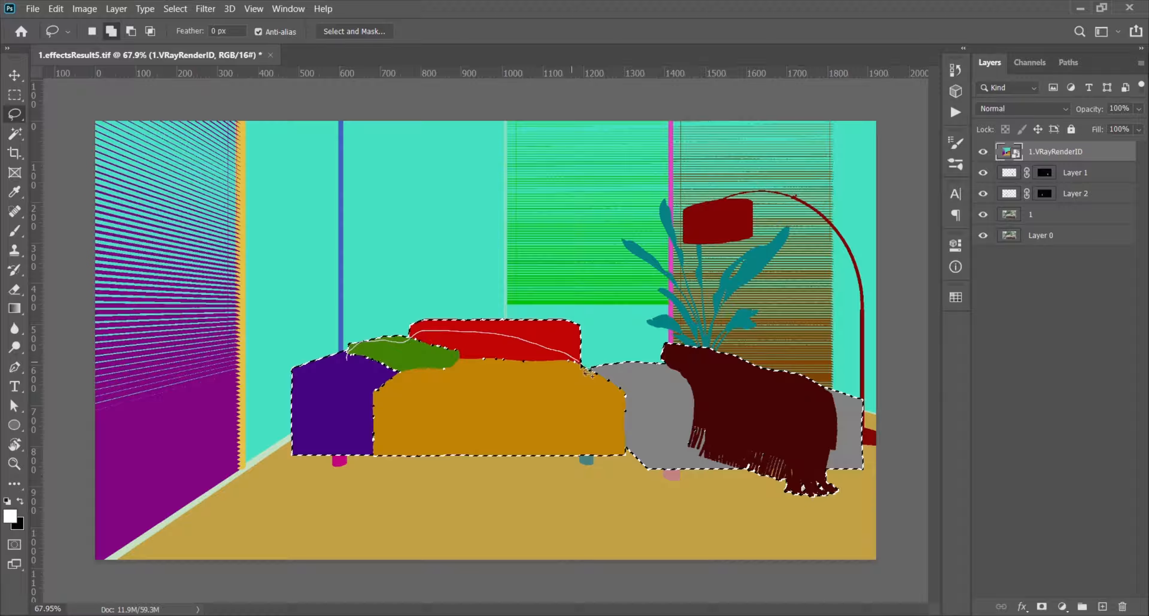
mouse_move(612, 374)
mouse_down()
mouse_move(744, 386)
mouse_move(797, 452)
mouse_move(777, 469)
mouse_move(606, 440)
mouse_move(378, 455)
mouse_move(348, 445)
mouse_move(353, 392)
mouse_up()
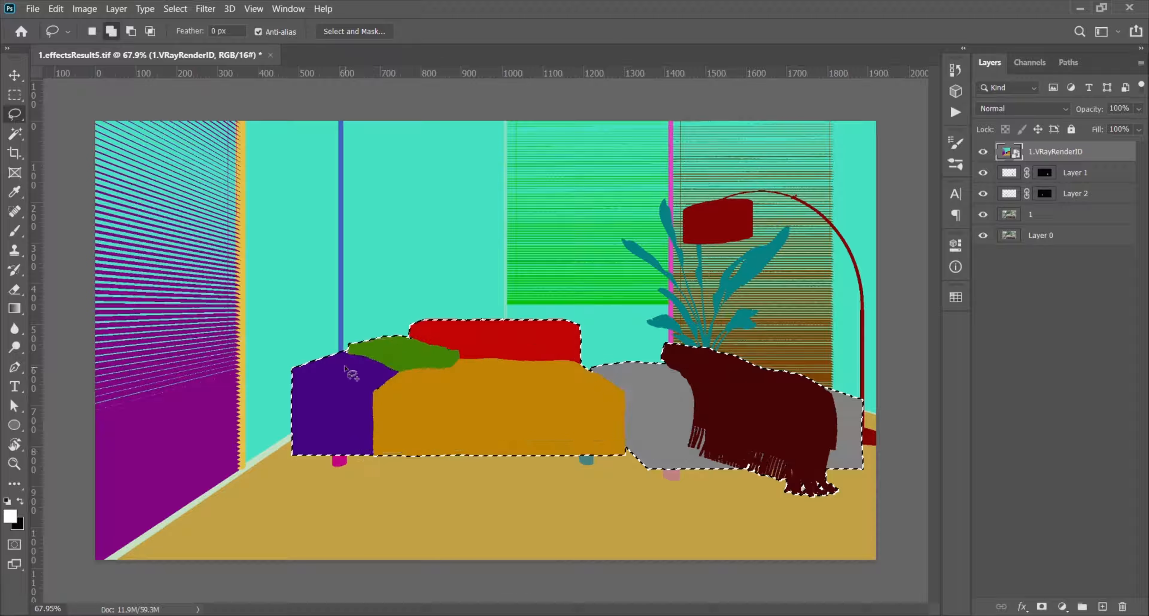
- Add the three sofa legs to the selection with the Magic Wand
key(z)
mouse_move(603, 396)
mouse_down()
mouse_move(562, 401)
mouse_move(602, 406)
mouse_up()
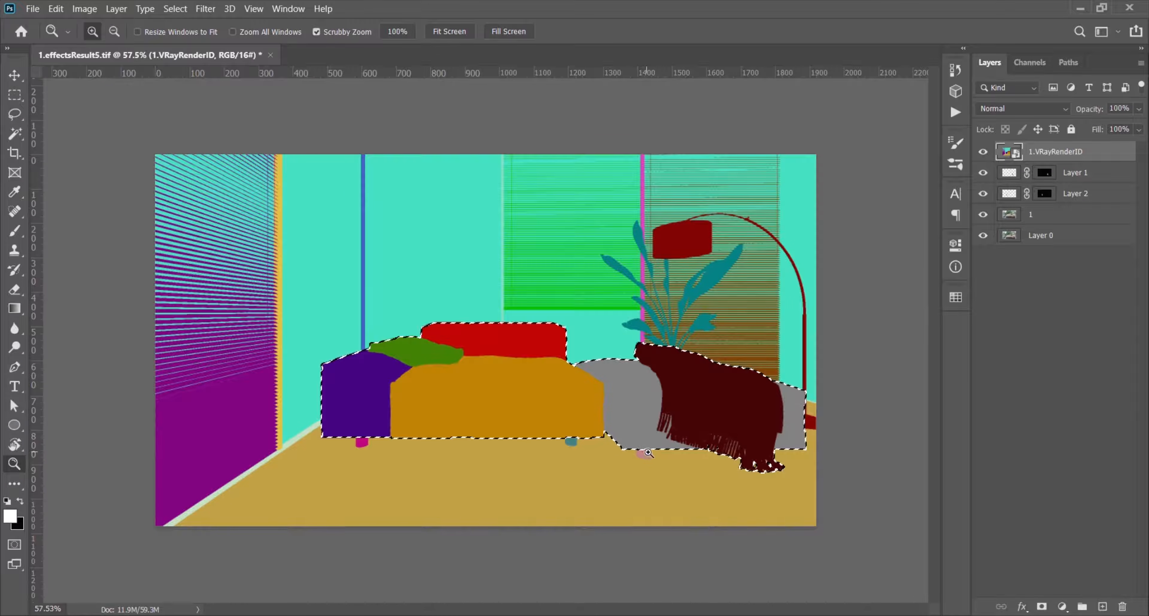
drag(648, 461, 657, 455)
click(16, 135)
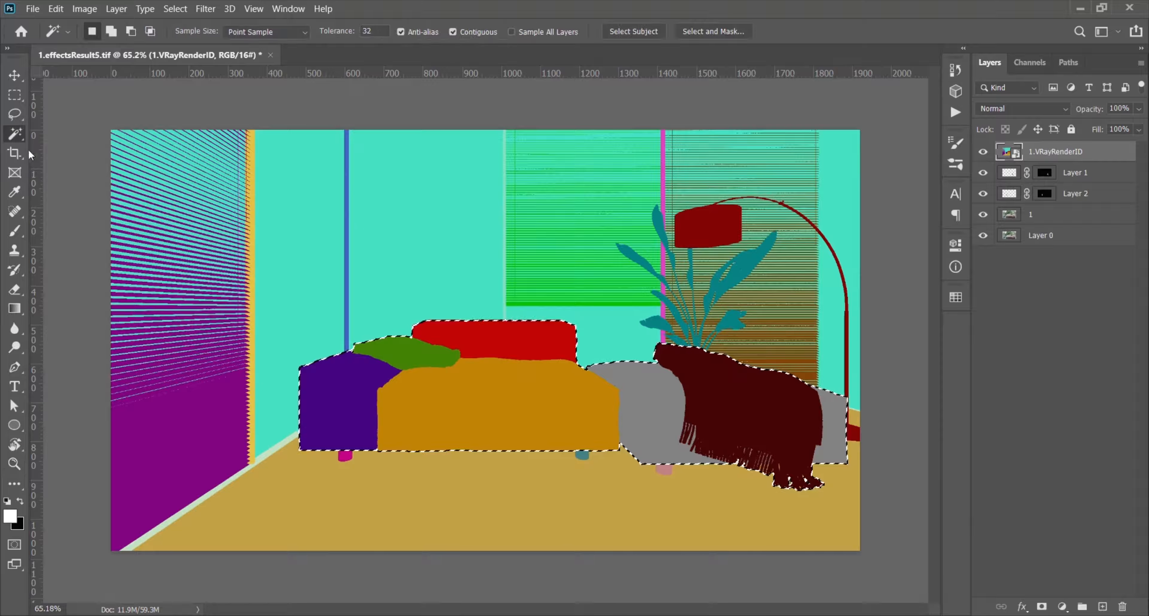
shift+click(345, 455)
shift+click(582, 455)
shift+click(666, 468)
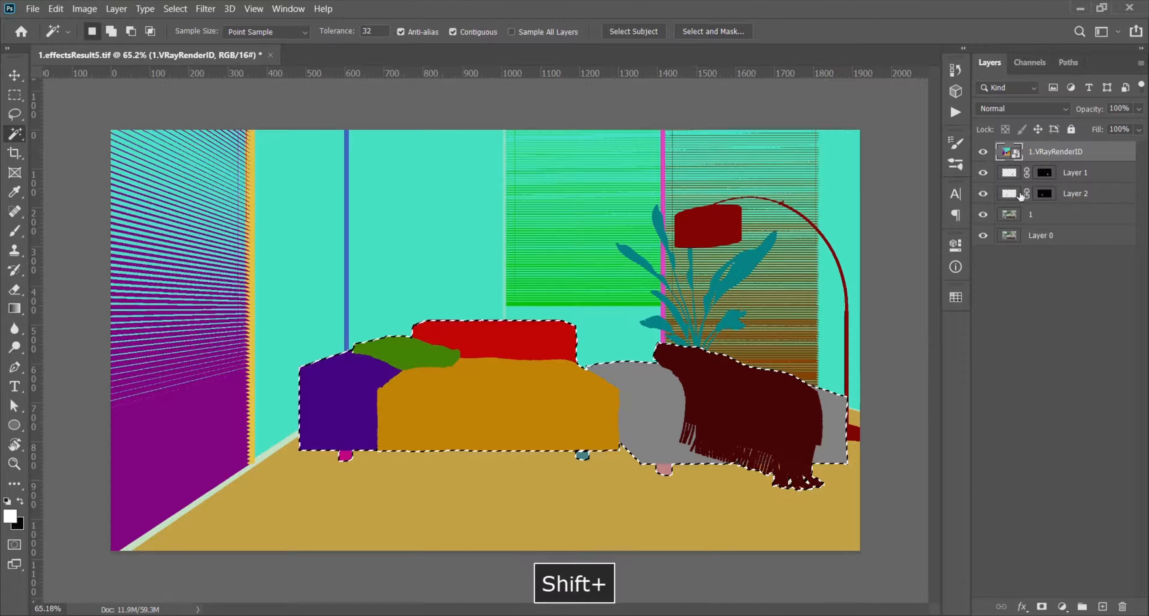
- Hide the VRayRenderID pass and add a Curves adjustment above Layer 1, masked by the sofa selection
click(983, 152)
key(z)
drag(825, 329, 793, 330)
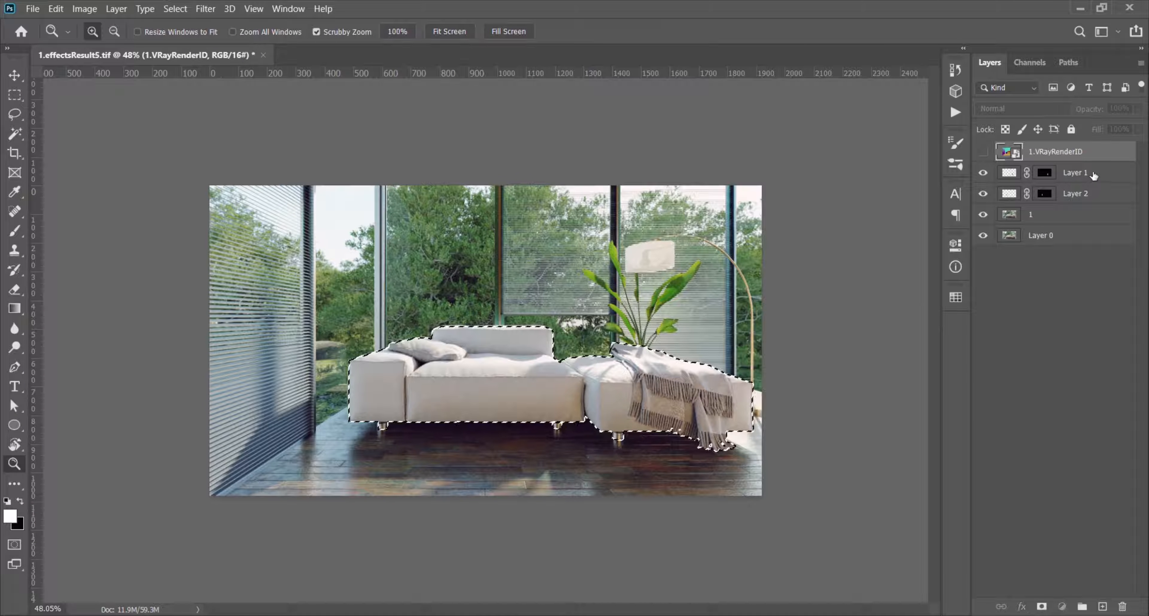
click(1012, 173)
click(1062, 608)
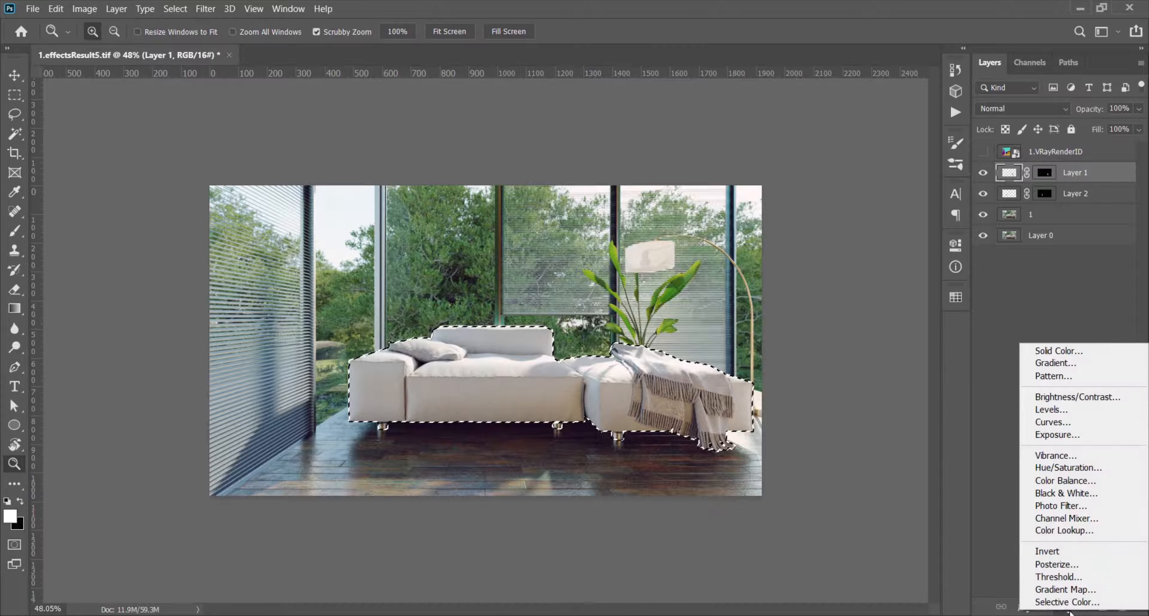
click(1076, 423)
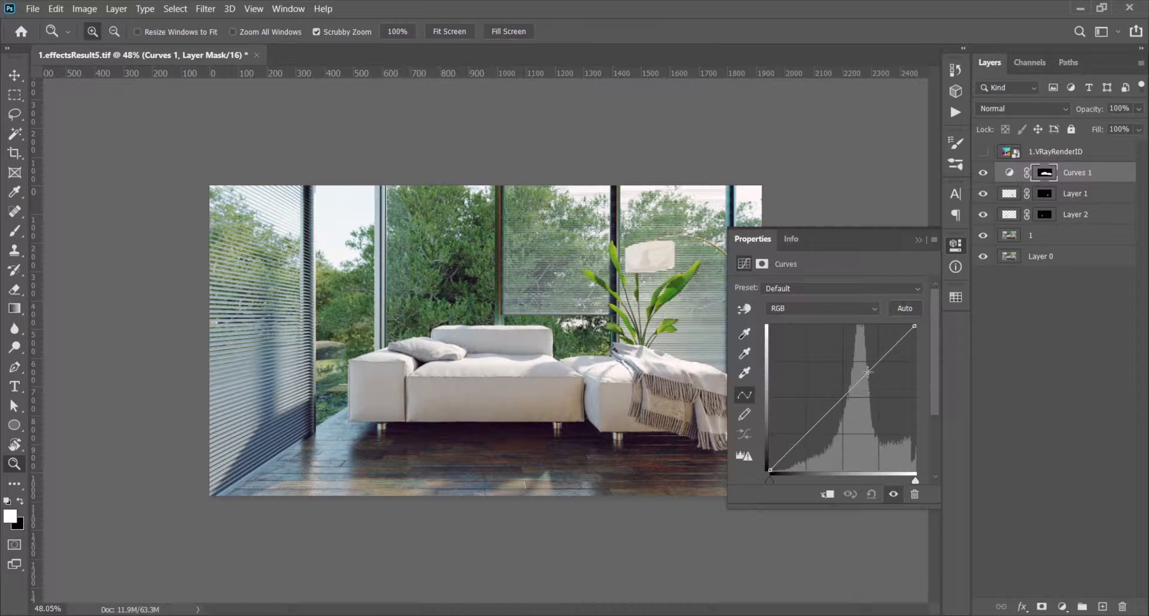
- Shape the sofa's RGB curve with a highlight point and a shadow point slightly below the diagonal, and compare the sofa without and with it
drag(870, 373, 872, 374)
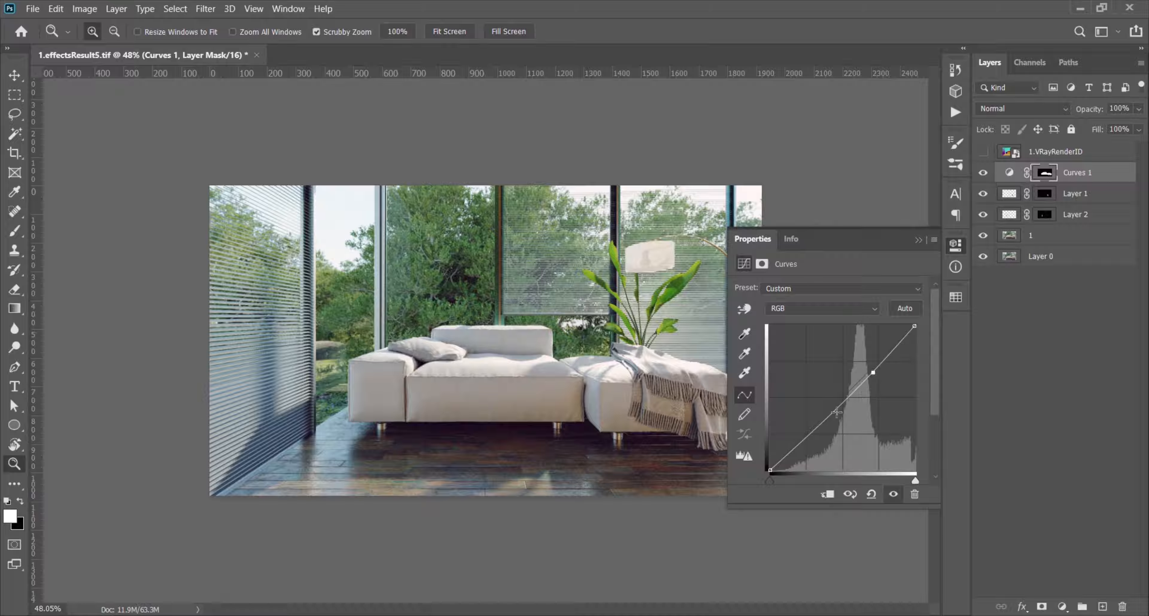
click(819, 429)
drag(820, 429, 818, 428)
click(871, 373)
drag(872, 374, 870, 374)
click(917, 241)
click(984, 173)
click(984, 174)
click(984, 174)
click(984, 174)
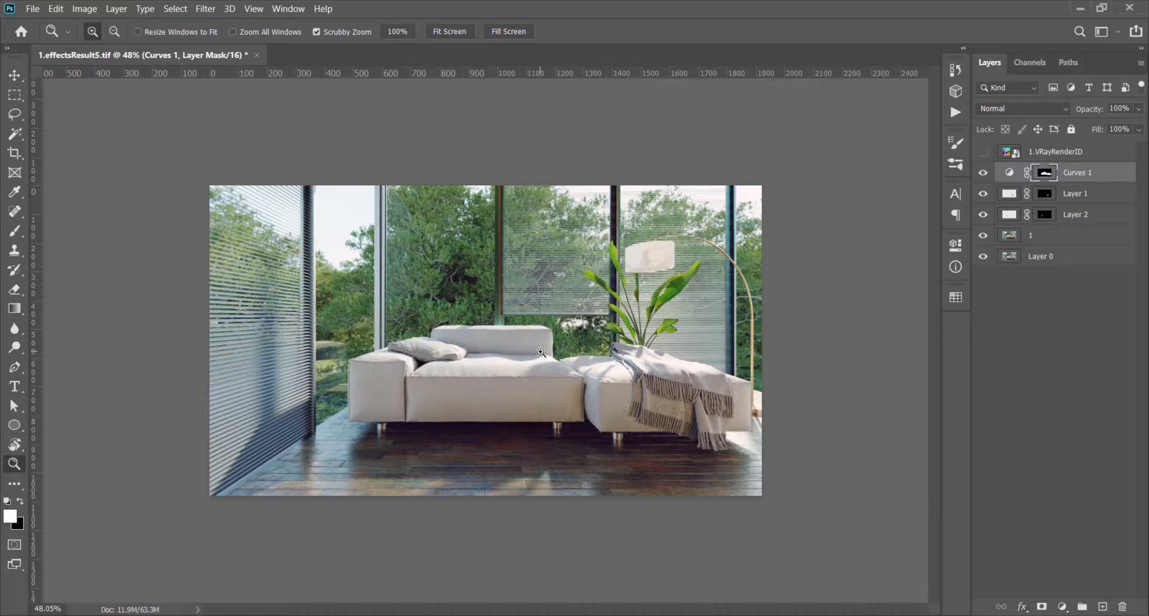
key(F5)
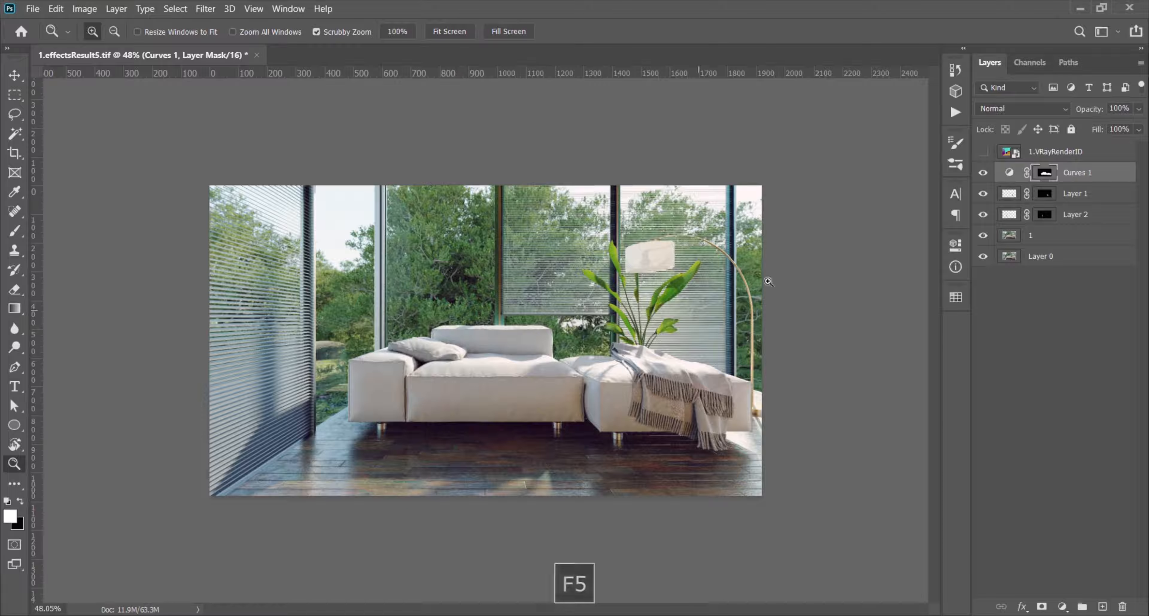
- Show the VRayRenderID pass and select the plant's large leaf, its lower leaves and their stems by ID colour with the Magic Wand
click(983, 155)
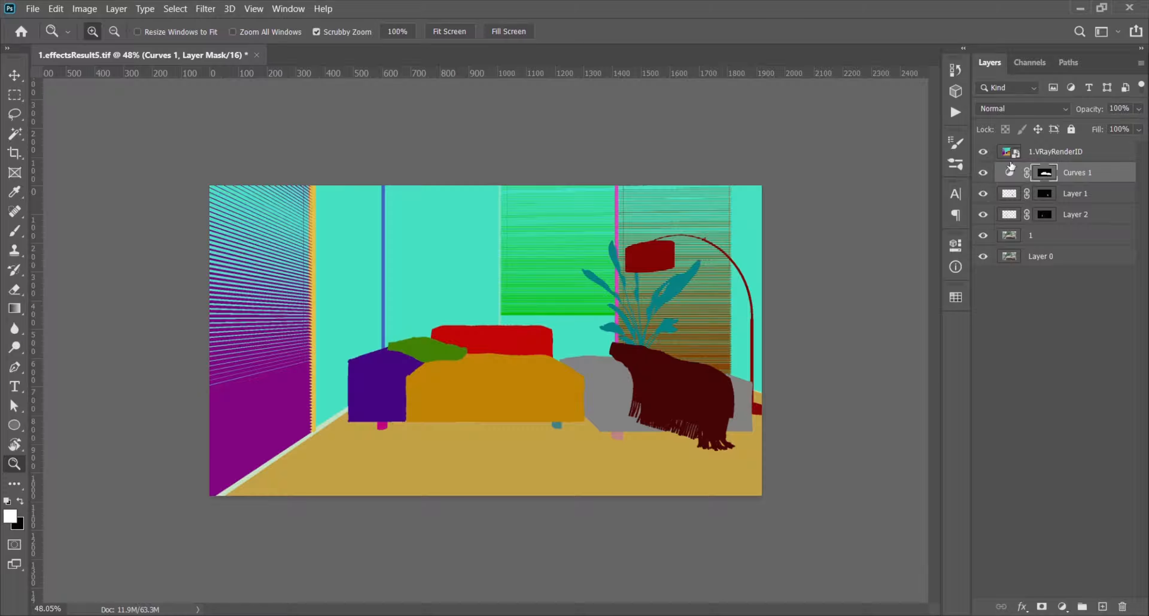
click(1053, 156)
key(w)
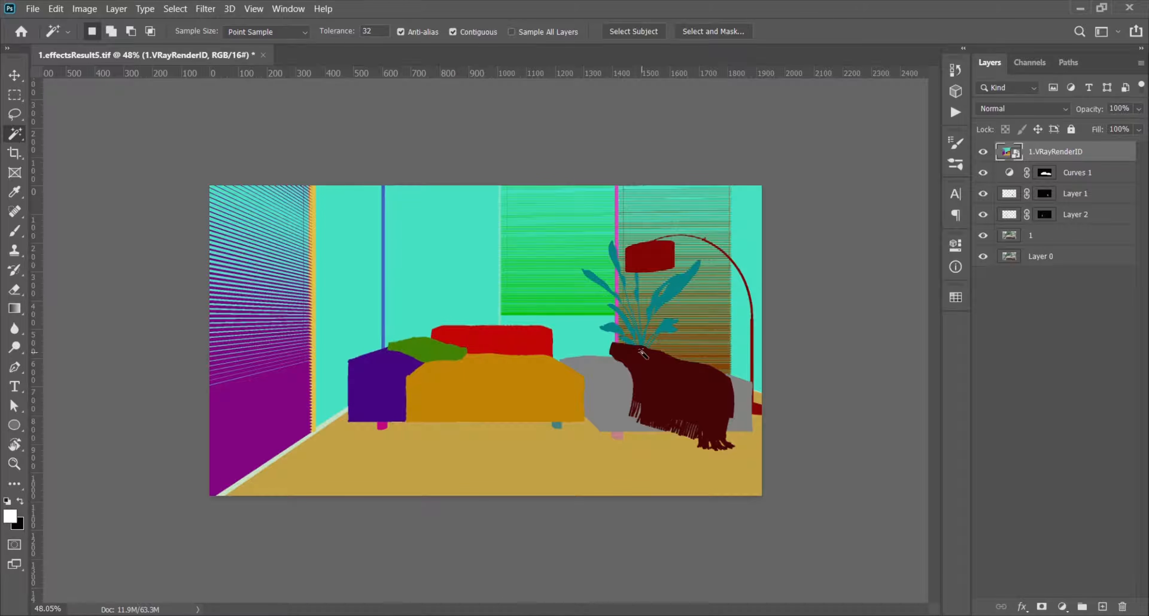
click(675, 290)
alt+scroll(676, 292, up, 8)
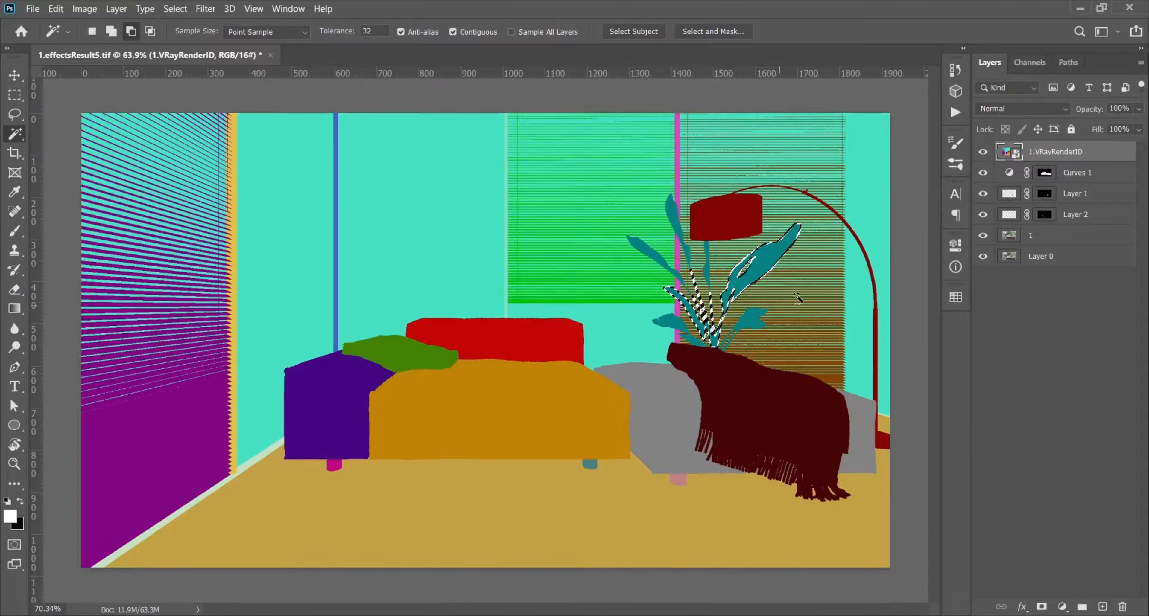
alt+scroll(770, 321, up, 4)
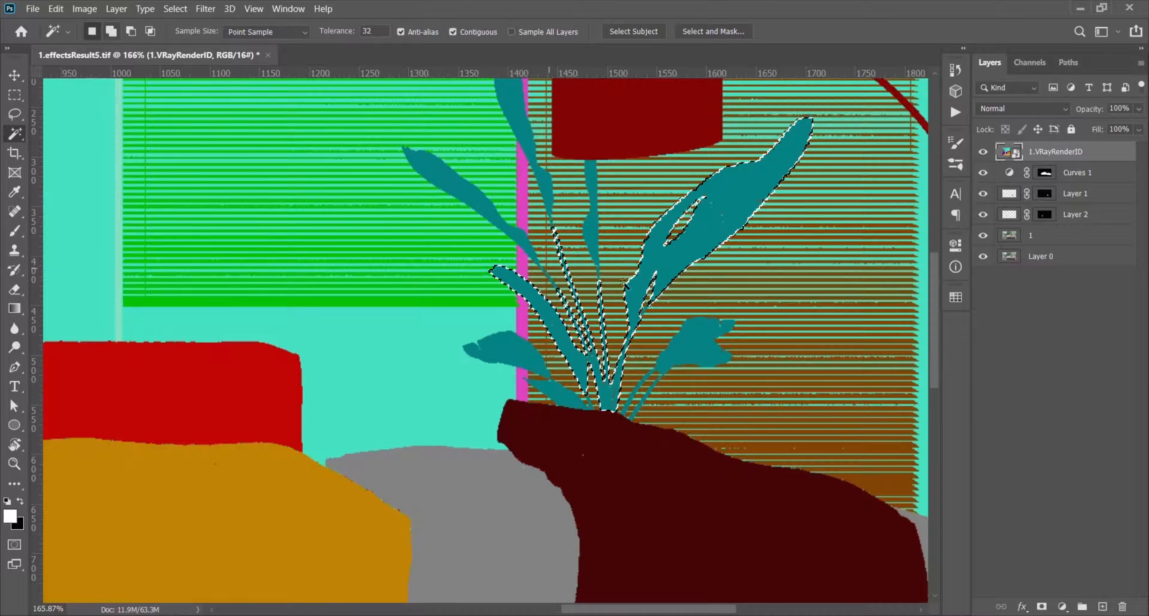
shift+click(699, 343)
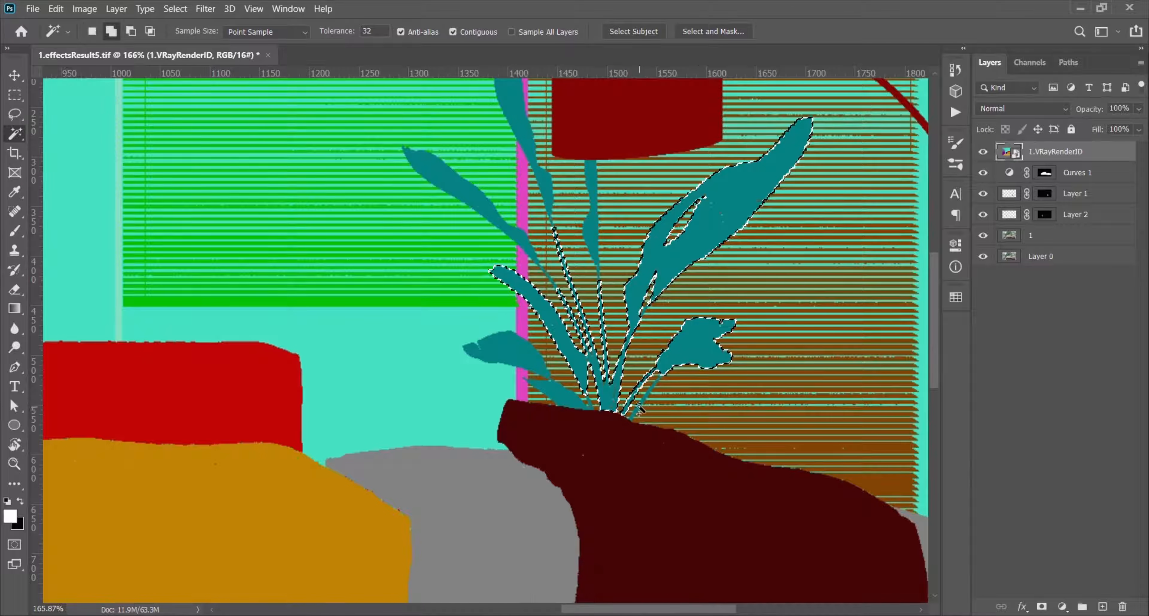
shift+click(558, 395)
shift+click(532, 362)
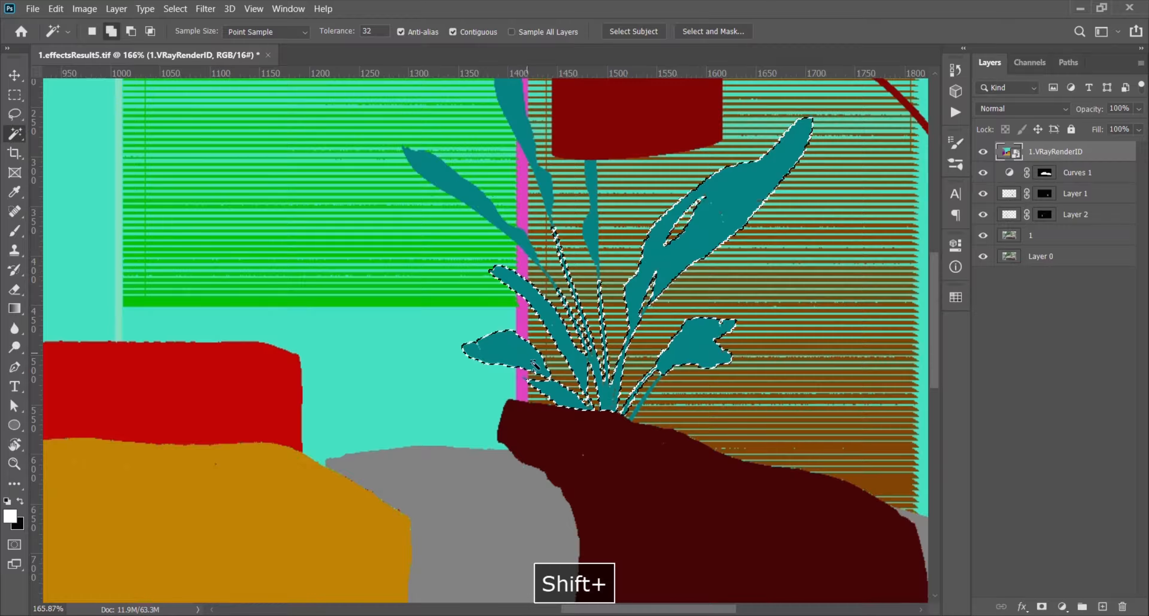
scroll(669, 406, up, 5)
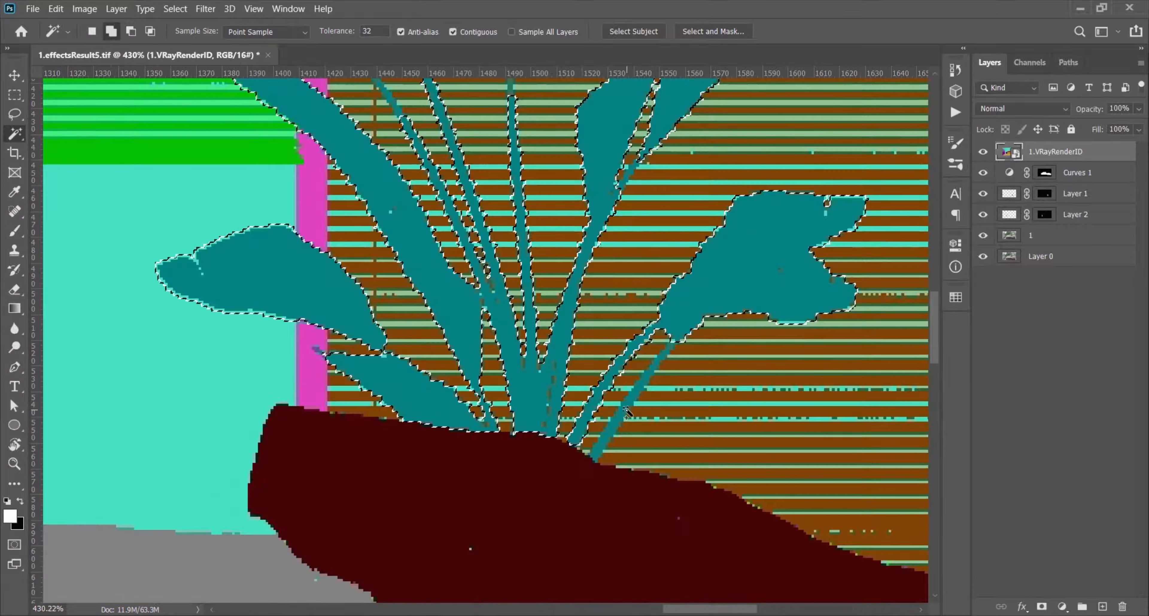
shift+click(626, 414)
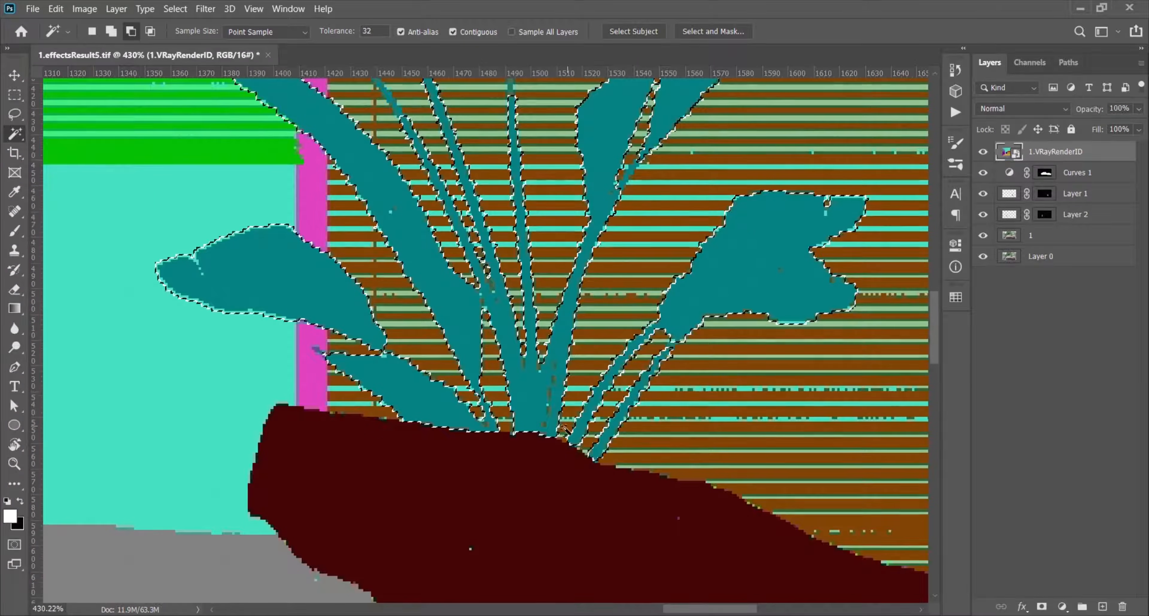
- Add the plant's remaining upper leaves and the thin stems connecting them to the selection with the Magic Wand
scroll(560, 434, down, 3)
scroll(559, 434, down, 3)
scroll(531, 280, up, 5)
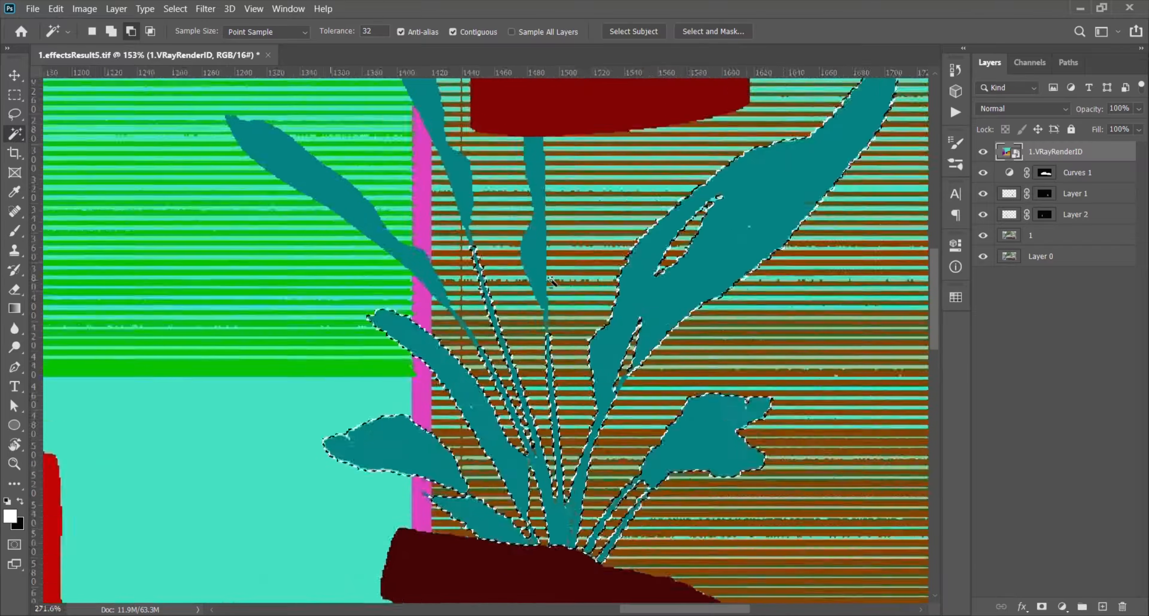
shift+click(553, 394)
shift+click(431, 184)
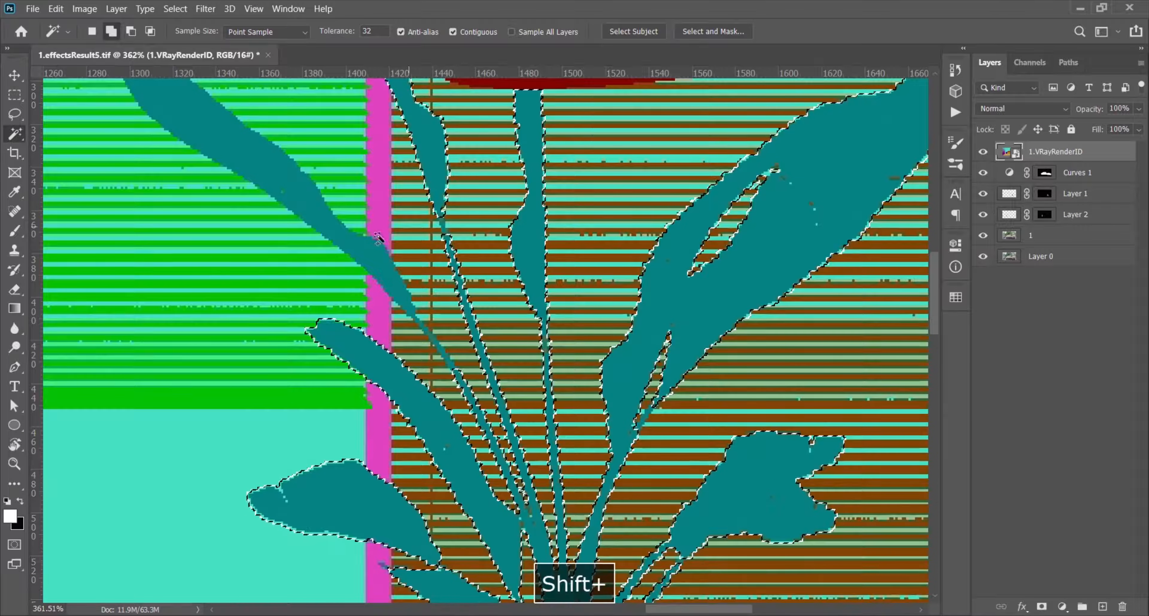
shift+click(346, 244)
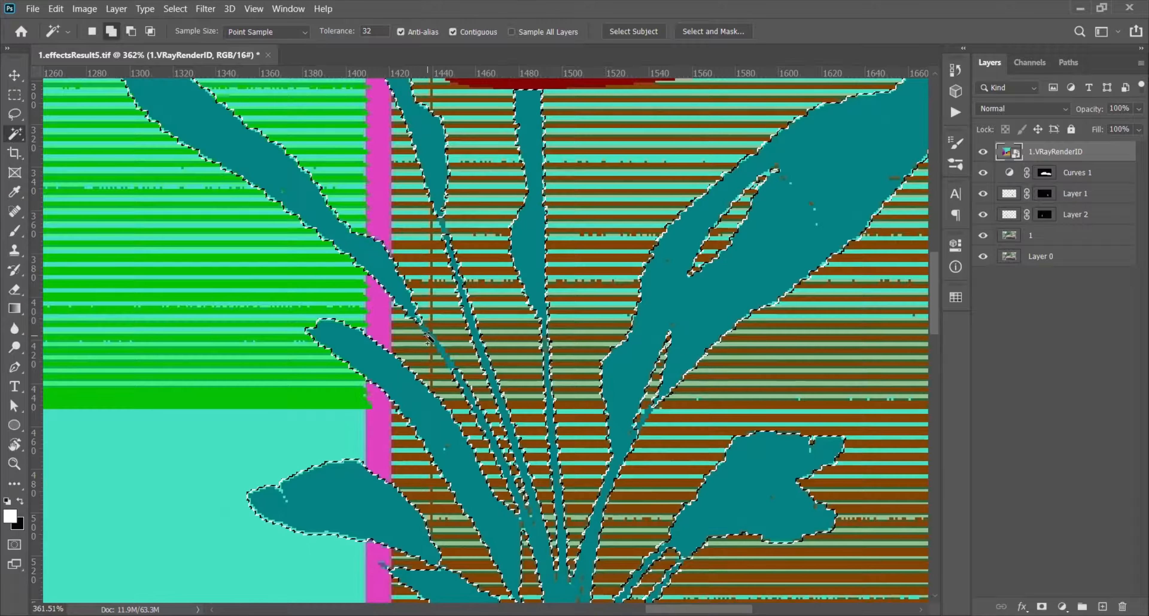
shift+click(430, 337)
scroll(445, 357, up, 5)
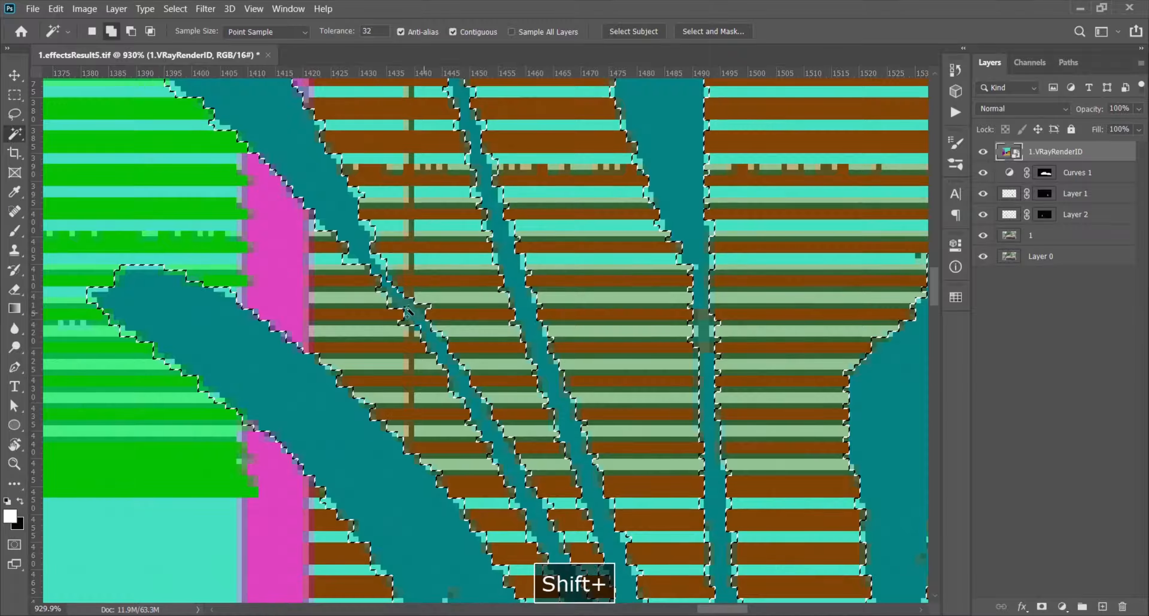
scroll(407, 312, down, 8)
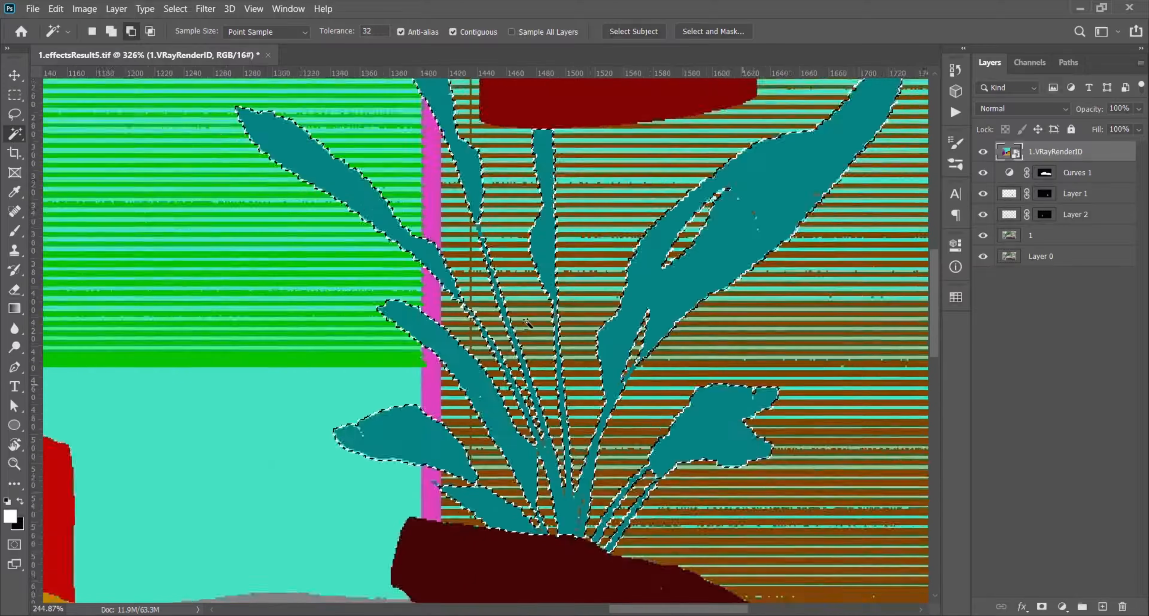
scroll(528, 323, down, 8)
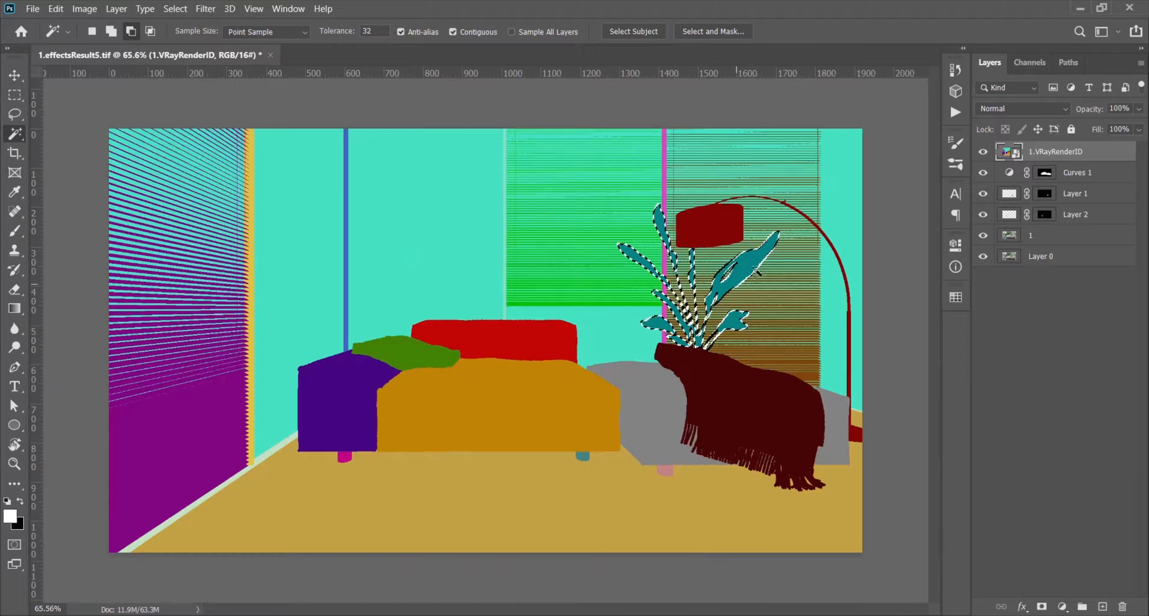
- Hide the VRayRenderID pass and add a Curves adjustment above Curves 1, masked by the plant selection
scroll(756, 270, up, 1)
click(1090, 176)
key(z)
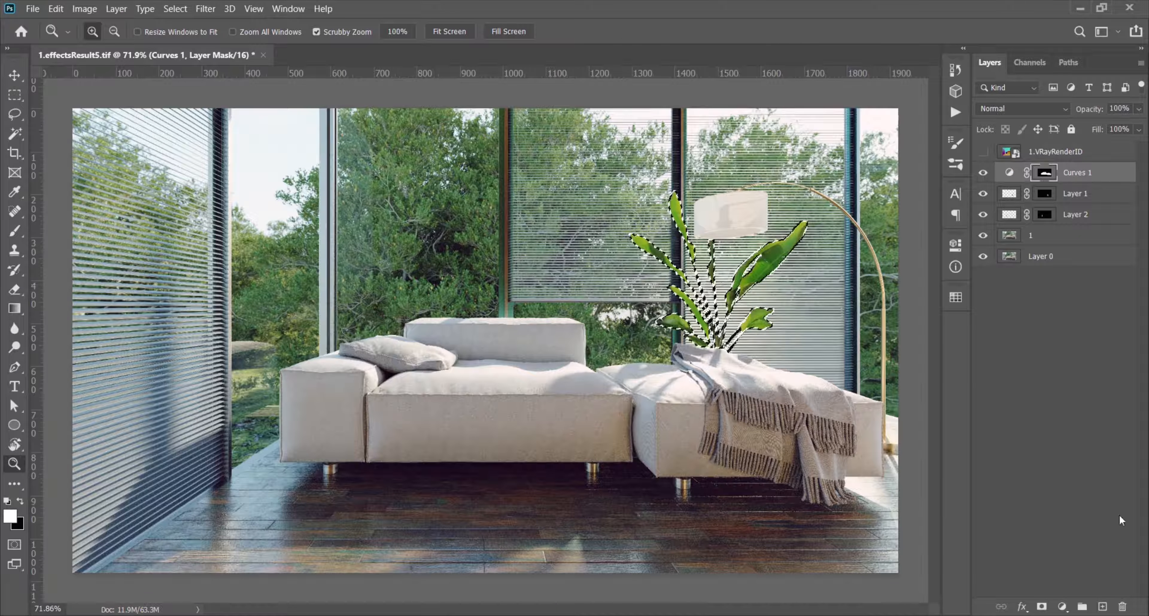
click(1062, 607)
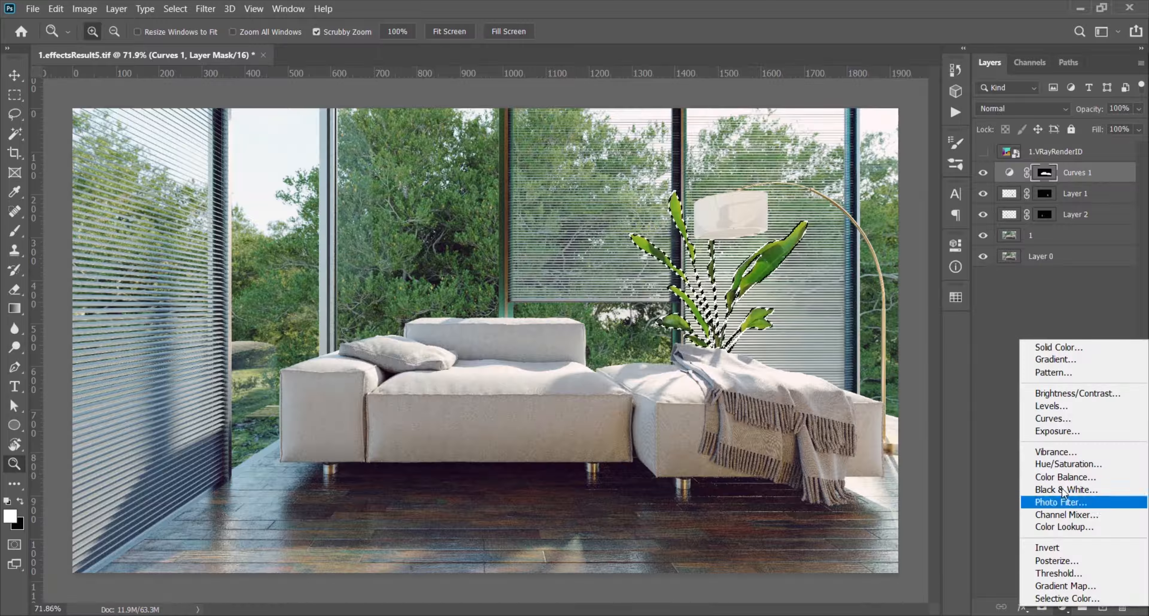
click(1053, 419)
key(space)
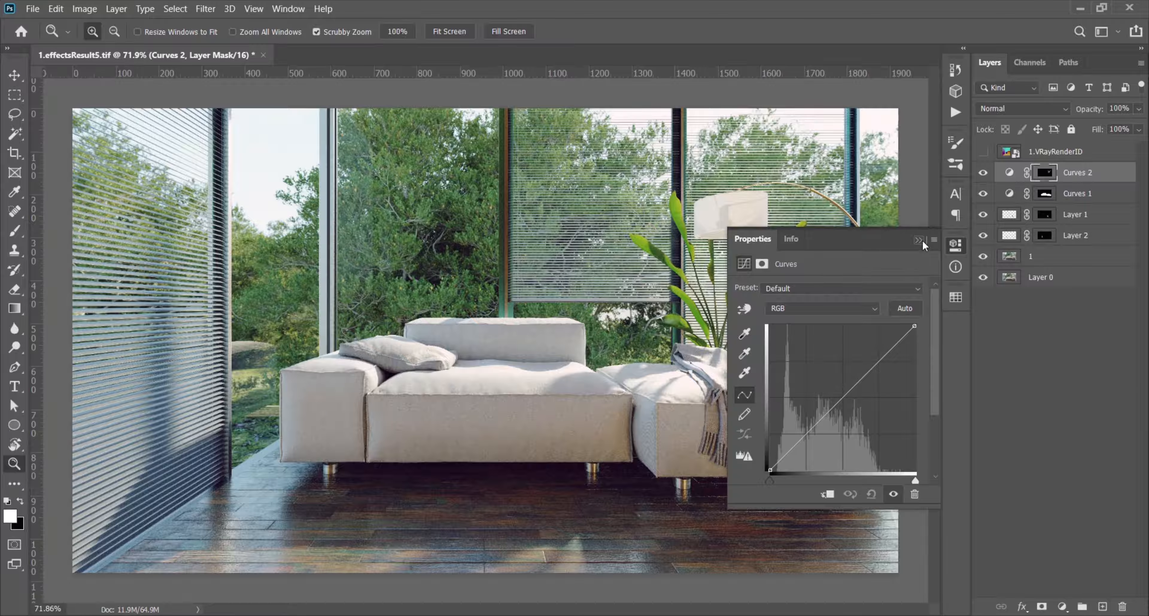
- Switch to full screen mode with the menu bar and place a highlight point and a shadow point on the plant's RGB curve
key(F5)
key(space)
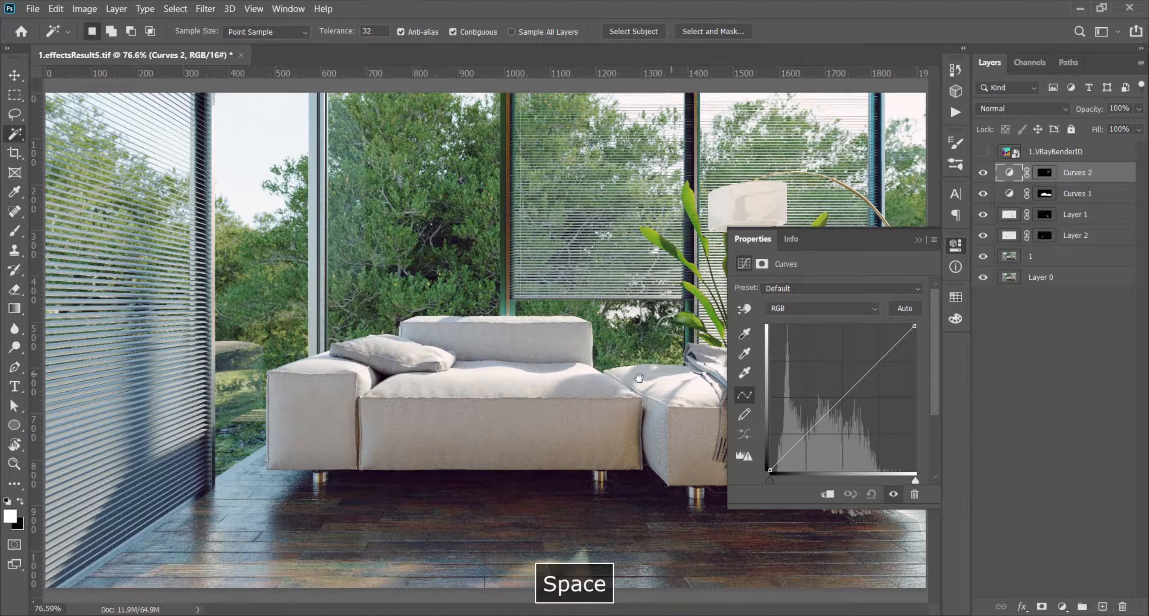
key(f)
key(space)
drag(567, 356, 398, 340)
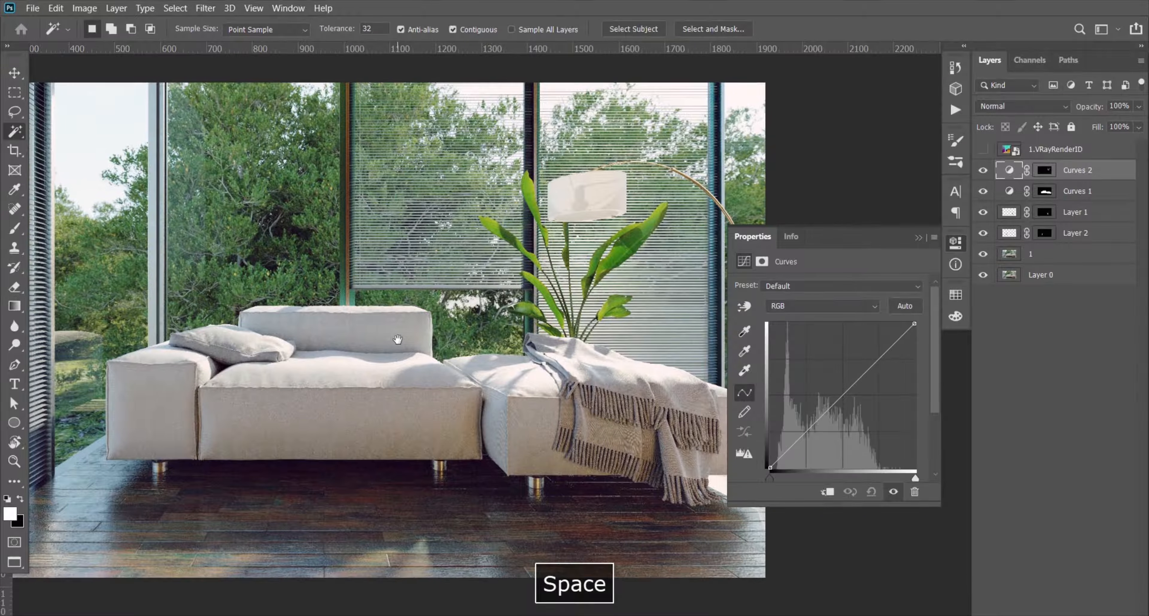
click(879, 362)
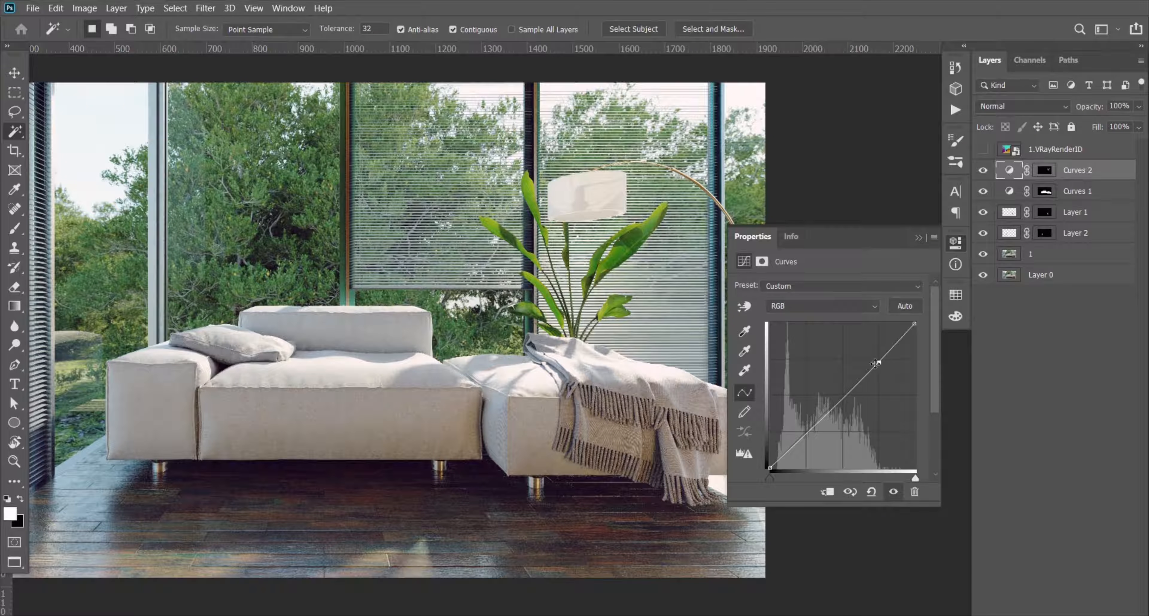
click(822, 422)
- Compare the plant up close without and with Curves 2, and fine-tune the highlight point of its curve
key(z)
click(651, 245)
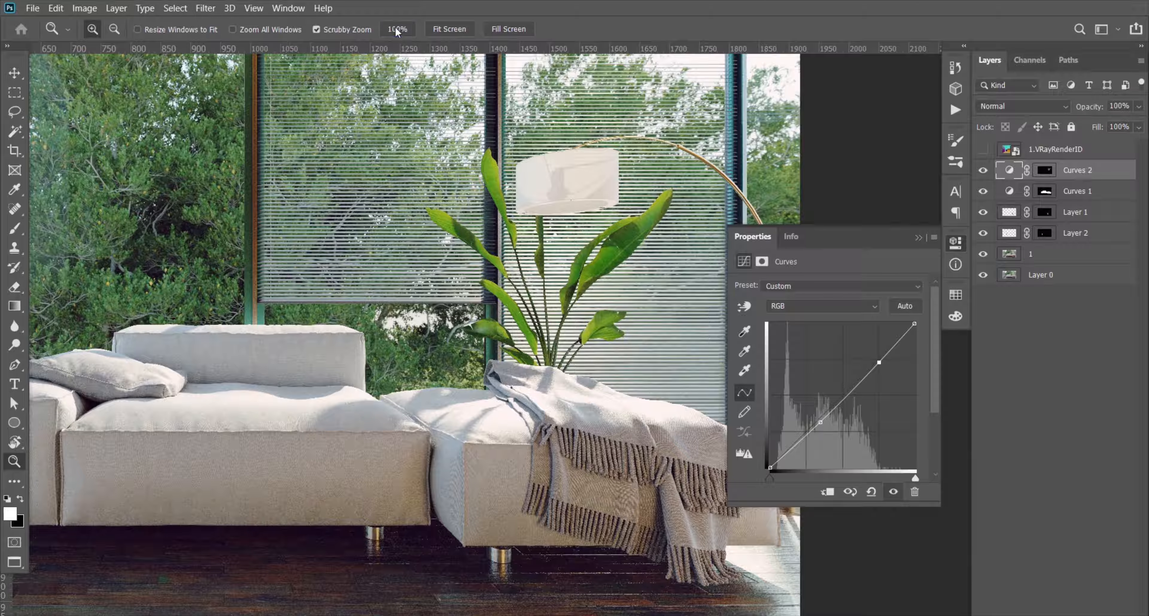
click(983, 171)
click(983, 171)
click(983, 171)
click(982, 171)
click(880, 363)
drag(882, 361, 884, 360)
drag(882, 360, 881, 364)
drag(878, 363, 875, 364)
click(919, 237)
- Examine the whole rendering with the plant's Curves adjustment hidden and shown
key(z)
drag(654, 292, 622, 298)
key(space)
drag(445, 320, 563, 311)
key(space)
drag(585, 325, 593, 320)
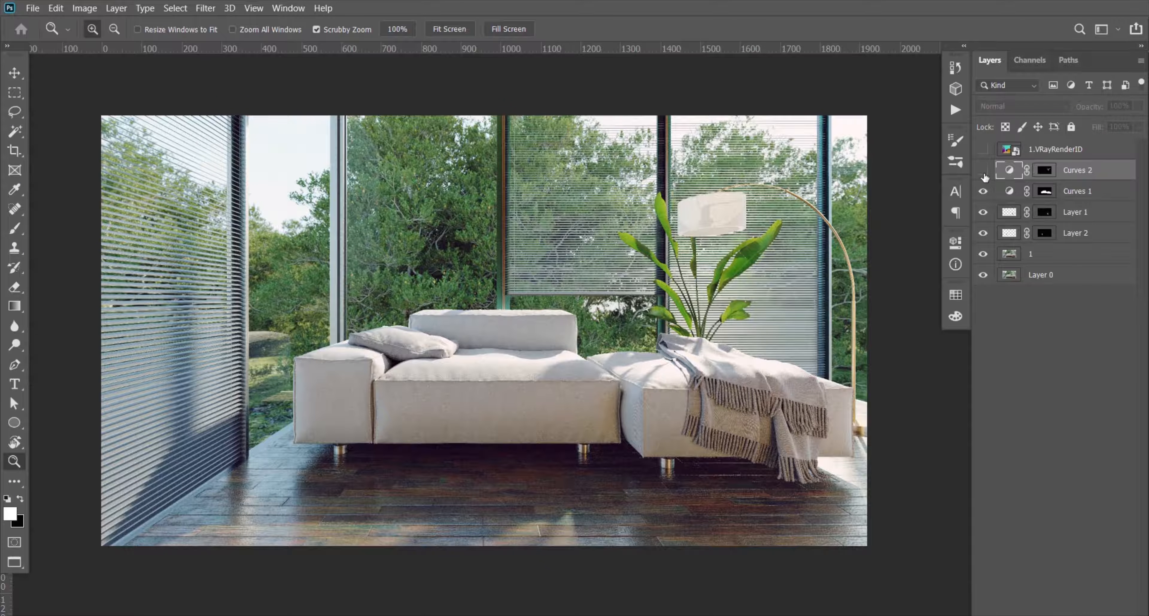
key(space)
drag(745, 271, 733, 282)
key(F5)
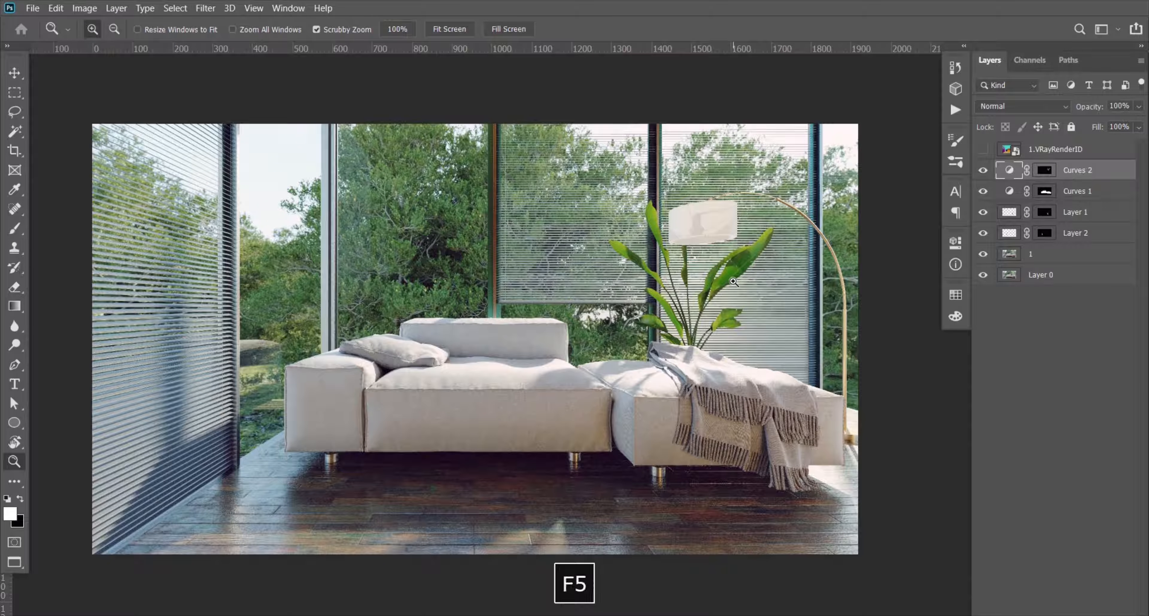
- Show the VRayRenderID layer and select its turquoise background areas between and beside the window frames with the Magic Wand
click(983, 150)
click(1039, 150)
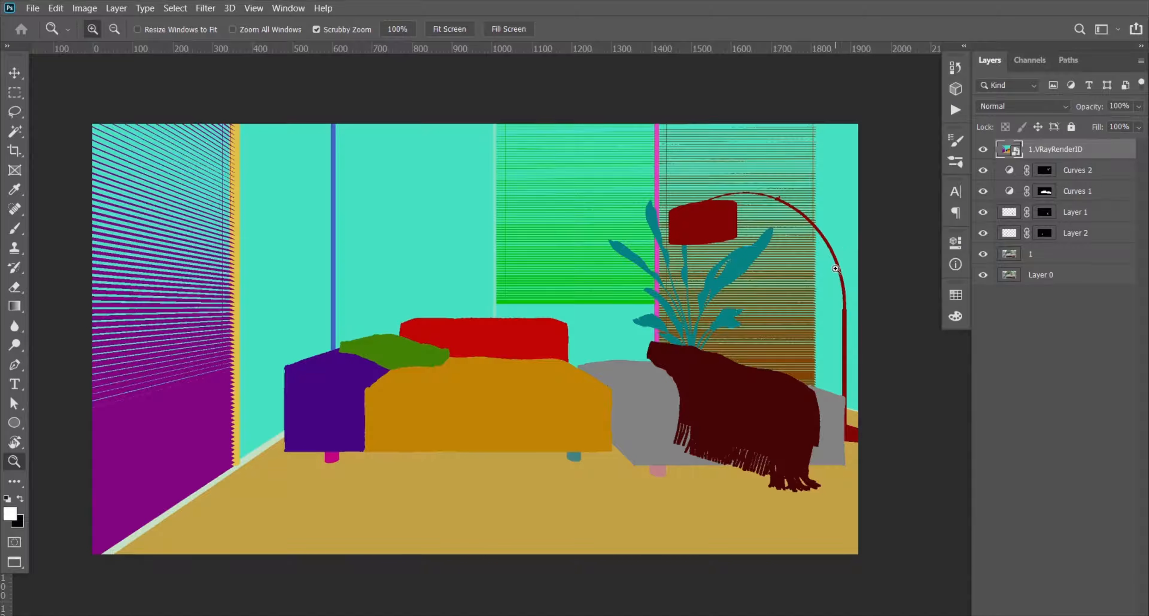
click(14, 134)
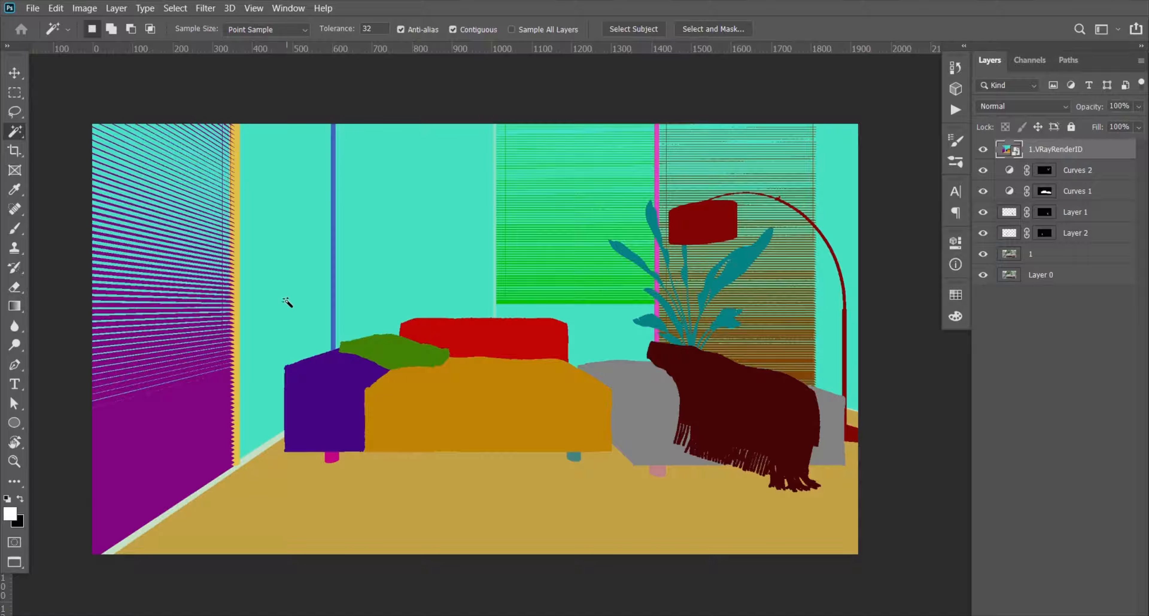
click(261, 328)
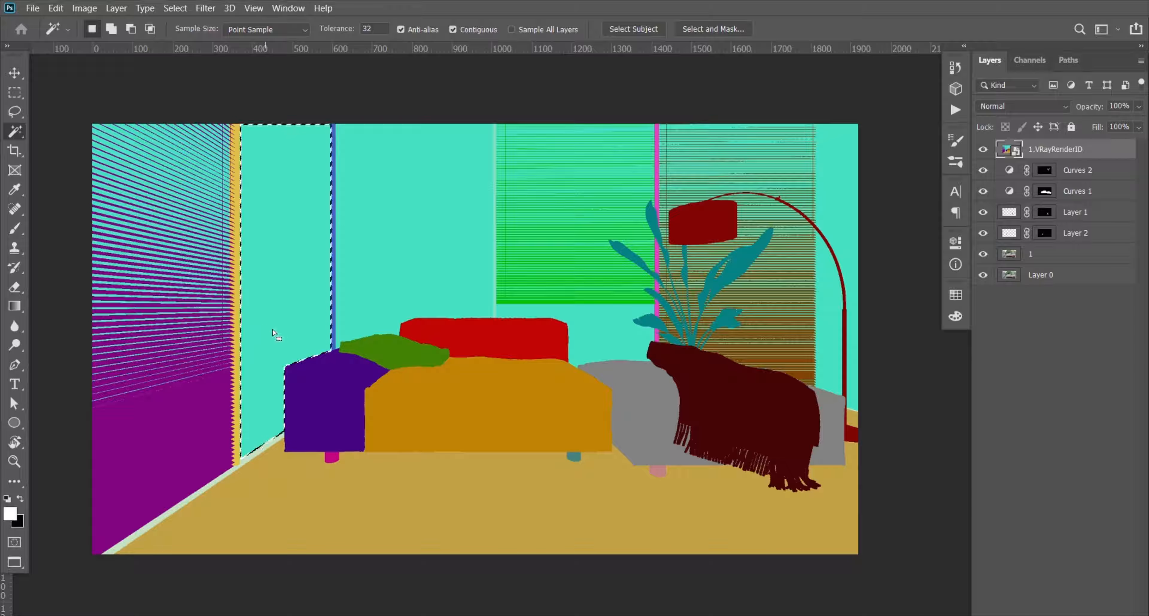
shift+click(354, 307)
shift+click(600, 328)
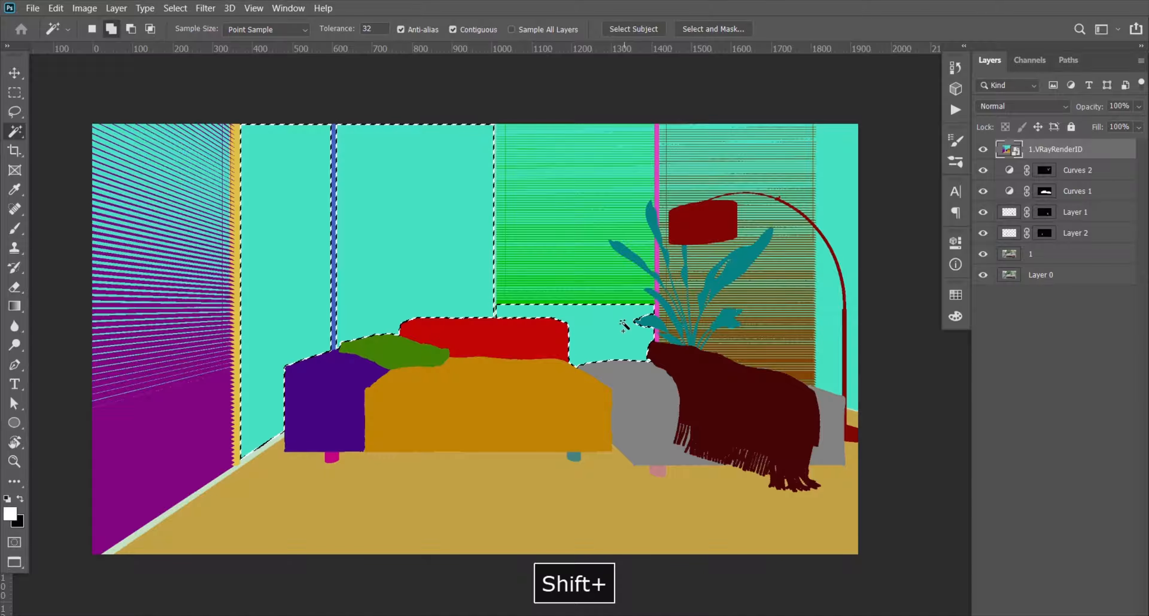
shift+click(831, 311)
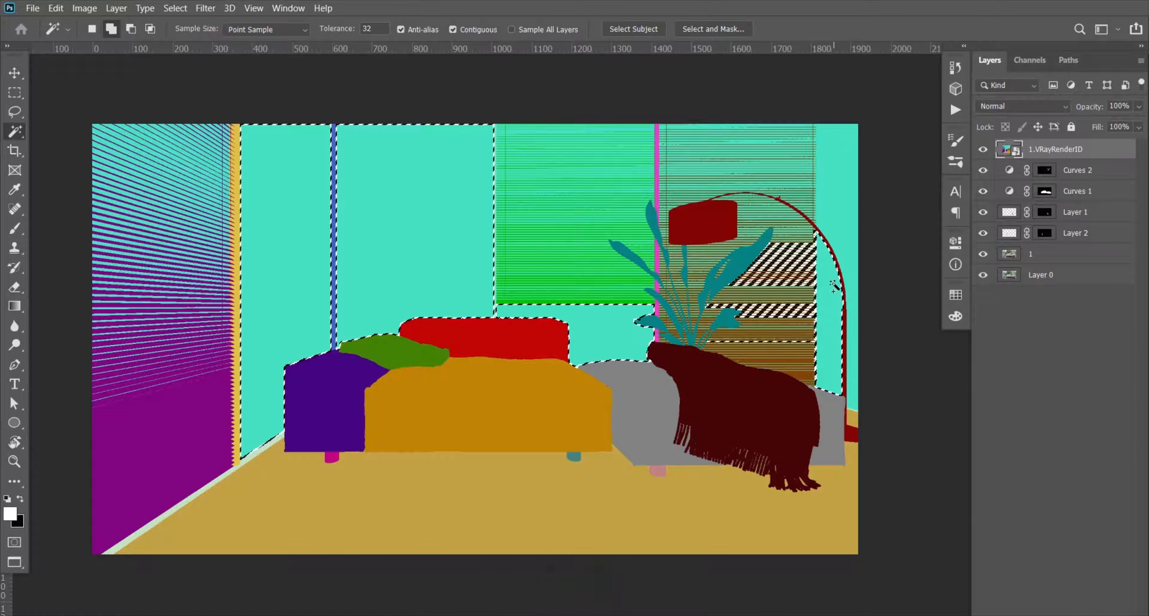
shift+click(847, 245)
- Extend the selection to all similar background colours and subtract the stray specks inside the large plant leaf with the Lasso
drag(816, 266, 734, 289)
key(z)
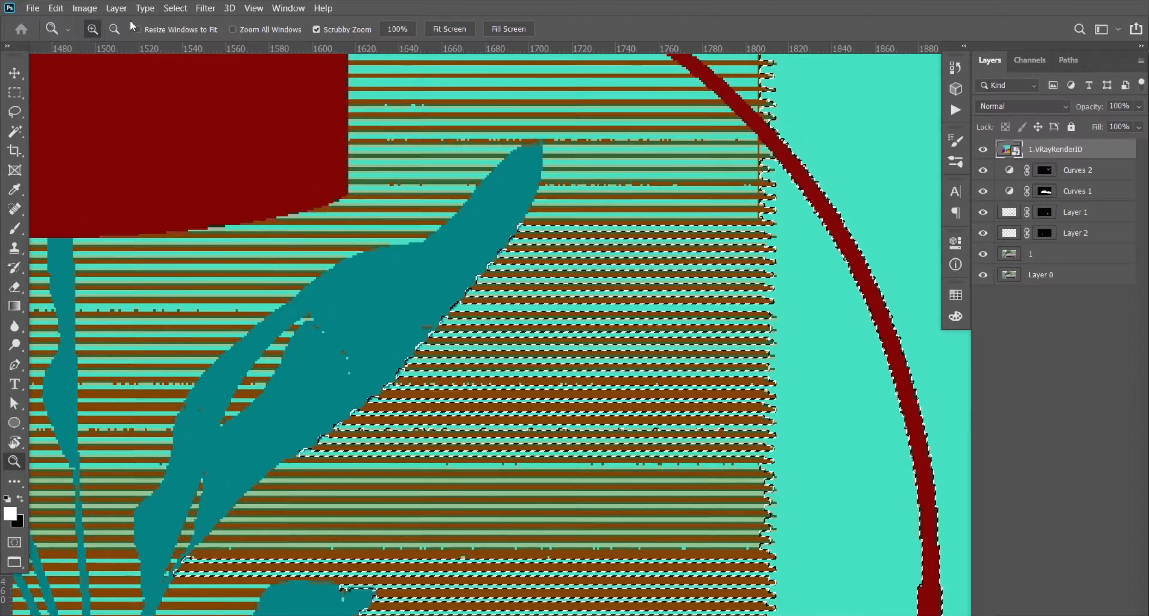
click(173, 8)
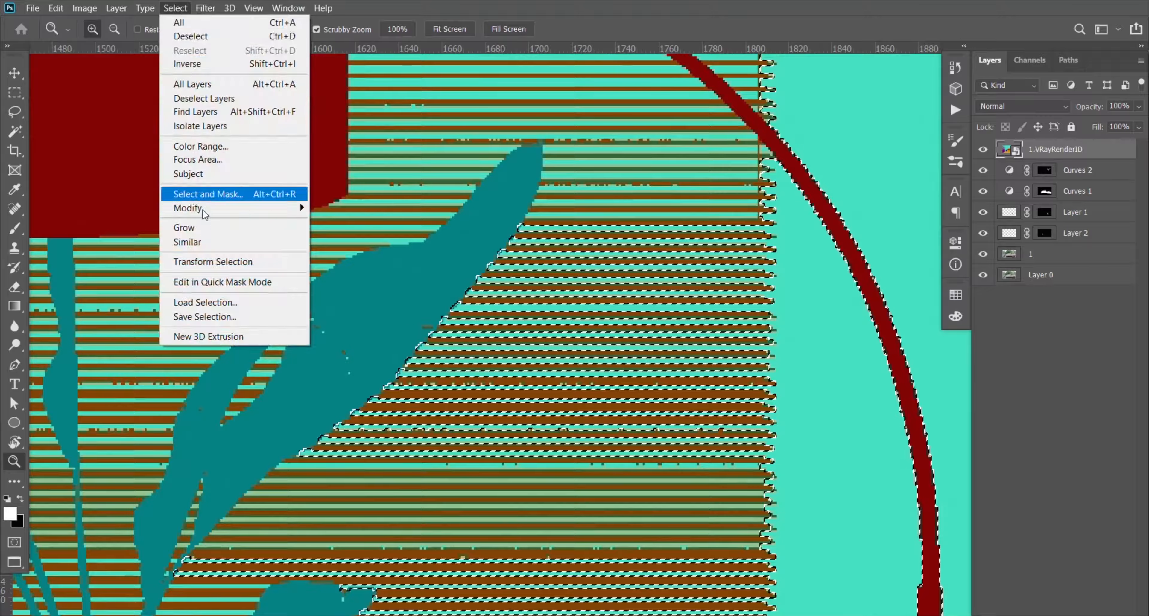
click(207, 243)
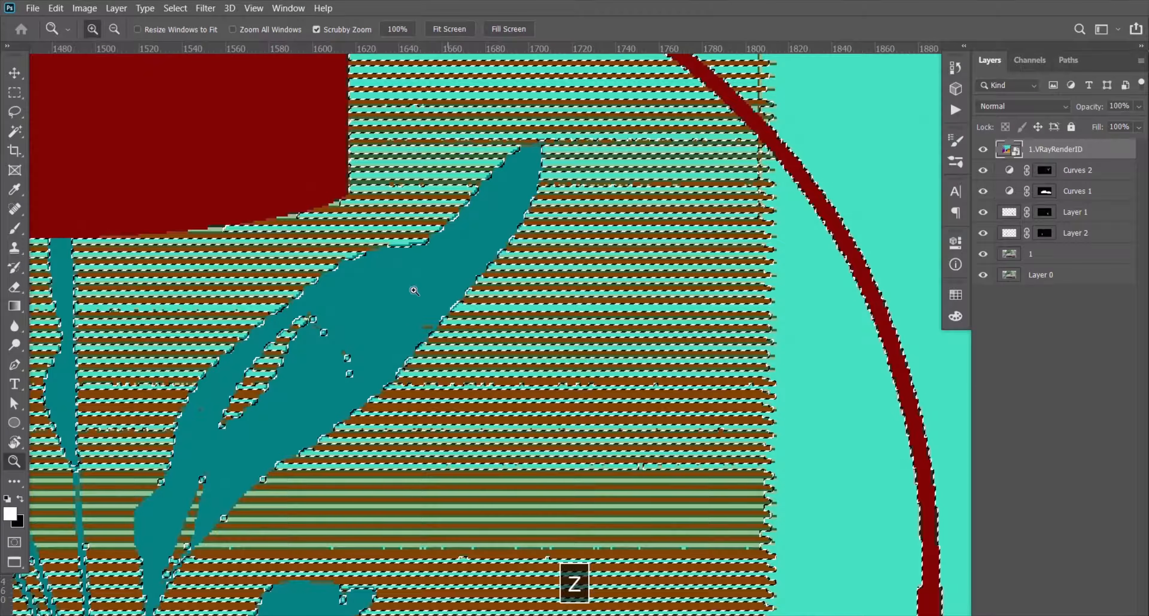
click(15, 113)
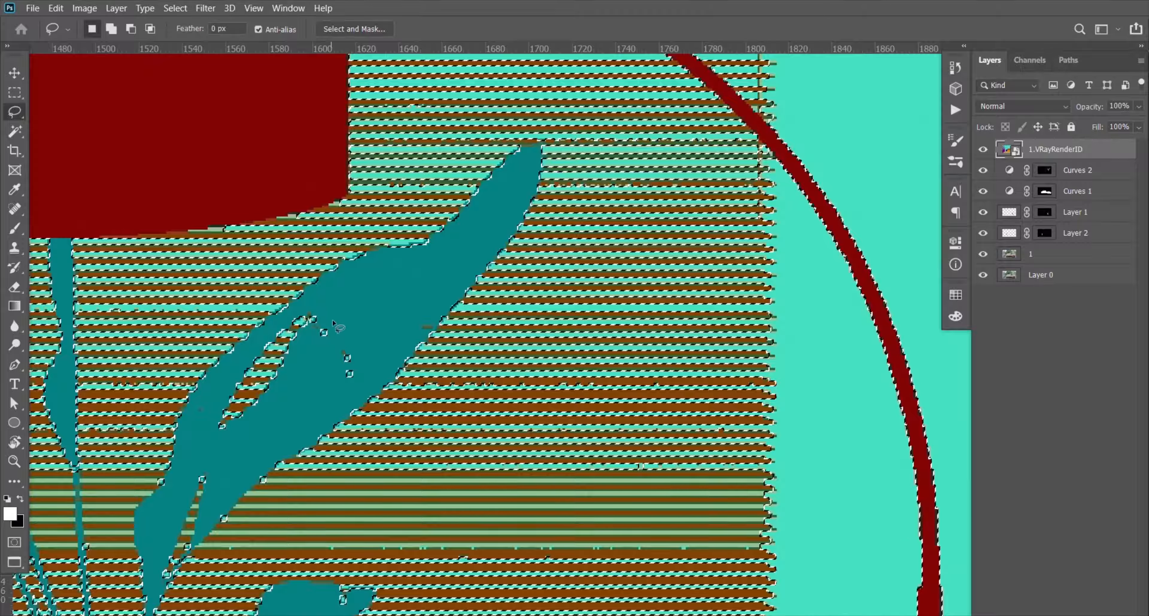
drag(327, 369, 366, 379)
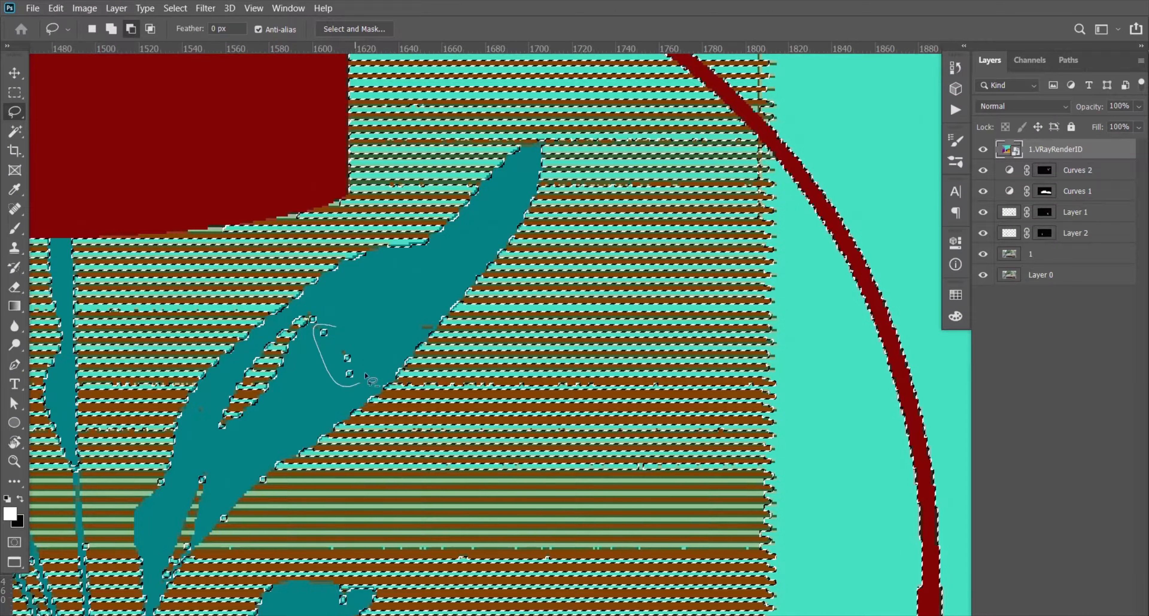
- Examine the background selection across the blinds, windows and plant
scroll(370, 307, down, 6)
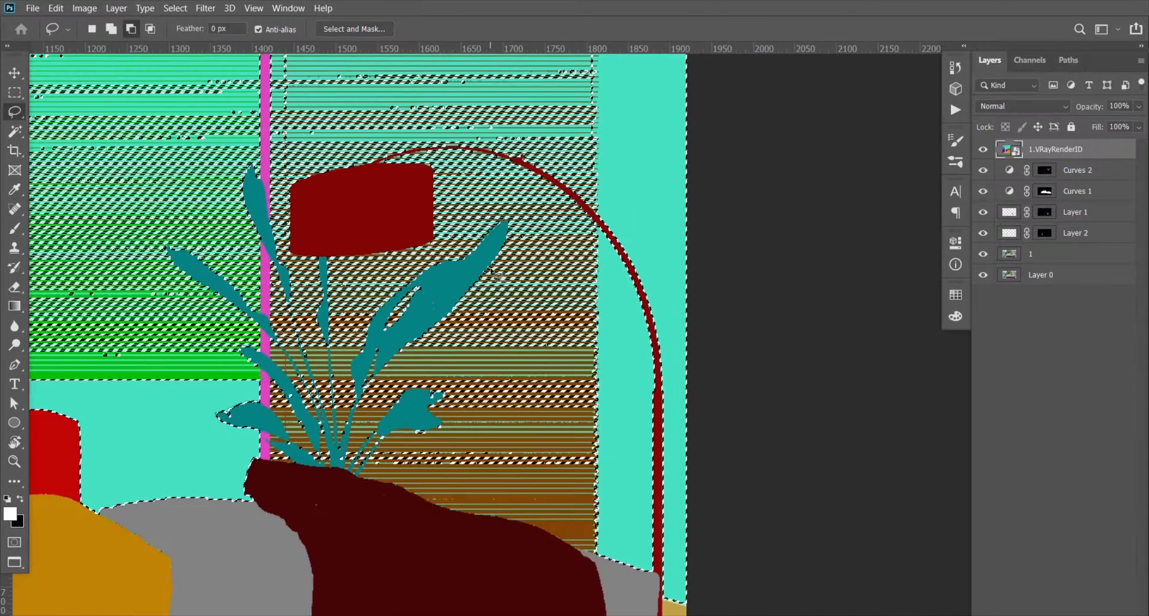
scroll(490, 276, down, 7)
scroll(297, 188, up, 4)
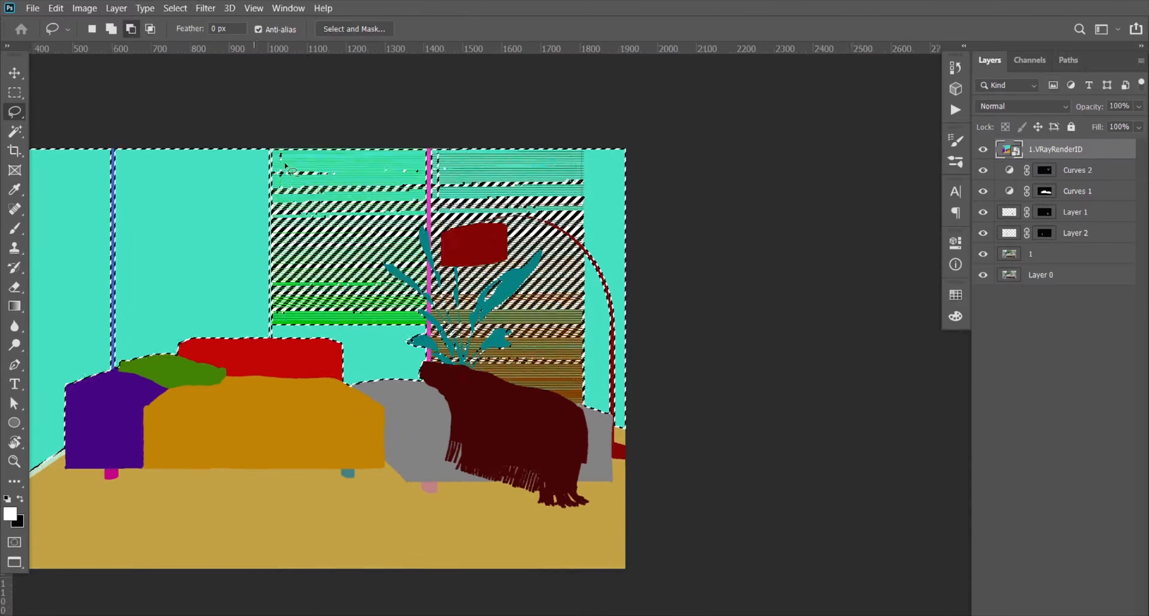
scroll(357, 172, up, 2)
scroll(357, 172, down, 5)
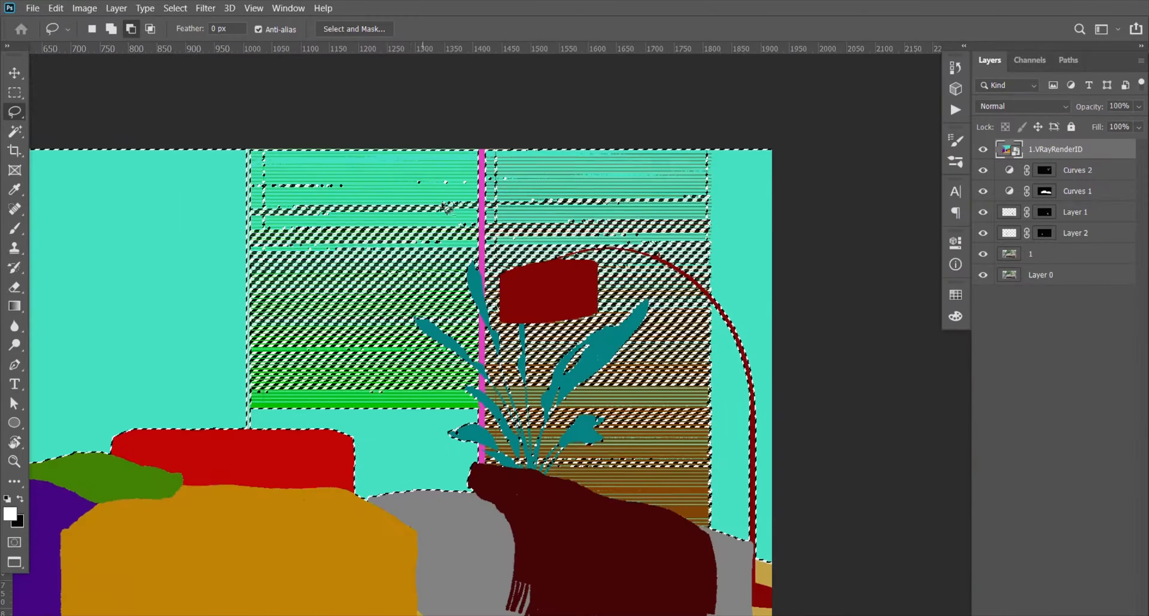
scroll(384, 229, down, 1)
scroll(269, 236, up, 3)
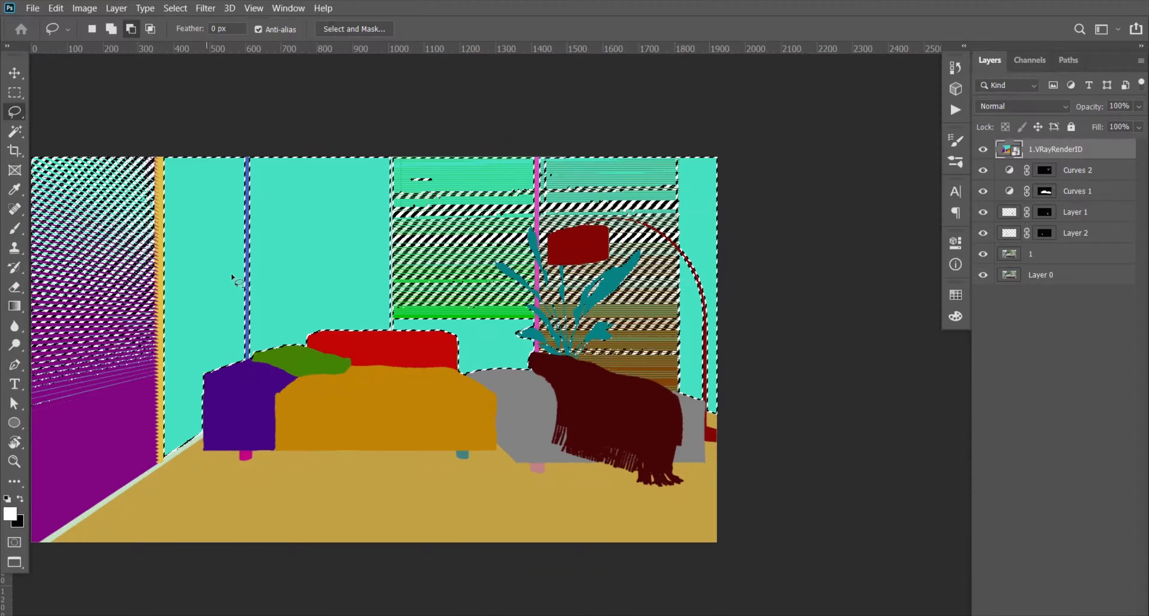
drag(298, 290, 372, 274)
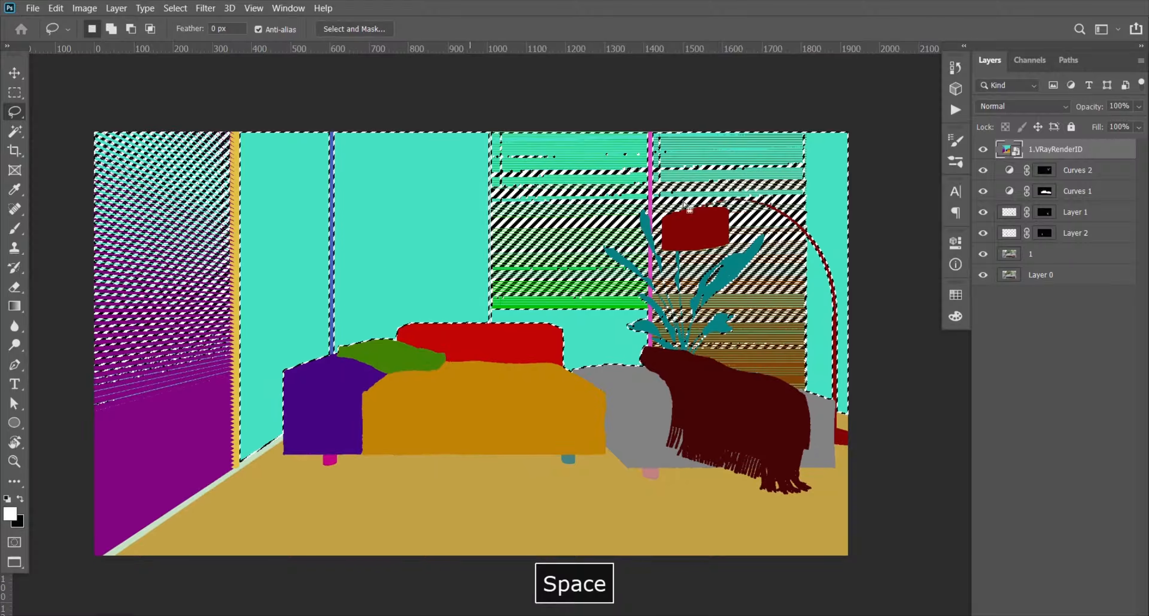
- Hide the VRayRenderID pass and add a Curves adjustment above Curves 2, masked by the background selection
click(983, 149)
click(1108, 169)
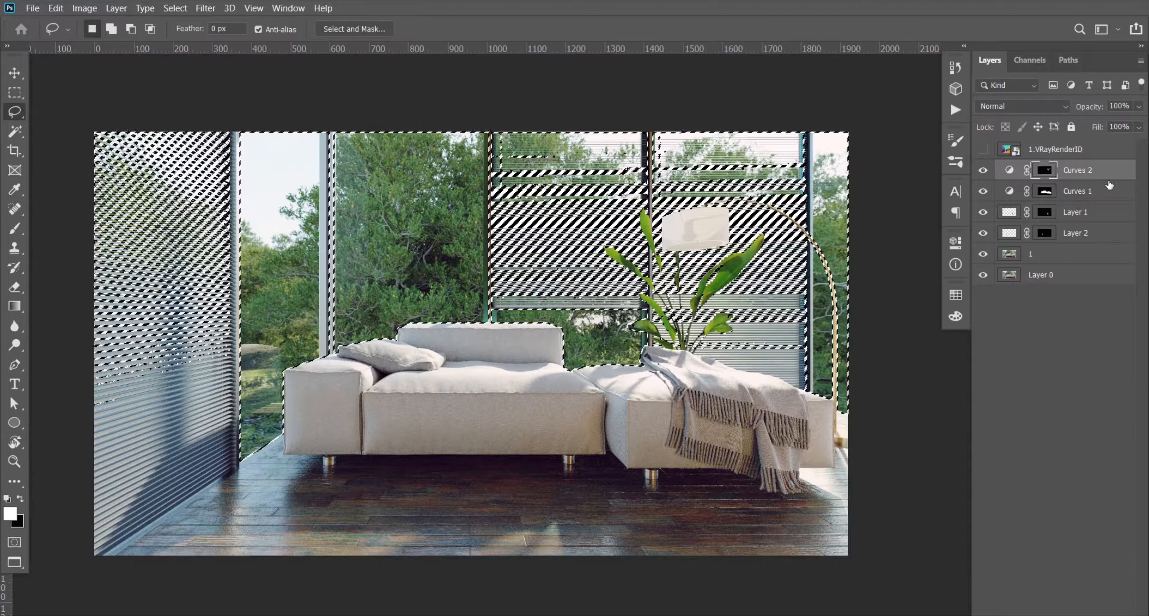
click(1061, 615)
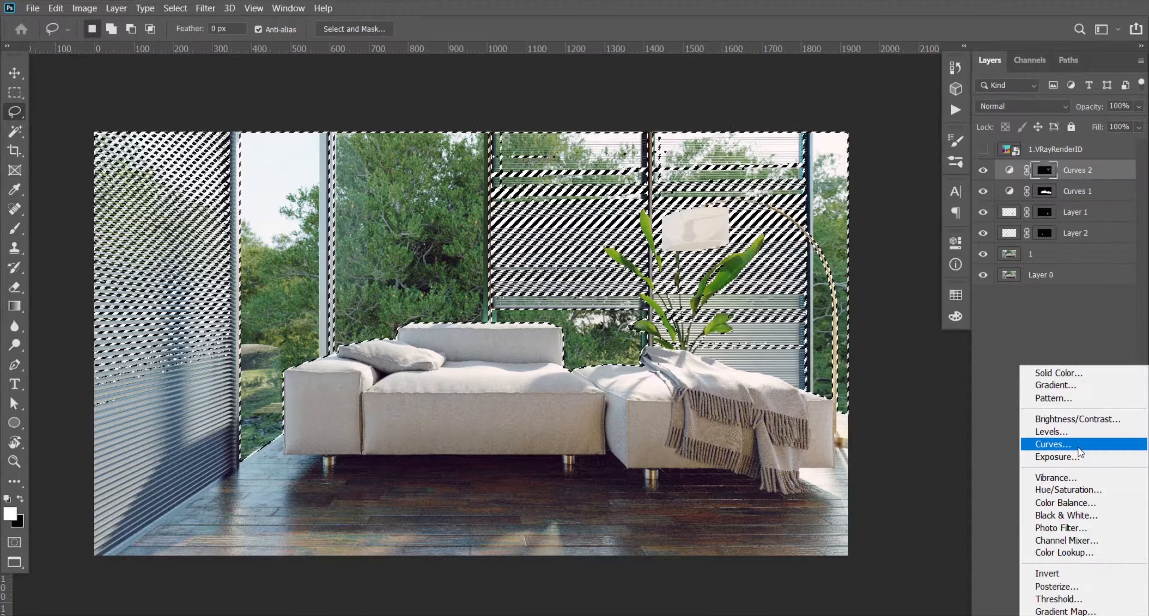
click(1079, 446)
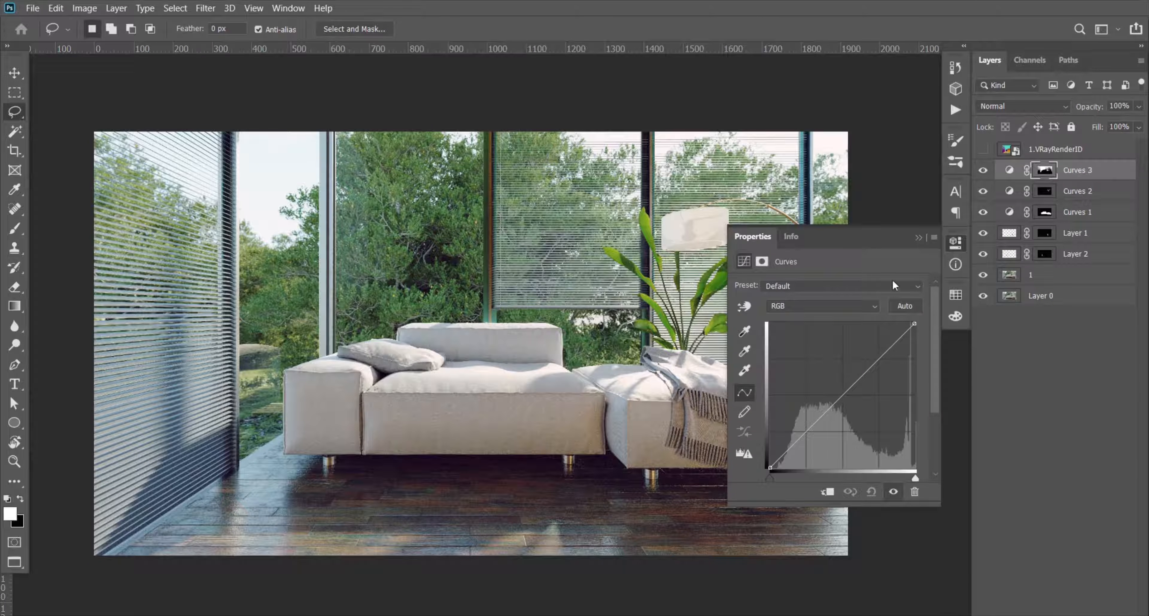
key(F5)
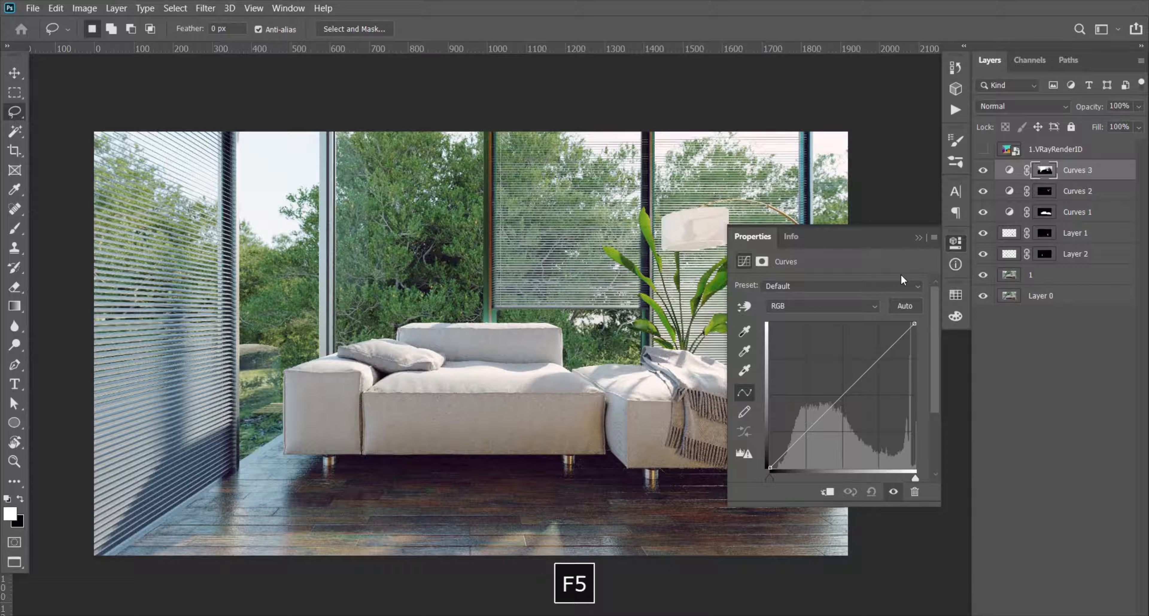
- Brighten the background and add contrast with a raised highlight point and a fine-tuned shadow point on its RGB curve
key(space)
drag(561, 335, 480, 321)
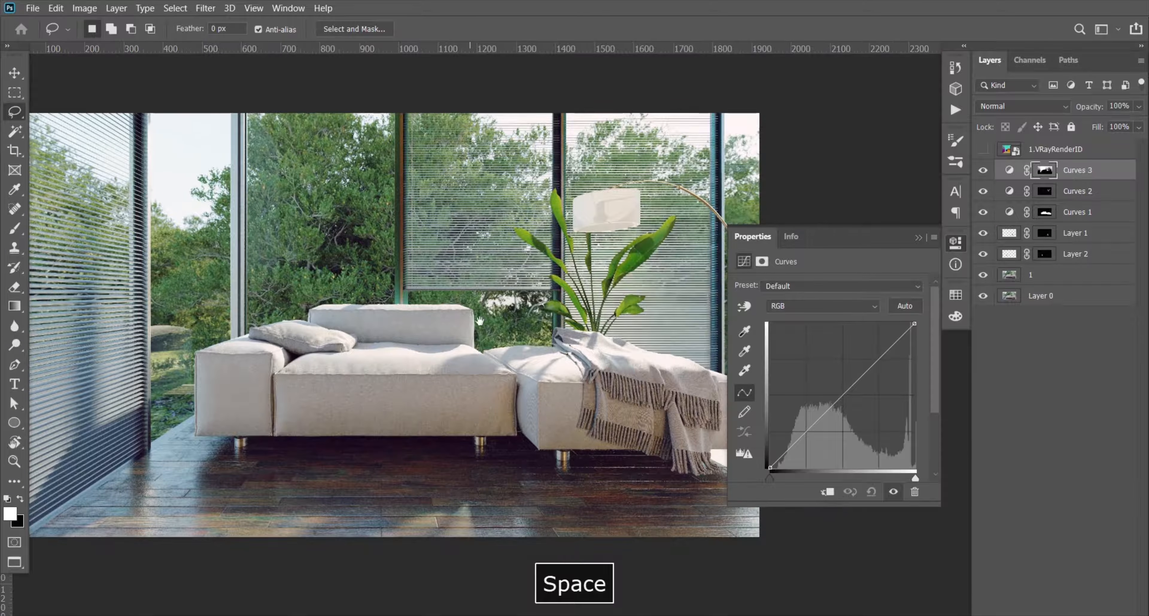
drag(859, 374, 776, 333)
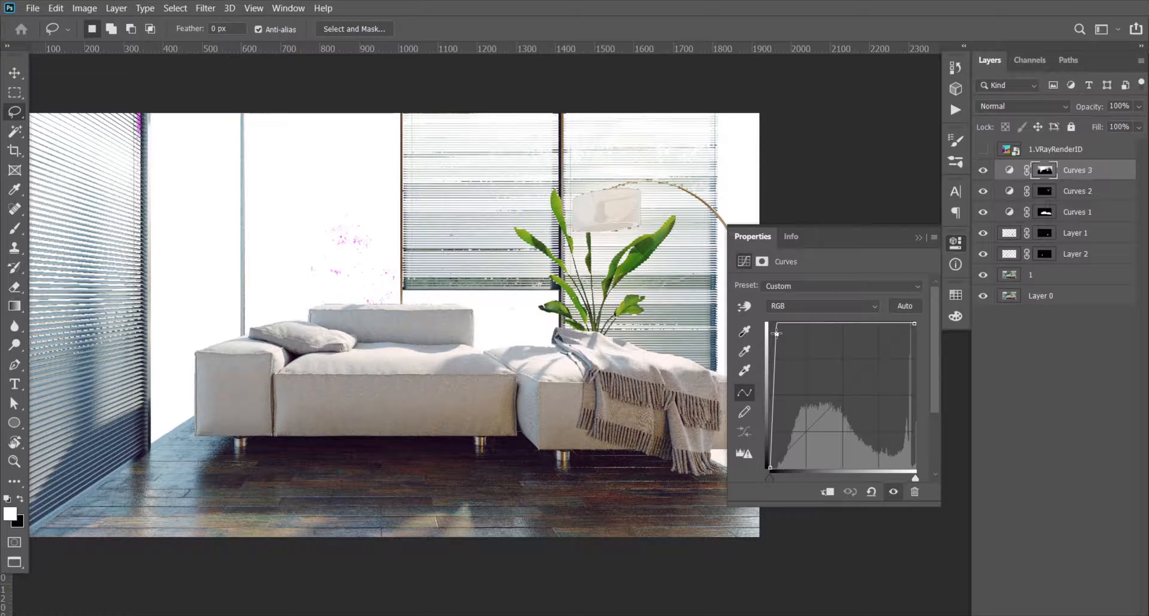
drag(777, 334, 873, 356)
drag(819, 414, 816, 408)
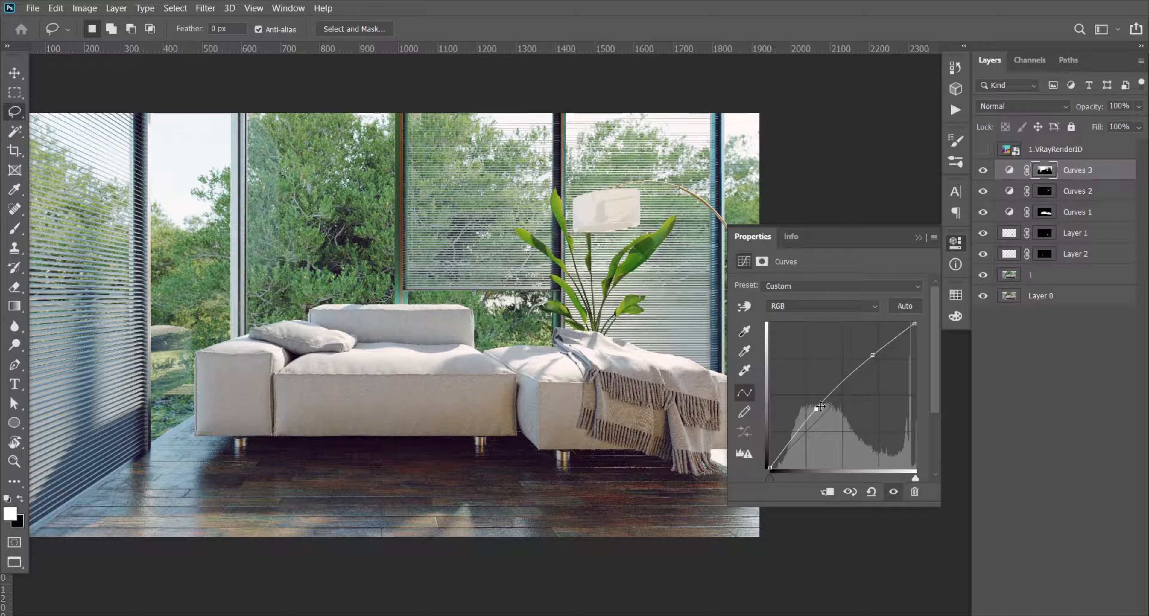
drag(874, 358, 867, 356)
drag(817, 411, 820, 413)
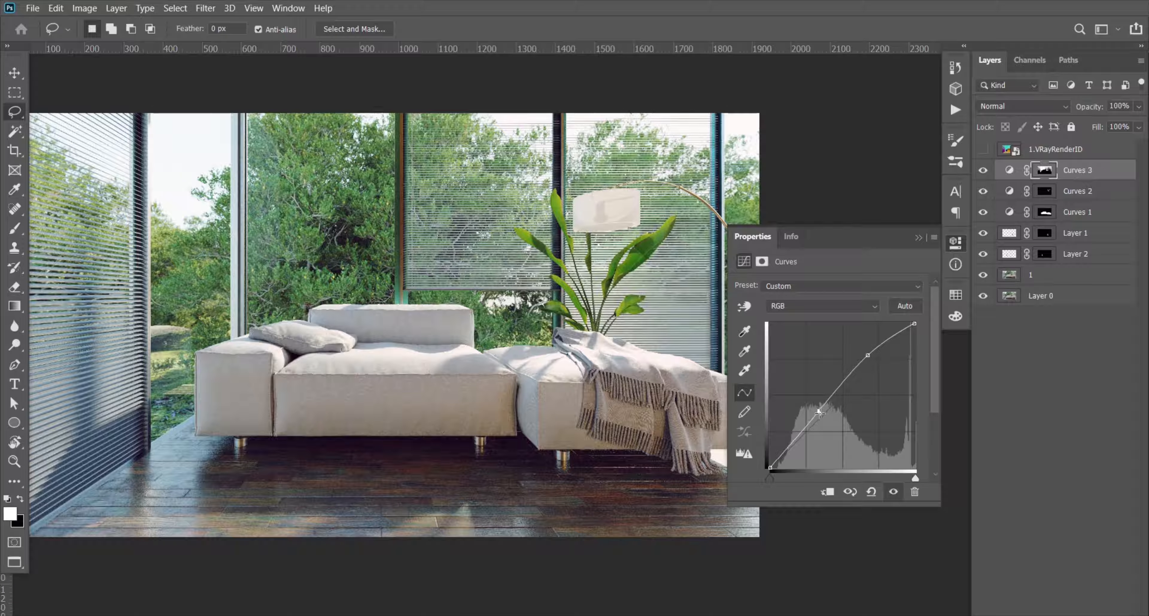
drag(868, 355, 865, 359)
click(919, 240)
key(F5)
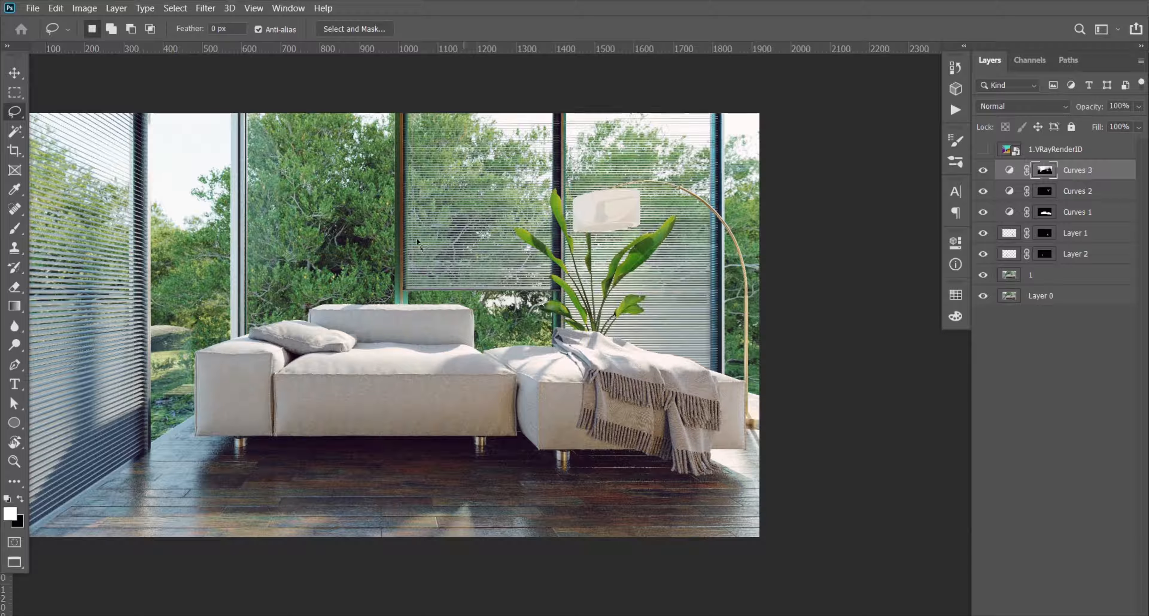
- Examine the adjusted background up close around the trees, windows and blinds
key(z)
click(347, 227)
key(space)
drag(227, 261, 280, 334)
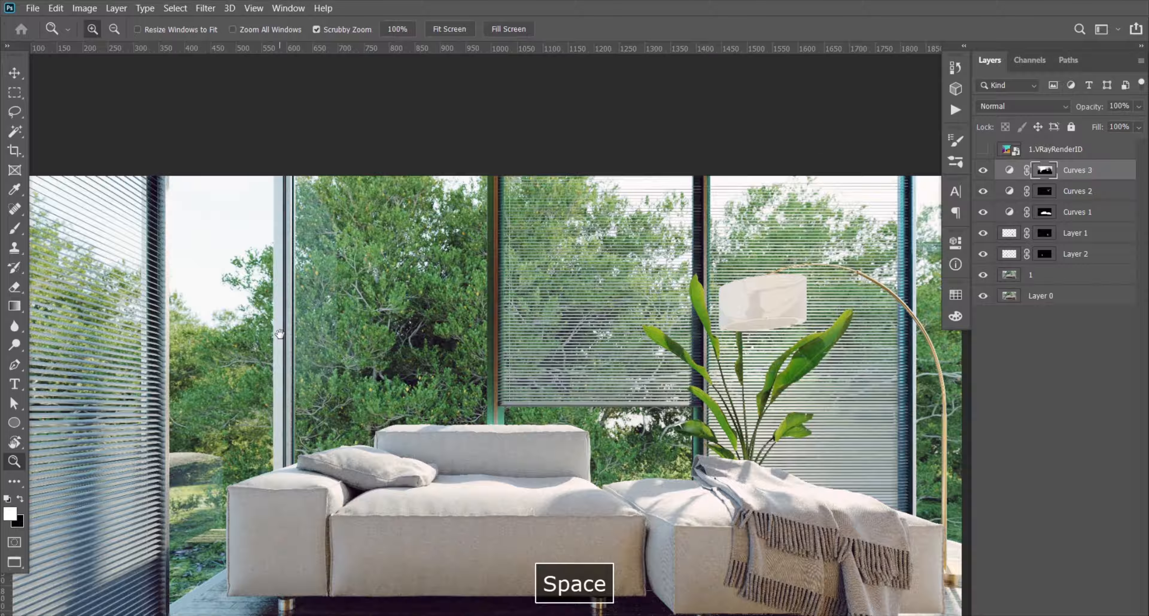
drag(280, 334, 280, 334)
drag(370, 307, 340, 312)
key(space)
drag(396, 354, 495, 330)
key(space)
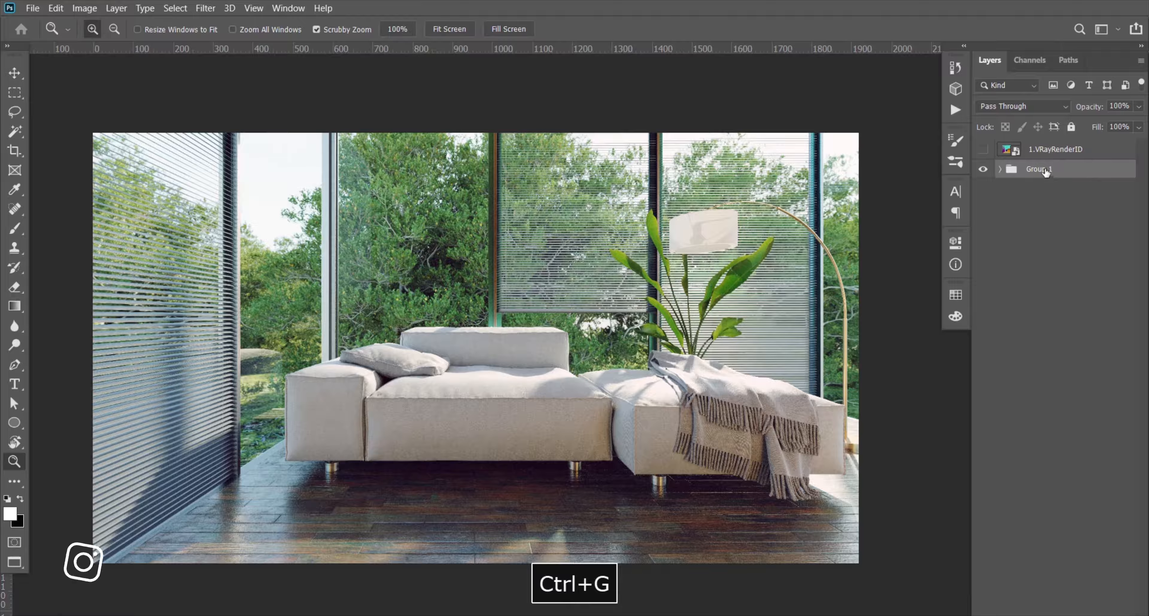
- Rename the layer group below the VRayRenderID layer as Edit
double_click(1040, 169)
text(Edit)
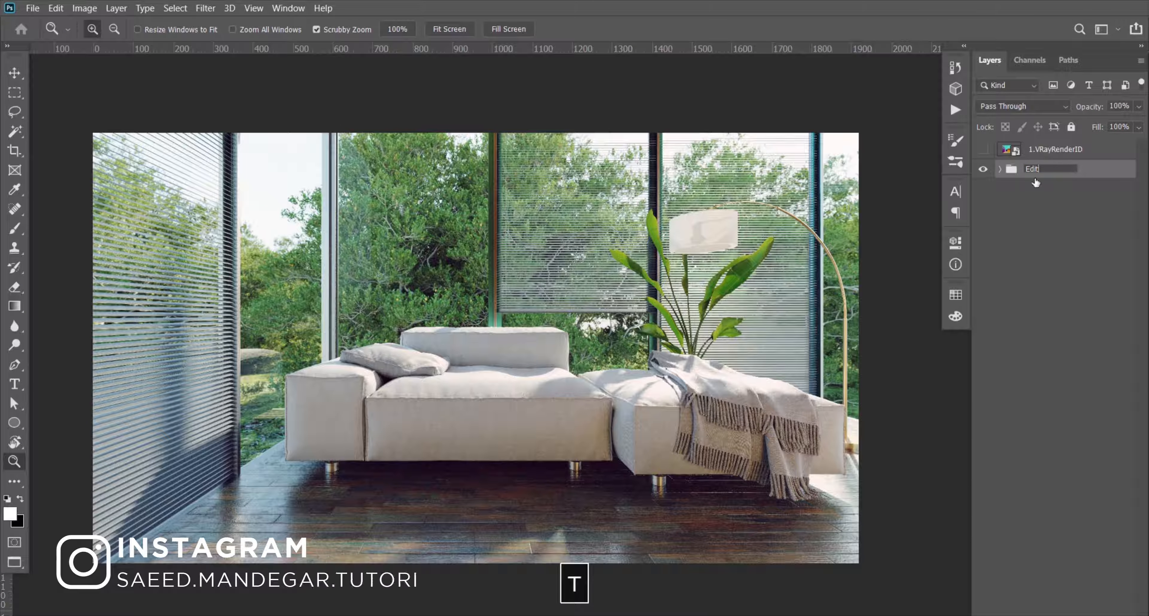
key(Return)
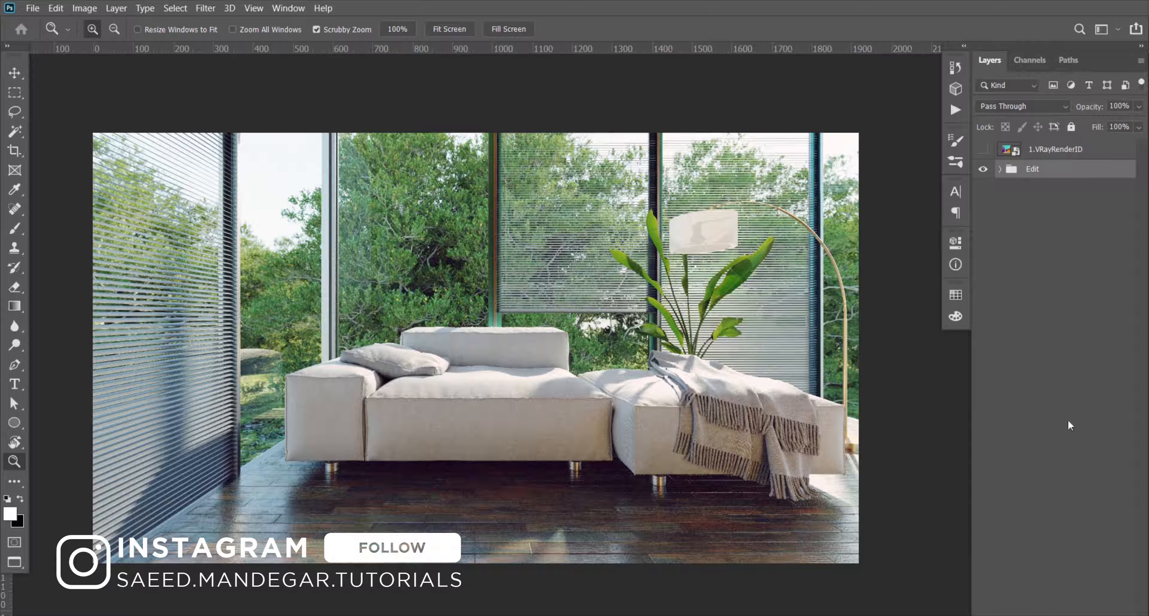
- Add an unmasked Curves adjustment above the Edit group, leaving its curve at the default
click(1064, 614)
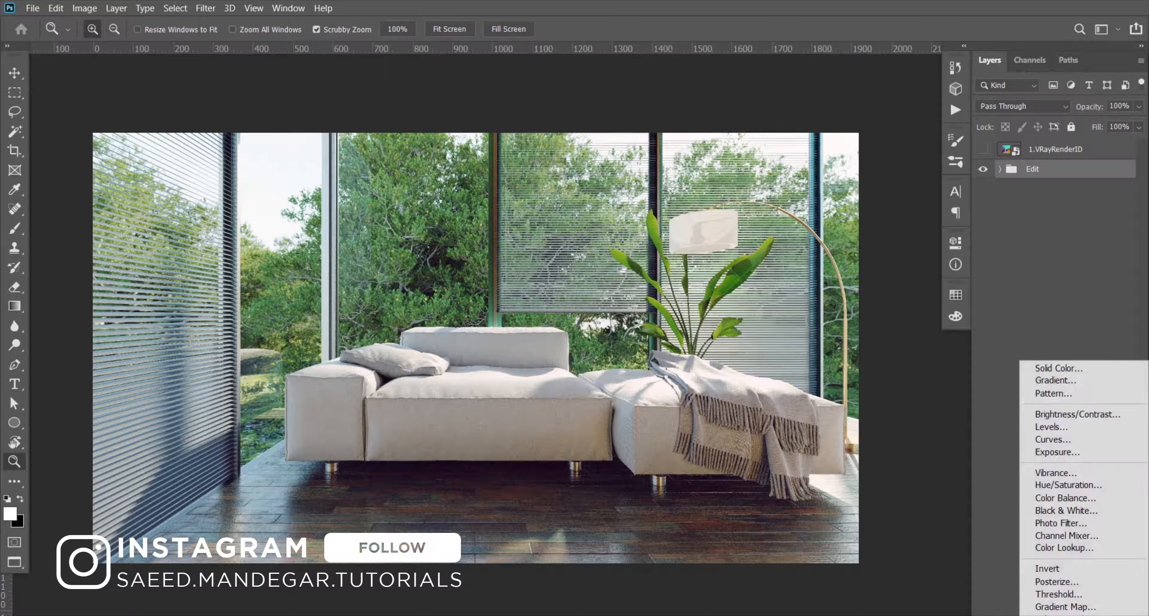
click(1068, 441)
key(space)
drag(590, 397, 553, 366)
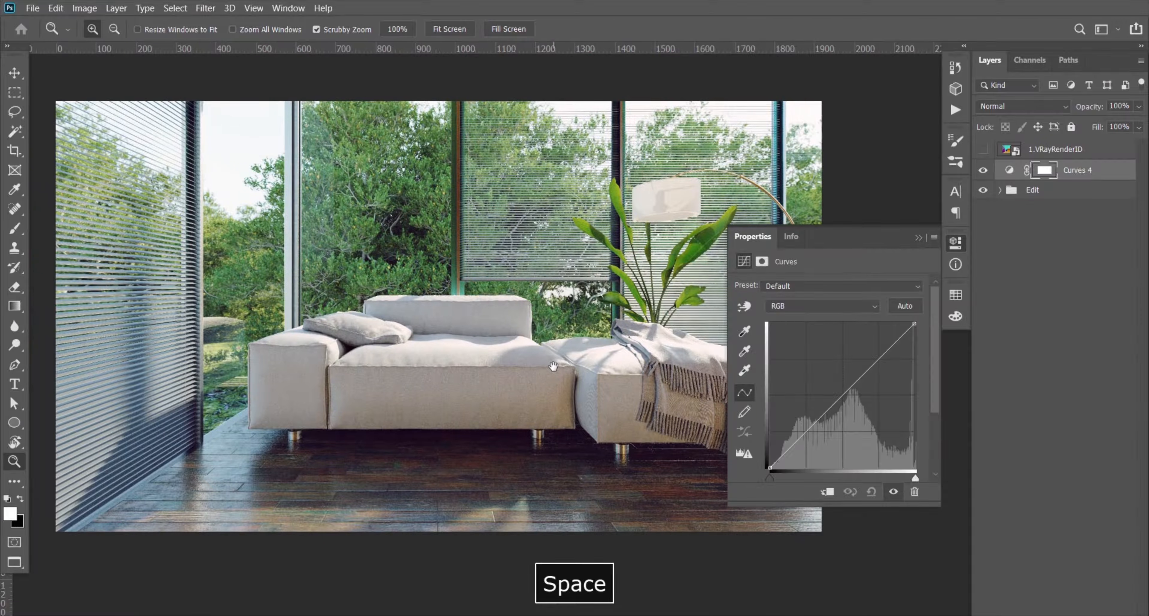
click(918, 239)
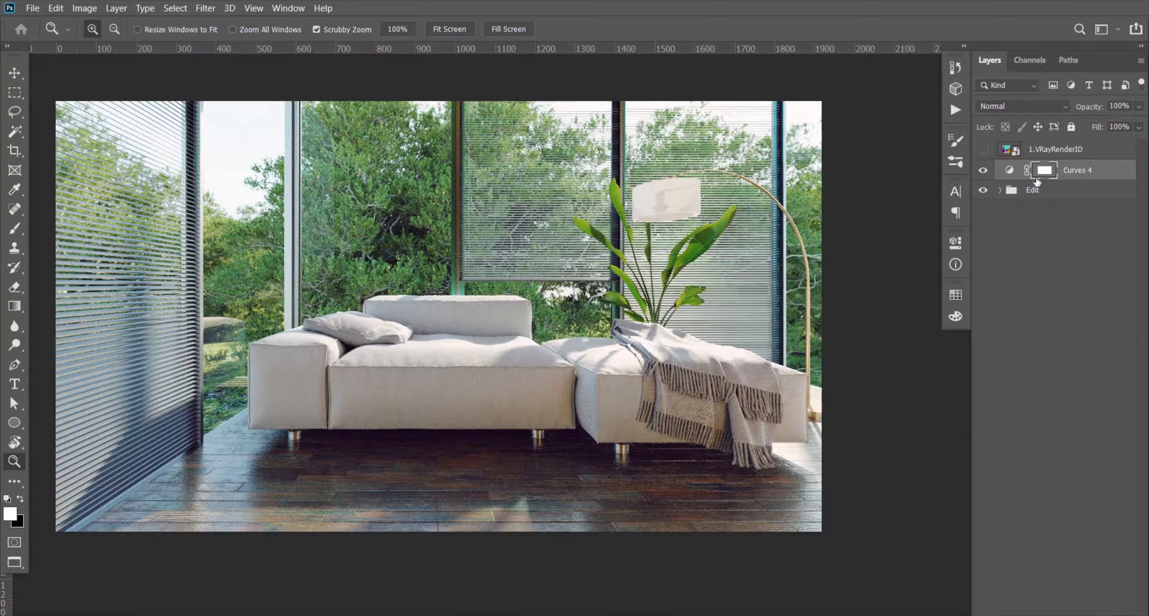
- Add a Threshold adjustment between the Edit group and Curves 4 and set its level to 239 to isolate the brightest areas
click(1069, 193)
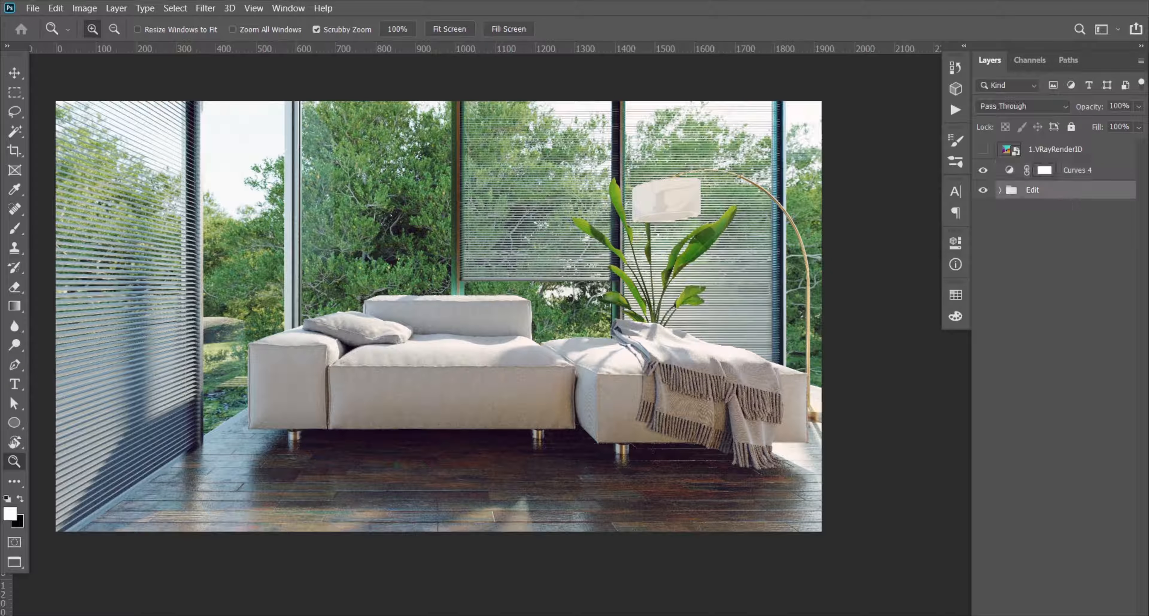
click(1060, 615)
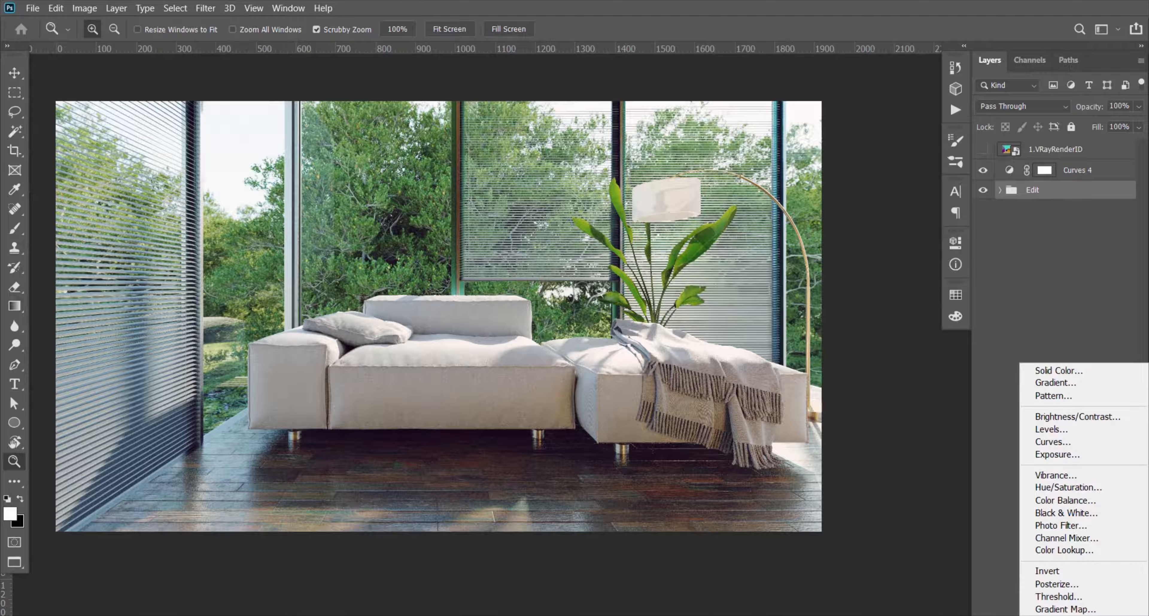
click(1070, 598)
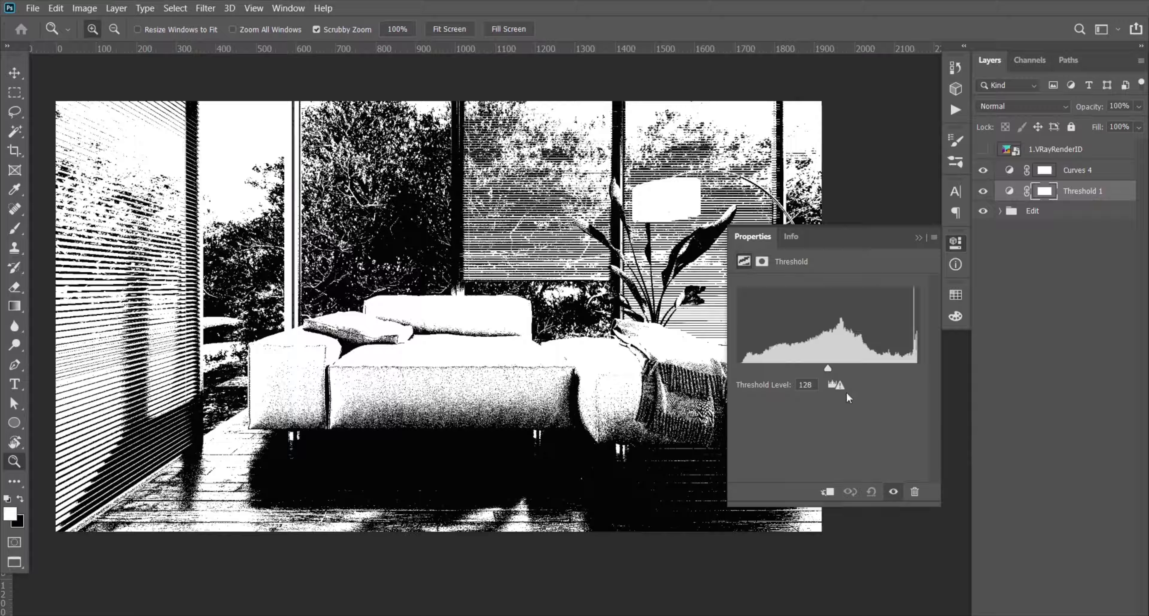
drag(830, 369, 908, 379)
key(space)
drag(553, 367, 387, 353)
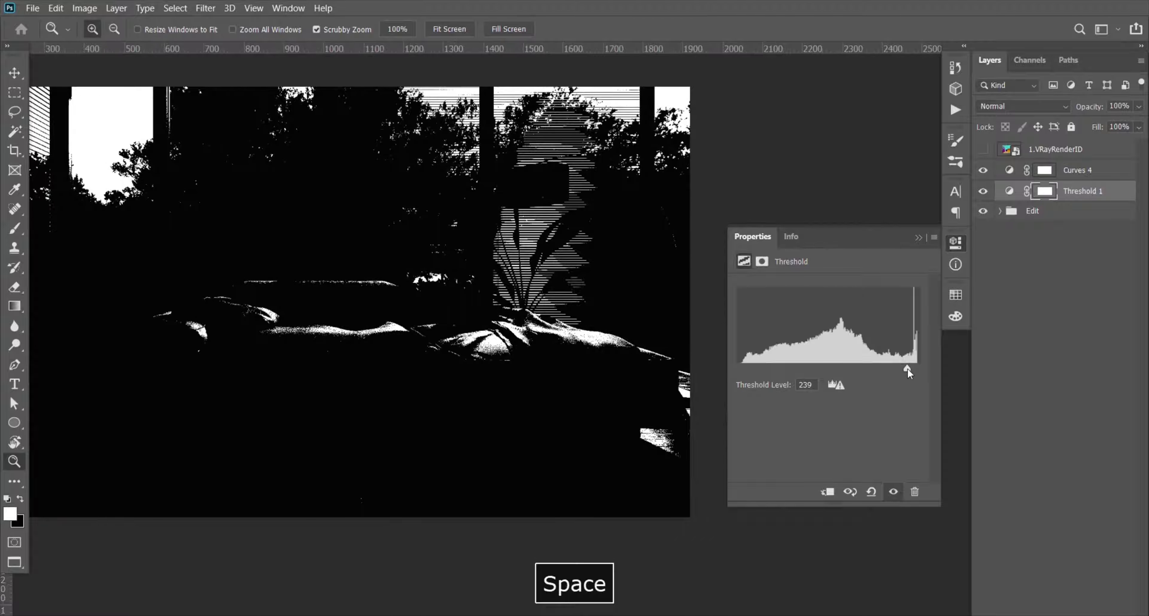
- Set the Threshold level to 247 and place a colour sampler point in the bright highlight on the throw over the sofa
drag(909, 369, 913, 369)
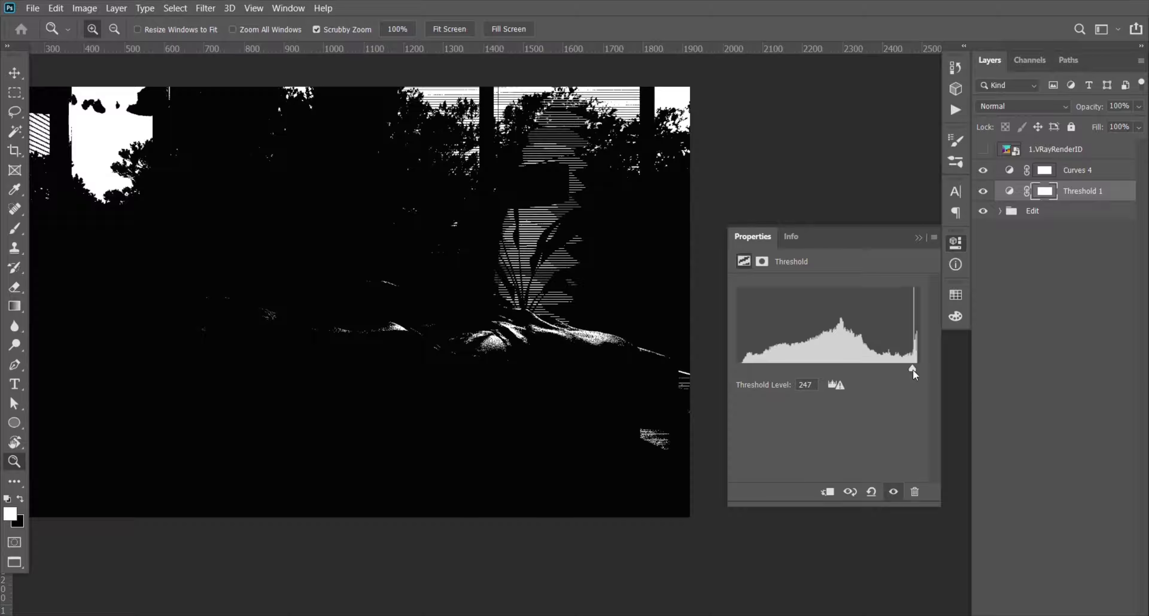
drag(605, 344, 680, 349)
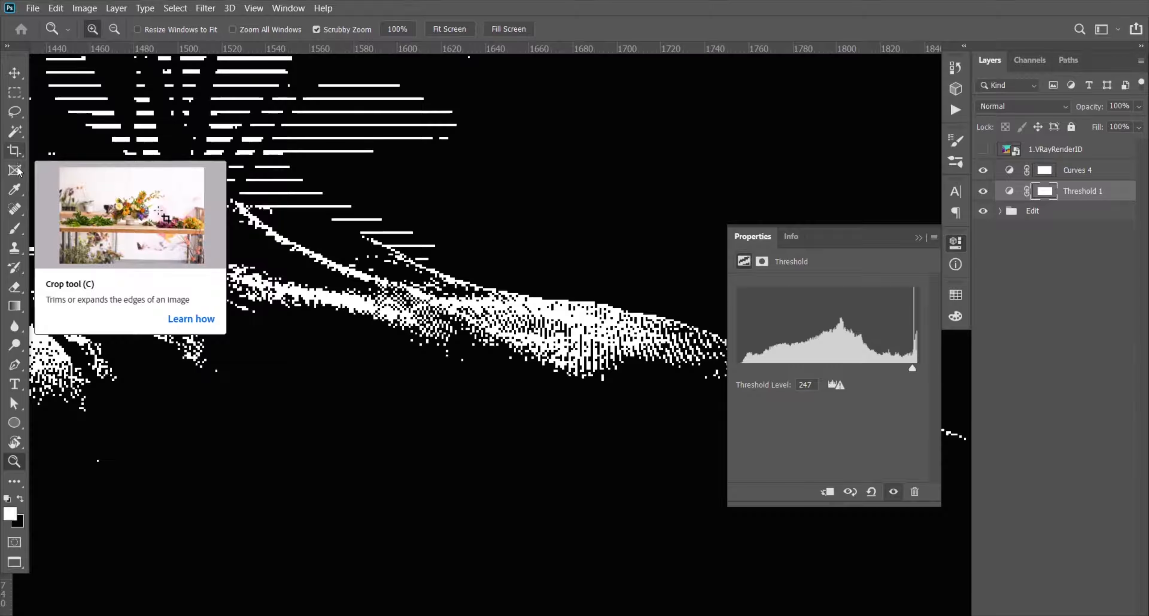
click(17, 197)
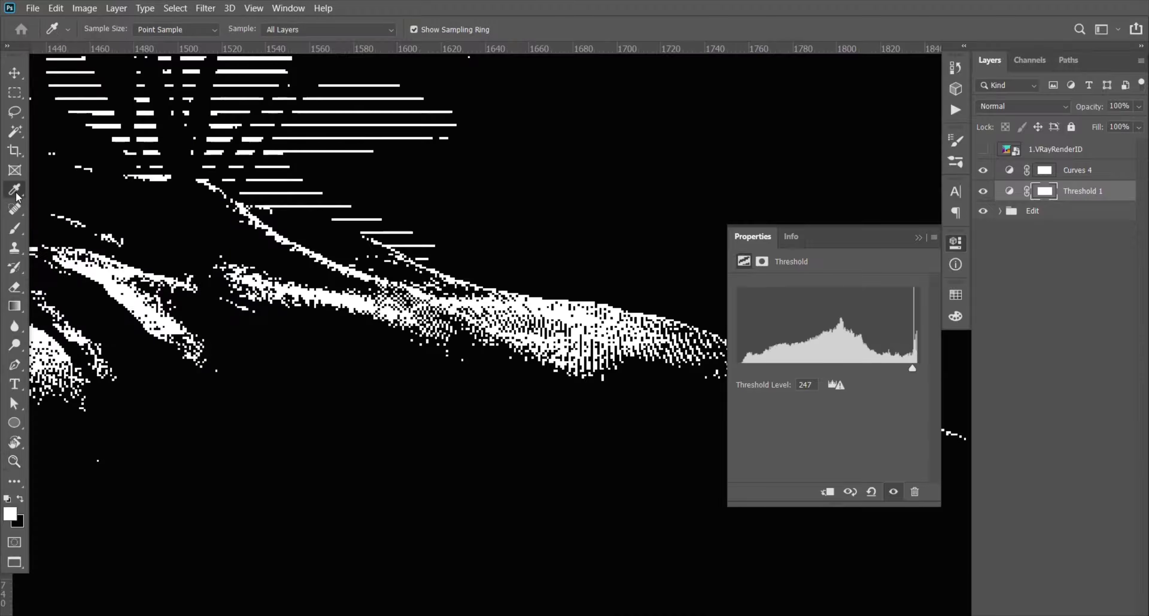
click(92, 197)
shift+click(583, 316)
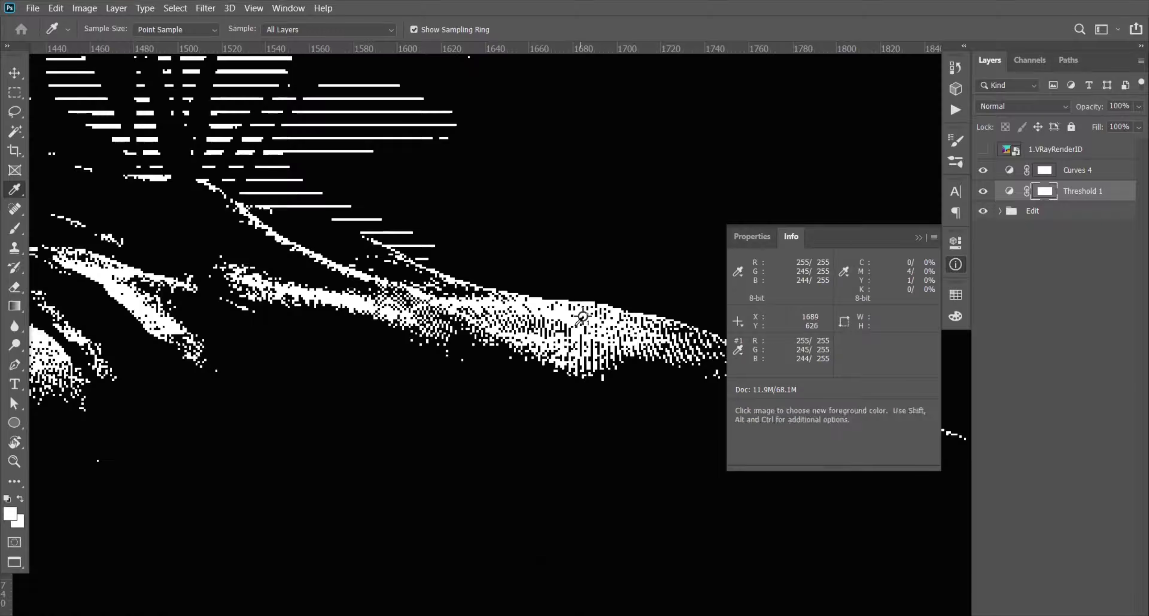
- Reopen the Threshold 1 settings and lower the level to 16 to isolate the darkest areas
scroll(618, 342, down, 2)
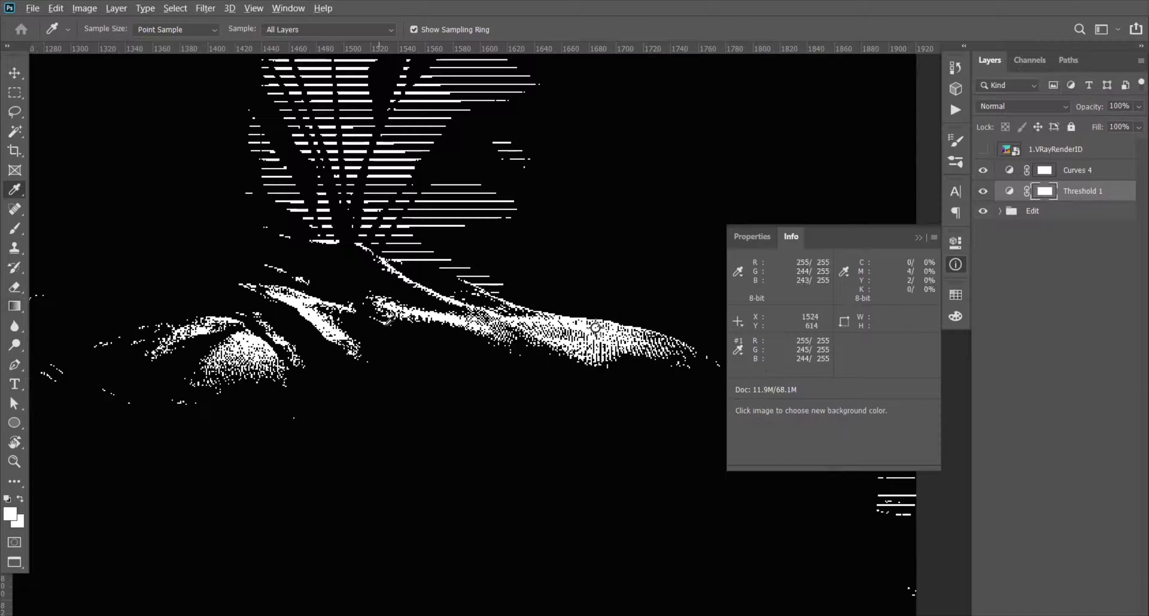
scroll(595, 328, down, 3)
scroll(553, 333, down, 3)
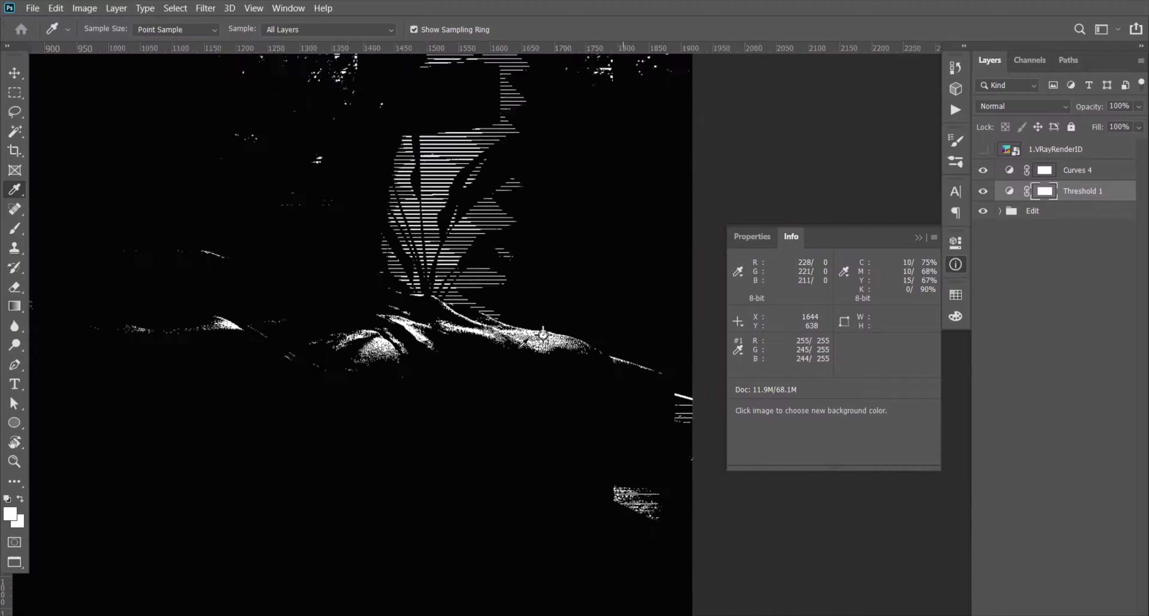
click(1010, 197)
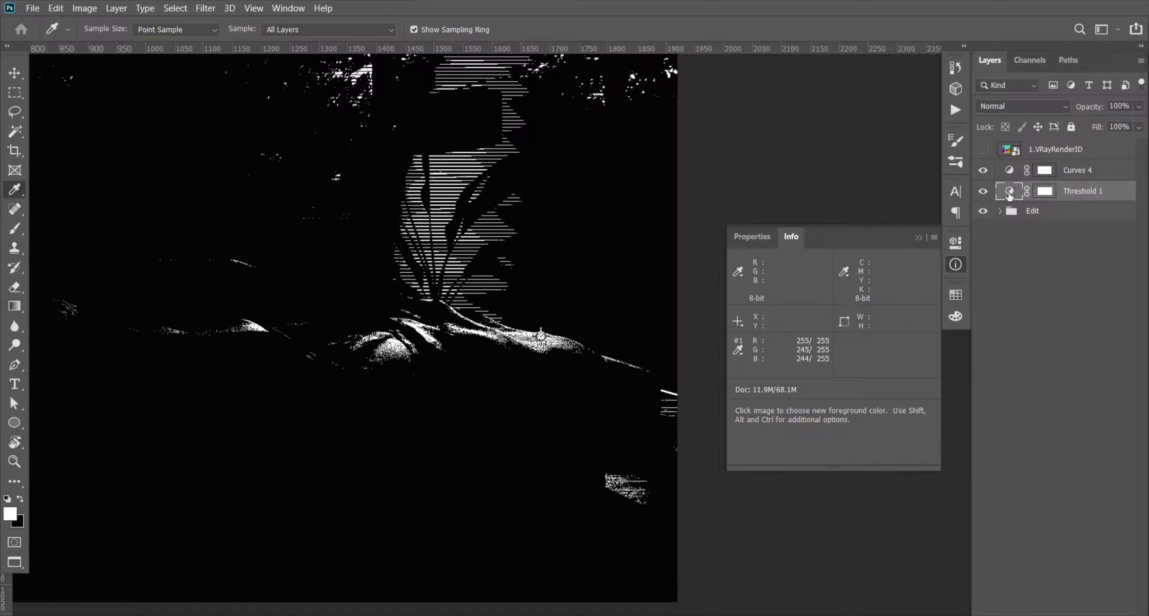
double_click(1010, 197)
drag(910, 369, 752, 365)
scroll(394, 367, down, 3)
scroll(181, 391, up, 2)
drag(751, 370, 747, 369)
scroll(437, 399, down, 2)
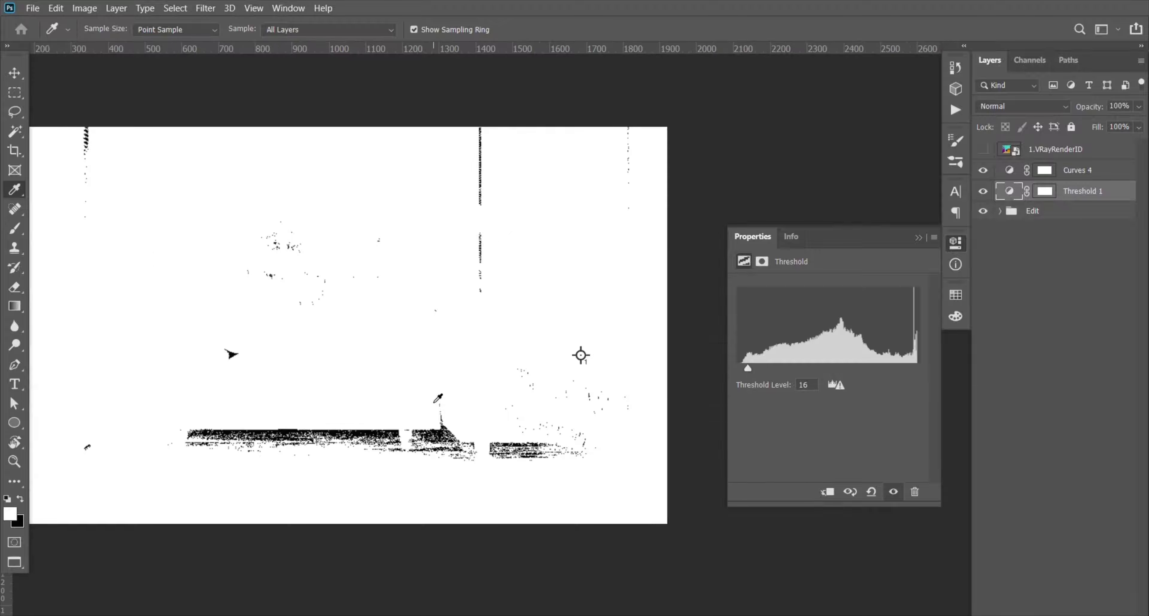
- Place a second colour sampler point in the isolated black patch beneath the sofa cushion
scroll(205, 335, up, 4)
scroll(258, 364, up, 2)
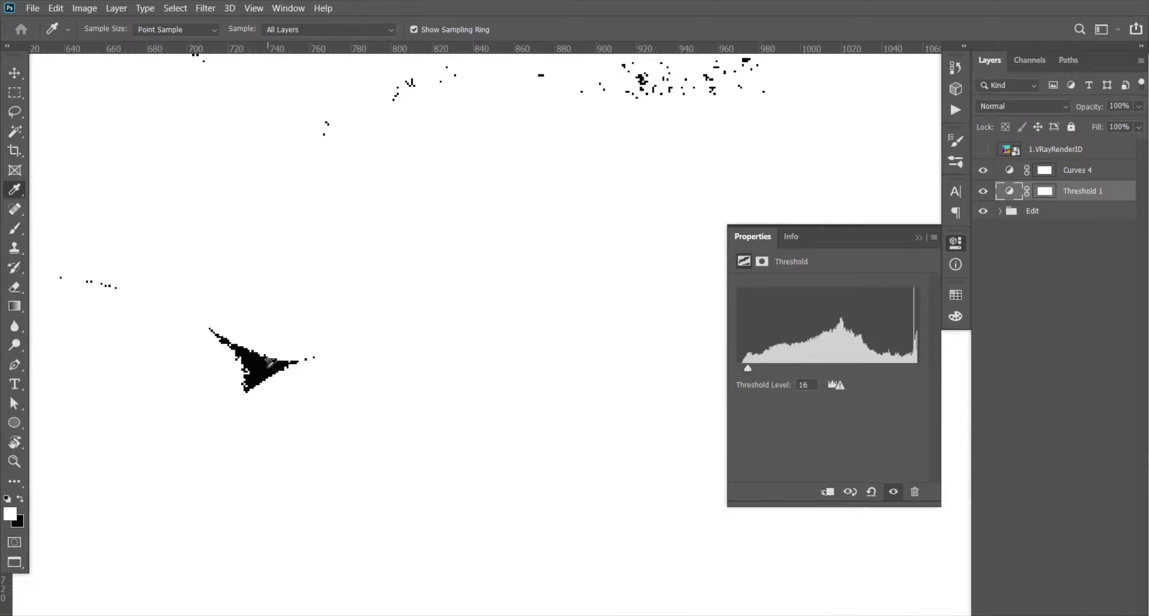
shift+click(260, 370)
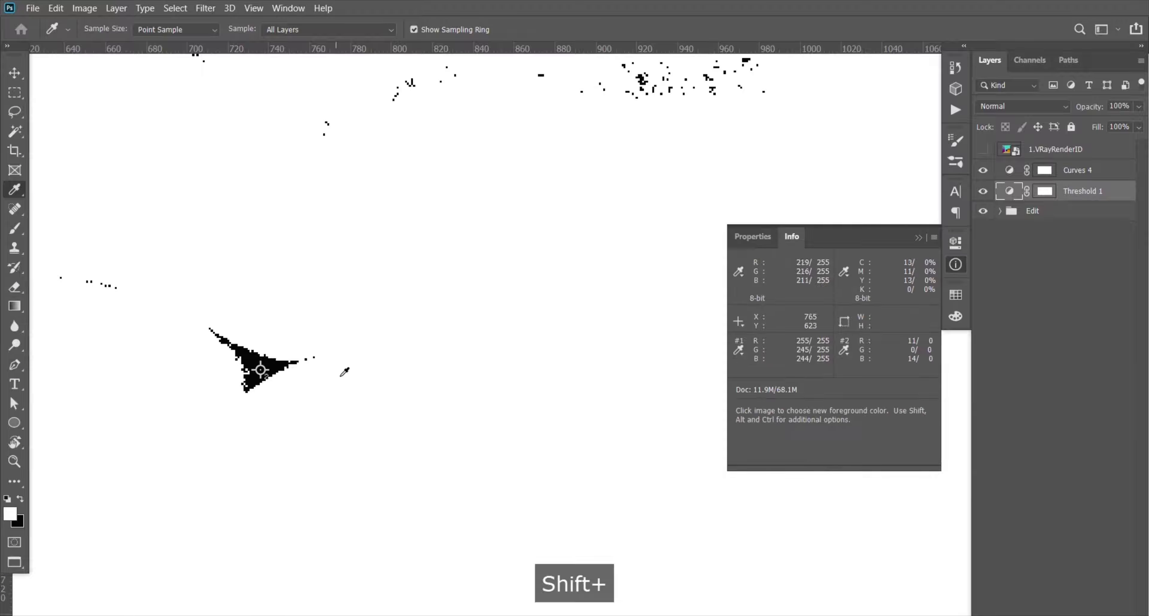
scroll(345, 371, down, 5)
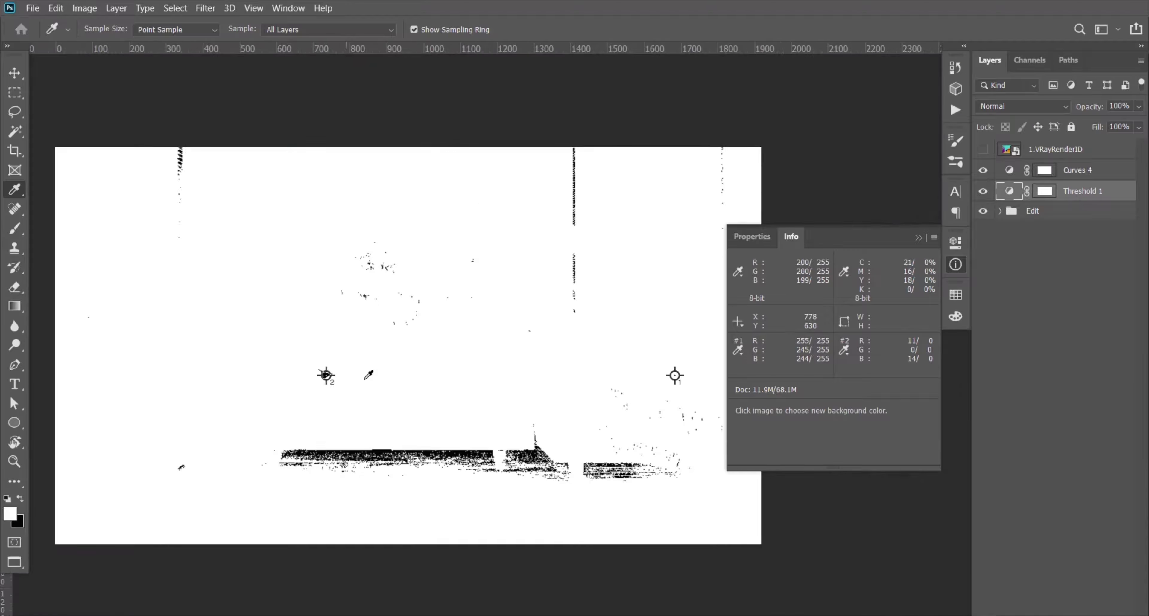
- Delete the Threshold 1 layer and place a third colour sampler point on the neutral front edge of the sofa seat
drag(1066, 193, 1134, 615)
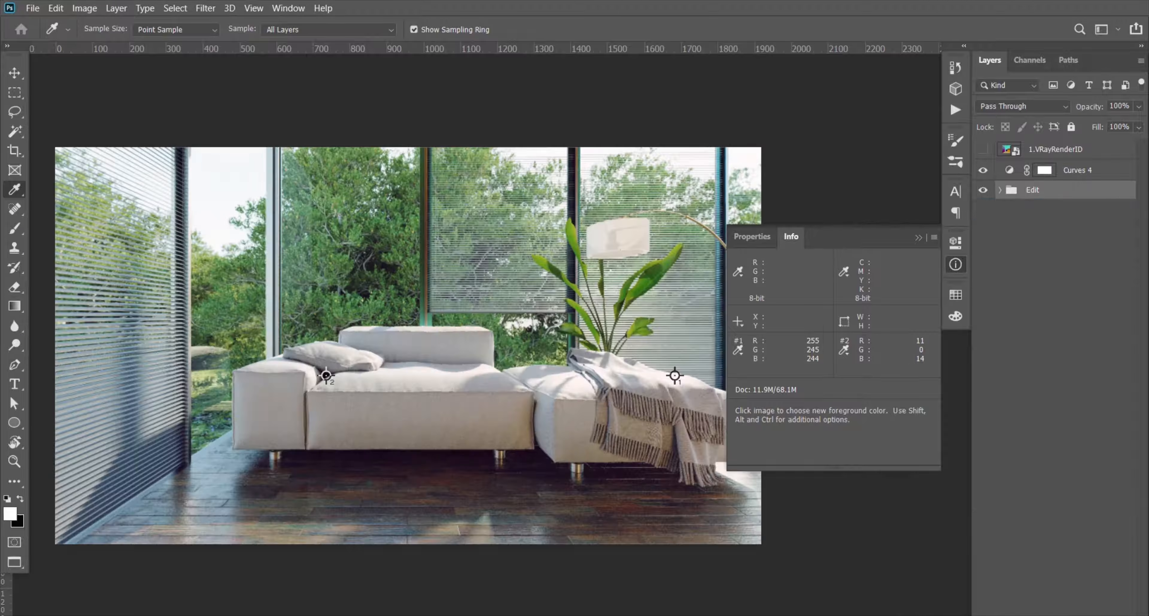
click(916, 239)
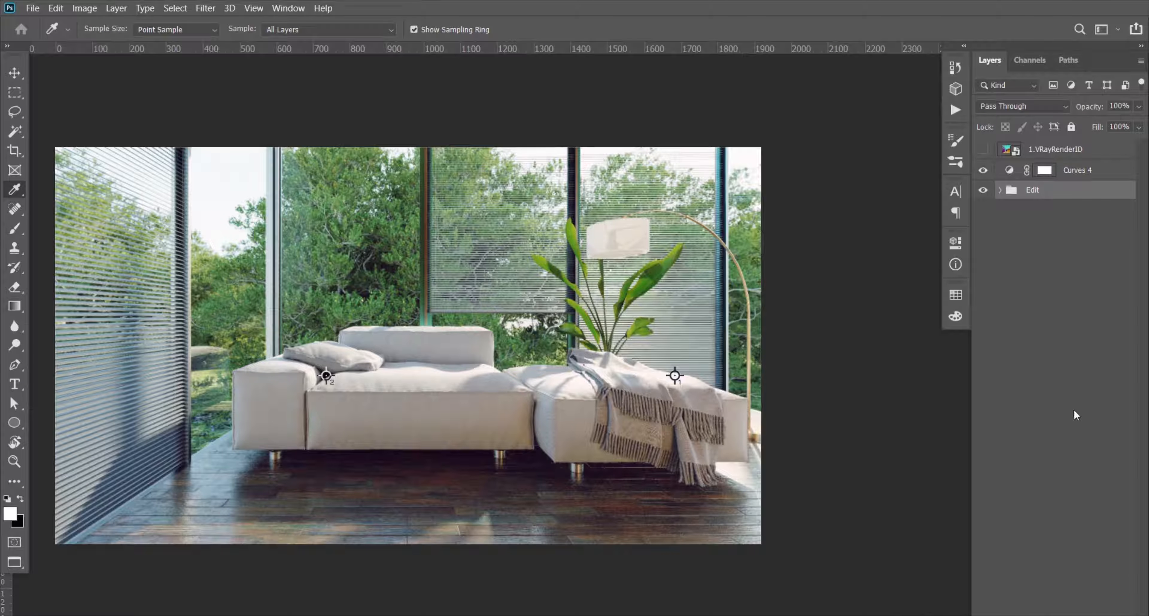
shift+click(400, 387)
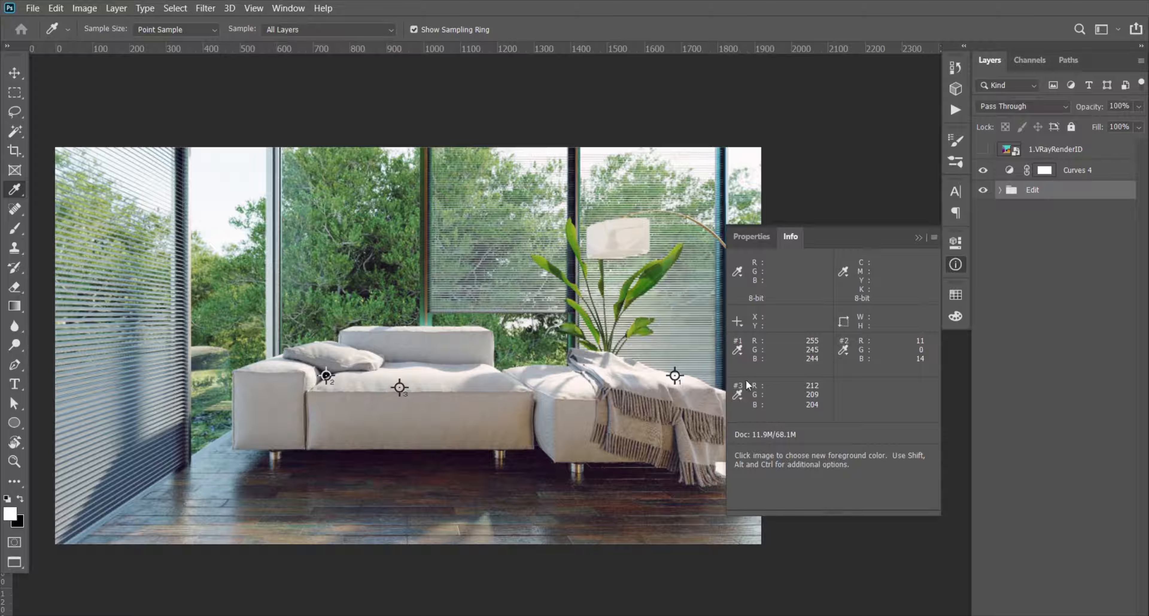
- Select the Curves 4 layer and undock the Info panel so sampler readings show beside the curve settings
click(1009, 171)
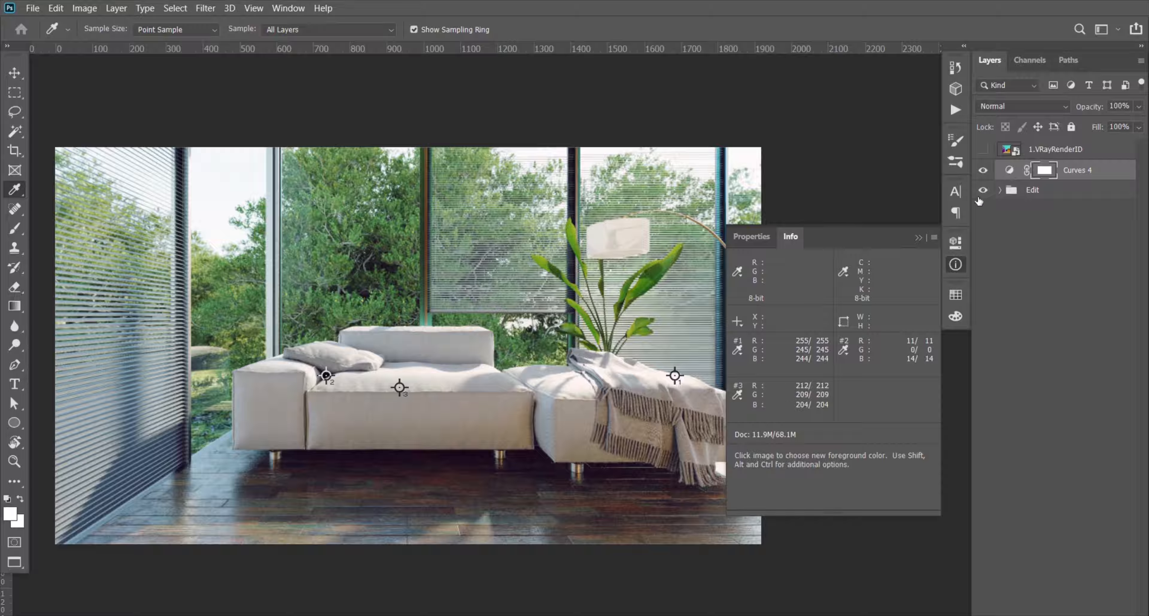
drag(788, 239, 744, 25)
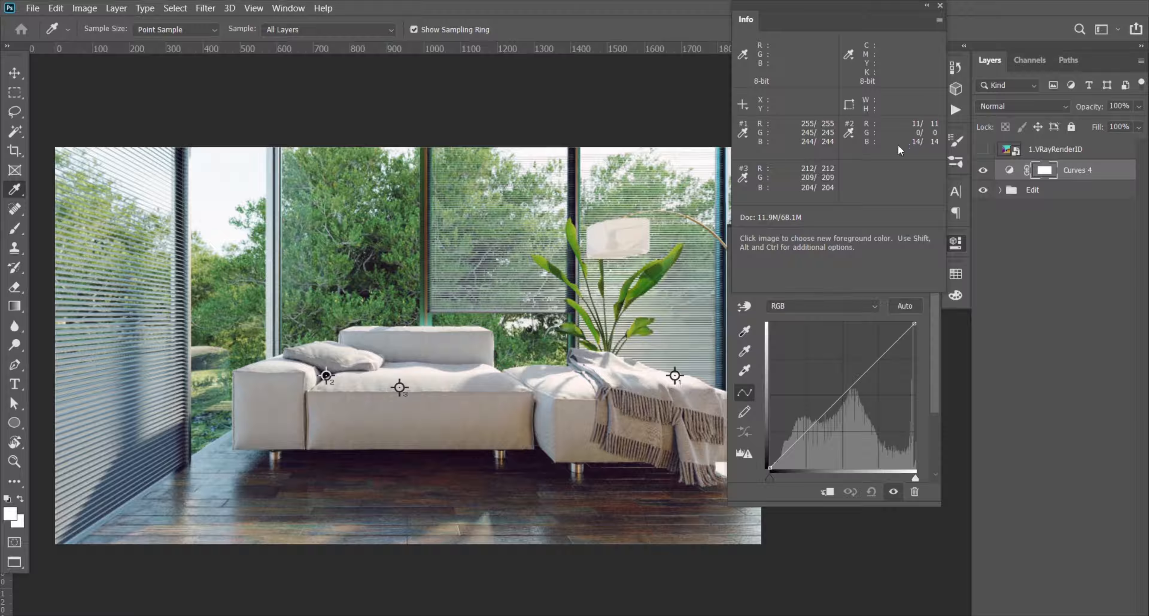
drag(841, 12, 1046, 229)
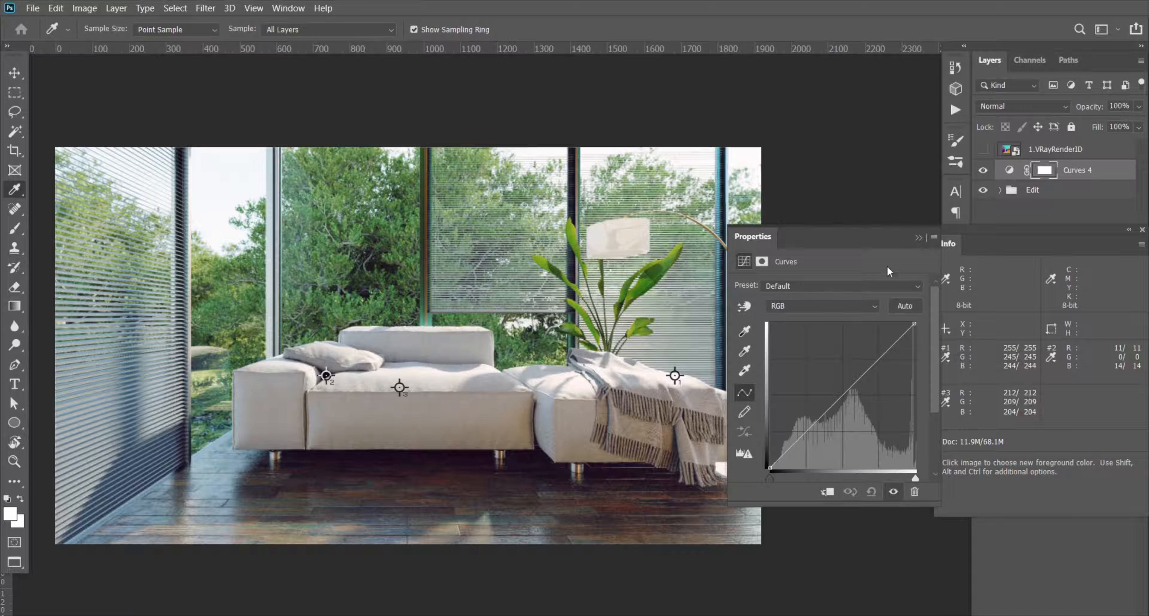
mouse_move(980, 247)
mouse_down()
mouse_move(970, 244)
mouse_move(981, 243)
mouse_up()
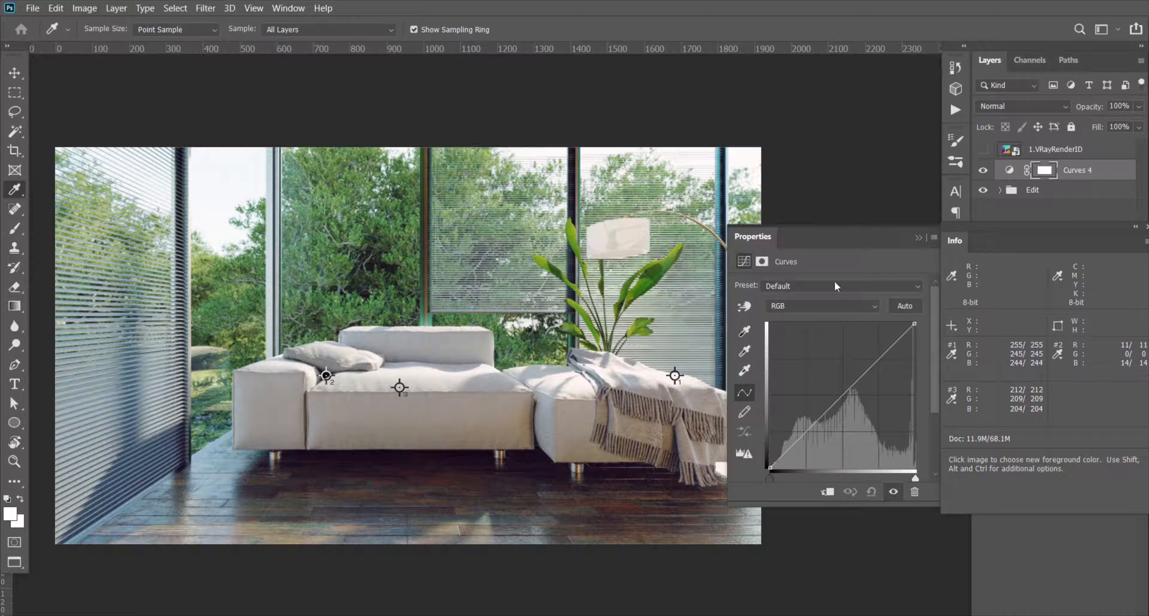
- Adjust the Blue curve on the image at sampler 1, raising its blue value to 245
click(835, 307)
click(825, 351)
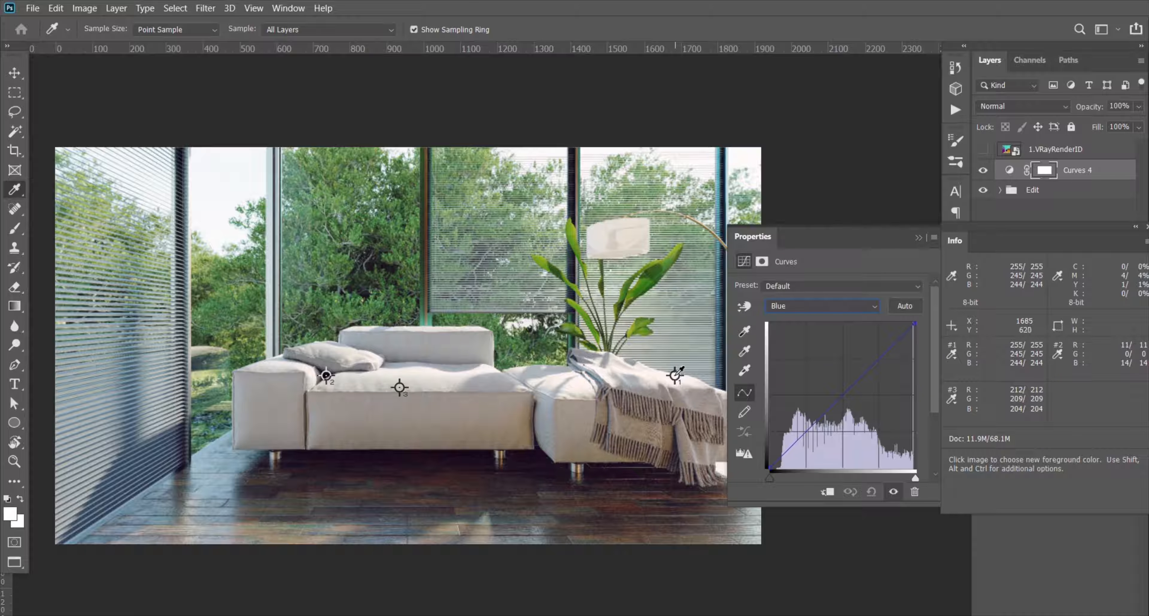
click(744, 307)
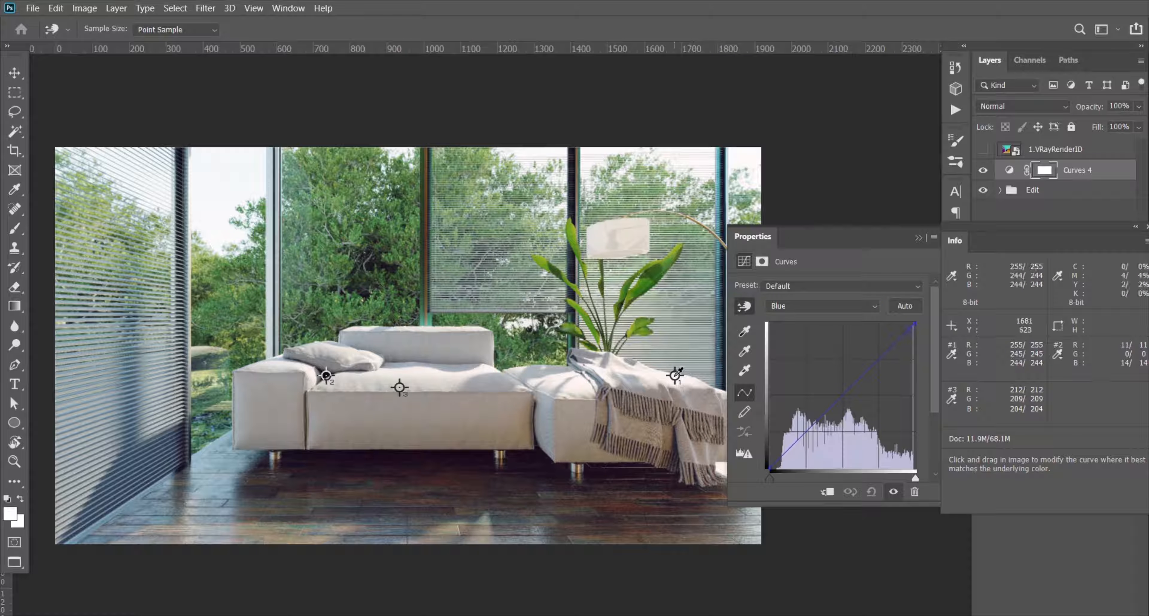
drag(677, 373, 684, 374)
- Adjust the Red curve on the image at sampler 1, lowering its red value to 246
click(847, 307)
click(836, 339)
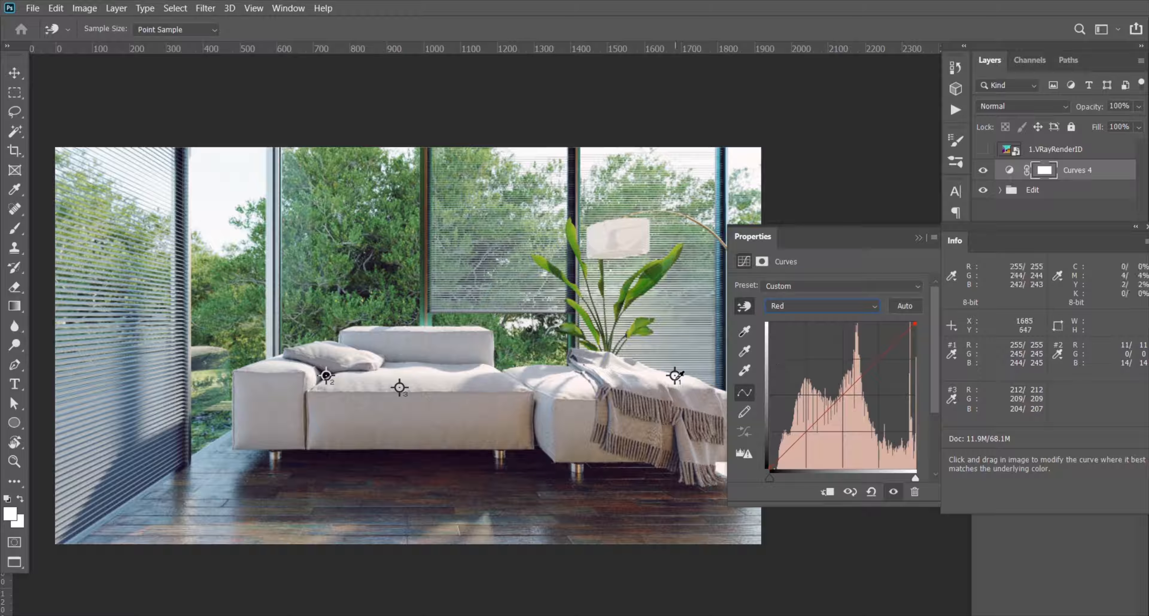
mouse_move(679, 376)
mouse_down()
mouse_move(681, 386)
mouse_move(678, 377)
mouse_up()
drag(679, 376, 679, 375)
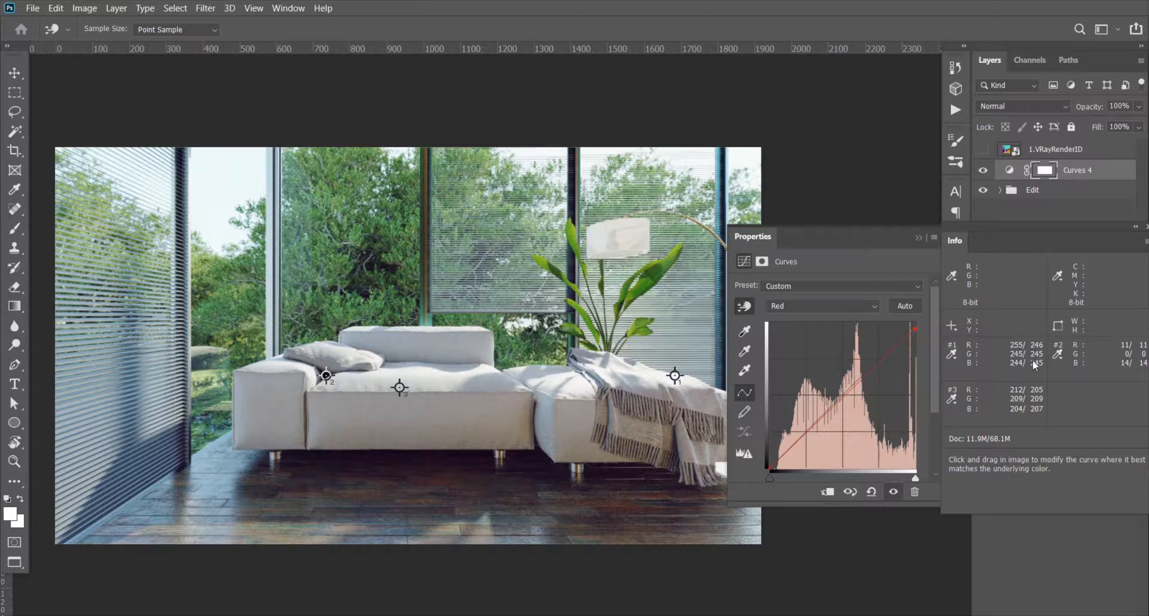
- Toggle the Curves 4 layer's visibility to compare the image before and after the highlight correction
click(985, 171)
click(984, 171)
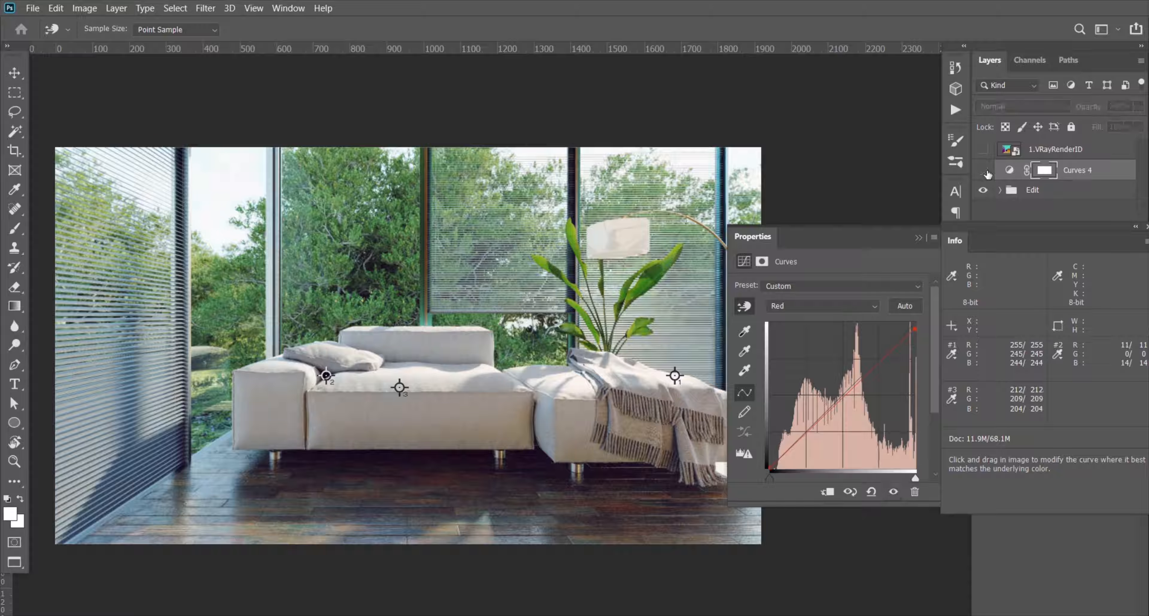
click(984, 171)
click(984, 171)
click(984, 171)
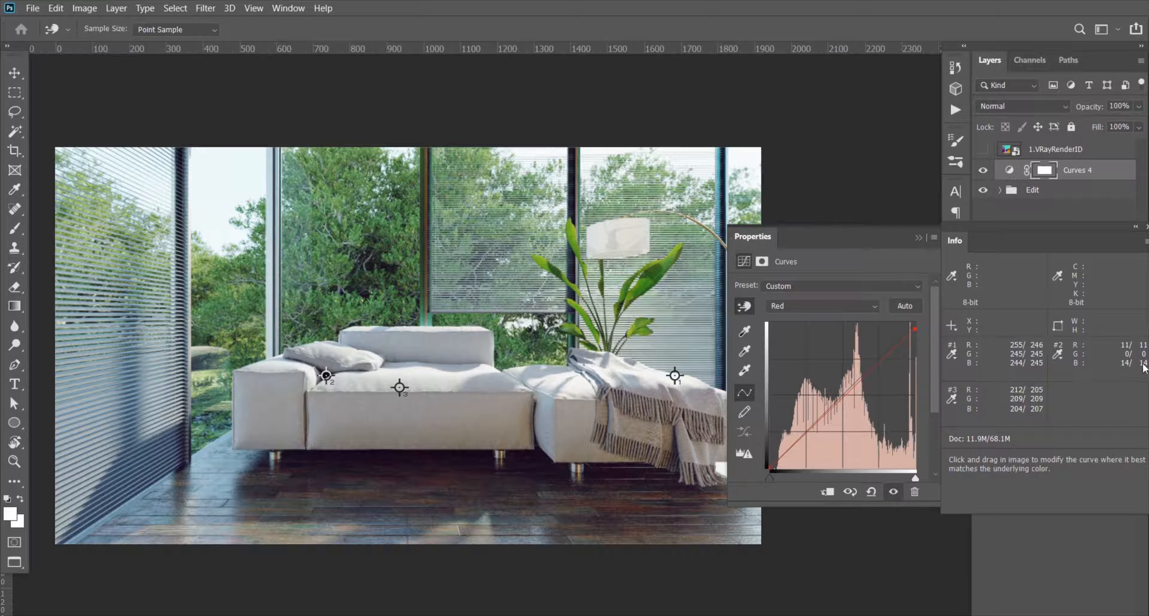
- Adjust the Blue curve on the image at sampler 2, lowering its shadow blue value to 11
click(820, 308)
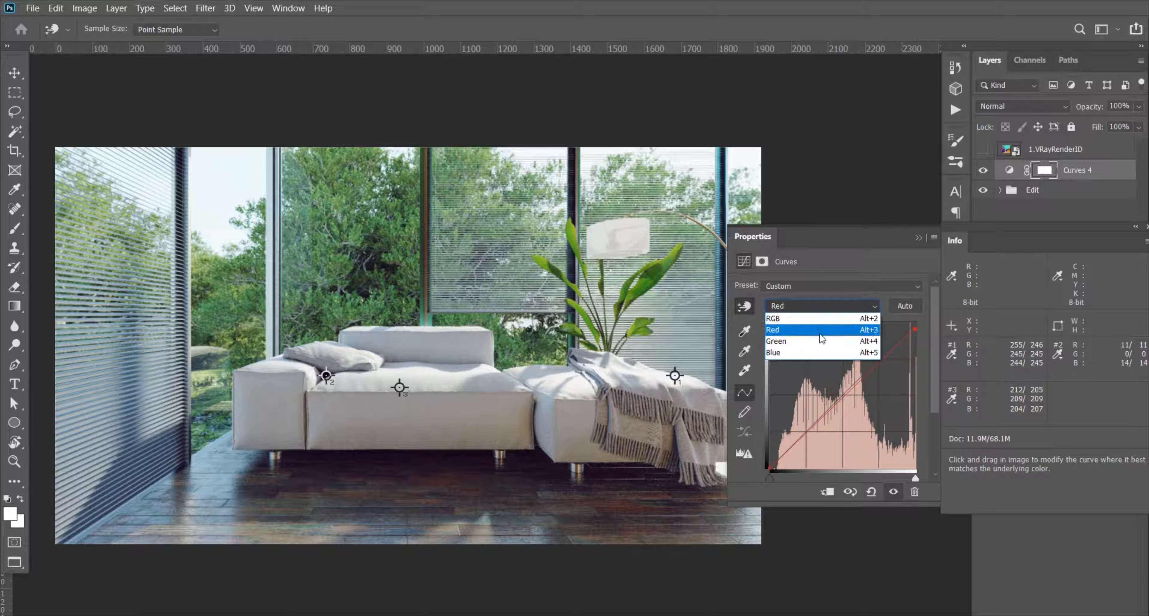
click(823, 352)
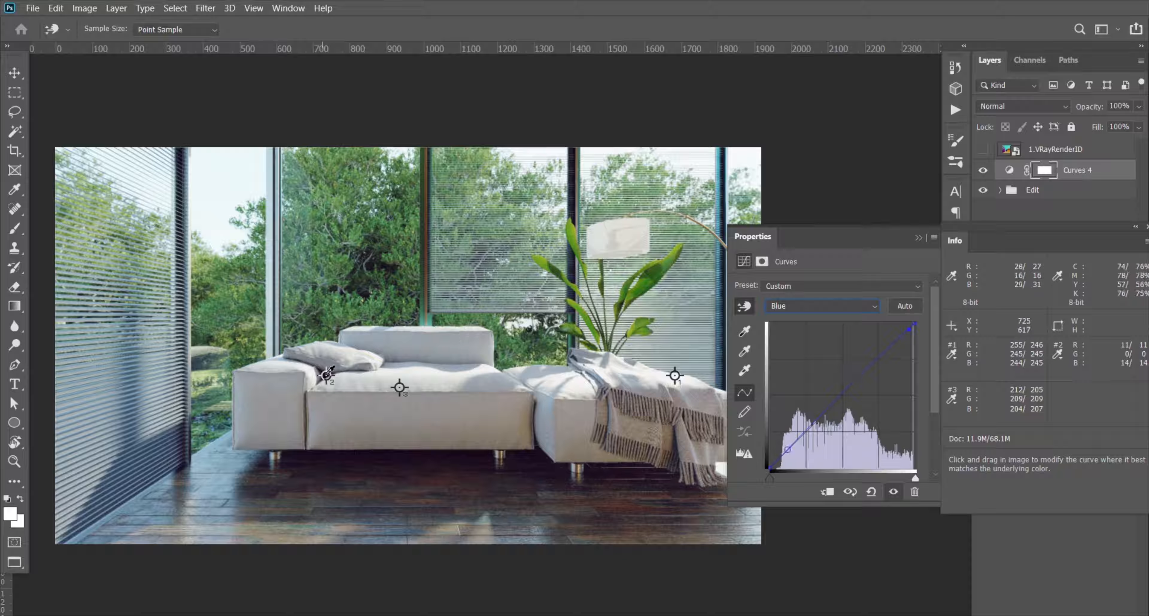
drag(328, 373, 328, 378)
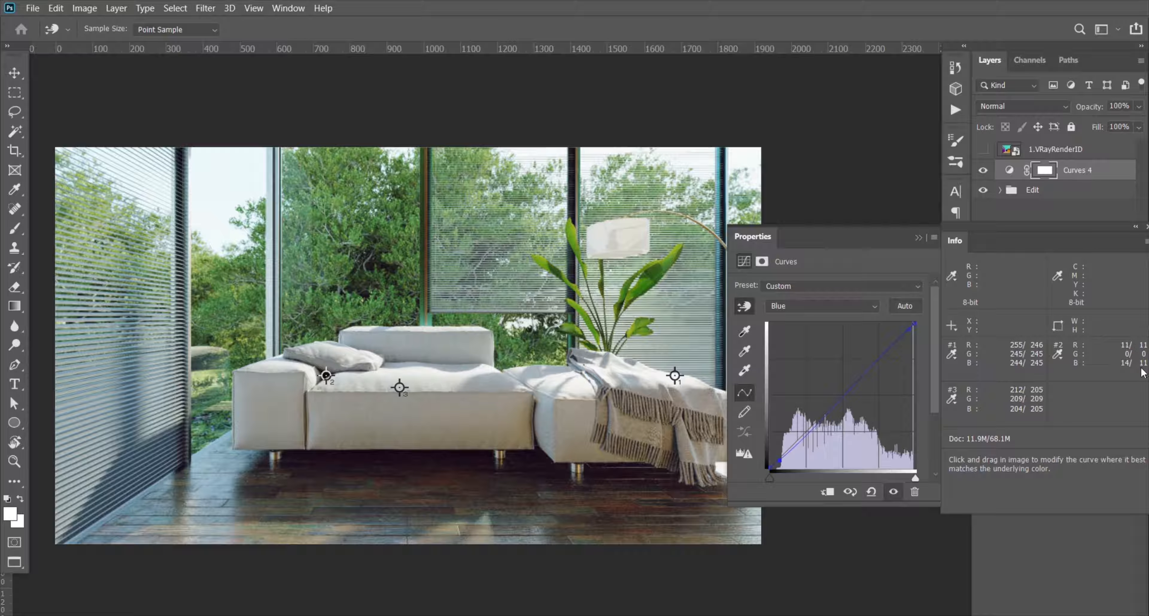
- Arrange the floating Info panel directly above the undocked Curves properties, clear of the layer list
drag(1040, 240, 842, 16)
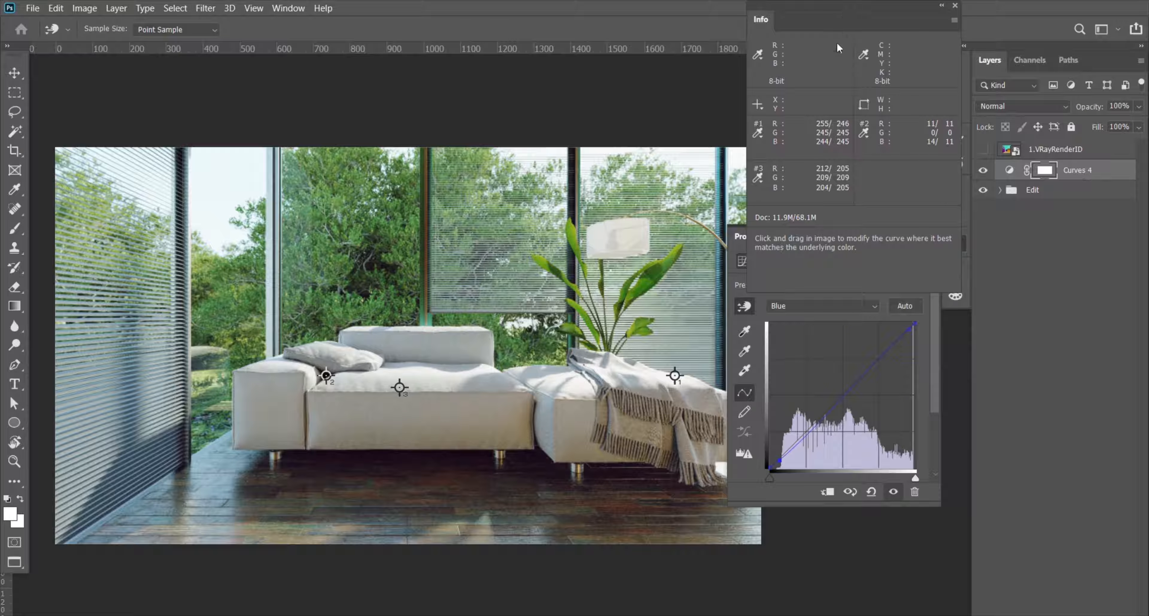
drag(742, 241, 771, 322)
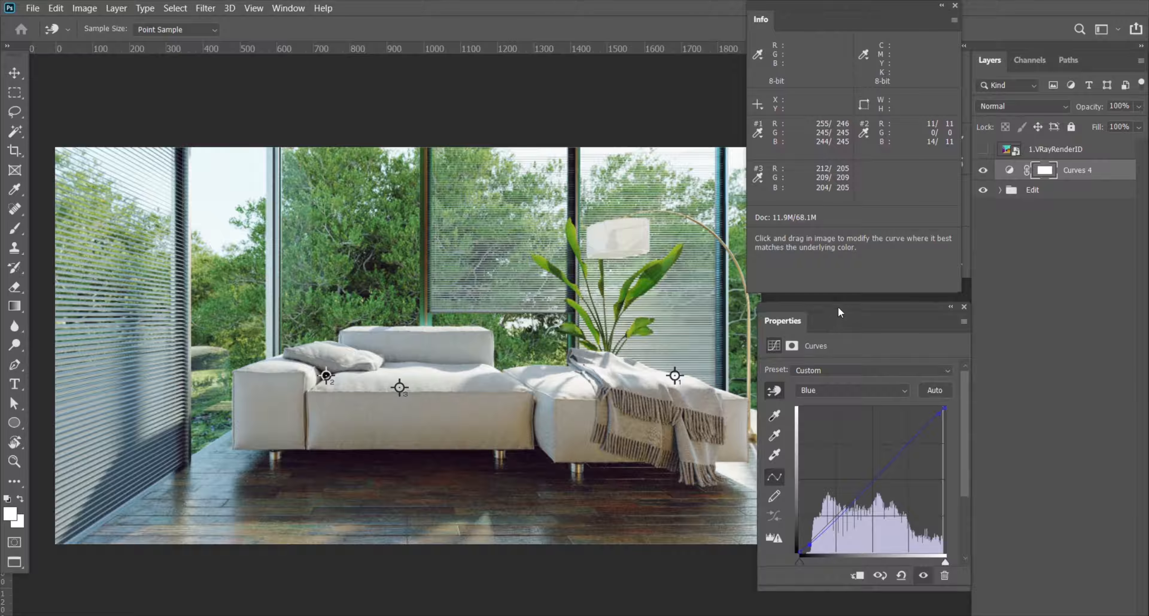
drag(837, 308, 831, 301)
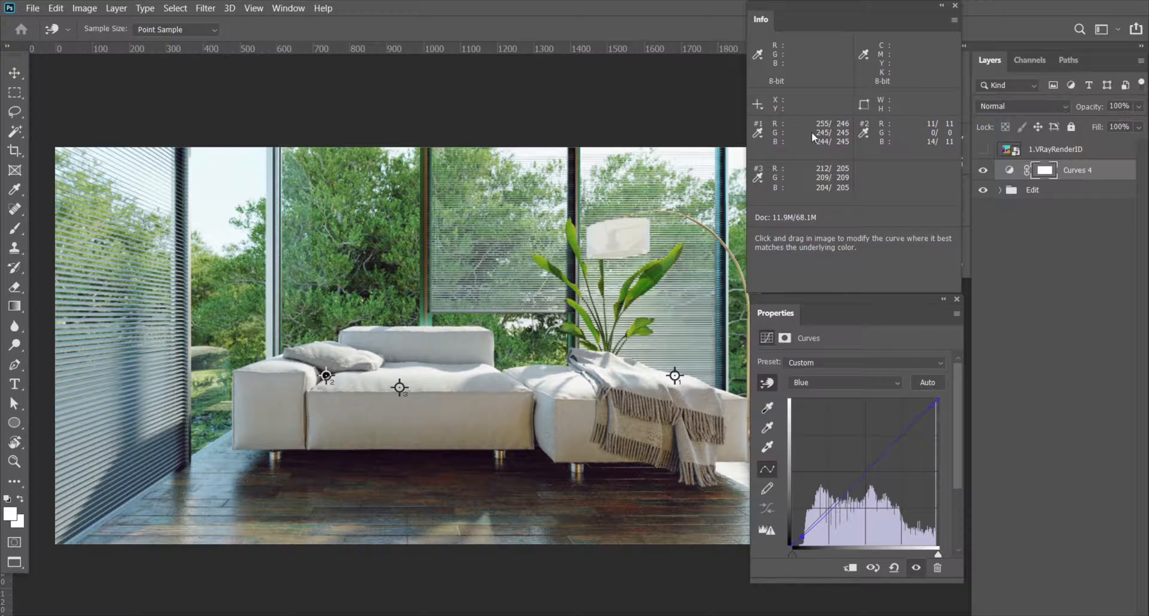
- Adjust the Green curve's shadows on the image at the dark cushion point, bringing sampler 2's green value to 11
click(852, 378)
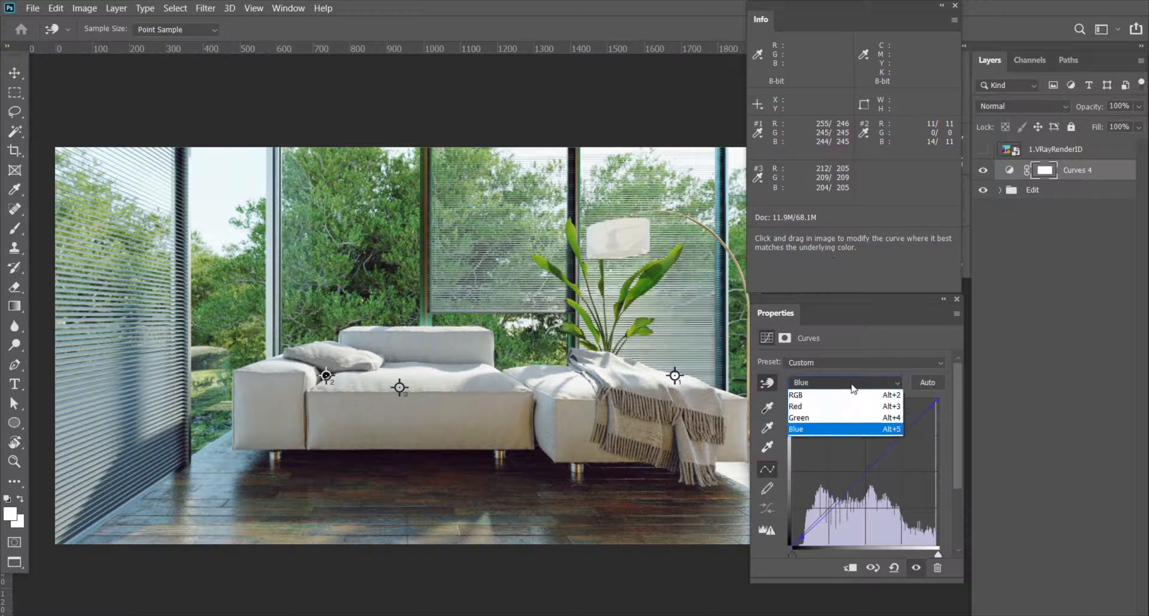
click(850, 422)
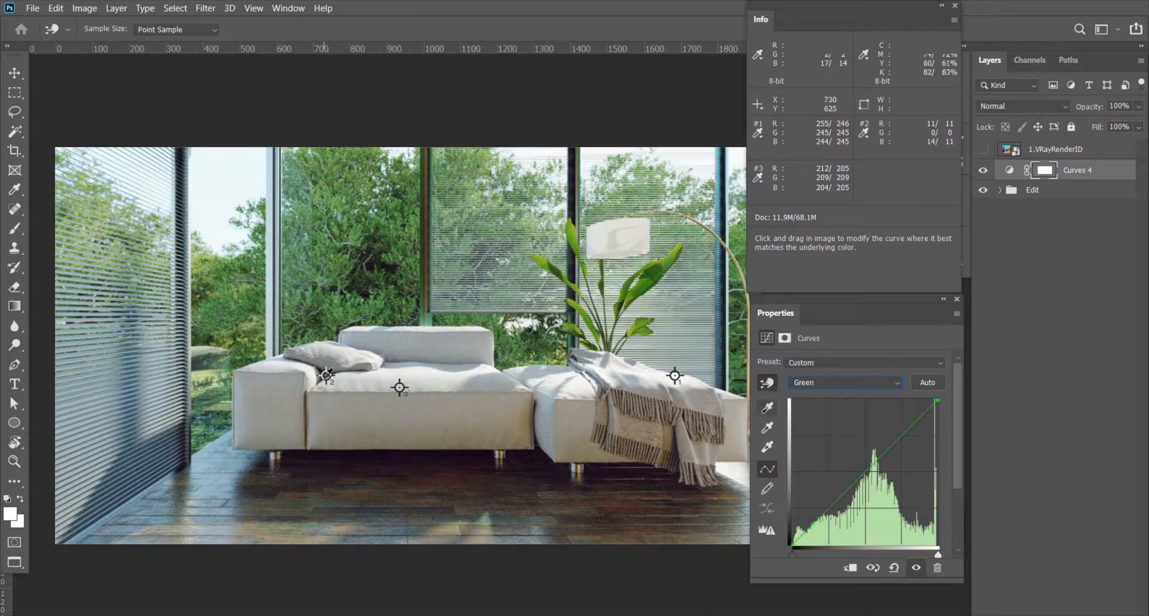
mouse_move(336, 365)
mouse_down()
mouse_move(342, 327)
mouse_move(342, 363)
mouse_up()
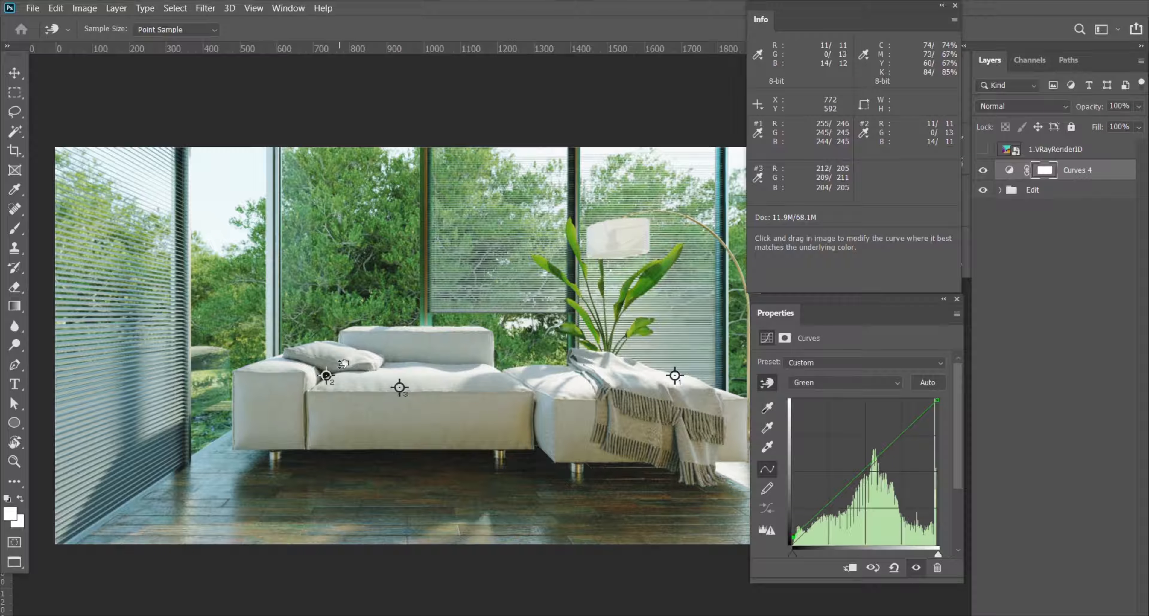
drag(344, 364, 346, 363)
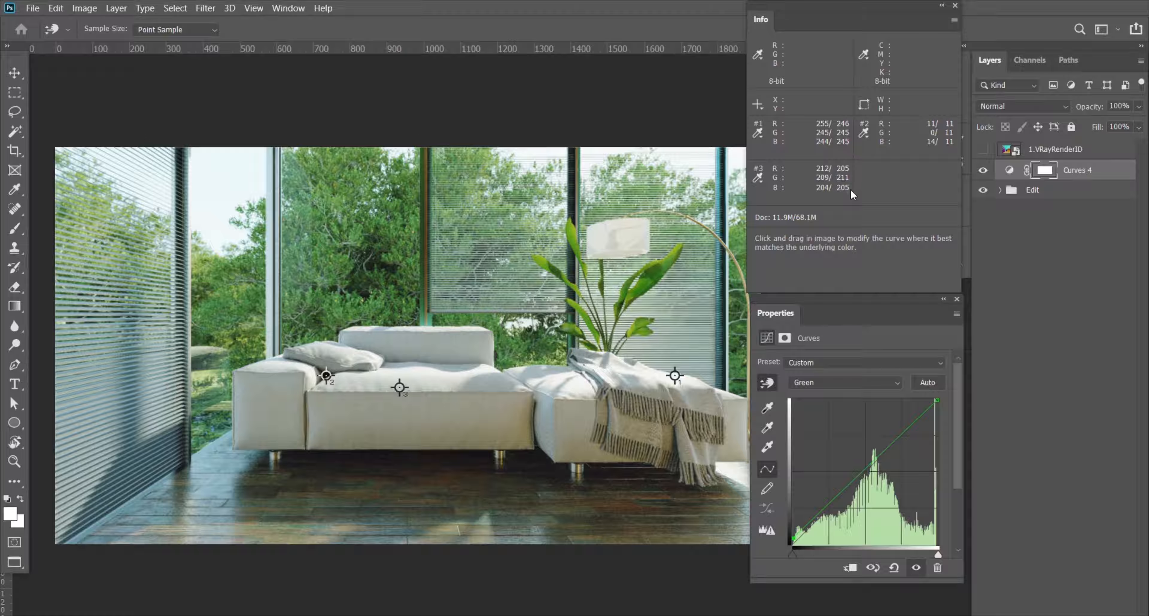
- Adjust the Red curve on the image at the sofa seat's sampler 3, raising its midtone red value to 211
click(840, 382)
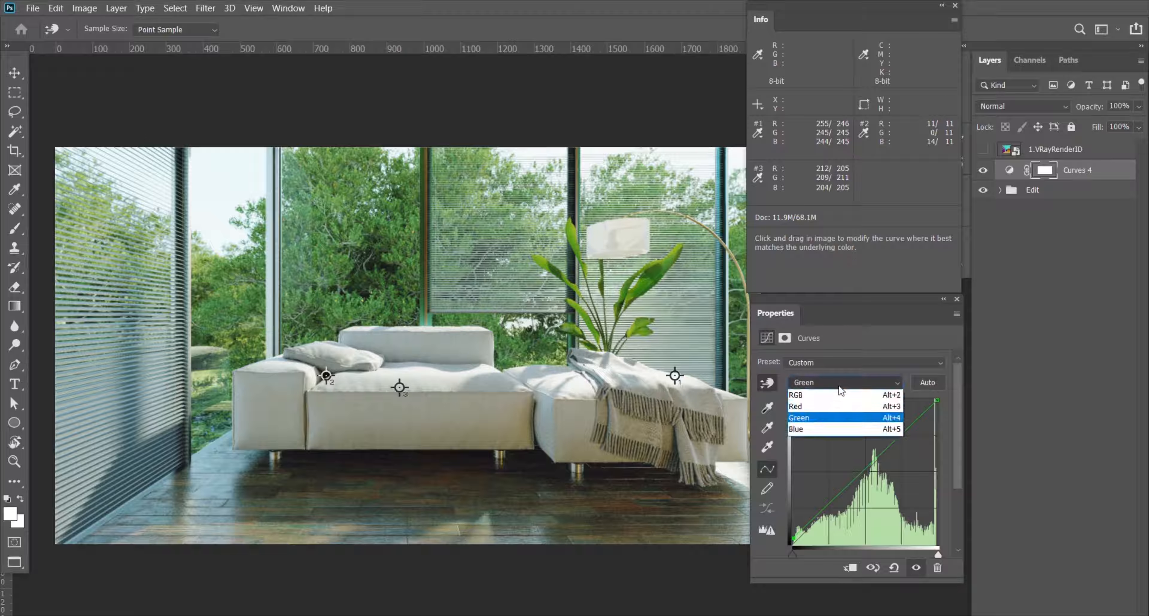
click(834, 407)
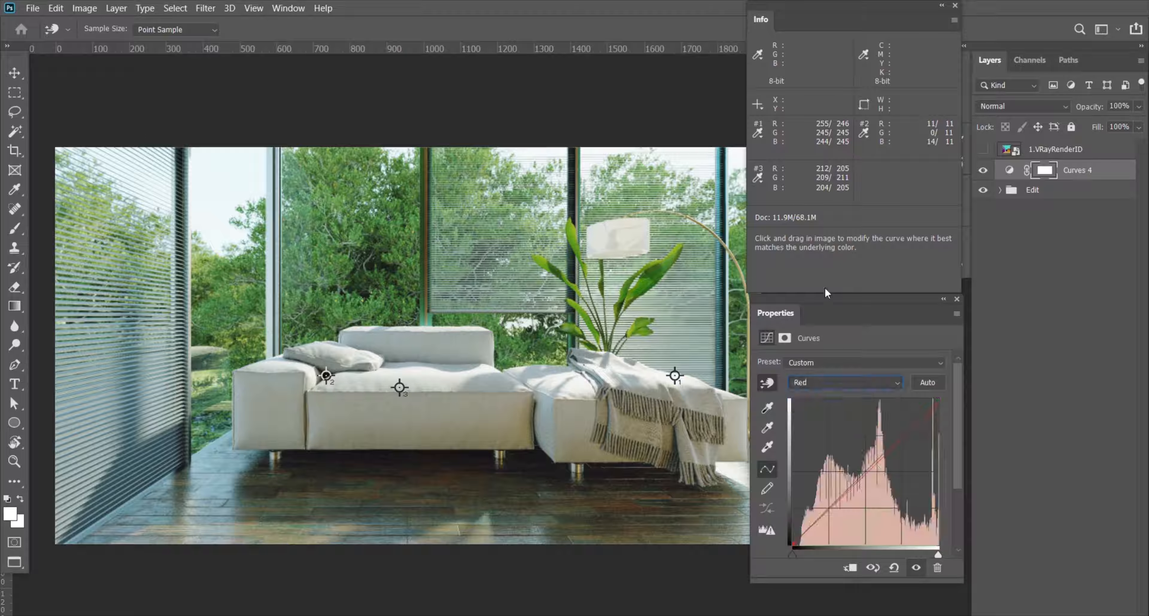
click(401, 386)
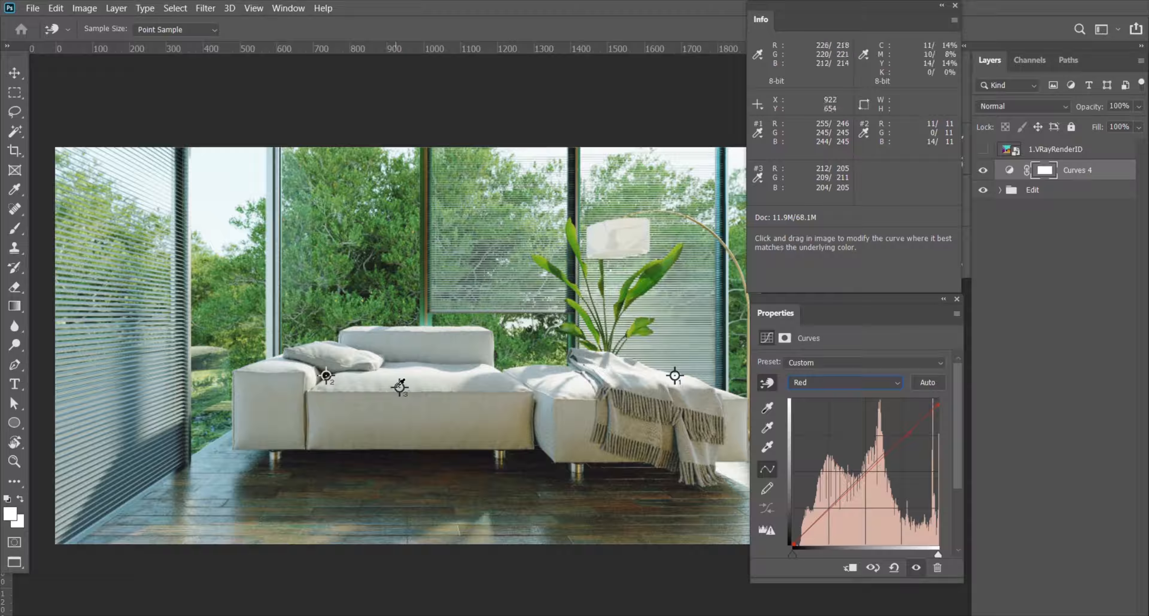
drag(404, 387, 406, 380)
click(405, 387)
drag(405, 387, 409, 386)
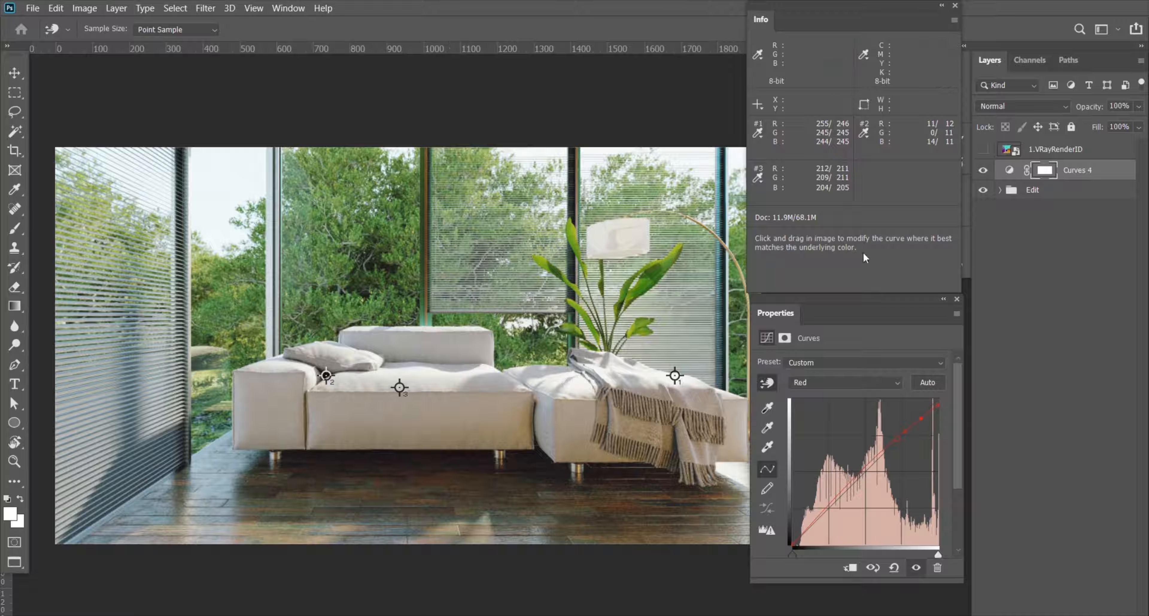
- Adjust the Blue curve on the image at sampler 3, raising its midtone blue value to 211
click(826, 385)
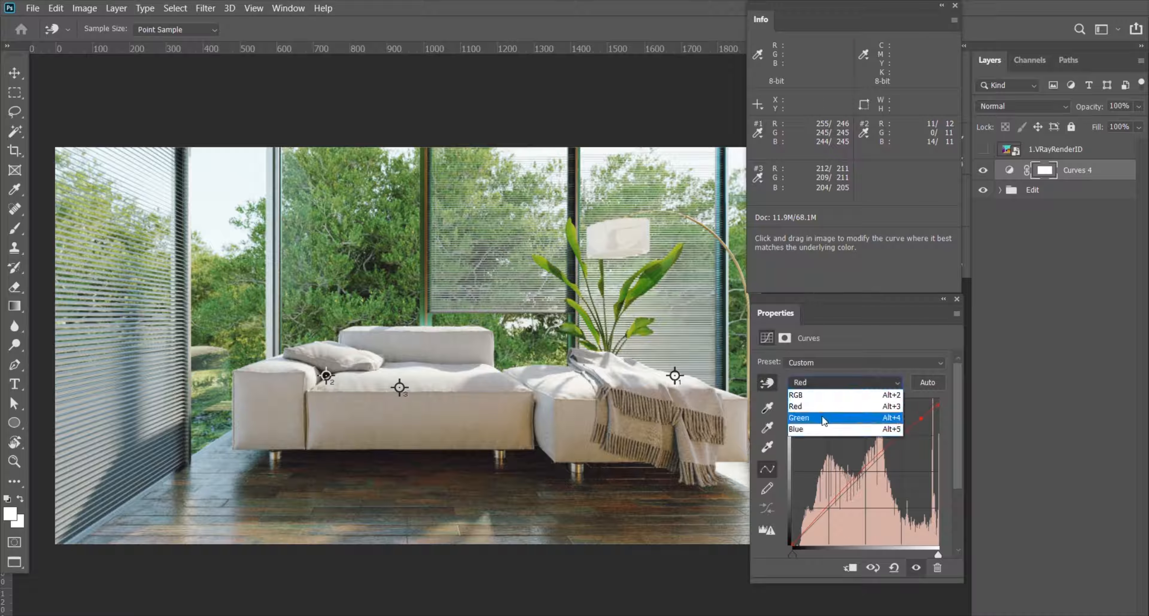
click(819, 428)
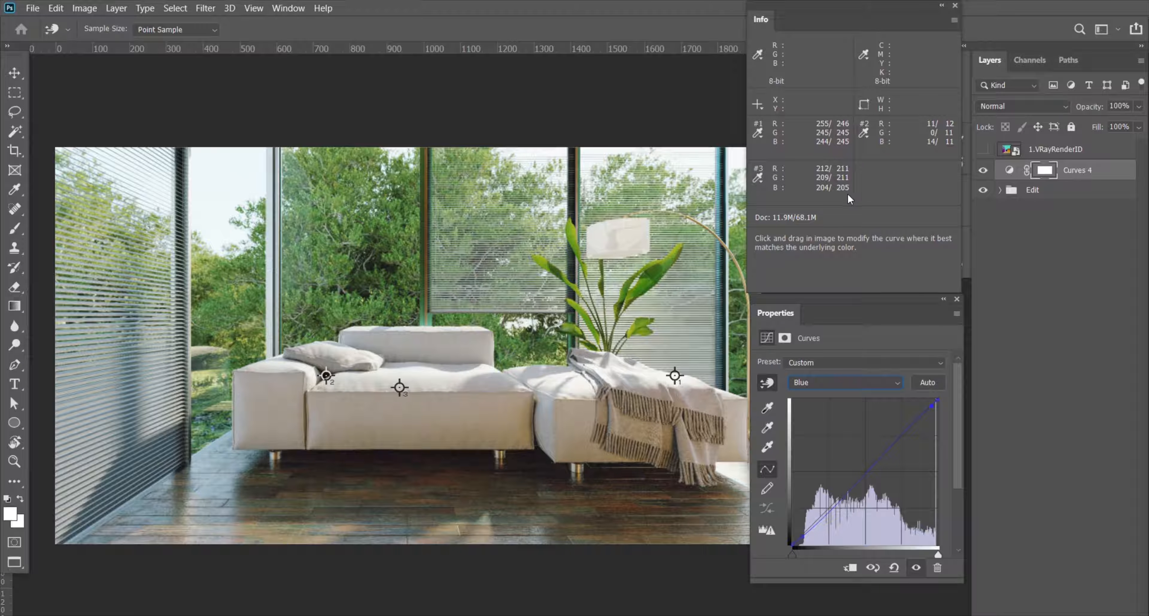
mouse_move(404, 385)
mouse_down()
mouse_move(400, 376)
mouse_move(402, 387)
mouse_up()
- Fine-tune the Red curve on the image at the throw's highlight point, bringing sampler 1's red value to 245
click(845, 382)
click(826, 398)
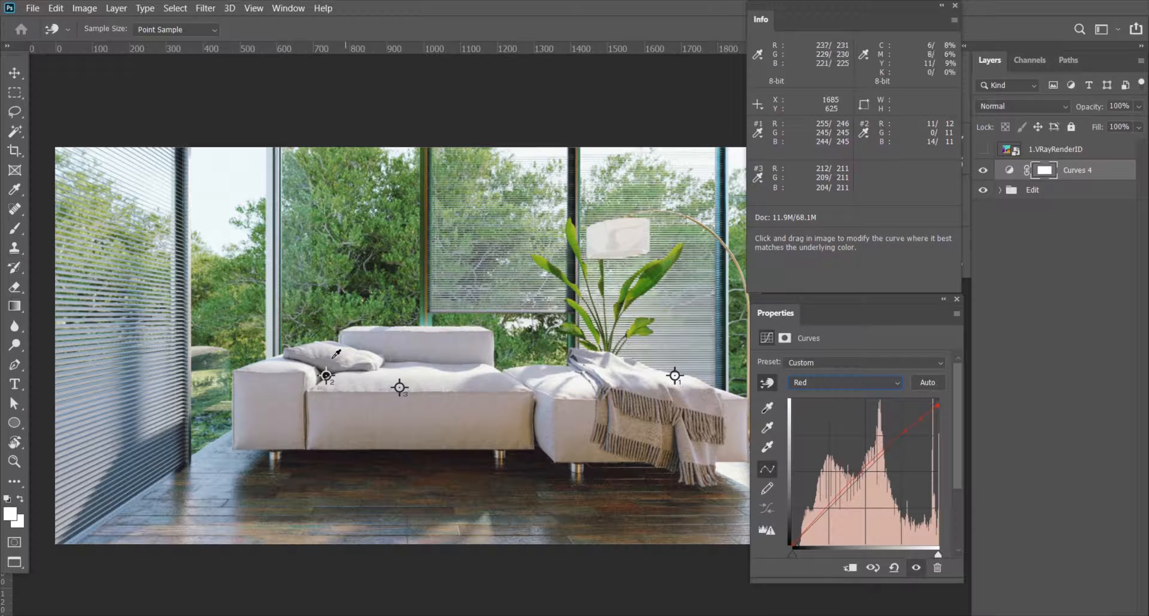
click(327, 376)
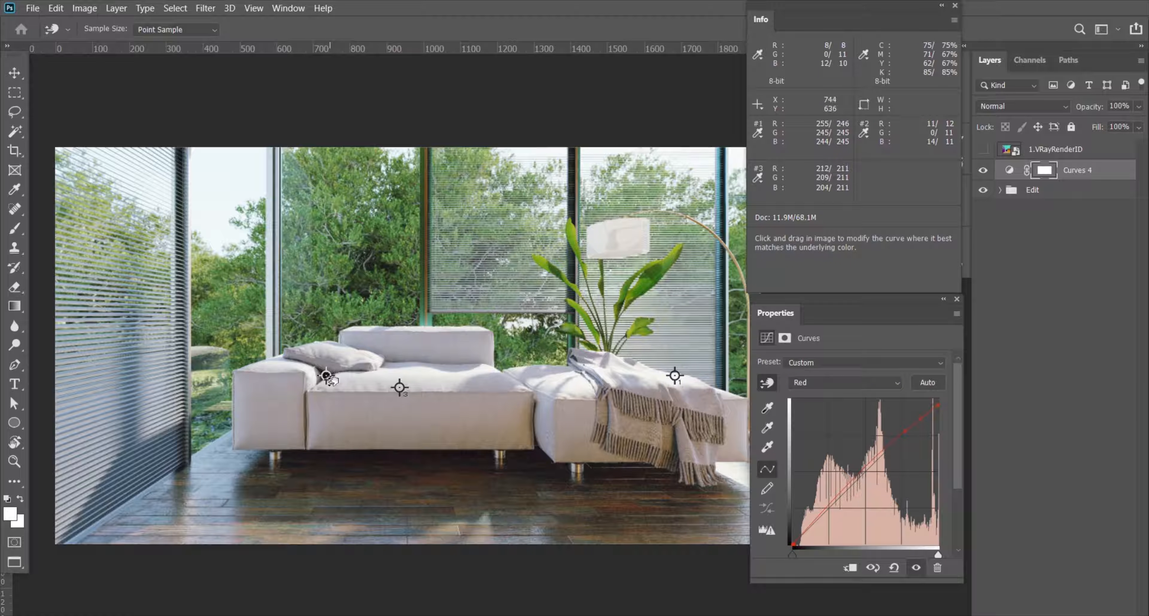
drag(334, 376, 341, 375)
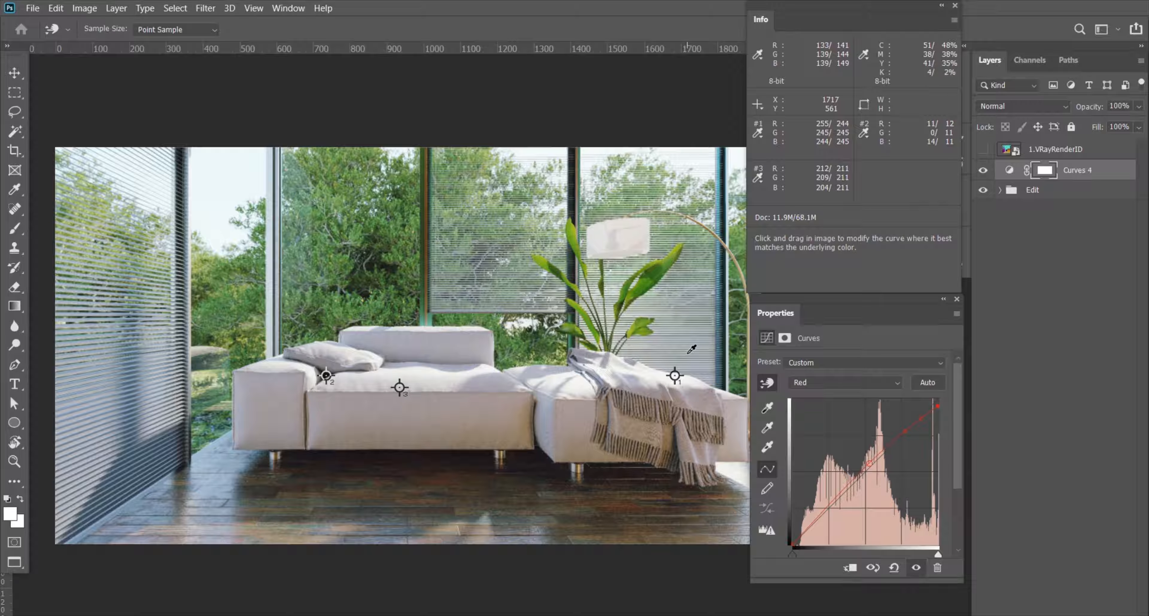
key(ctrl+z)
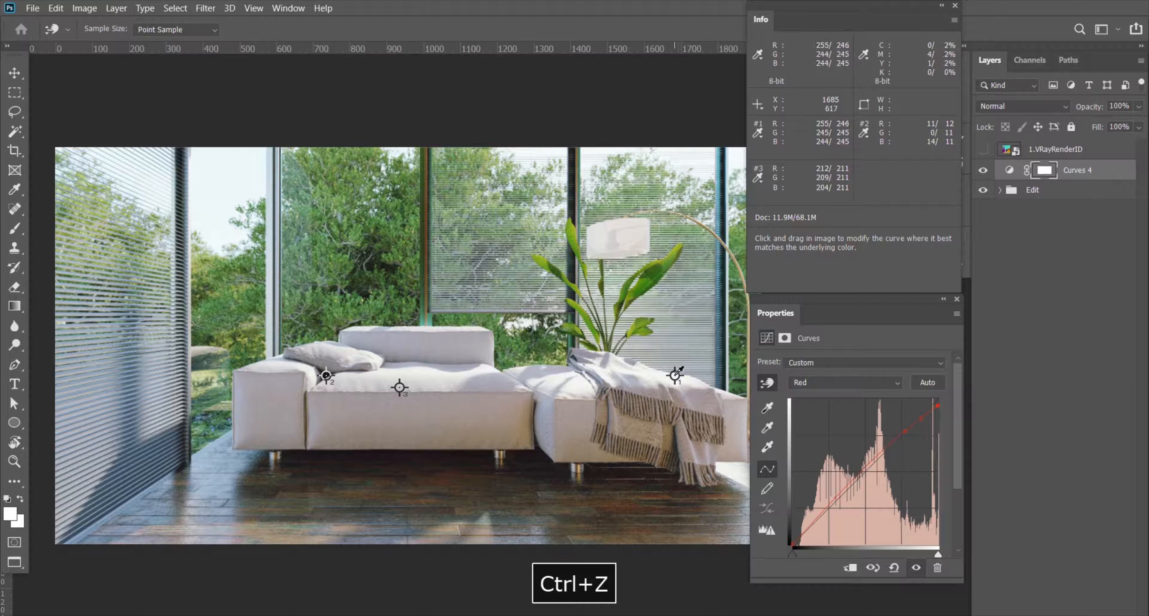
mouse_move(678, 379)
mouse_down()
mouse_move(681, 398)
mouse_move(685, 378)
mouse_up()
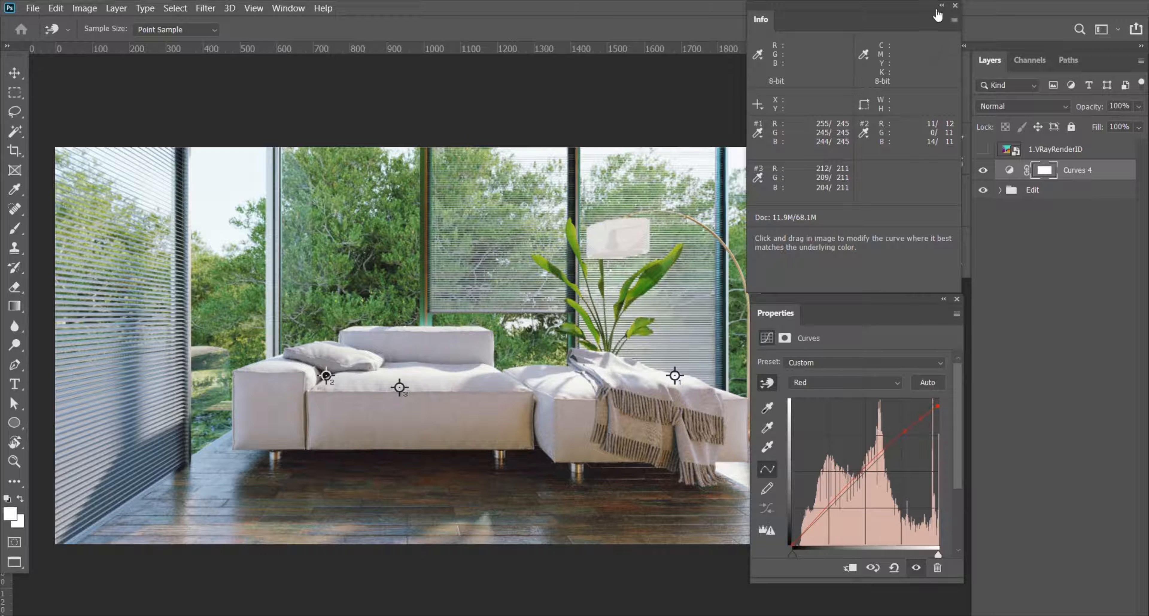
- Dock the floating Info and Properties panels back into the icon column beside the layer list and collapse them
drag(896, 10, 953, 82)
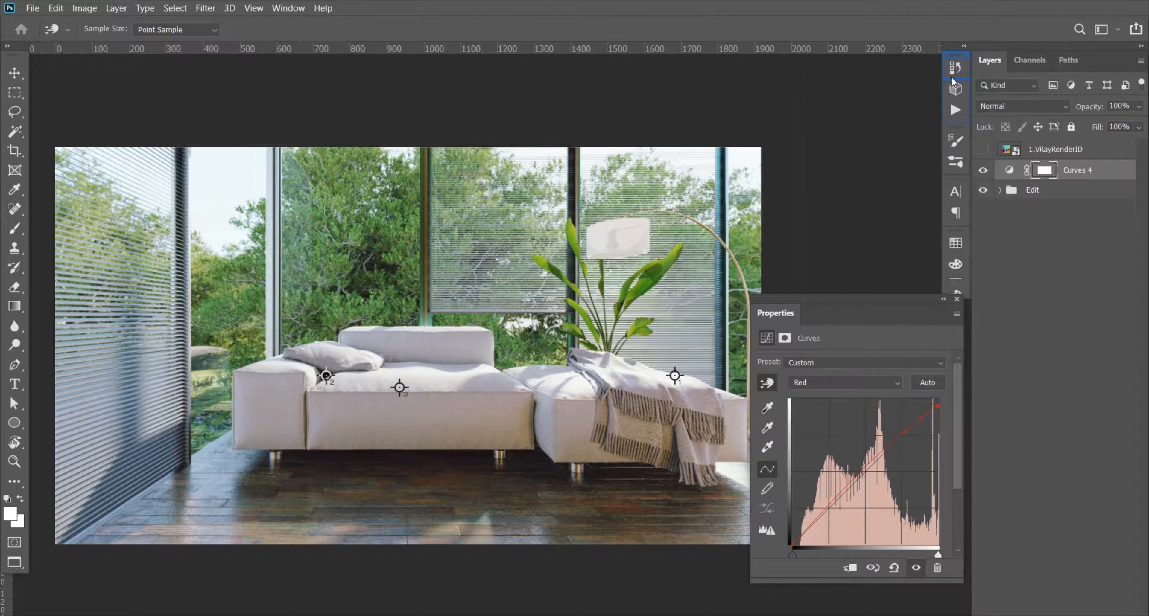
drag(913, 303, 959, 273)
drag(963, 109, 950, 120)
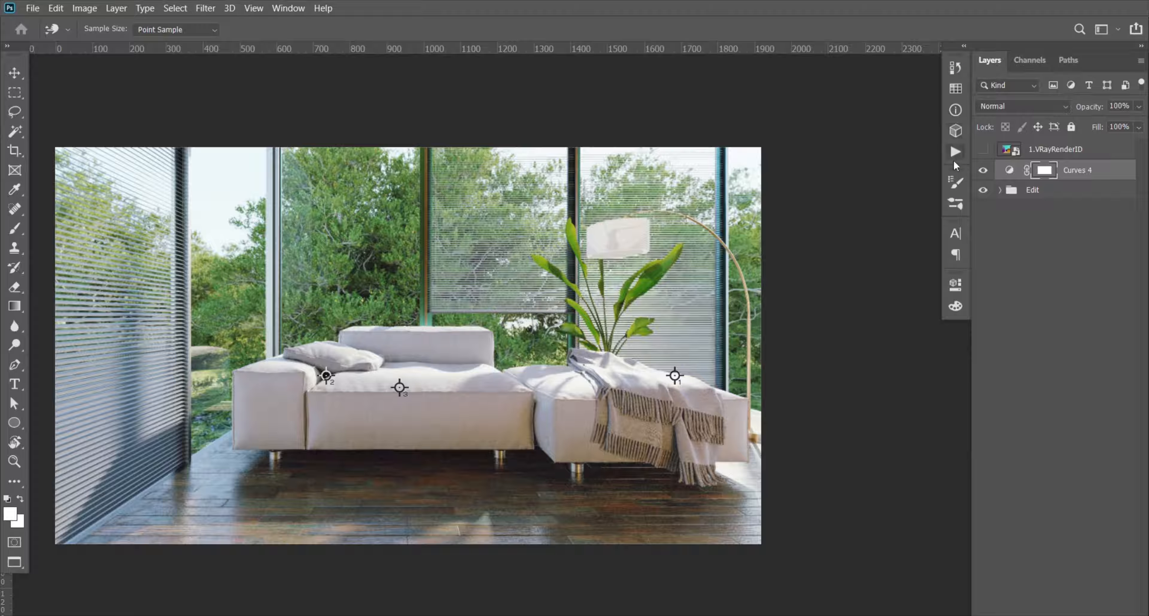
click(955, 285)
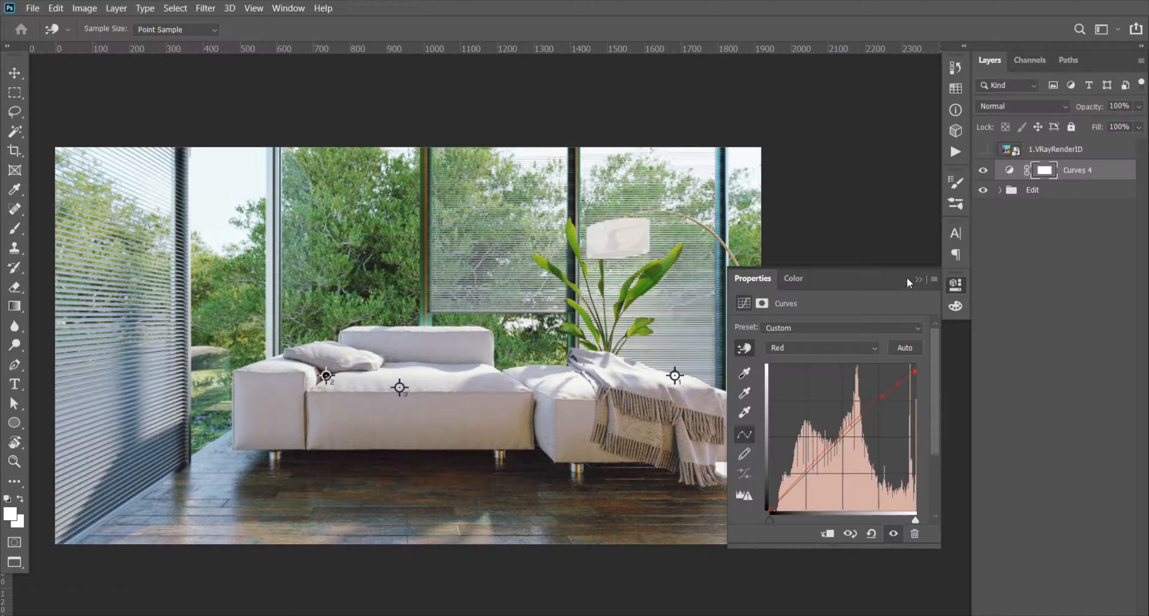
key(space)
drag(545, 305, 519, 259)
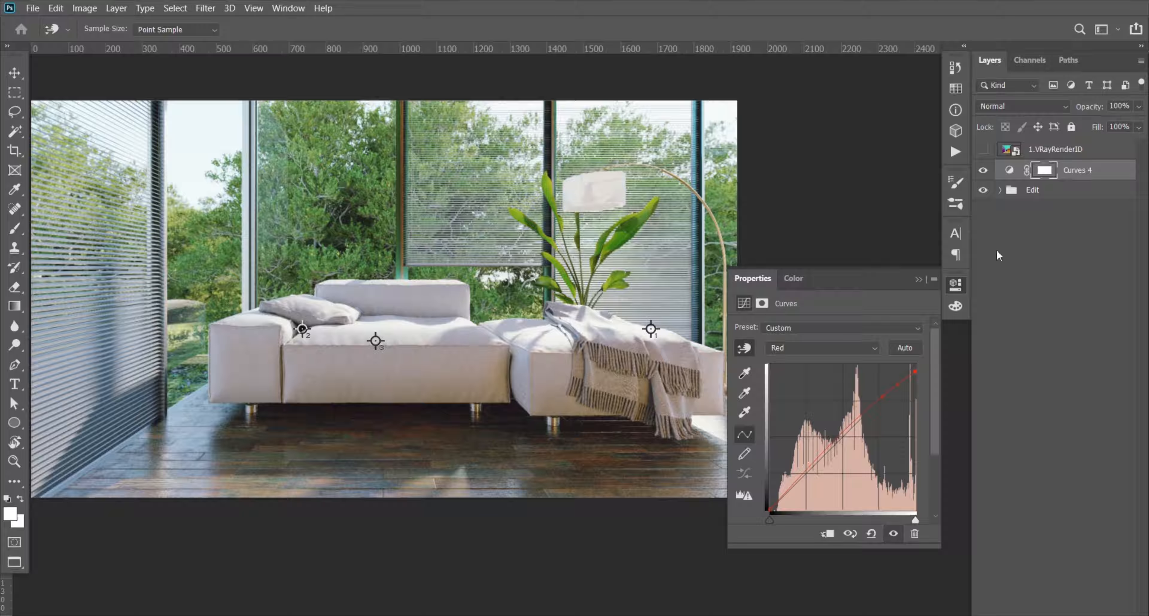
click(926, 277)
- Toggle the Curves 4 layer's visibility repeatedly to compare the whole image with and without the colour cast correction
key(space)
drag(569, 228, 664, 255)
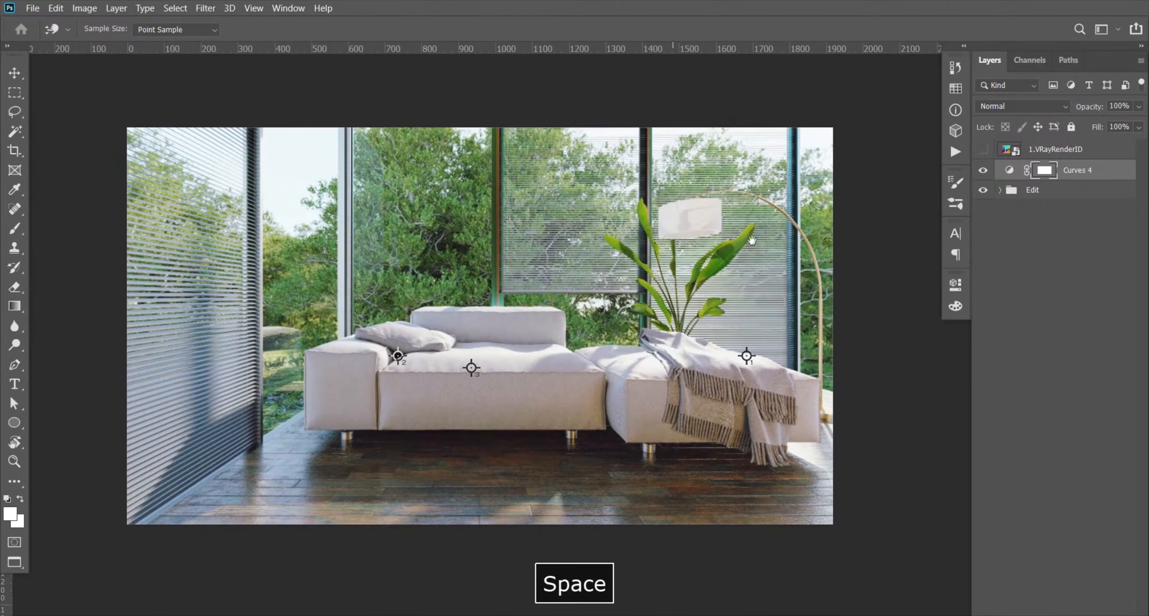
click(982, 171)
click(982, 171)
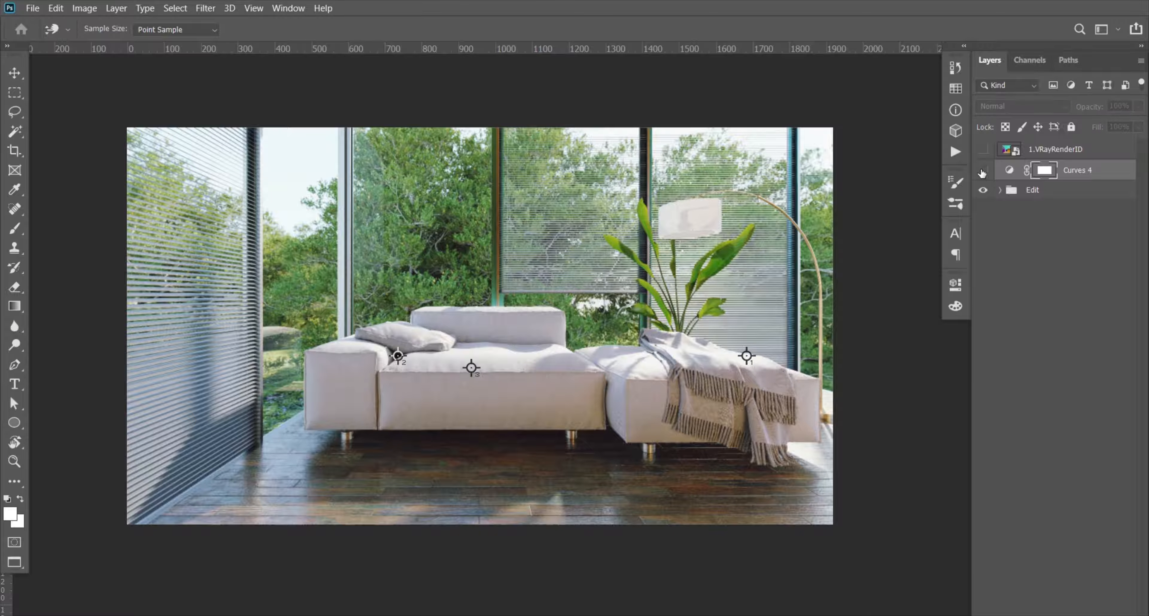
click(982, 171)
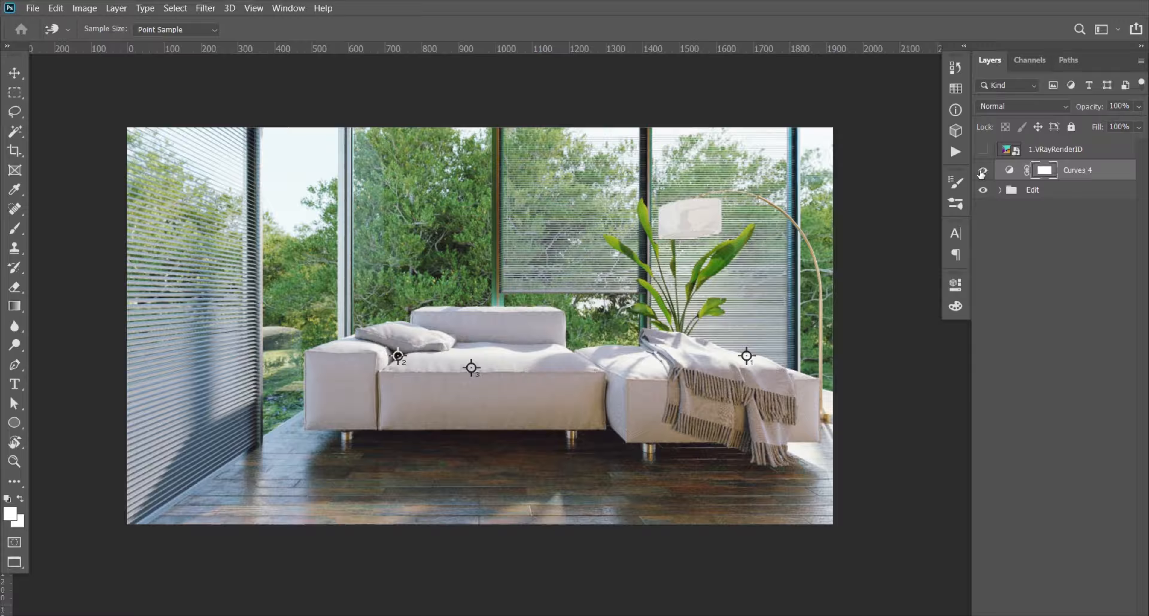
click(982, 171)
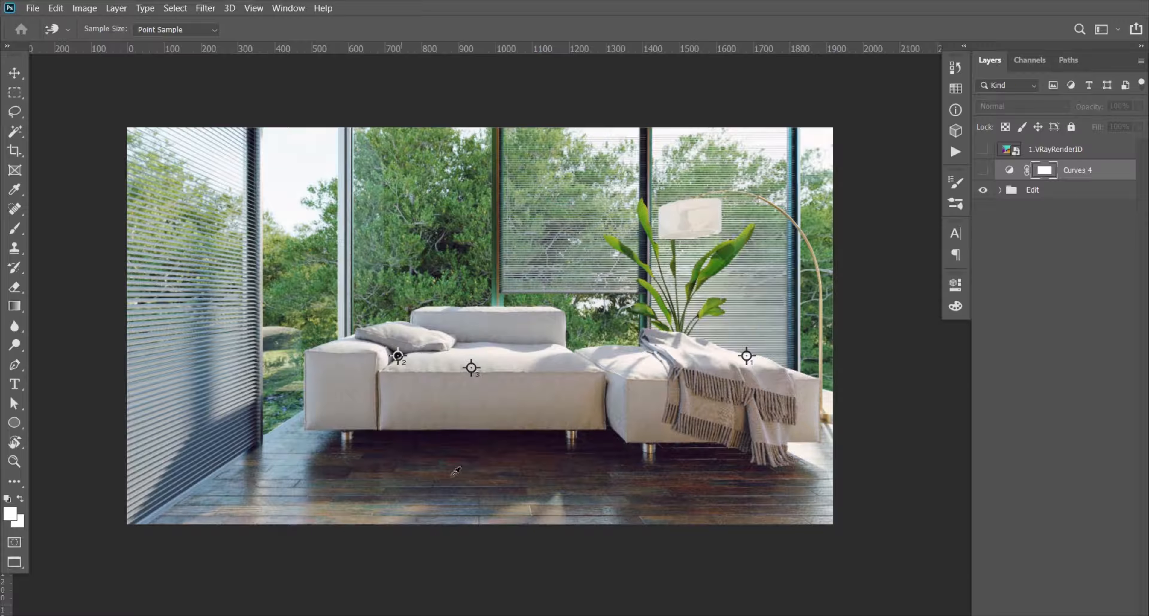
click(982, 171)
click(982, 170)
click(982, 171)
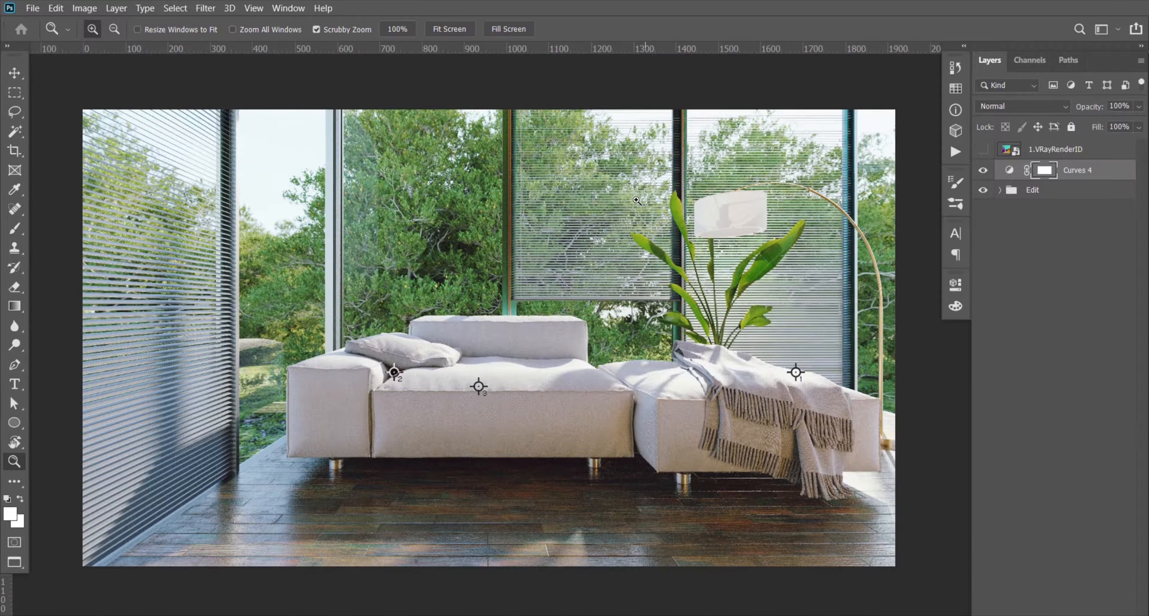
- Add a Vibrance adjustment layer above Curves 4 and set its vibrance to -15
key(F5)
click(1064, 615)
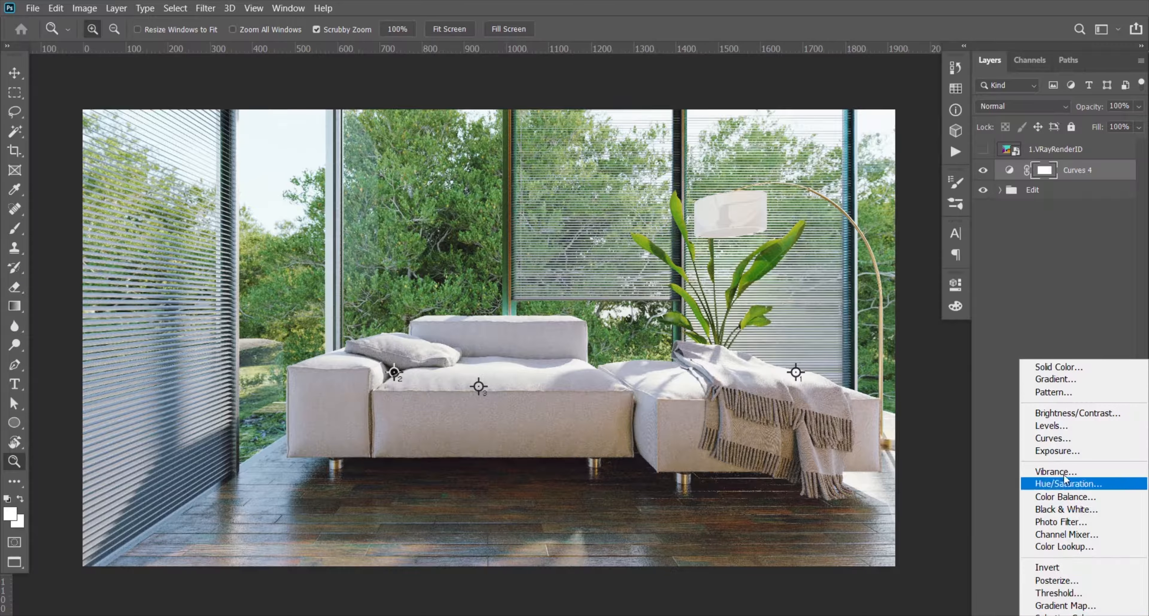
click(1055, 472)
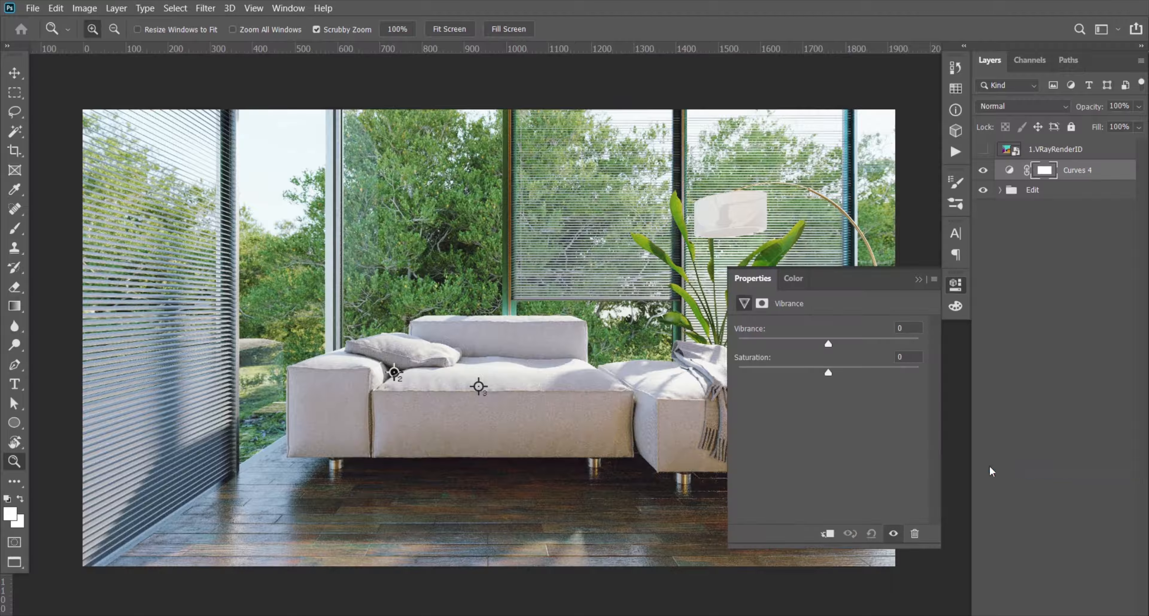
drag(464, 385, 352, 360)
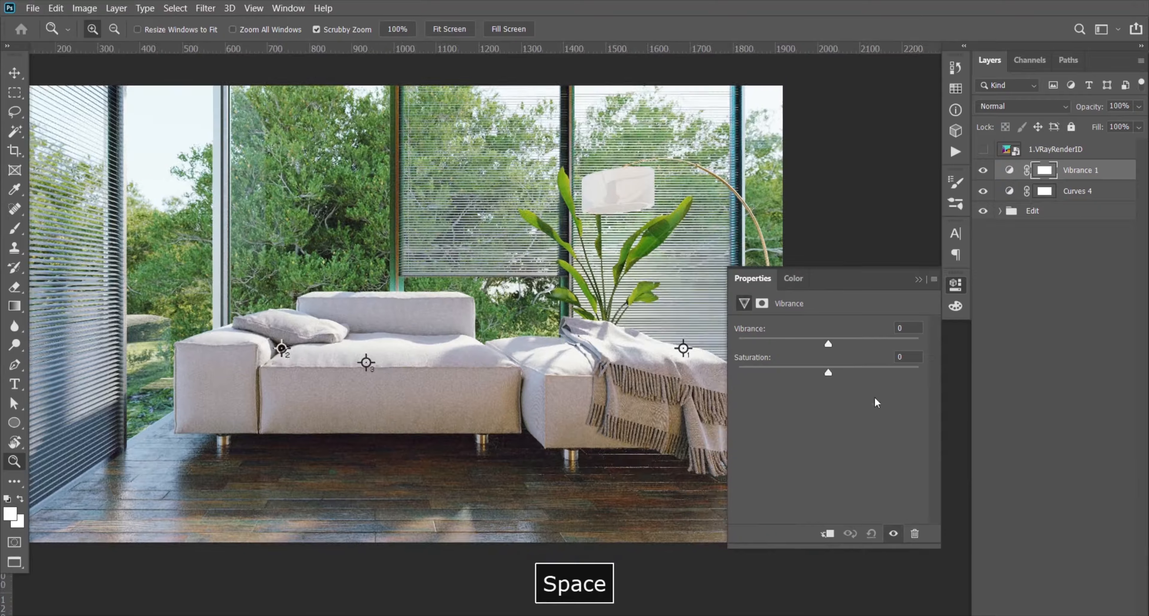
drag(828, 345, 958, 351)
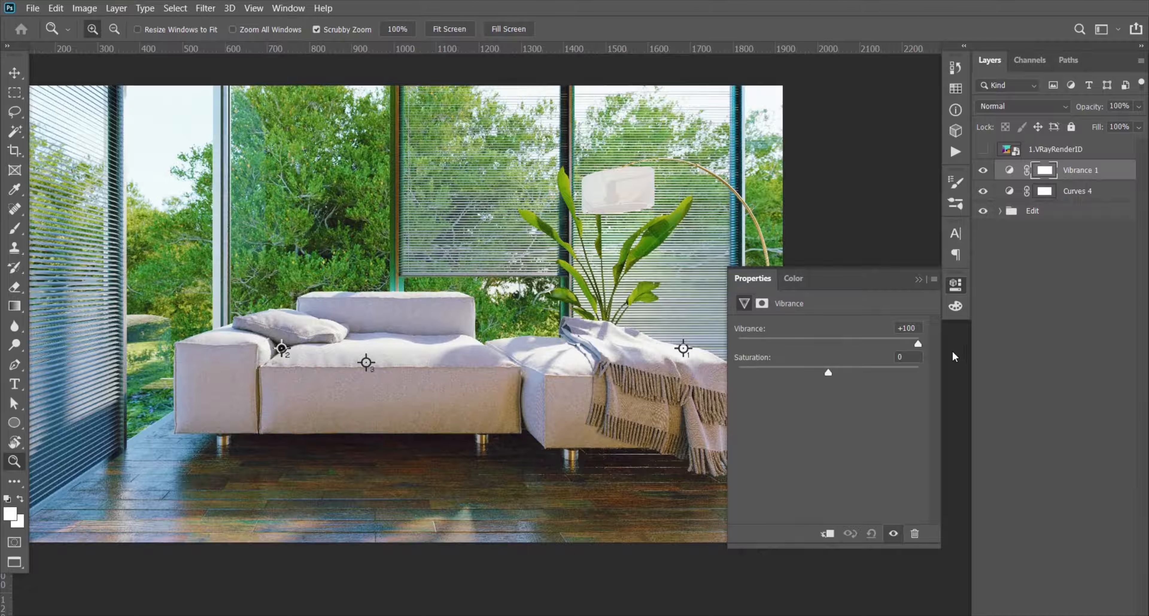
drag(879, 349, 816, 348)
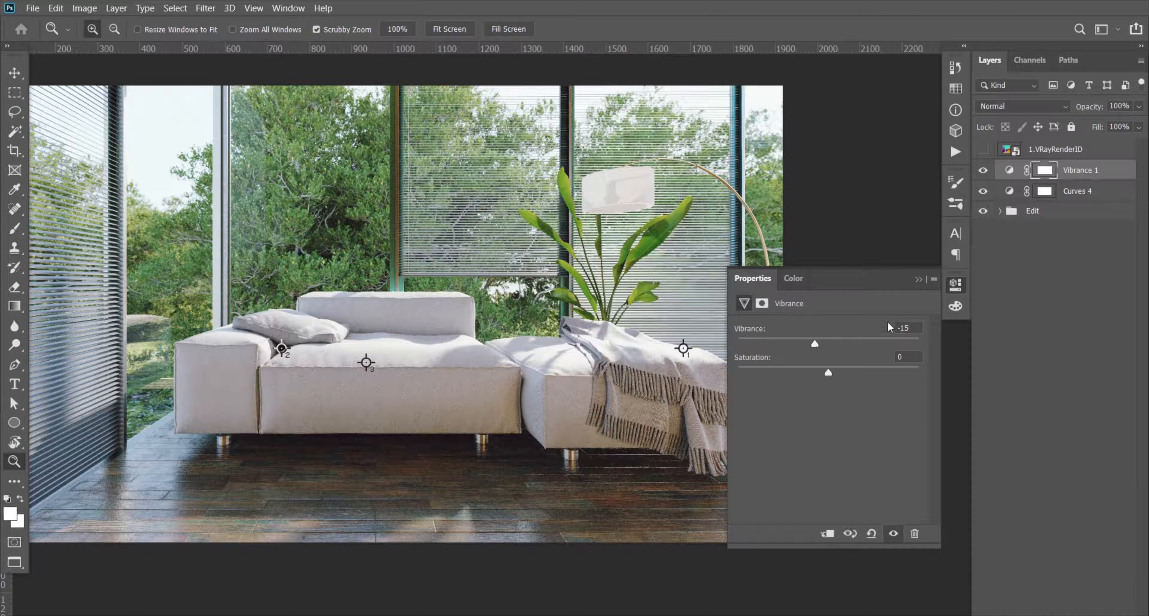
- Collapse the Vibrance properties and toggle the Vibrance 1 layer's visibility to compare its effect on the whole image
click(919, 280)
drag(671, 324, 564, 374)
key(space)
key(space)
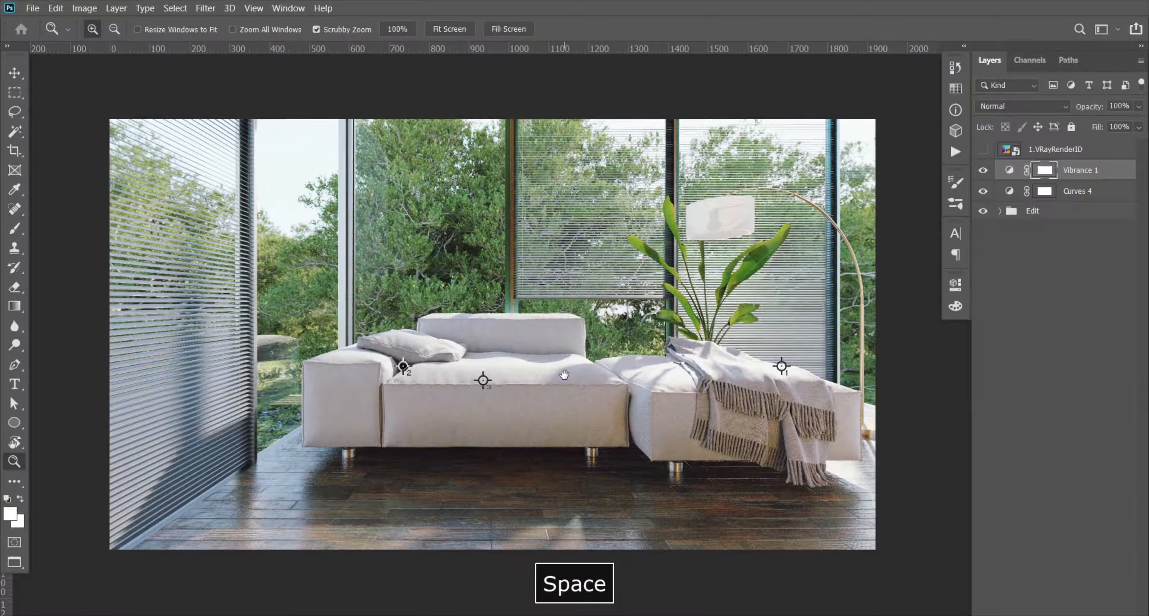
click(983, 170)
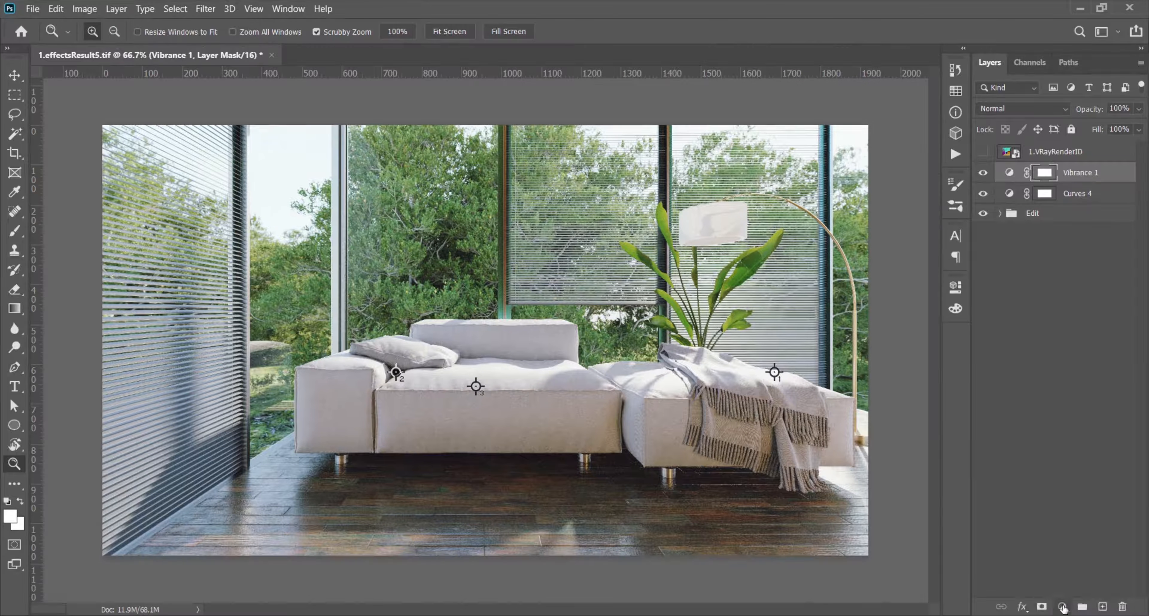
- Add a Selective Color adjustment layer with default settings above Vibrance 1 and collapse its properties
click(1062, 608)
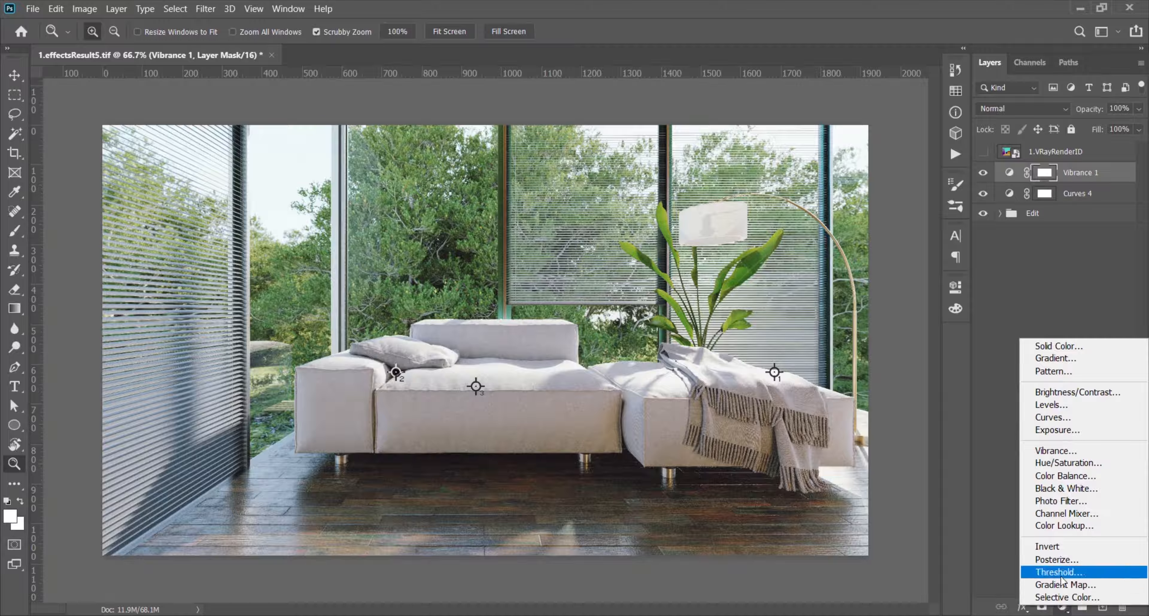
click(1066, 598)
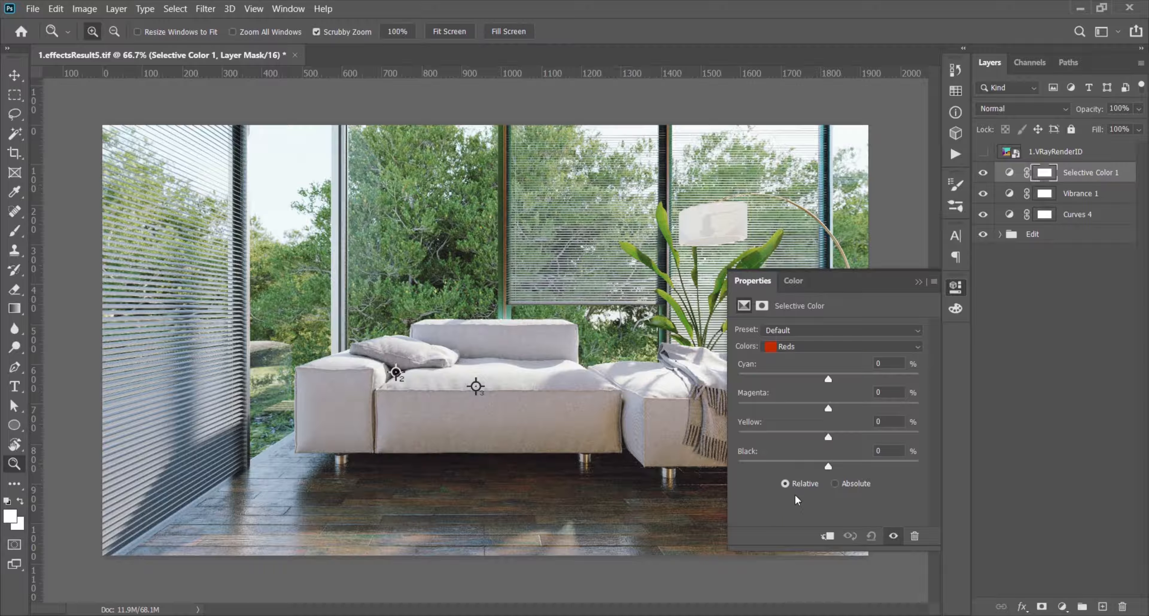
click(918, 282)
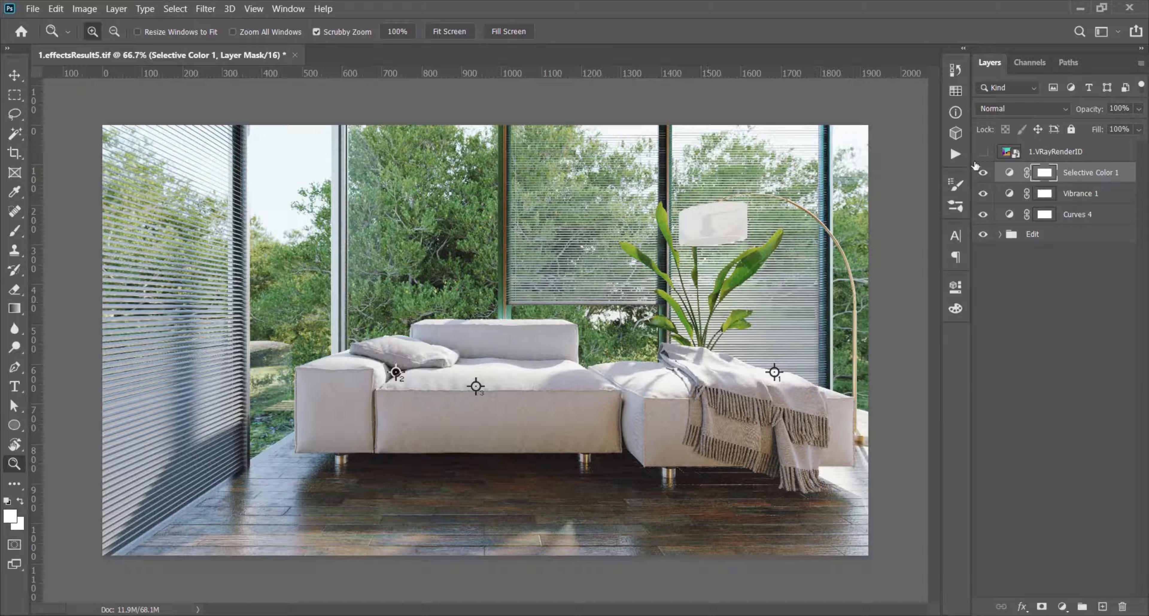
- Show the 1.VRayRenderID layer and select its tan floor area with the Magic Wand
click(983, 155)
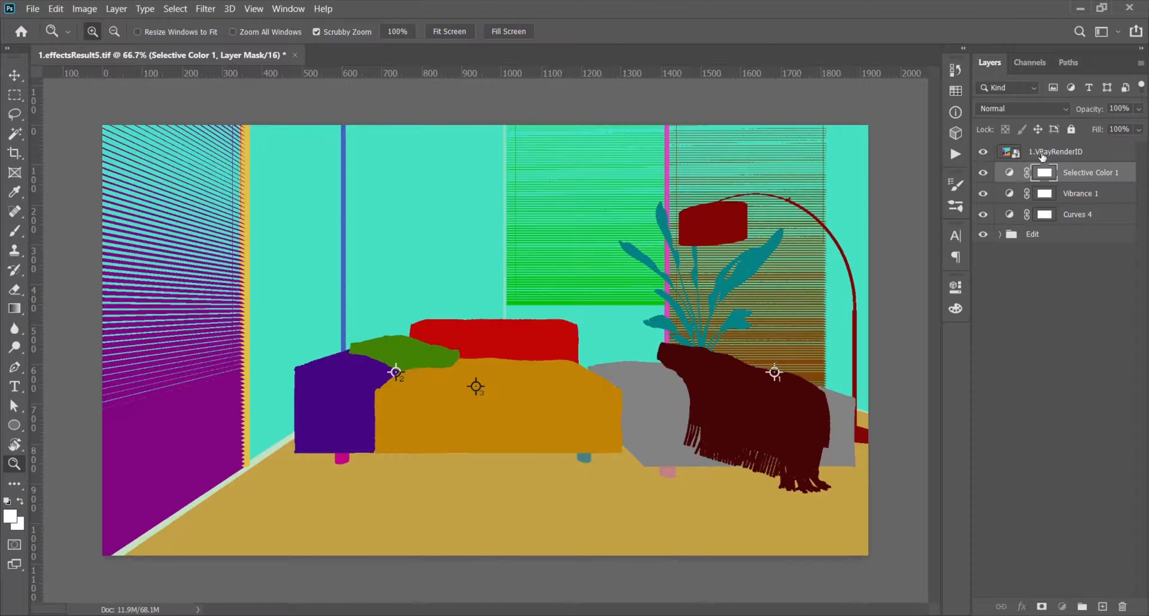
click(1041, 159)
key(w)
click(462, 499)
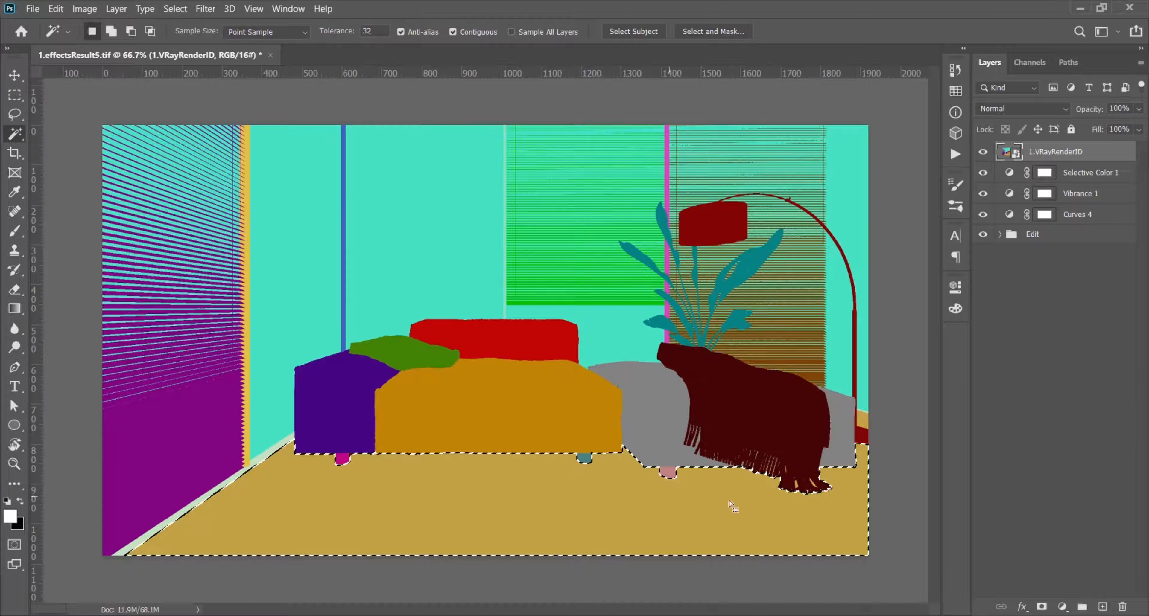
- Add the floor patches between the blanket fringes to the Magic Wand selection, and extend the selection to similar colours
scroll(859, 468, up, 8)
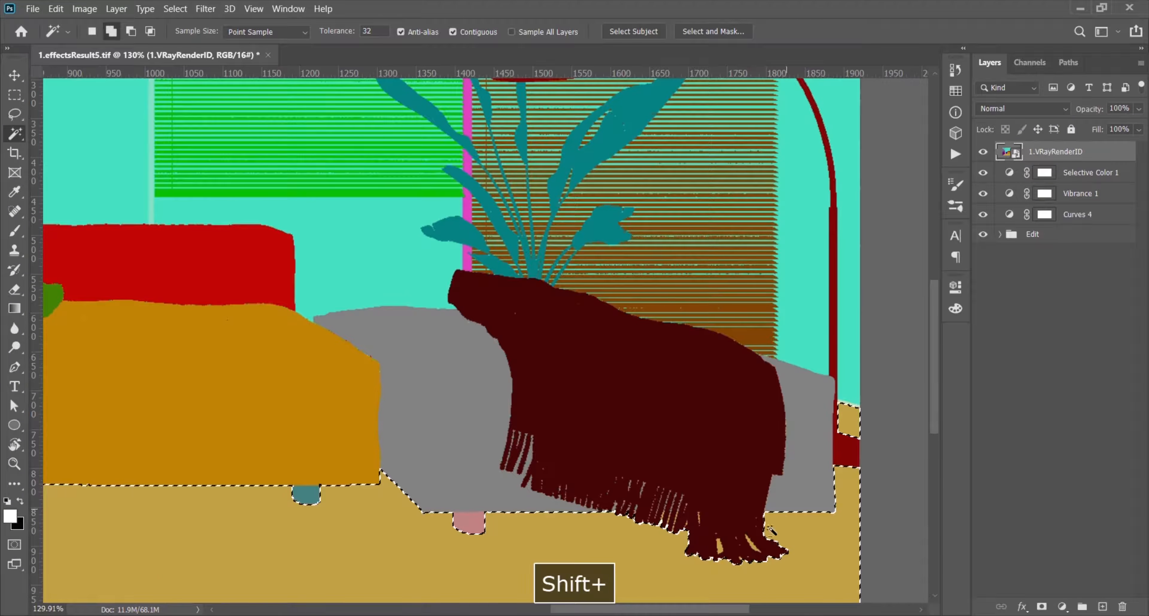
scroll(760, 535, up, 10)
shift+click(748, 535)
shift+click(668, 535)
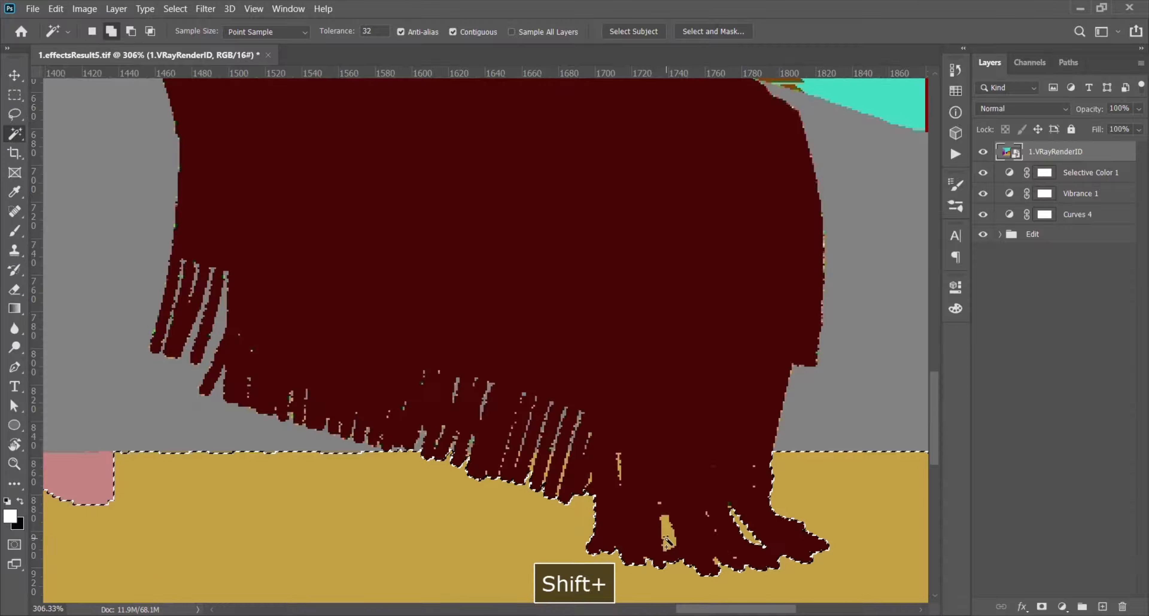
click(175, 9)
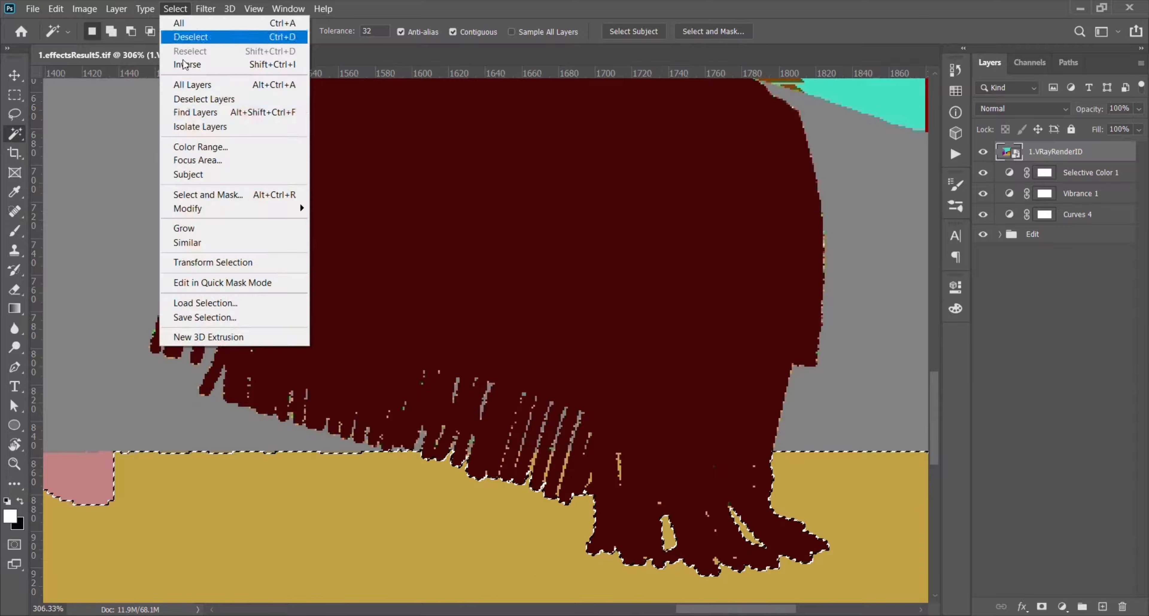
click(187, 242)
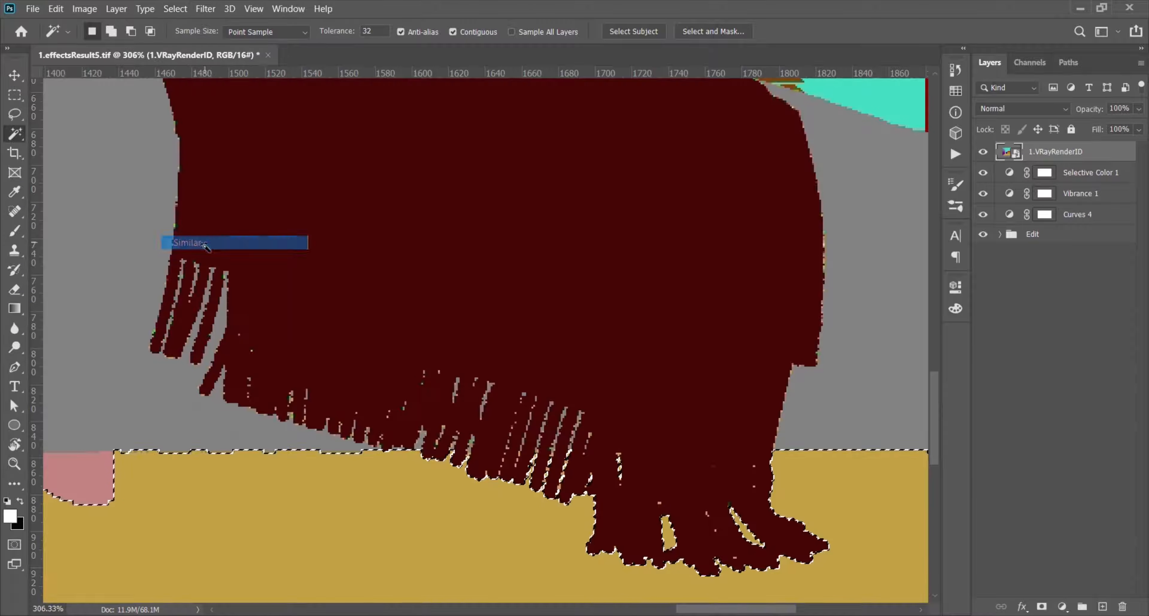
- Subtract the stray areas on the orange column and the sofa from the selection with the Lasso tool
scroll(624, 339, down, 3)
scroll(629, 347, down, 5)
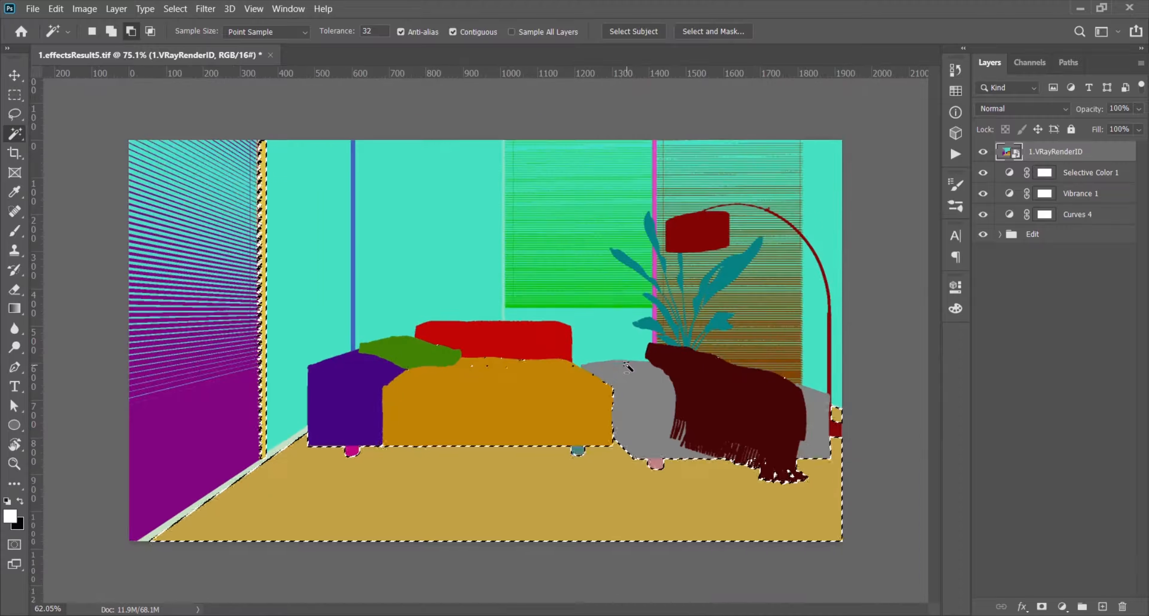
click(15, 114)
key(alt)
mouse_move(248, 118)
mouse_down()
mouse_move(270, 467)
mouse_move(287, 441)
mouse_move(295, 131)
mouse_up()
mouse_move(424, 319)
mouse_down()
mouse_move(363, 394)
mouse_move(754, 425)
mouse_move(807, 382)
mouse_move(569, 282)
mouse_move(447, 315)
mouse_up()
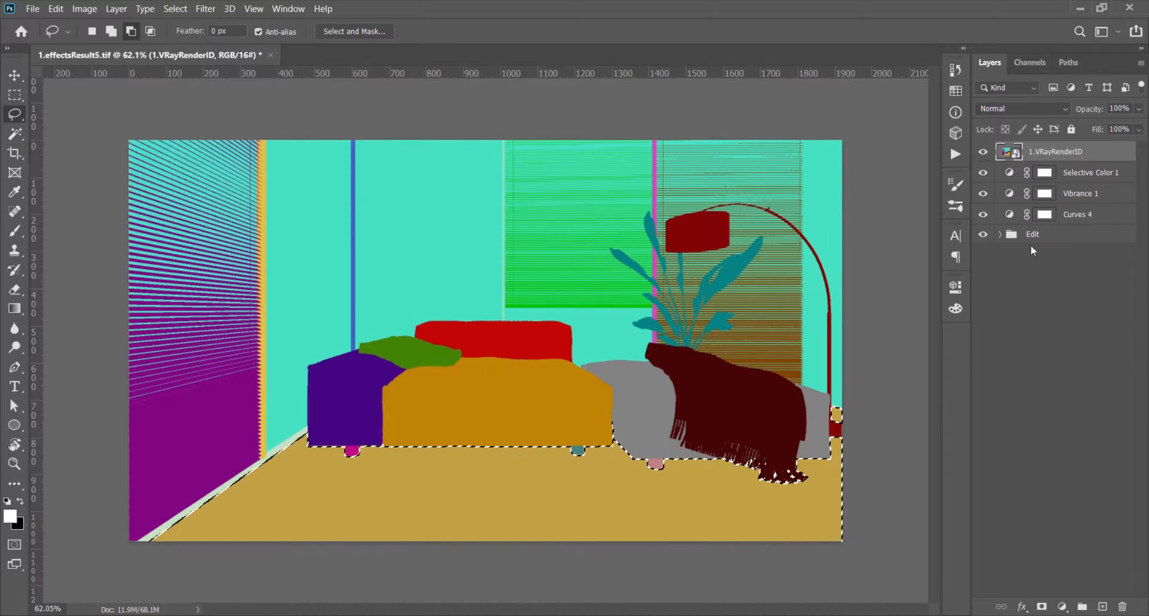
- Invert the floor selection so it covers everything except the floor, and hide the 1.VRayRenderID layer
click(983, 152)
click(983, 152)
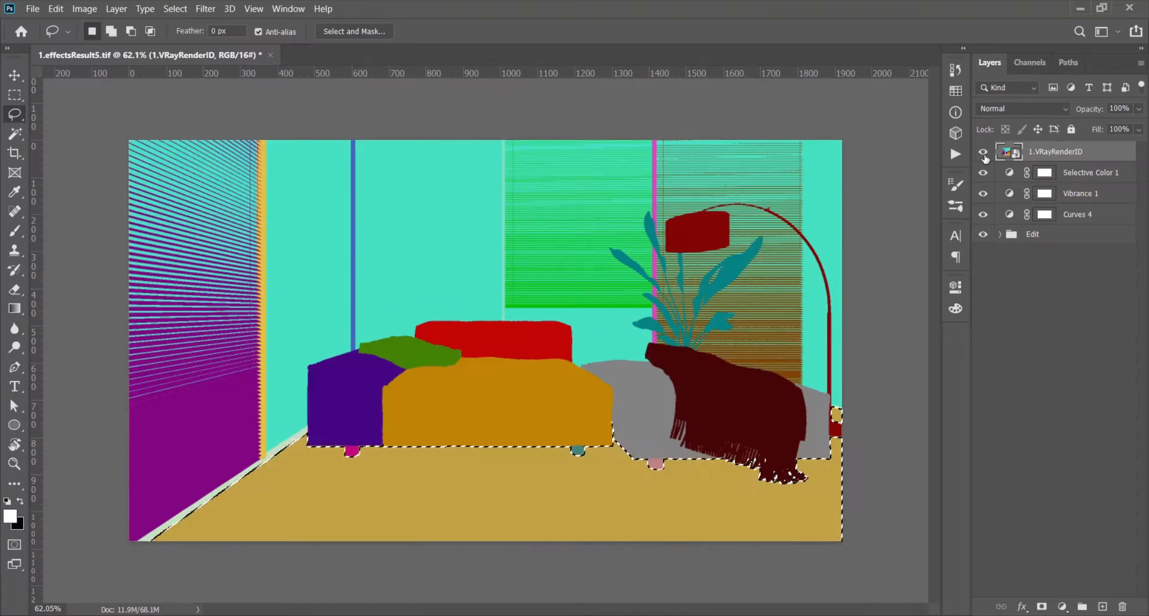
click(983, 152)
click(983, 152)
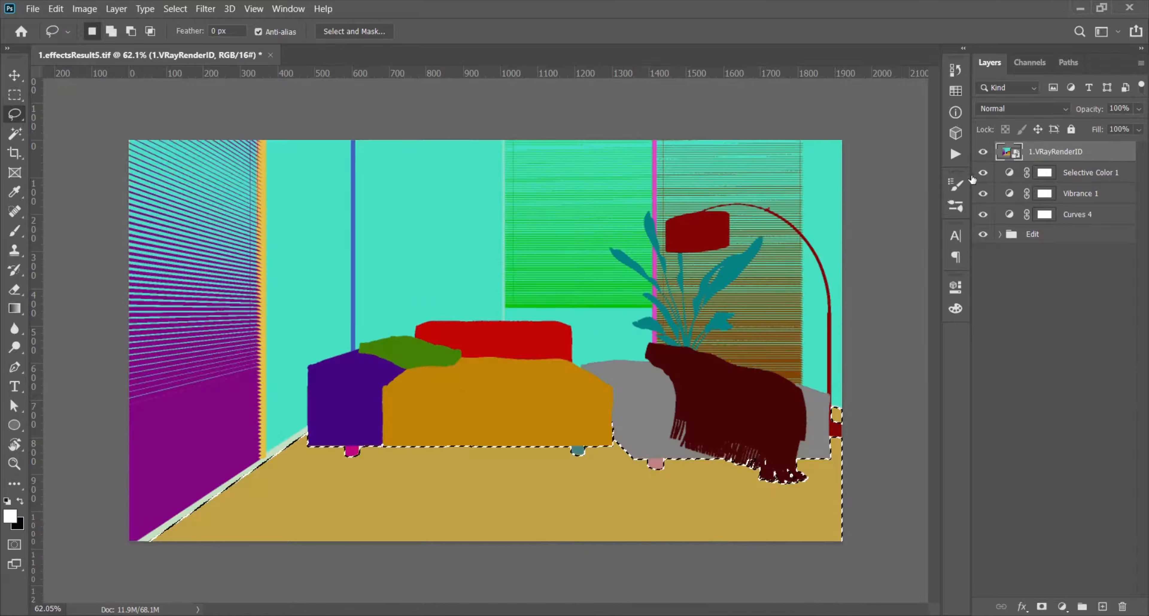
right_click(608, 475)
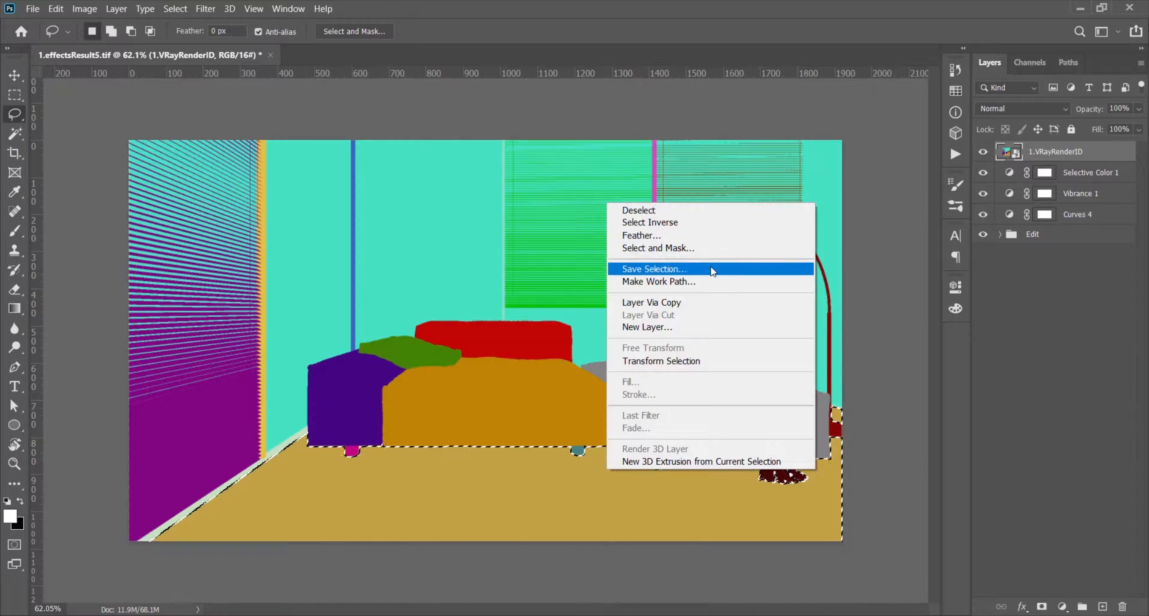
click(713, 224)
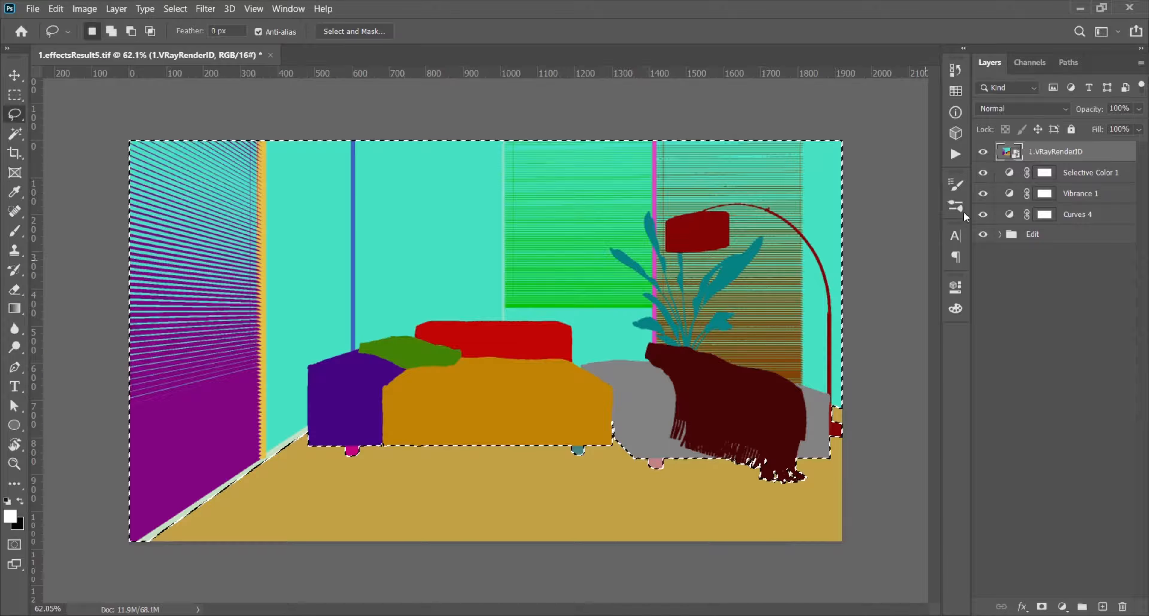
click(983, 152)
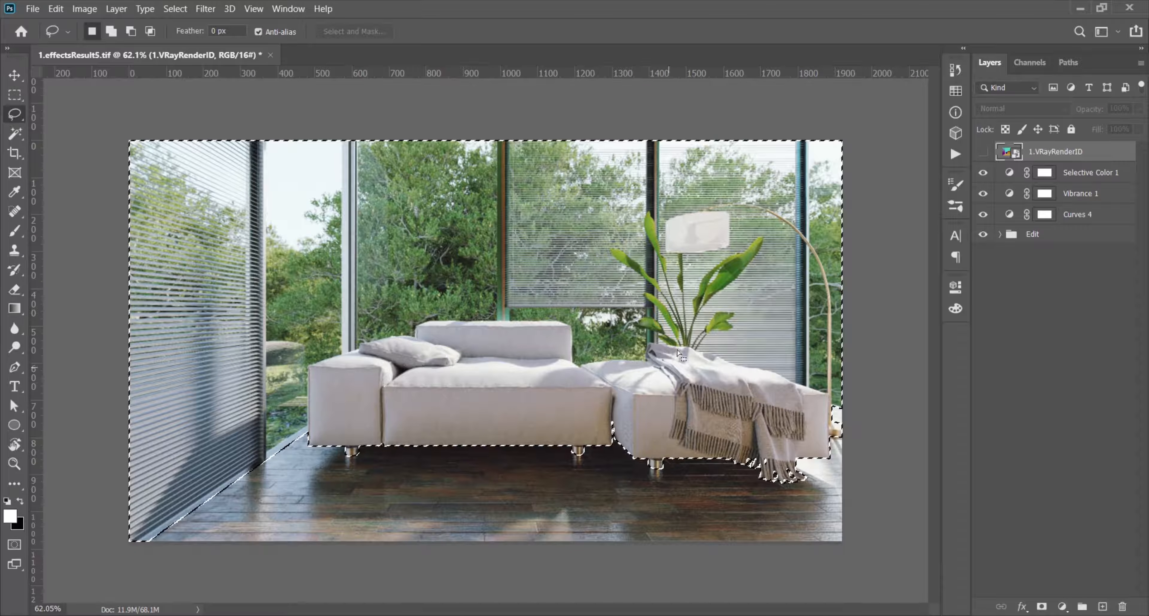
- Open the Selective Color 1 adjustment's properties and choose Yellows as the colour range
click(1009, 175)
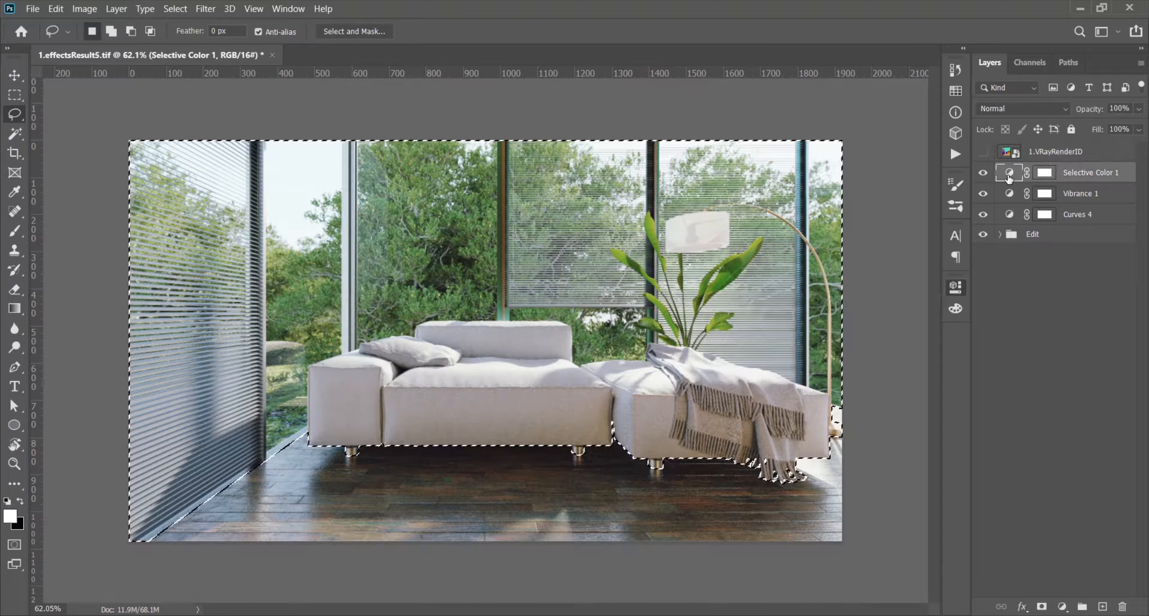
double_click(1009, 177)
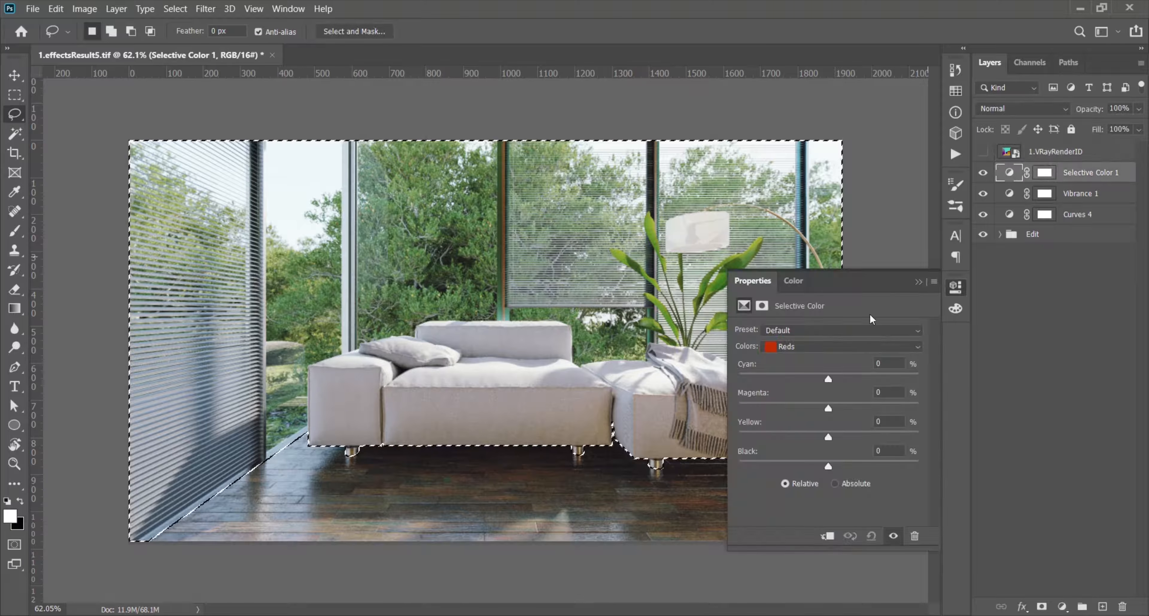
click(851, 349)
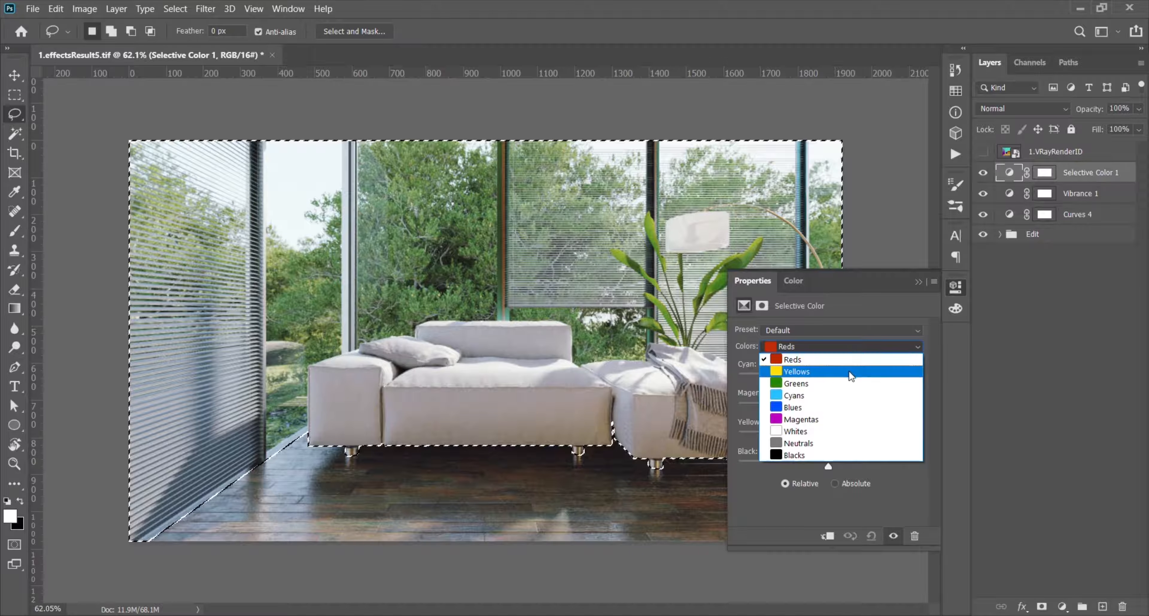
click(851, 373)
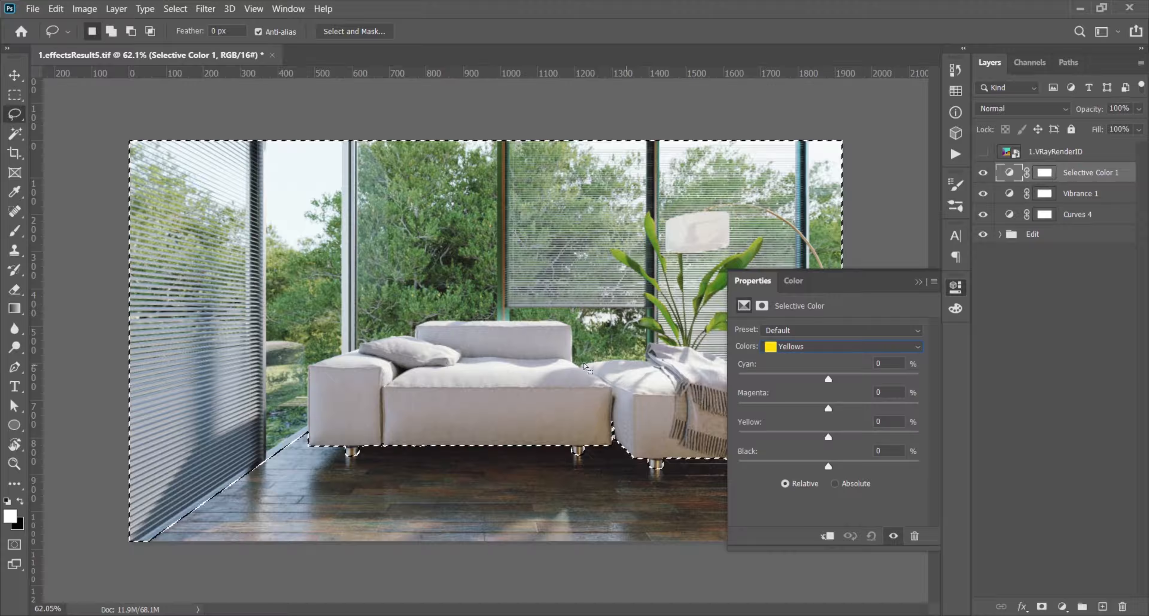
- Try raising Cyan to +70% for the Yellows across the whole image, and return it to 0
key(space)
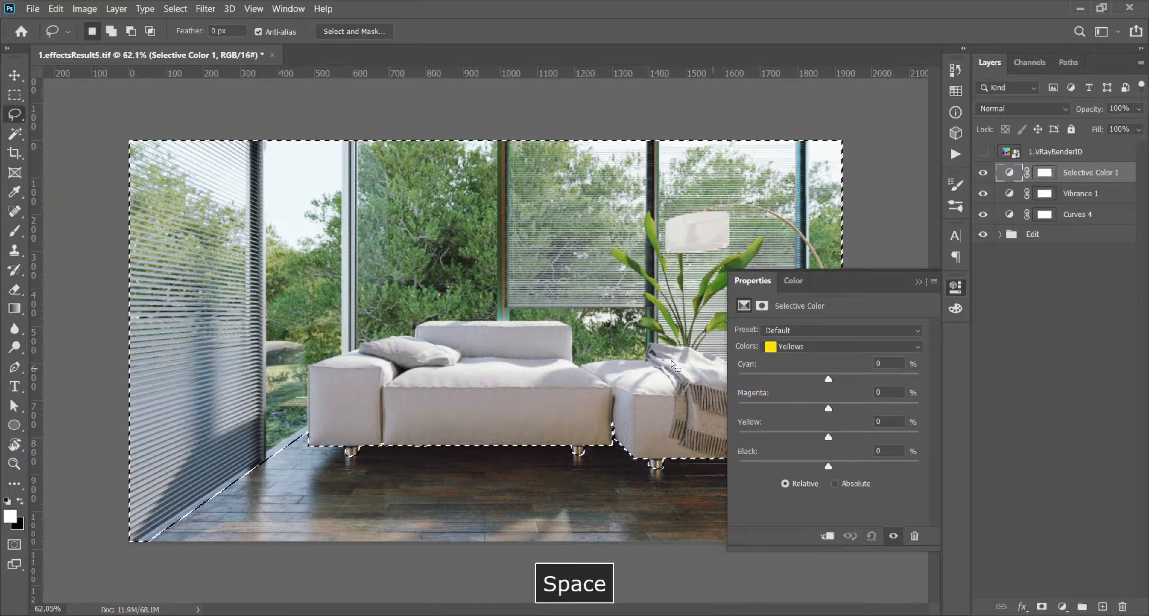
key(f)
key(space)
drag(628, 365, 426, 323)
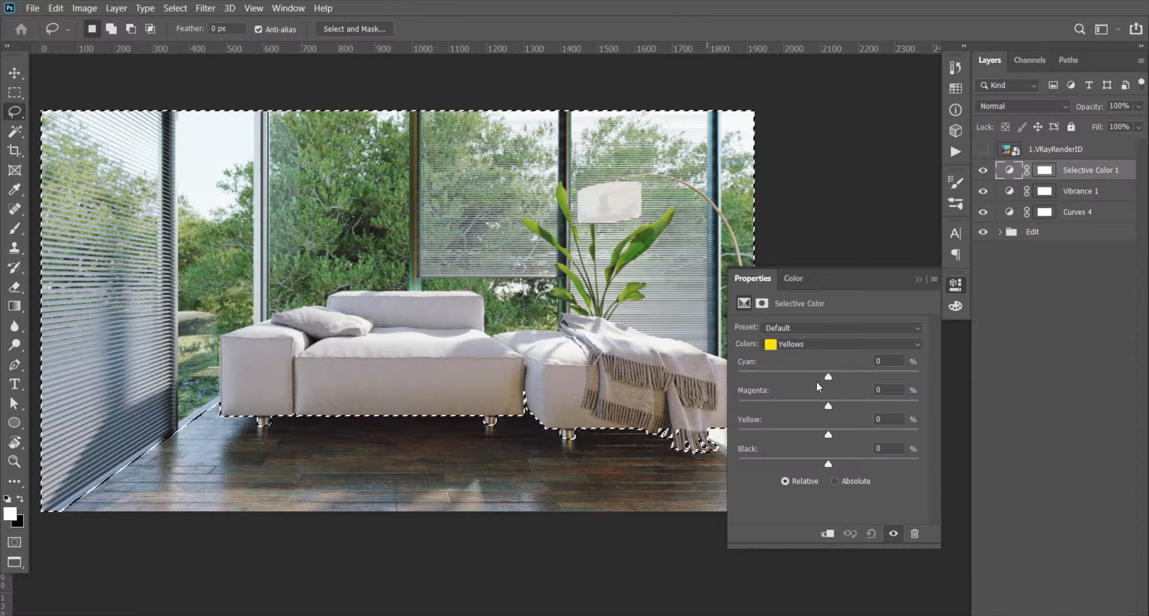
drag(828, 378, 854, 395)
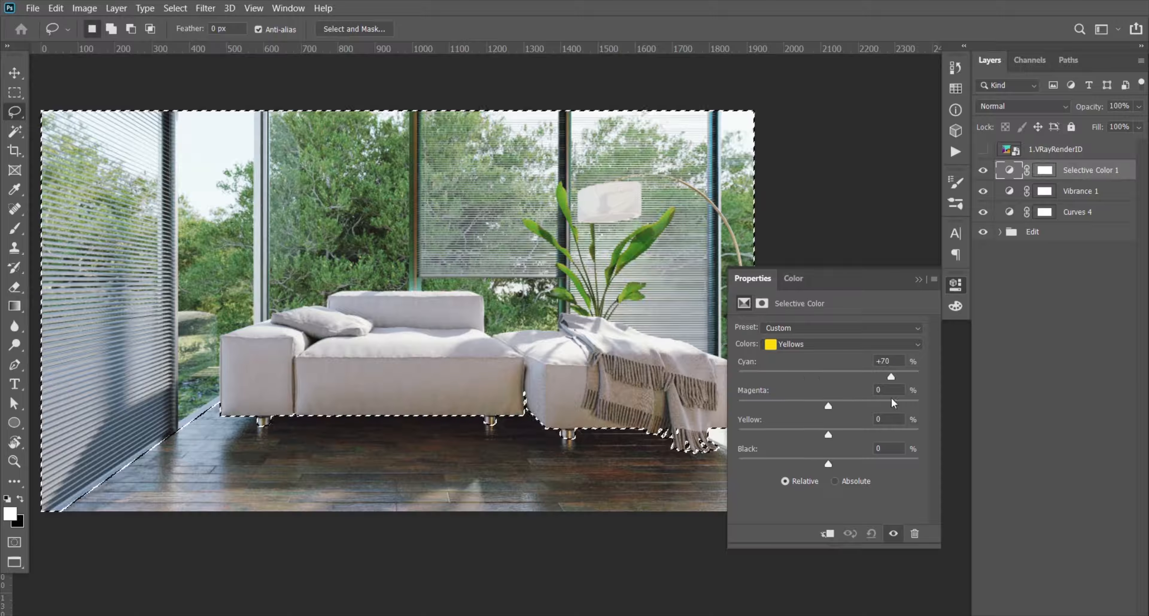
drag(892, 399, 830, 399)
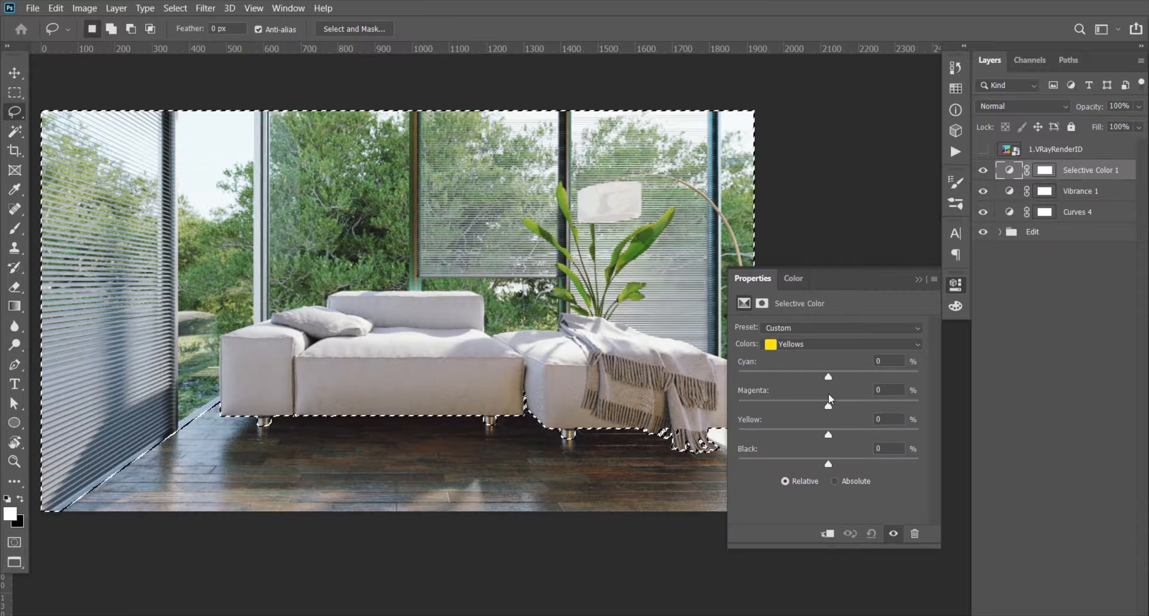
- Delete the Selective Color 1 layer's white mask and add a new layer mask from the inverted floor selection
click(1044, 170)
right_click(1042, 174)
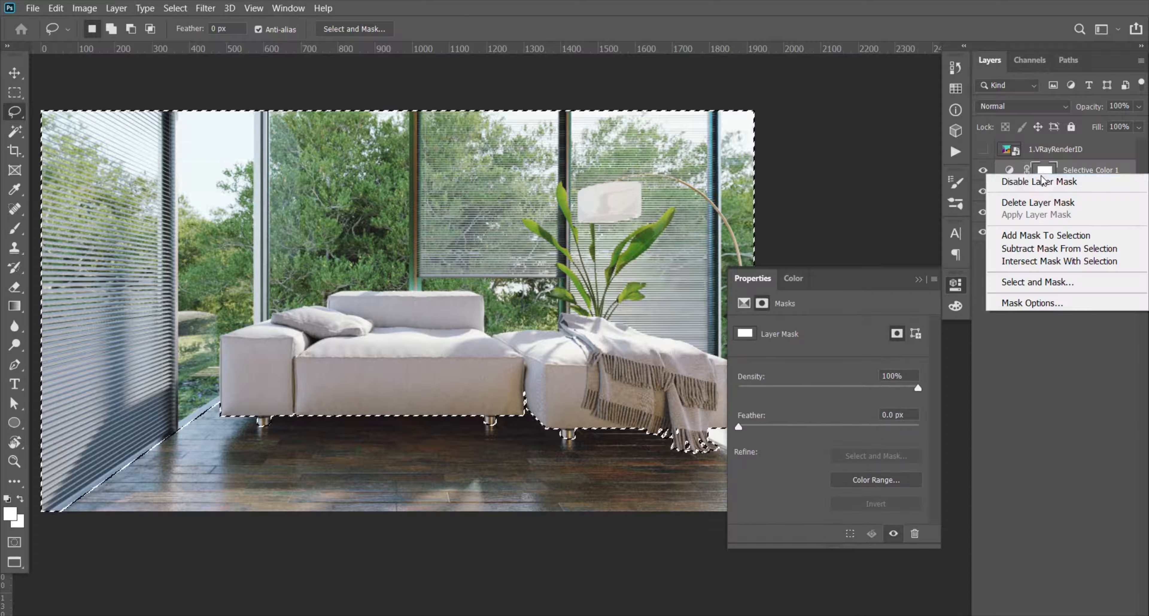
click(1038, 203)
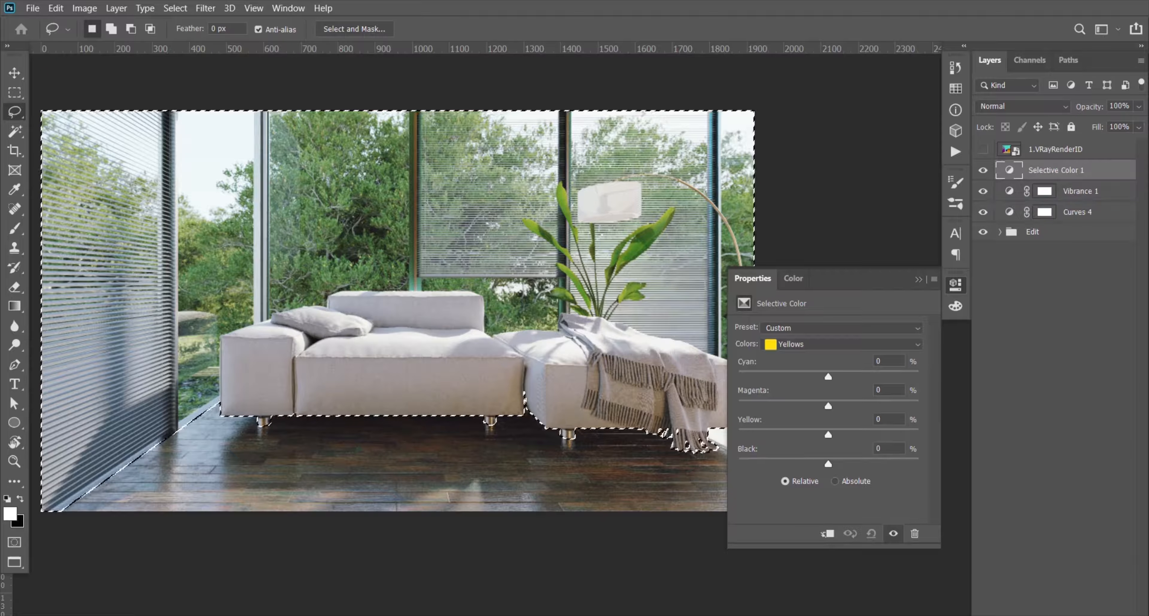
key(f)
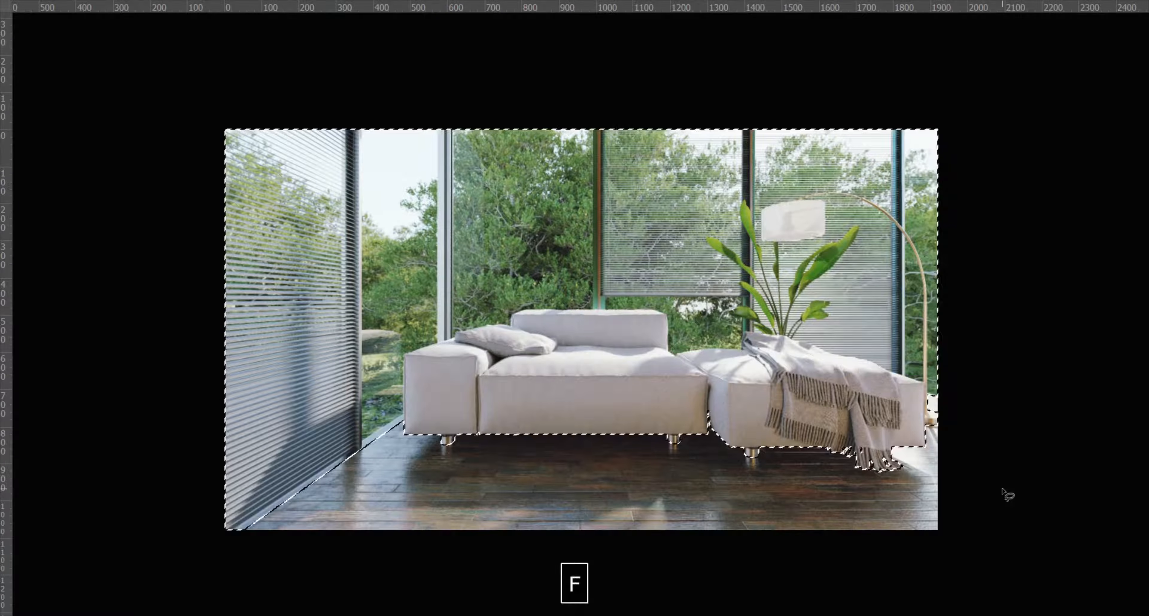
key(f)
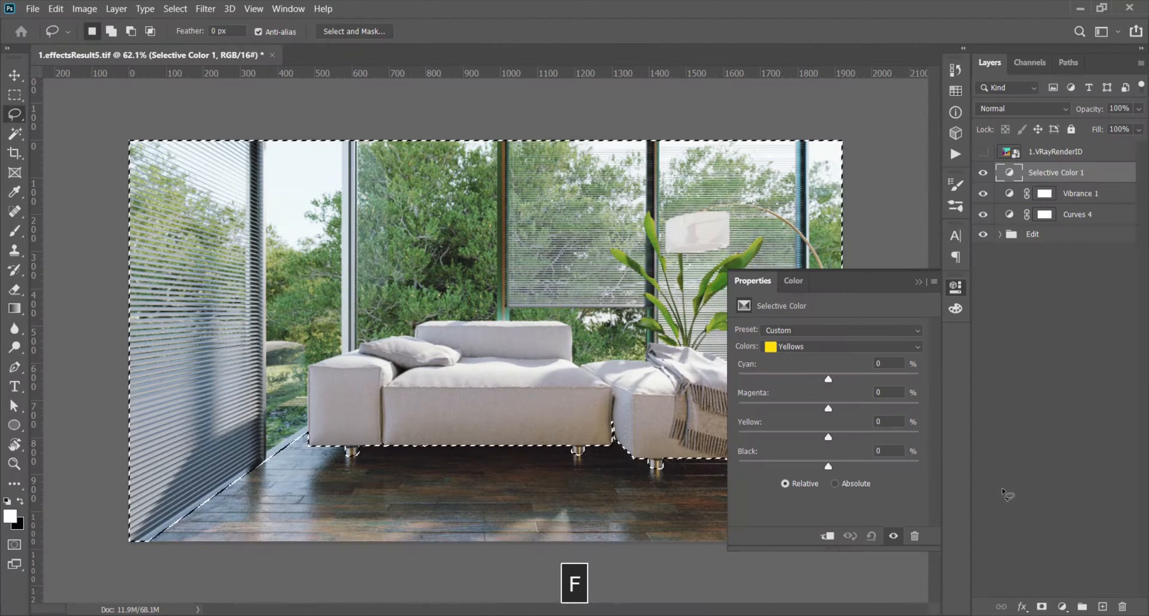
click(1043, 607)
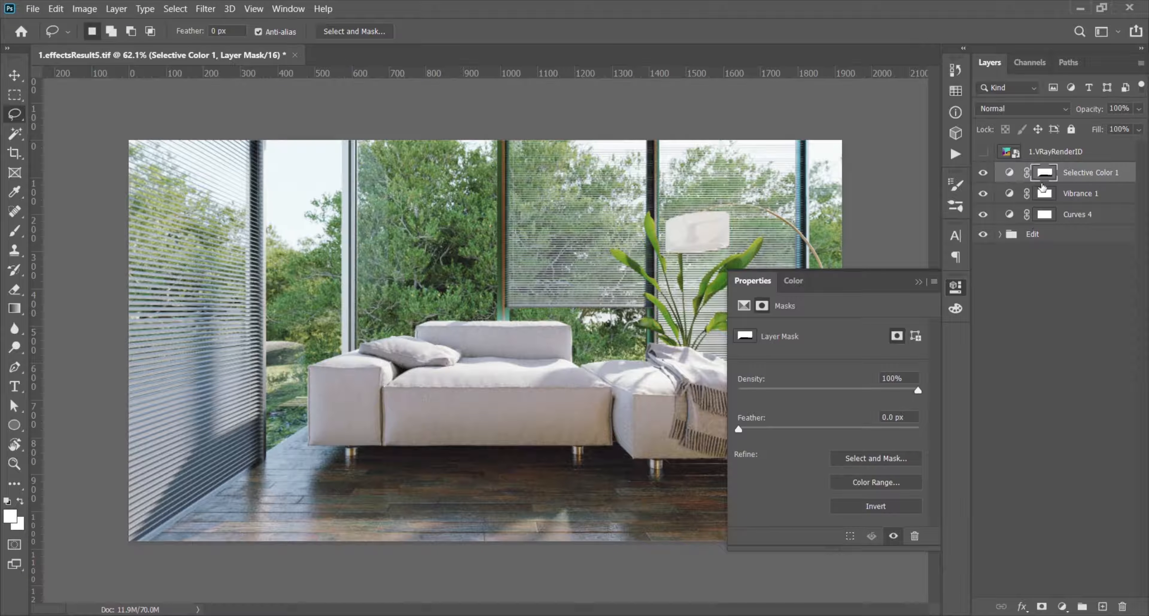
- Set Cyan to -30% for the Yellows in the masked Selective Color 1 adjustment
click(1009, 173)
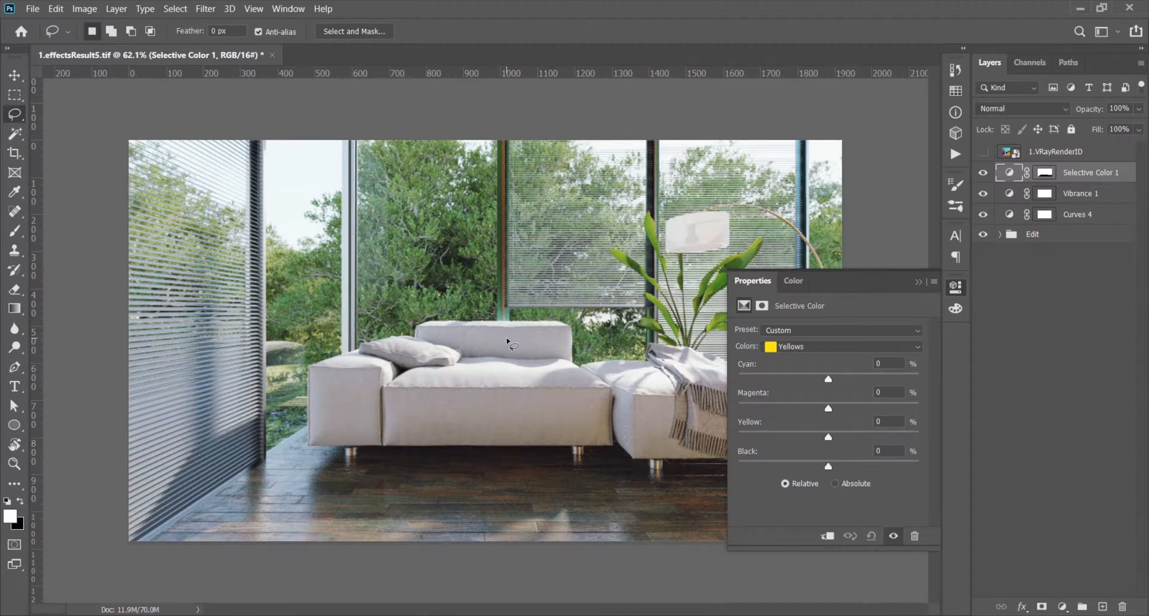
key(f)
key(space)
drag(575, 359, 391, 319)
drag(828, 377, 802, 390)
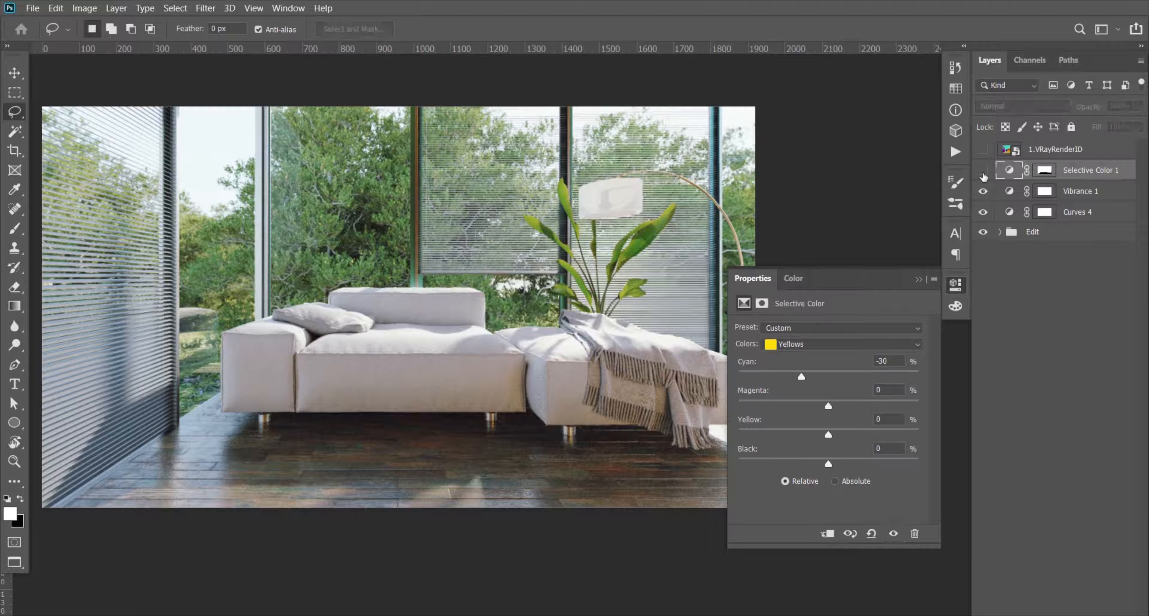
- Set the Yellows' Magenta to +30%, Yellow to -10% and Black to -5% in Selective Color 1
drag(826, 406, 891, 407)
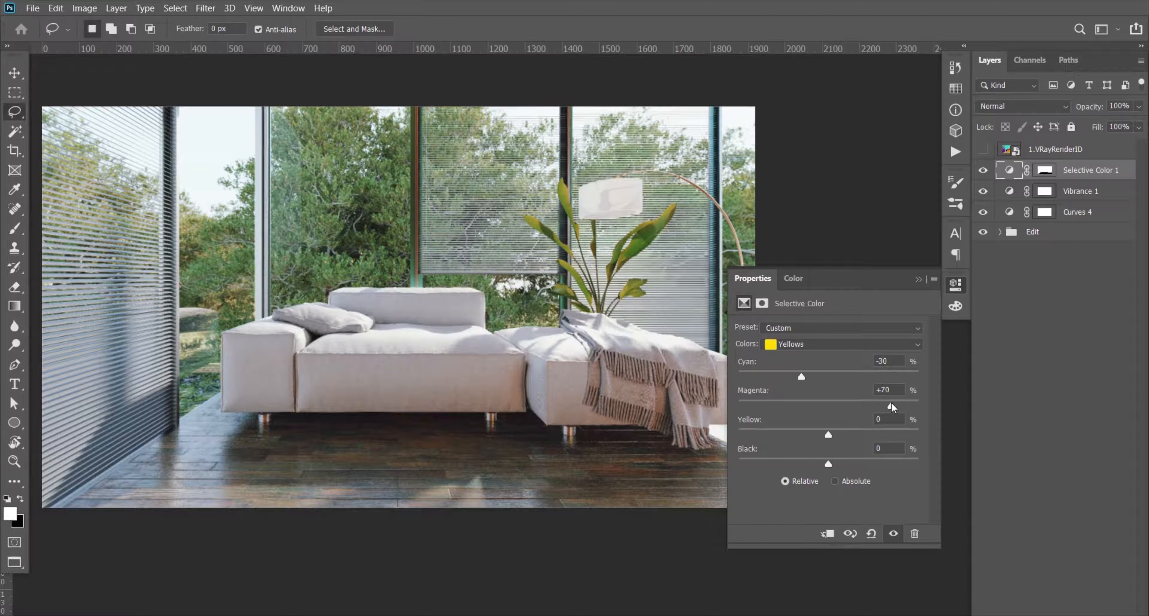
text(30)
key(Return)
drag(828, 435, 826, 462)
text(5)
key(Return)
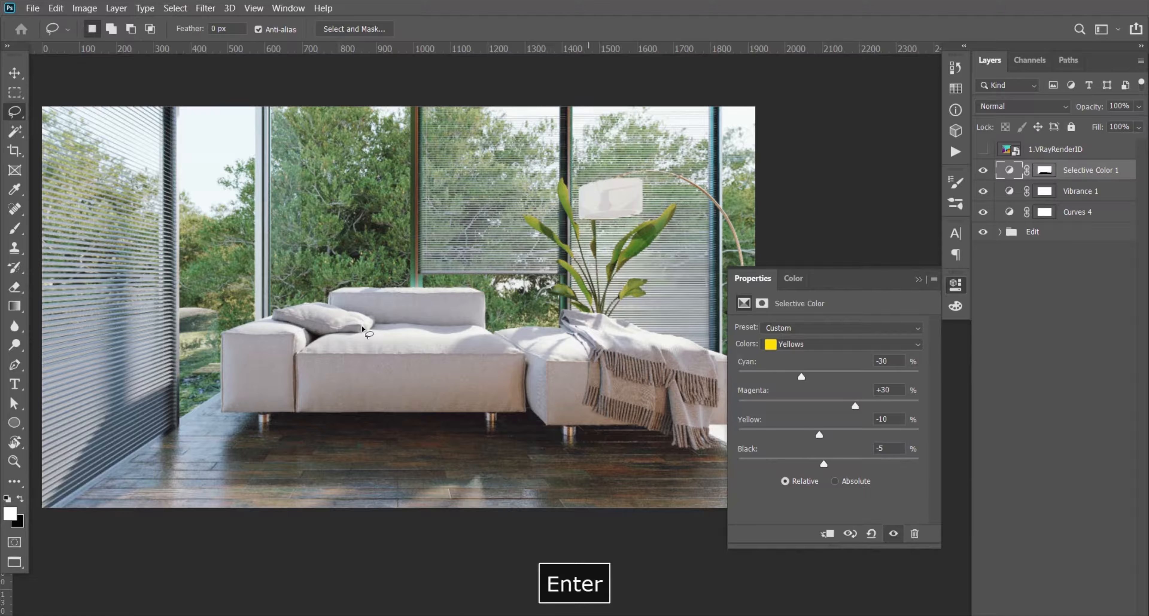
- Collapse the Selective Color properties and toggle the Selective Color 1 layer's visibility to compare its effect on the whole image
key(z)
mouse_move(488, 274)
mouse_down()
mouse_move(478, 274)
mouse_move(495, 274)
mouse_up()
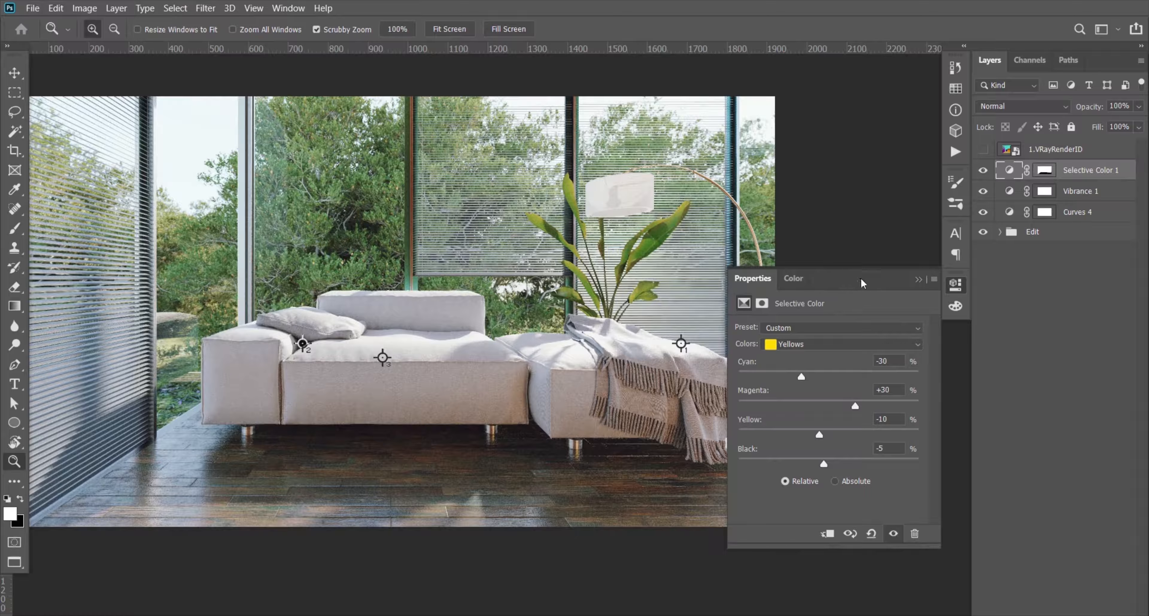
click(918, 280)
drag(612, 301, 638, 301)
key(space)
drag(548, 303, 639, 329)
key(shift+f)
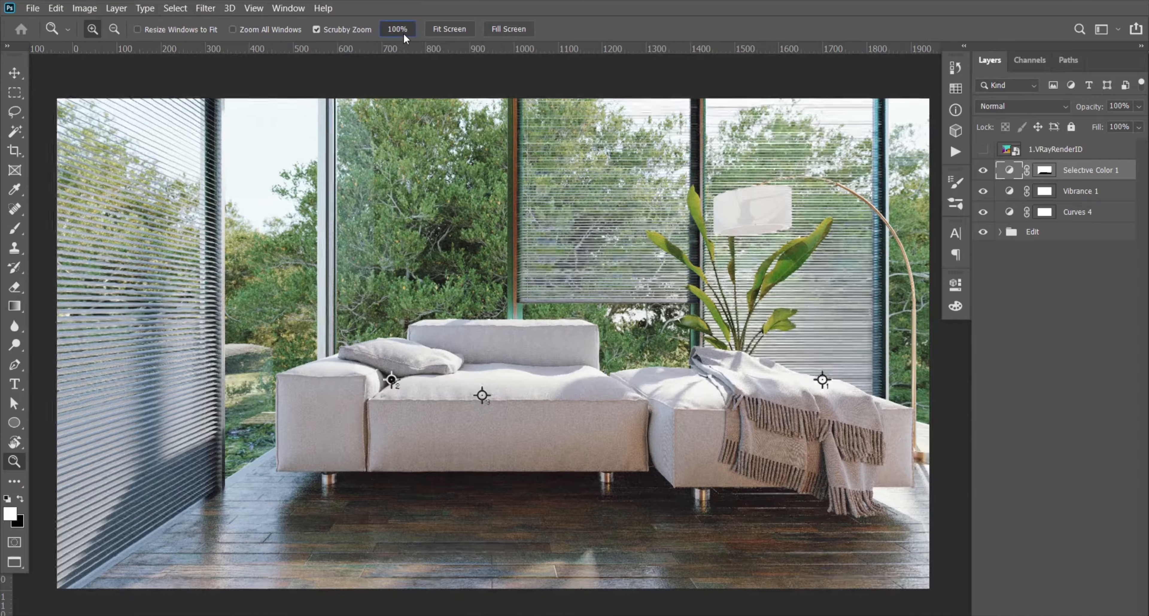
click(982, 170)
click(983, 173)
click(983, 174)
click(983, 174)
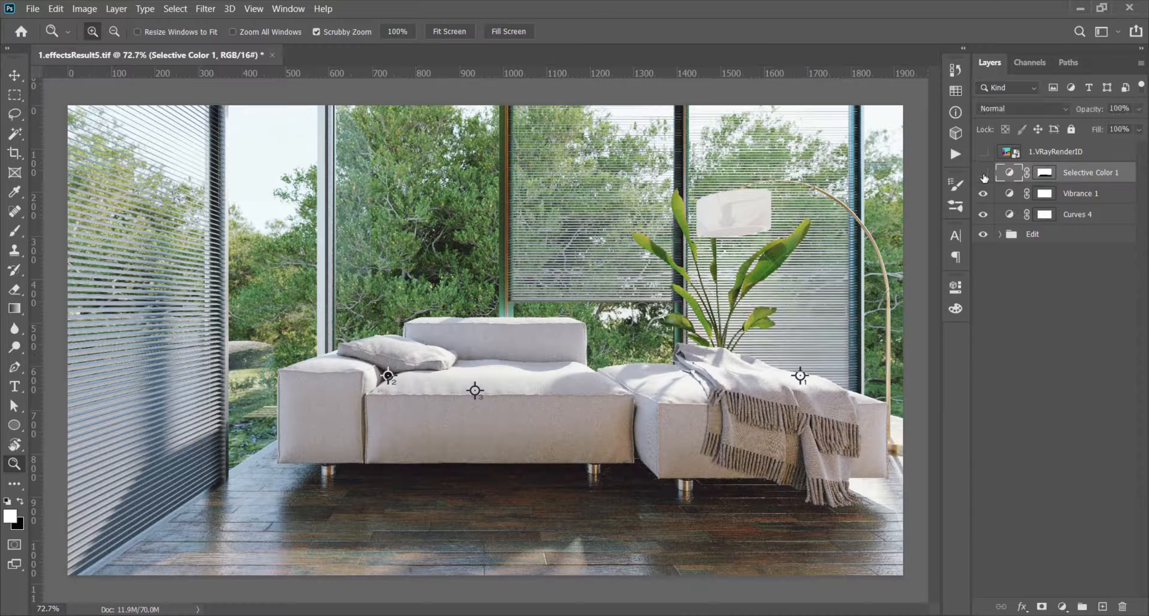
click(984, 175)
key(F5)
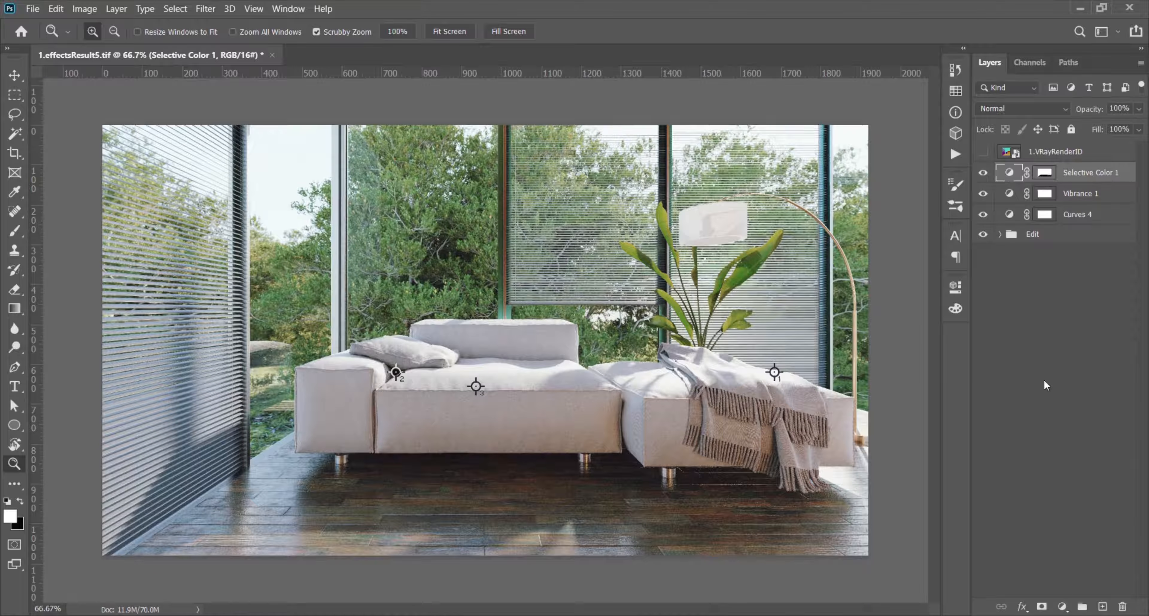
- Add a Brightness/Contrast adjustment layer above Selective Color 1 and select the Selective Color 1 layer's mask
click(1062, 607)
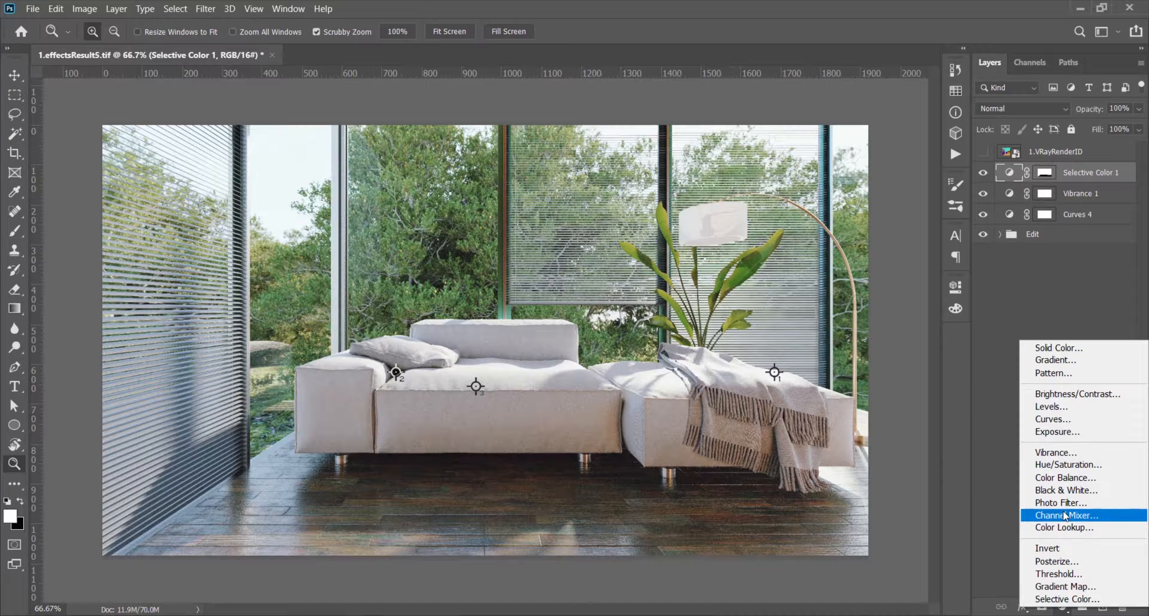
click(1080, 394)
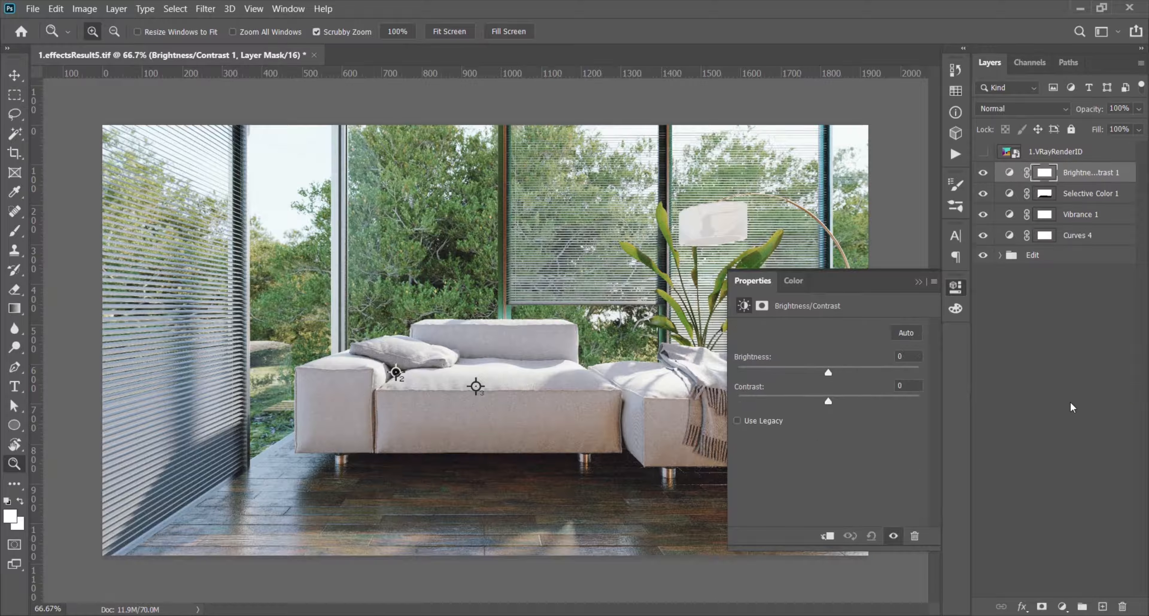
click(1045, 193)
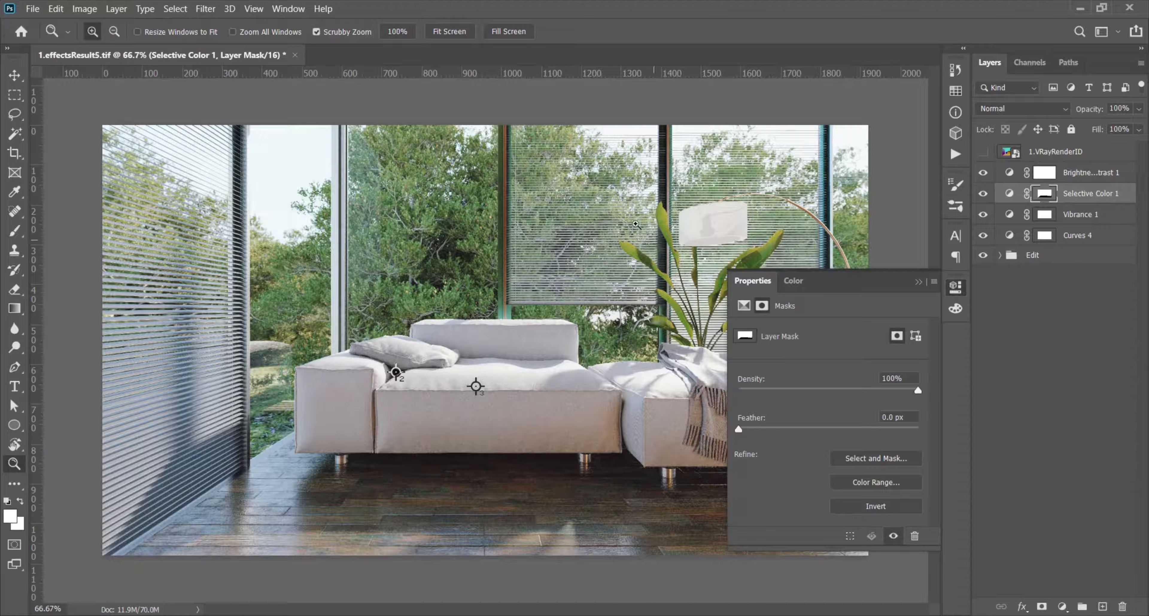
- Copy the Selective Color 1 layer's mask onto the Brightness/Contrast 1 layer, replacing its blank mask
drag(1044, 193, 1044, 179)
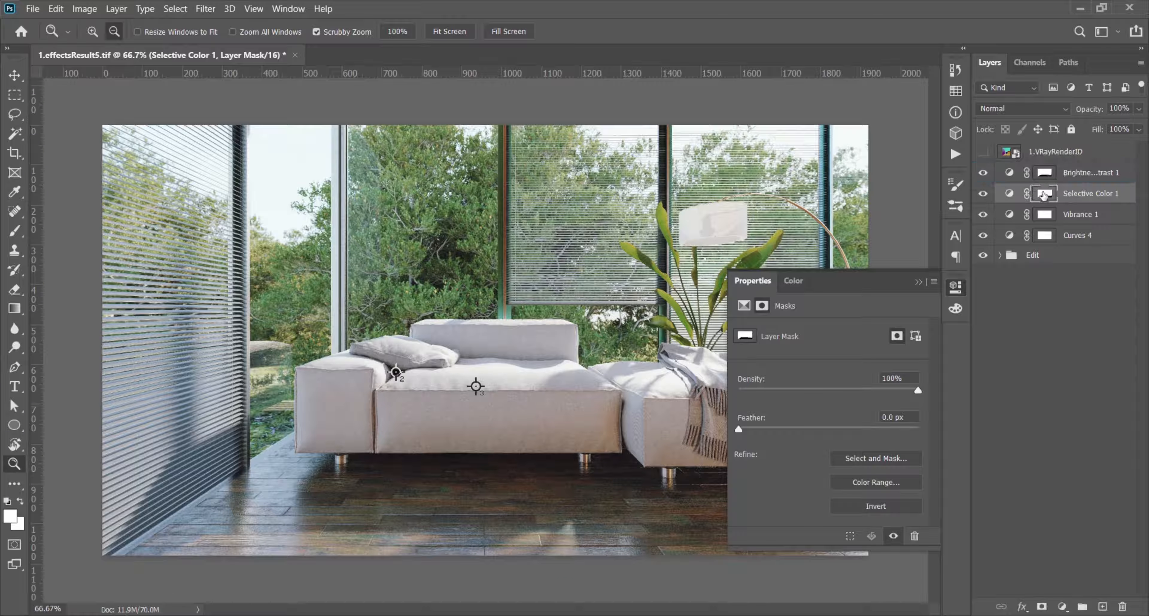
click(920, 283)
click(1010, 175)
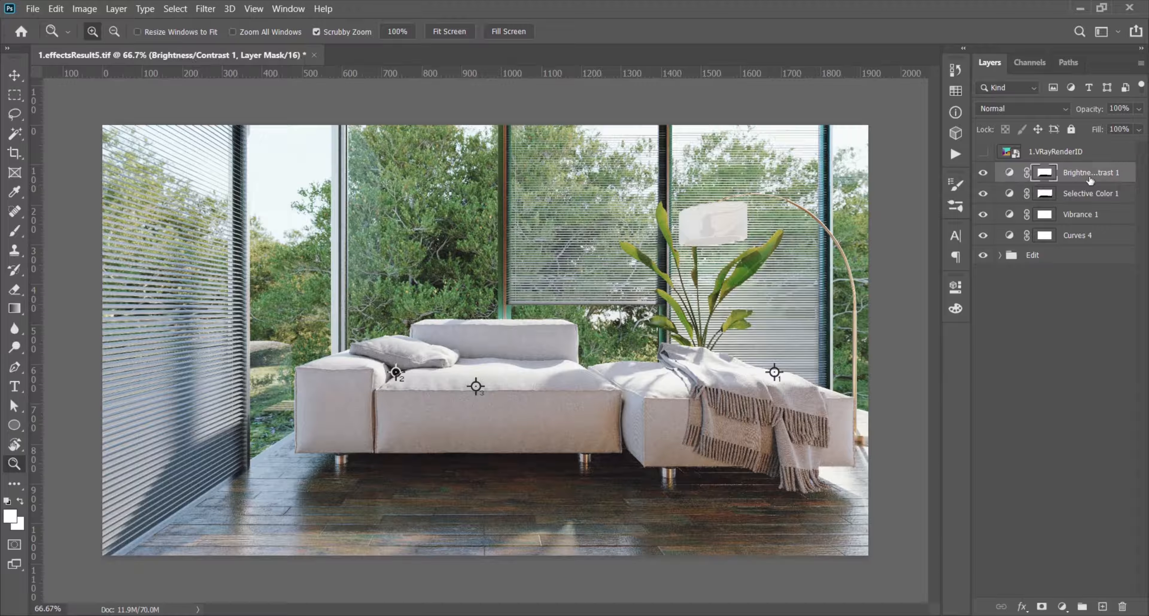
- Set Brightness to 20 in the masked Brightness/Contrast 1 adjustment
double_click(1010, 175)
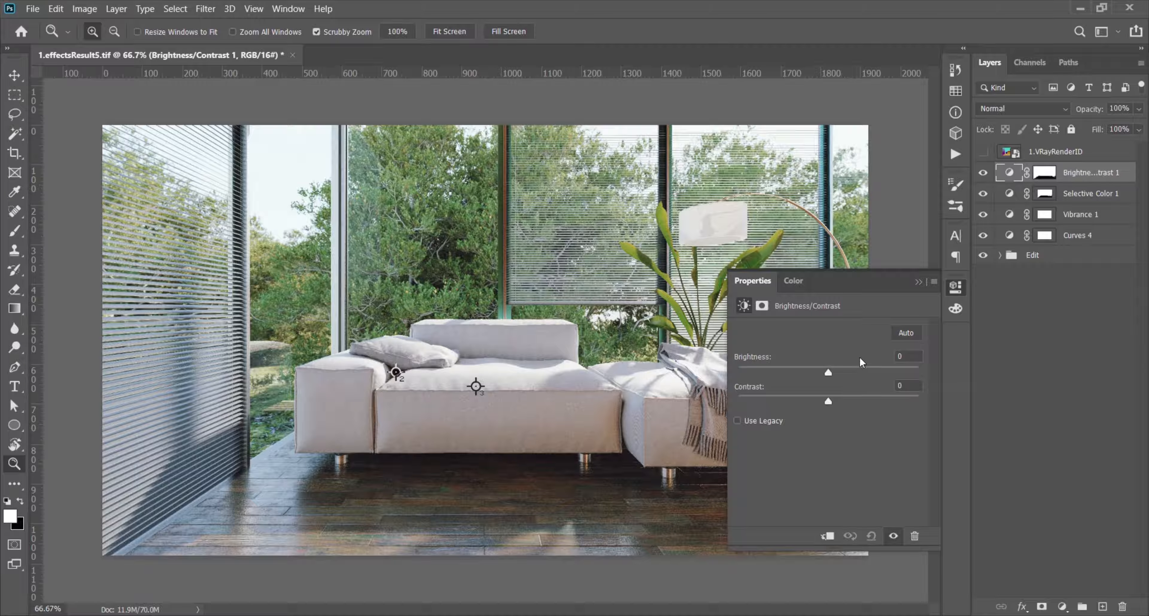
drag(829, 372, 790, 371)
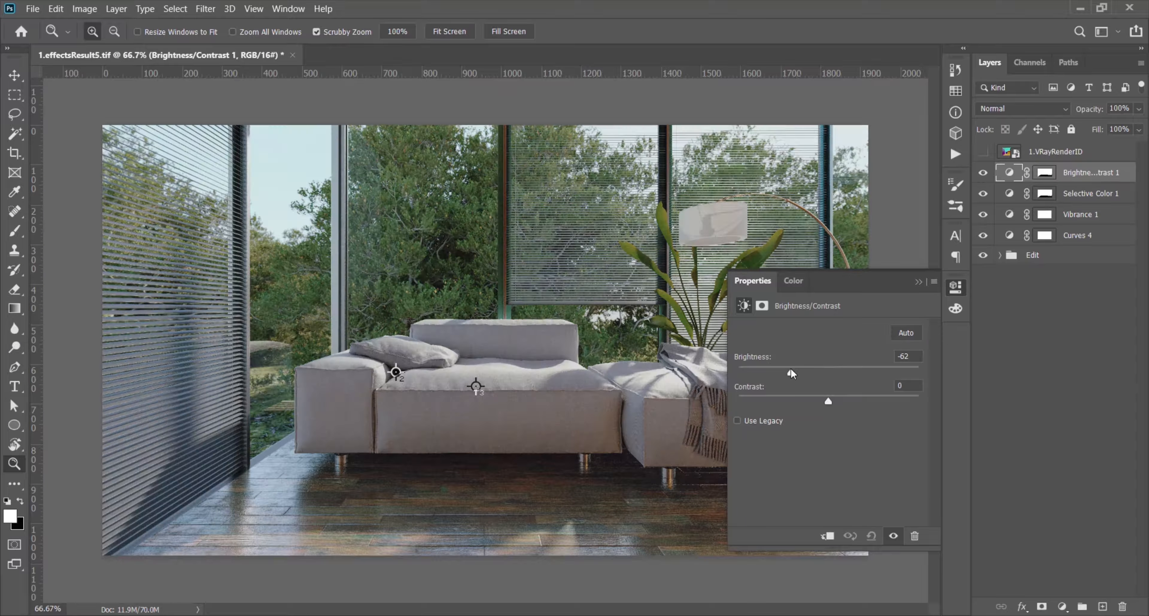
drag(791, 370, 840, 382)
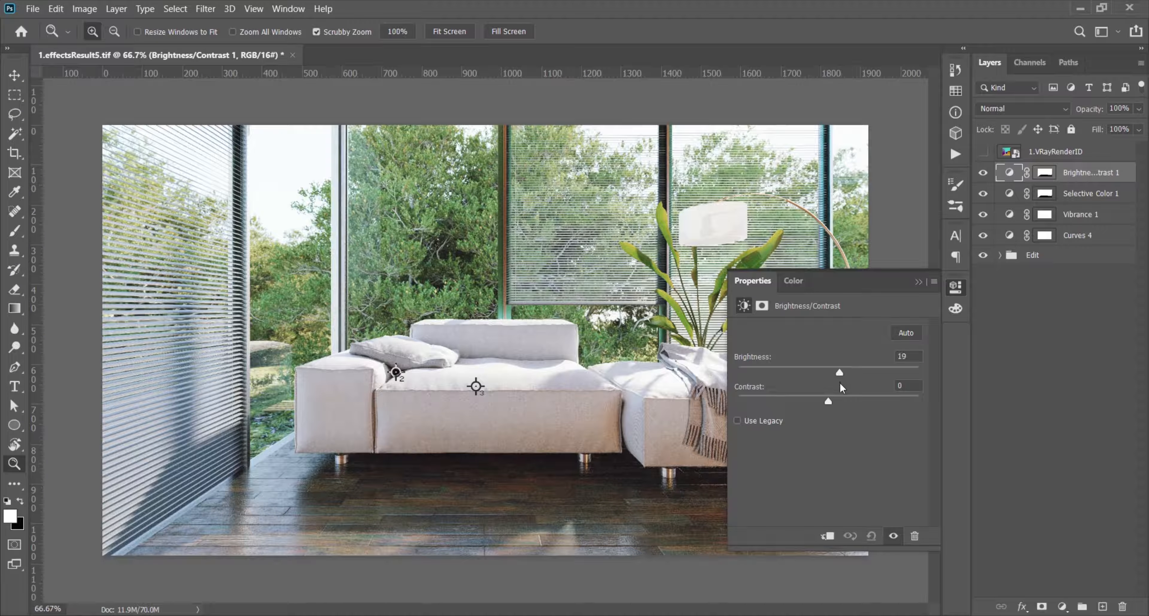
double_click(914, 352)
text(20)
key(Return)
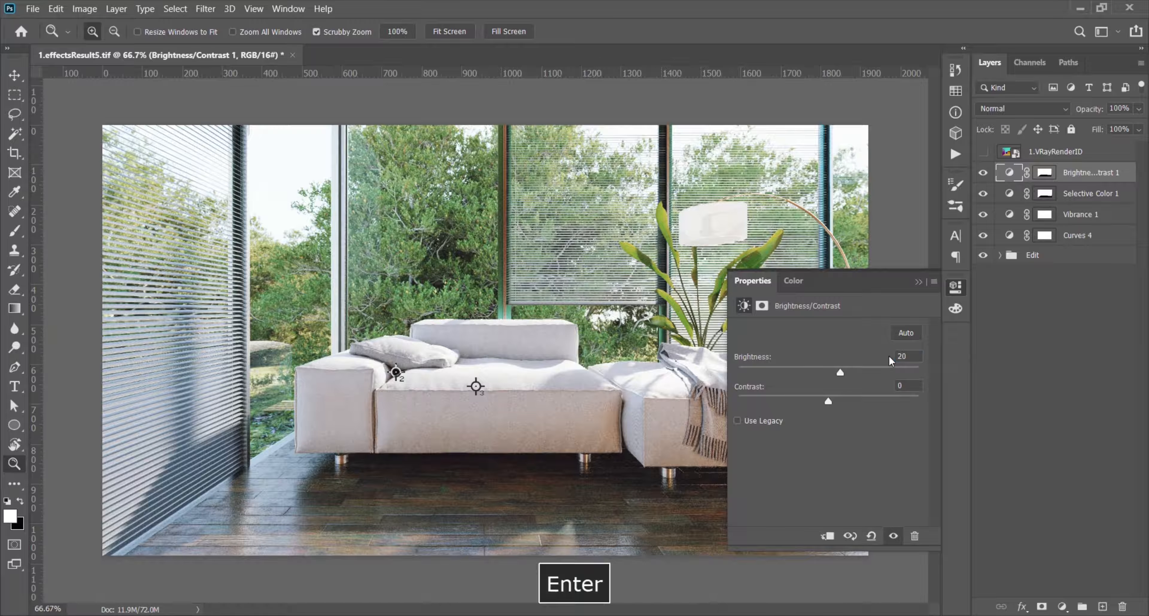
- Collapse the adjustment properties and toggle the Brightness/Contrast 1 layer's visibility to compare its effect on the whole image
click(918, 285)
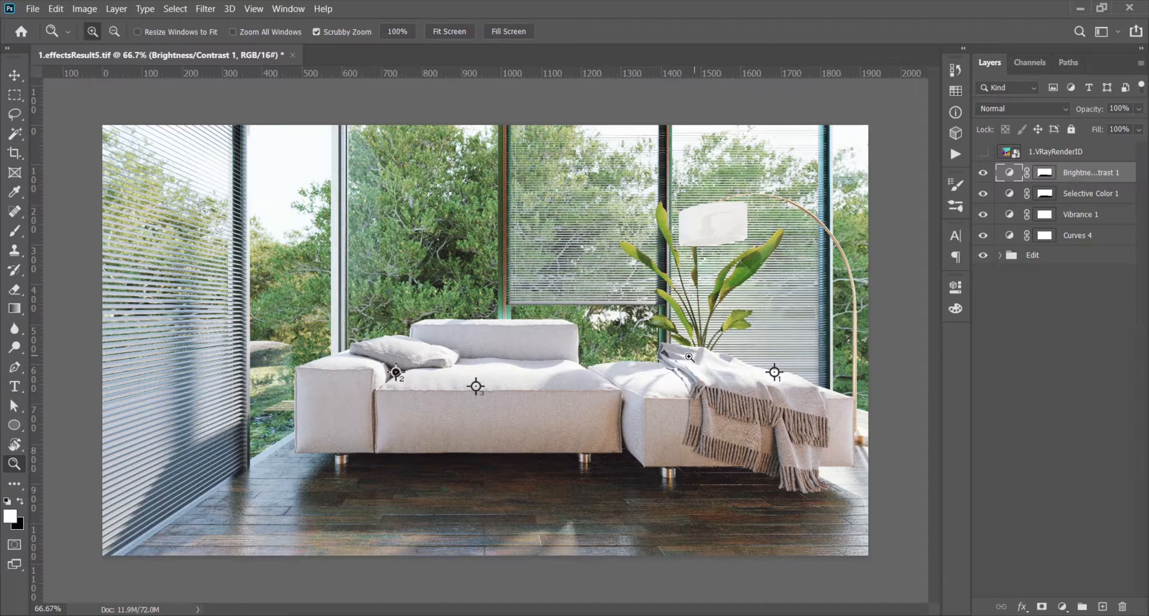
mouse_move(644, 359)
mouse_down()
mouse_move(609, 362)
mouse_move(641, 364)
mouse_up()
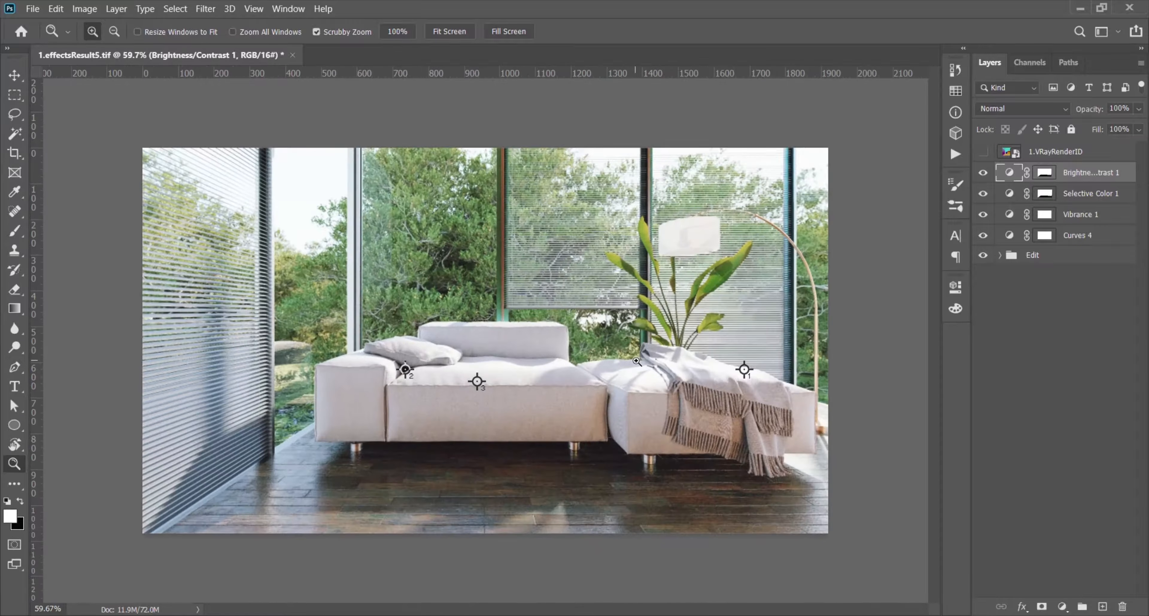
click(984, 174)
click(983, 174)
- Stamp all visible layers into a new layer above Brightness/Contrast 1 and convert it to a smart object
key(ctrl+alt+shift+e)
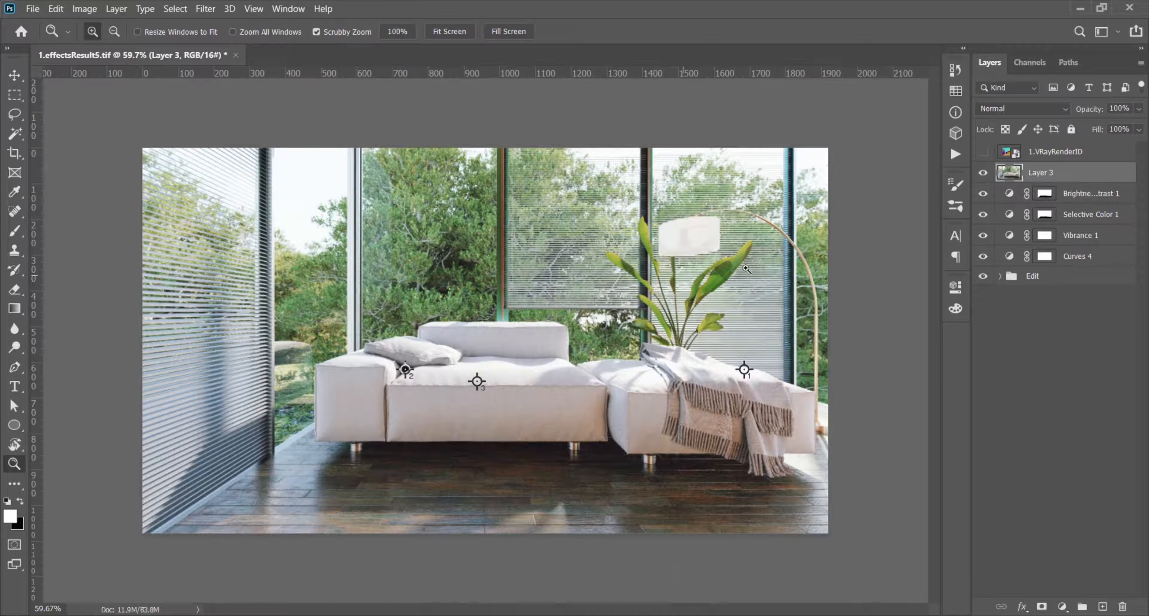
key(ctrl+plus)
right_click(1061, 177)
click(969, 190)
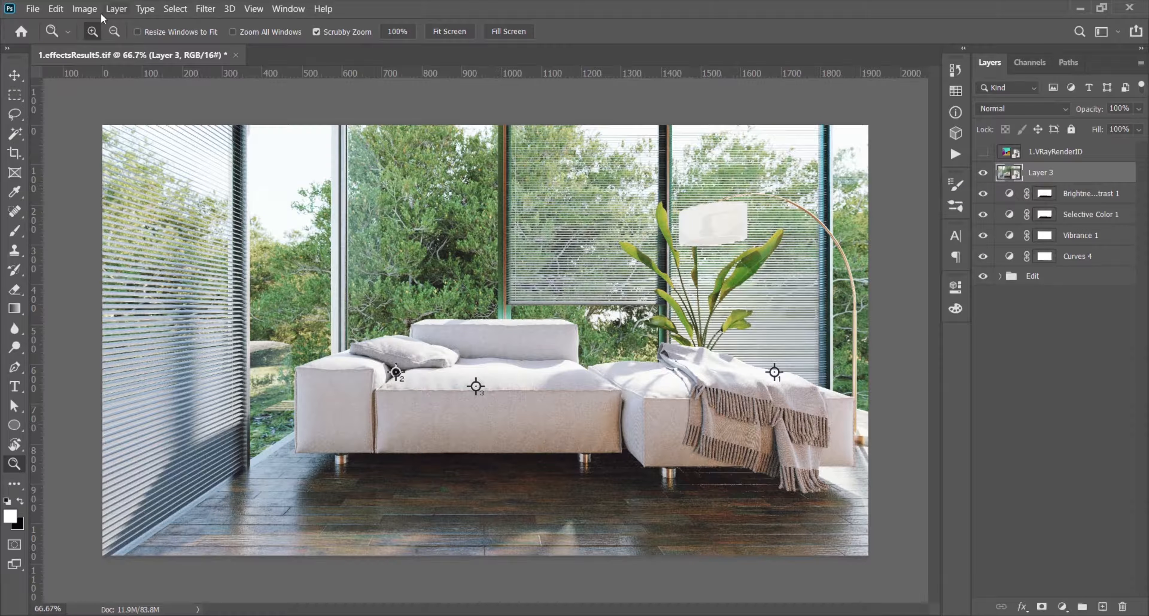
- Start a Shadows/Highlights adjustment on the stamped smart object and set the Shadows Amount to 5%
click(88, 9)
mouse_move(185, 46)
click(302, 284)
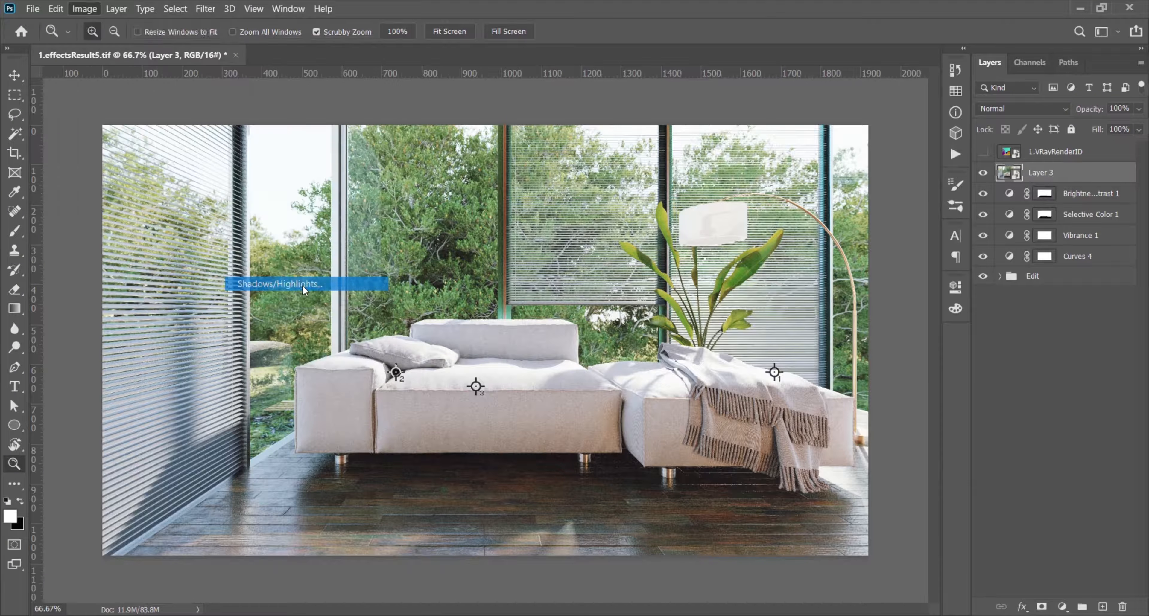
drag(701, 119, 935, 122)
drag(931, 162, 895, 161)
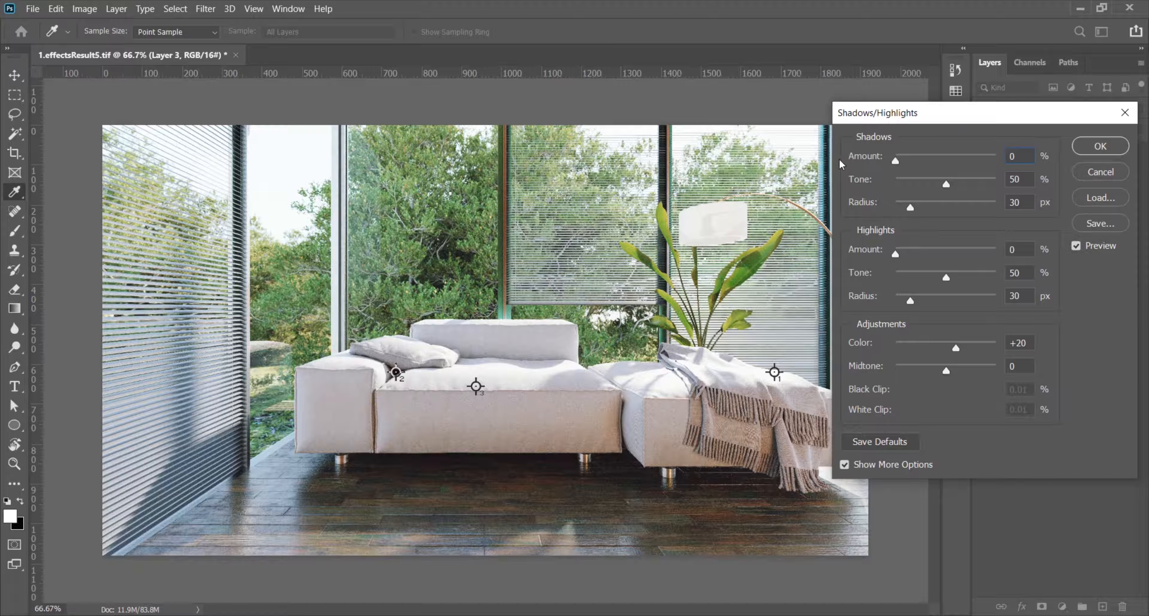
mouse_move(894, 161)
mouse_down()
mouse_move(991, 159)
mouse_move(895, 160)
mouse_up()
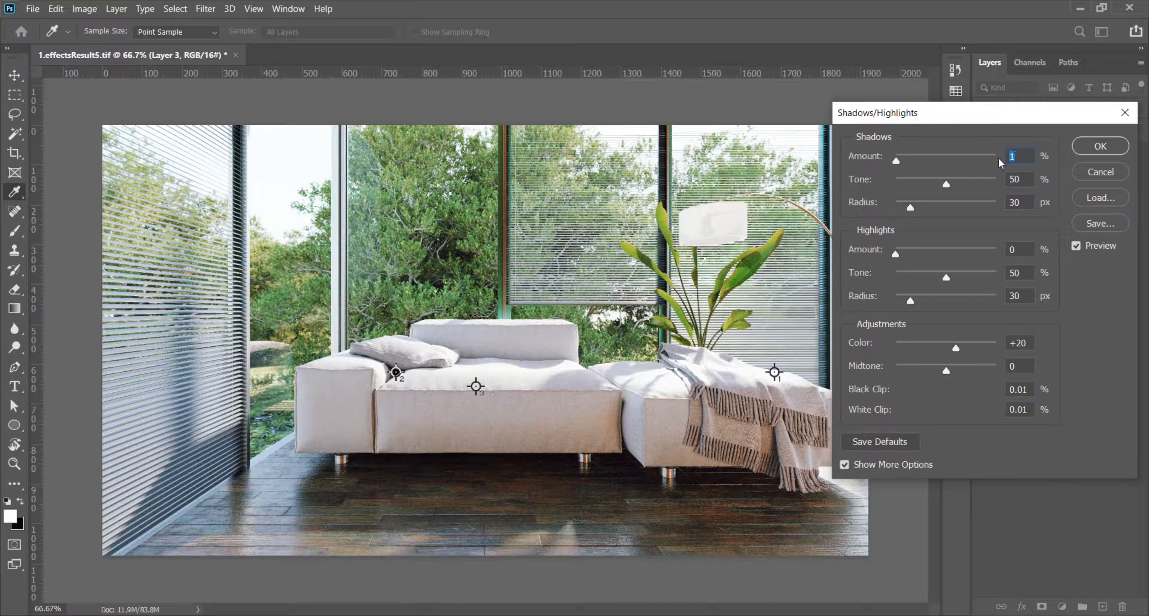
text(5)
- Set the Highlights Amount to 30% and Color to 0, and apply the Shadows/Highlights filter
drag(895, 258, 922, 255)
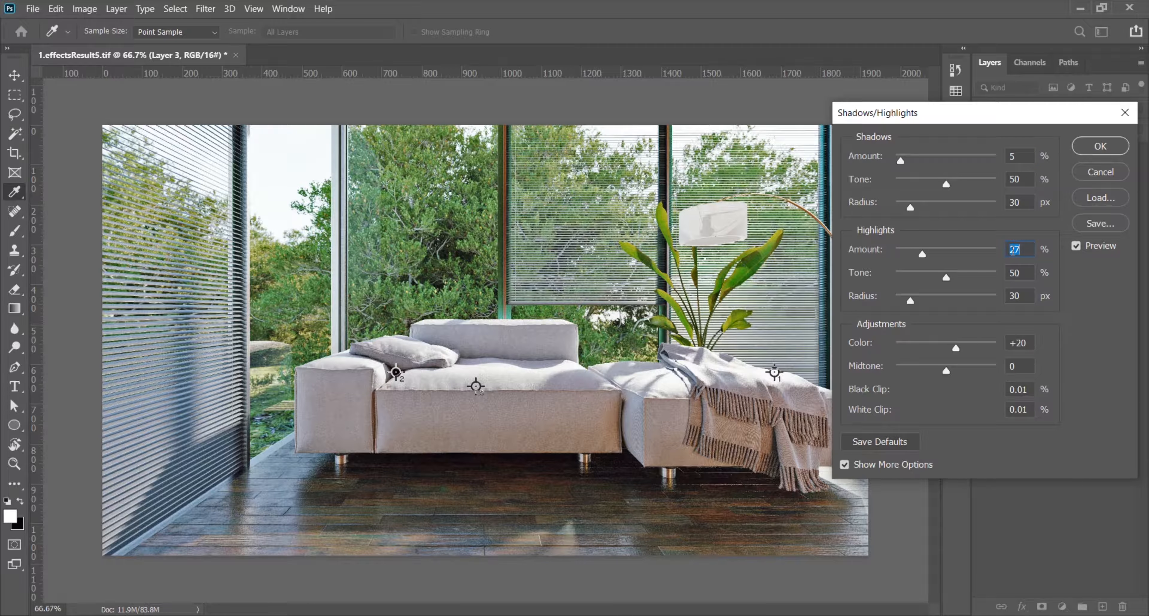
text(30)
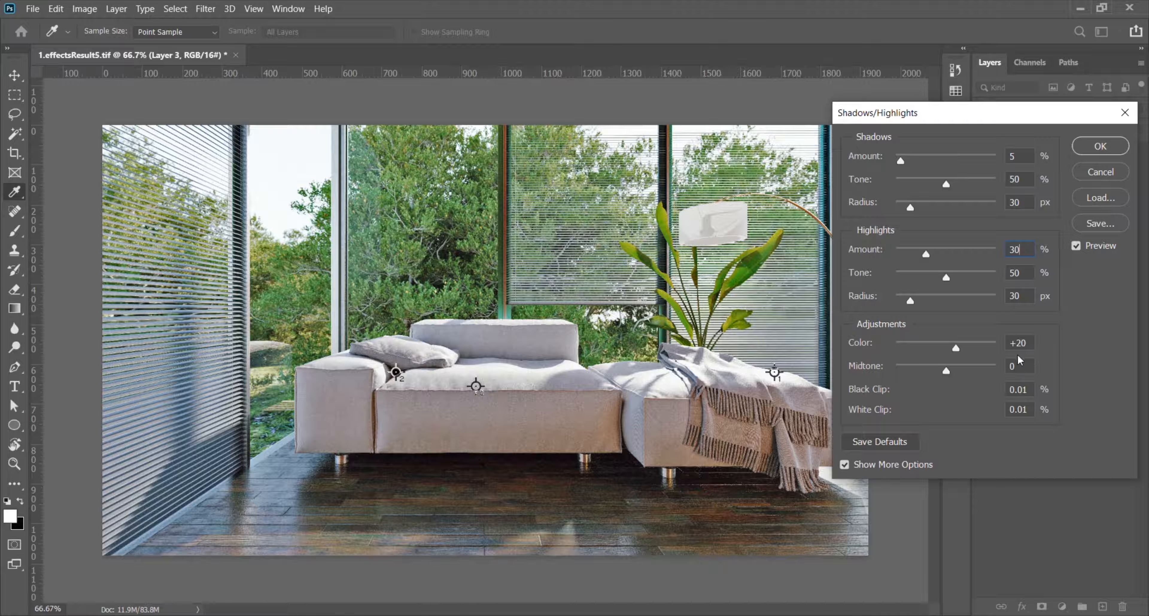
drag(1034, 343, 1006, 343)
text(0)
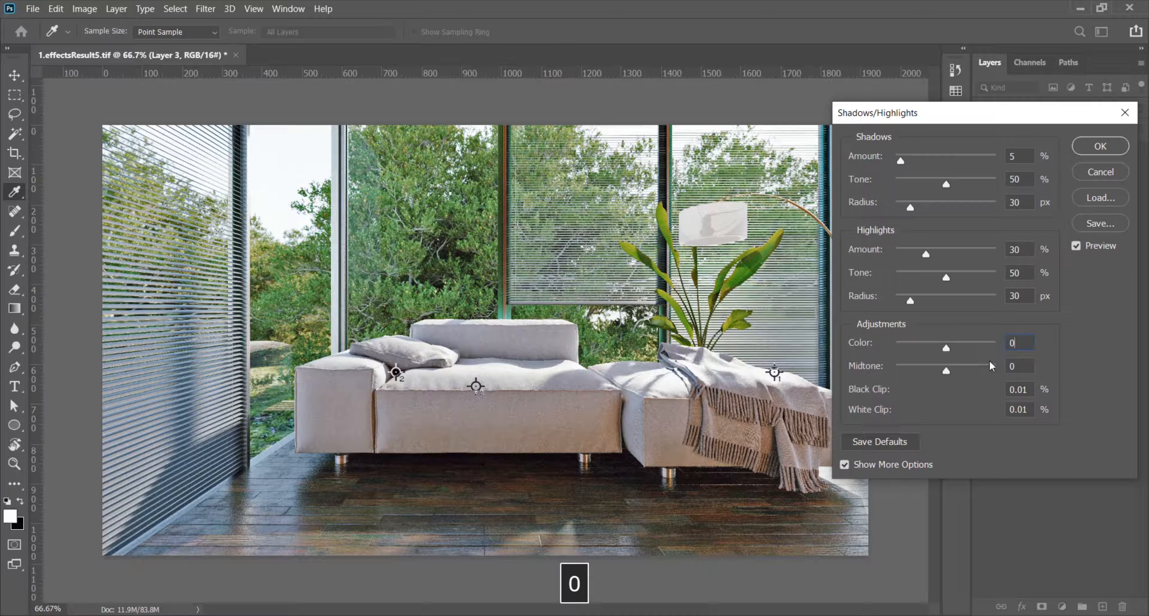
drag(923, 123, 899, 116)
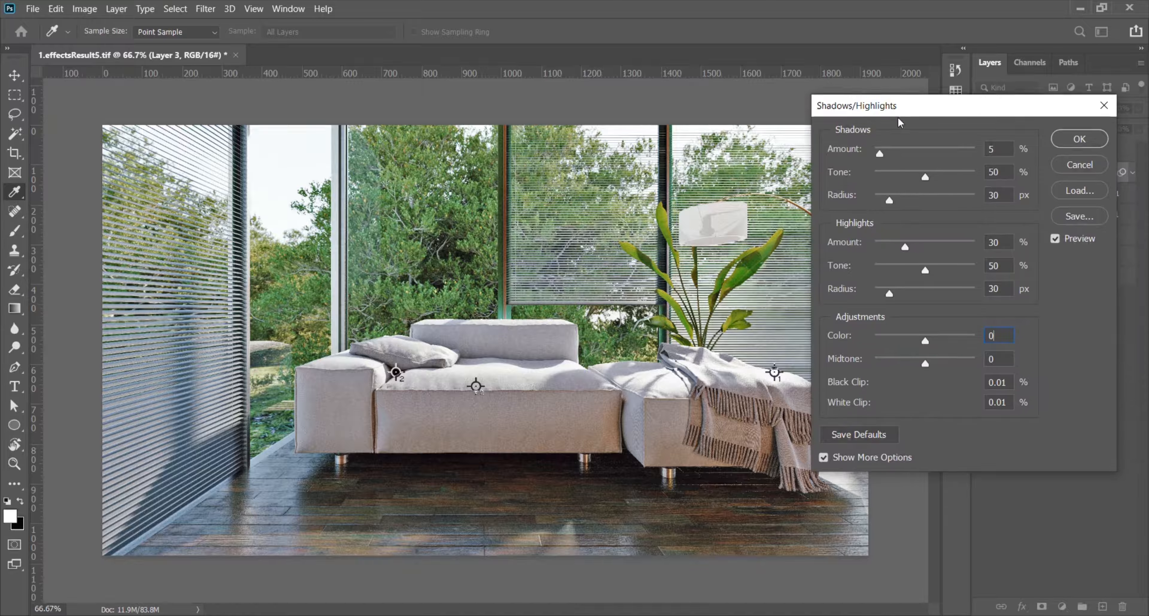
click(1074, 143)
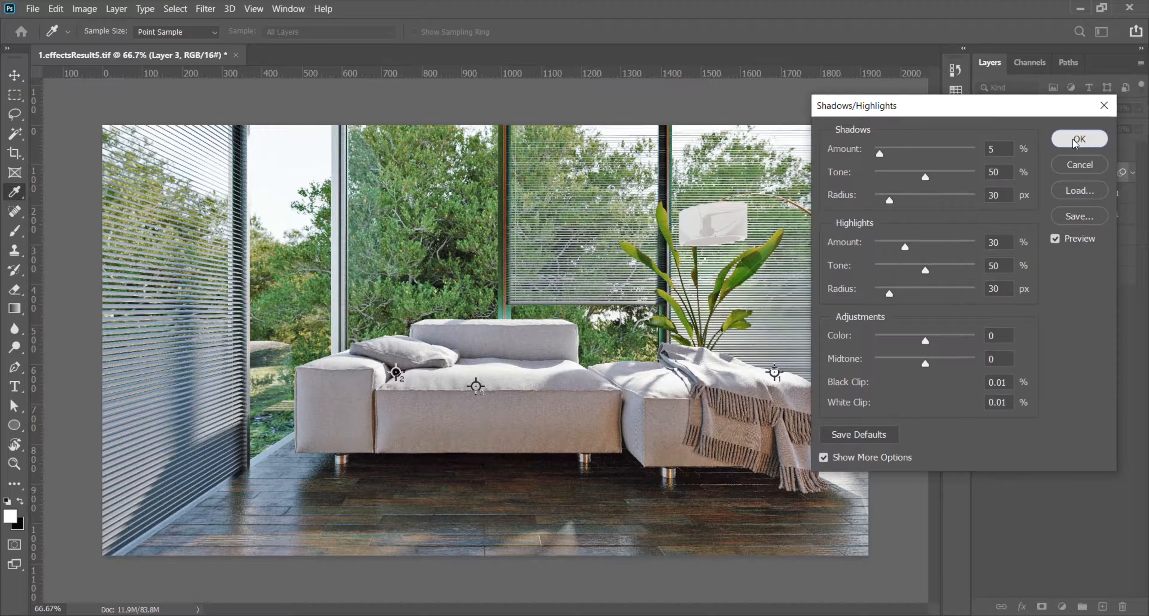
key(z)
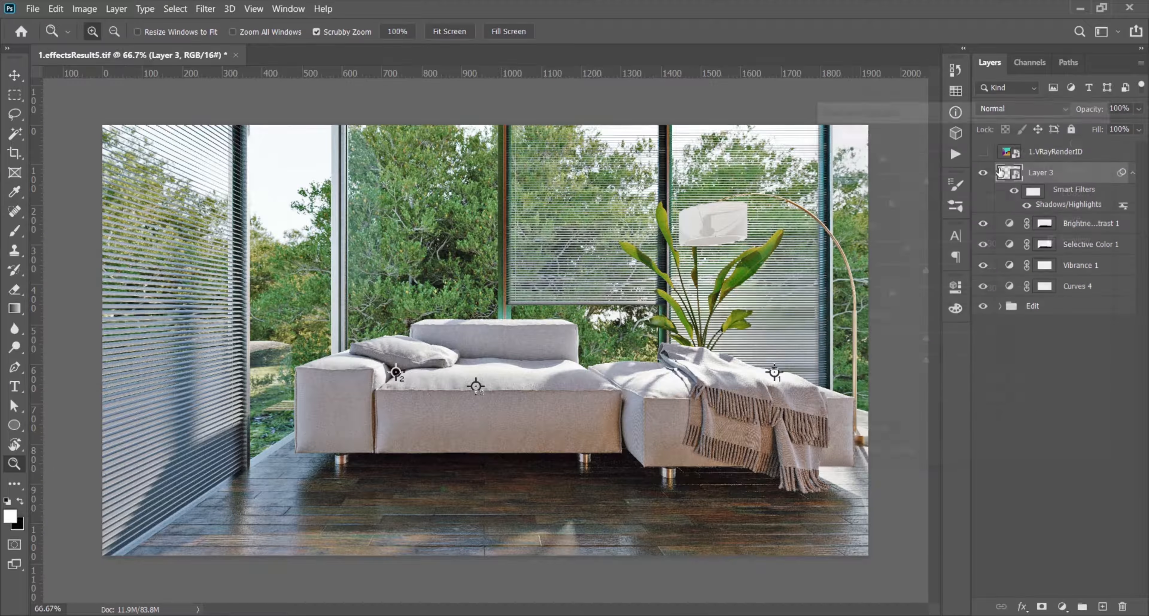
- Load the sofa selection from the Curves 1 mask in the Edit group and add it as a mask to Layer 3
click(1001, 307)
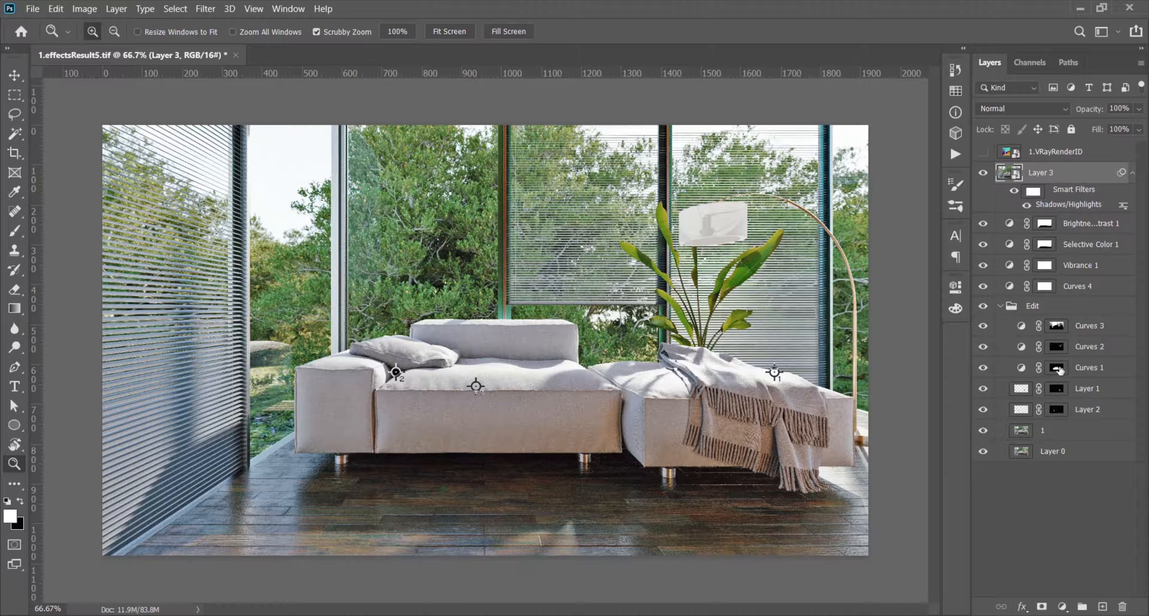
drag(1055, 373, 1058, 375)
ctrl+click(1057, 370)
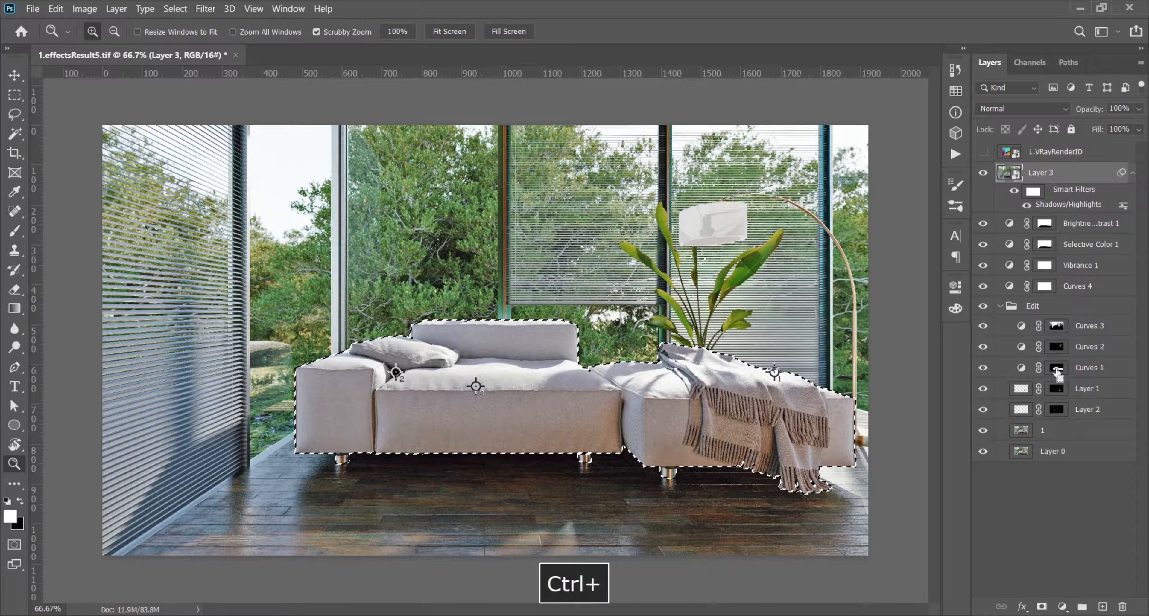
click(1000, 307)
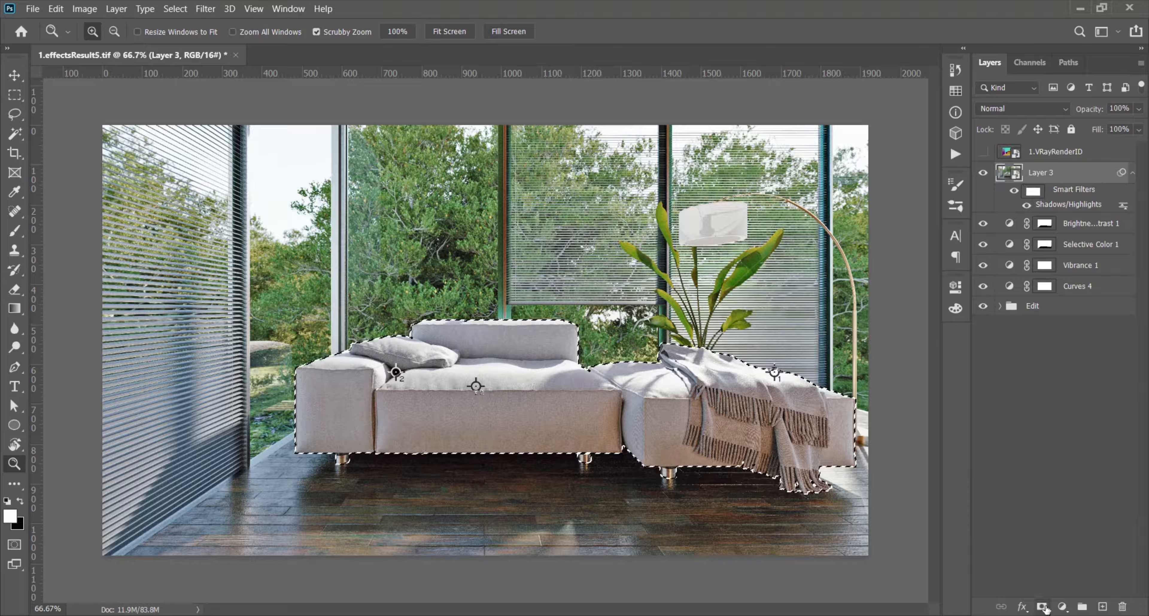
click(1042, 606)
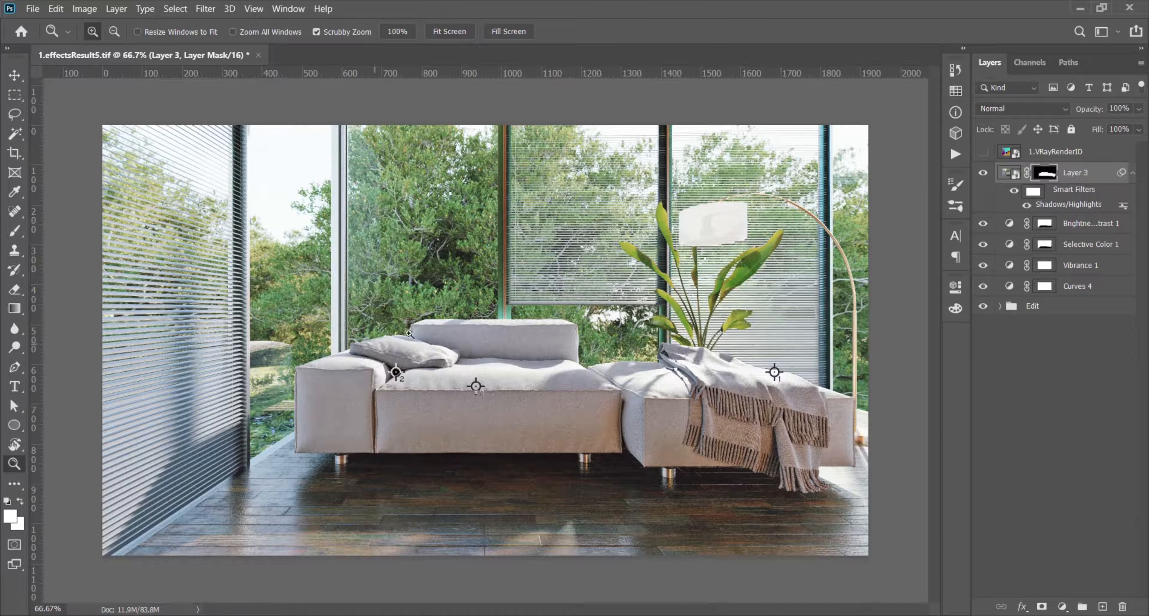
- Toggle Layer 3's visibility to compare the sofa with and without the Shadows/Highlights correction
click(985, 174)
click(985, 175)
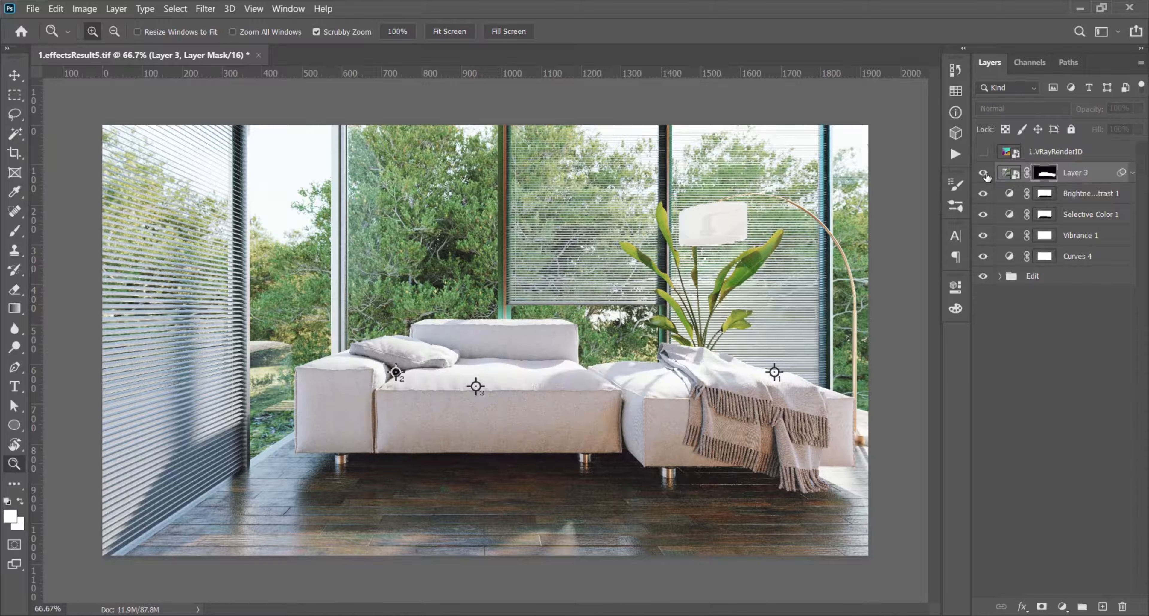
click(985, 174)
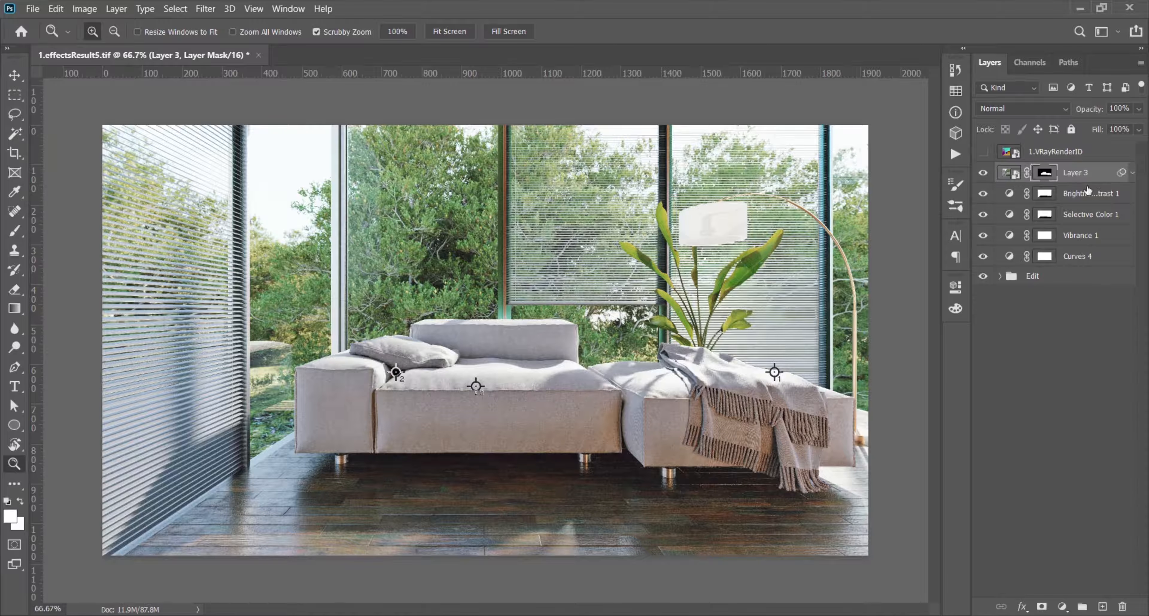
- Reopen Layer 3's Shadows/Highlights smart filter and reduce the Highlights Amount to 20%
click(1133, 173)
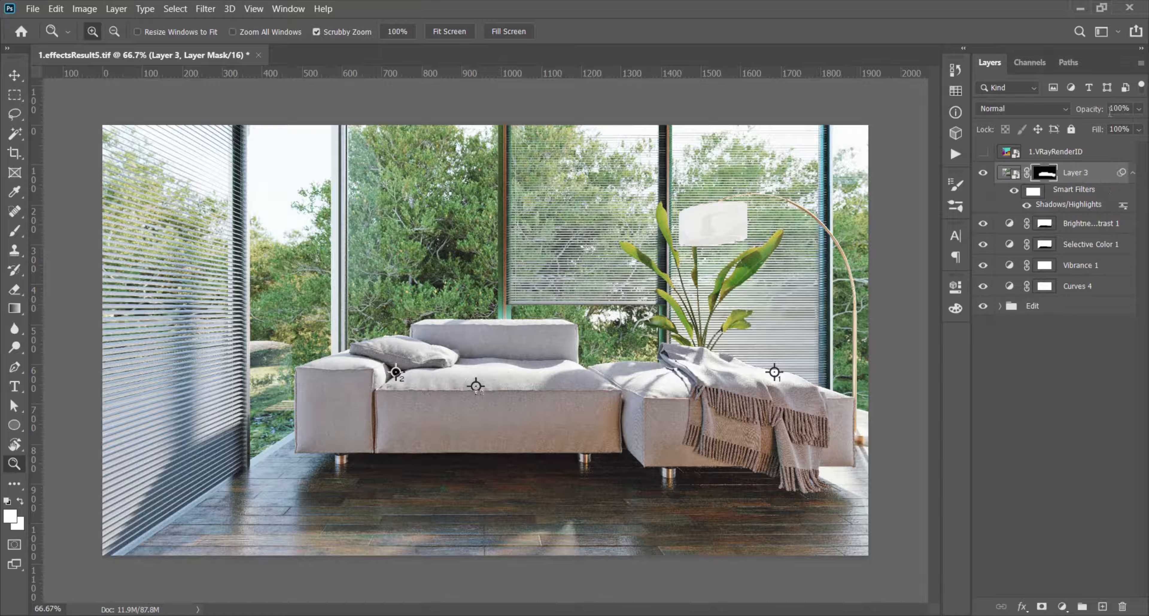
double_click(1069, 205)
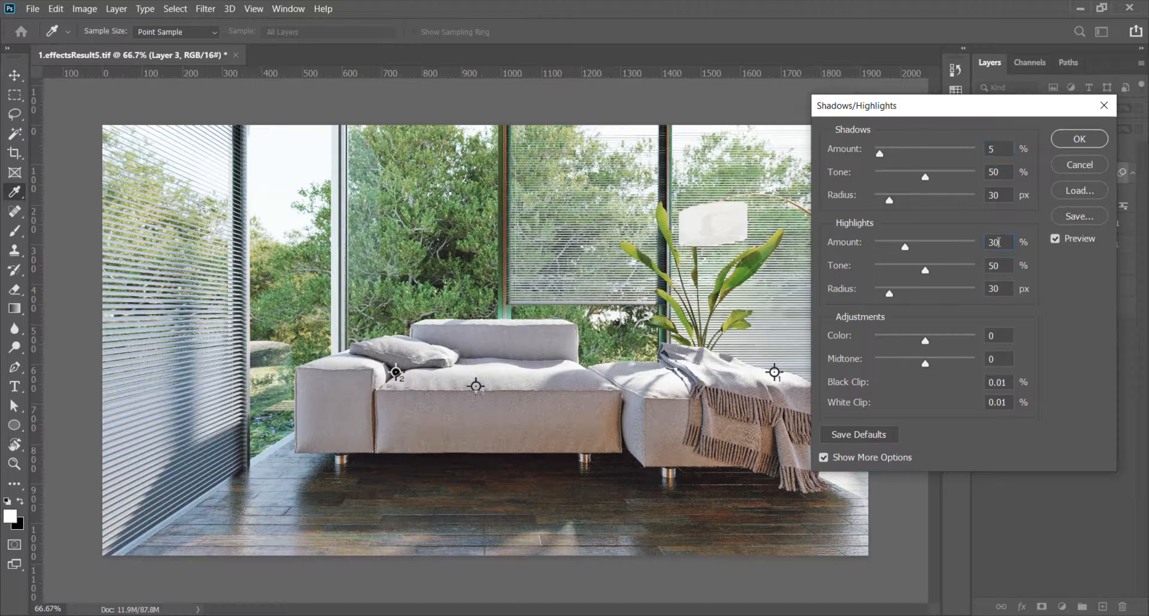
text(20)
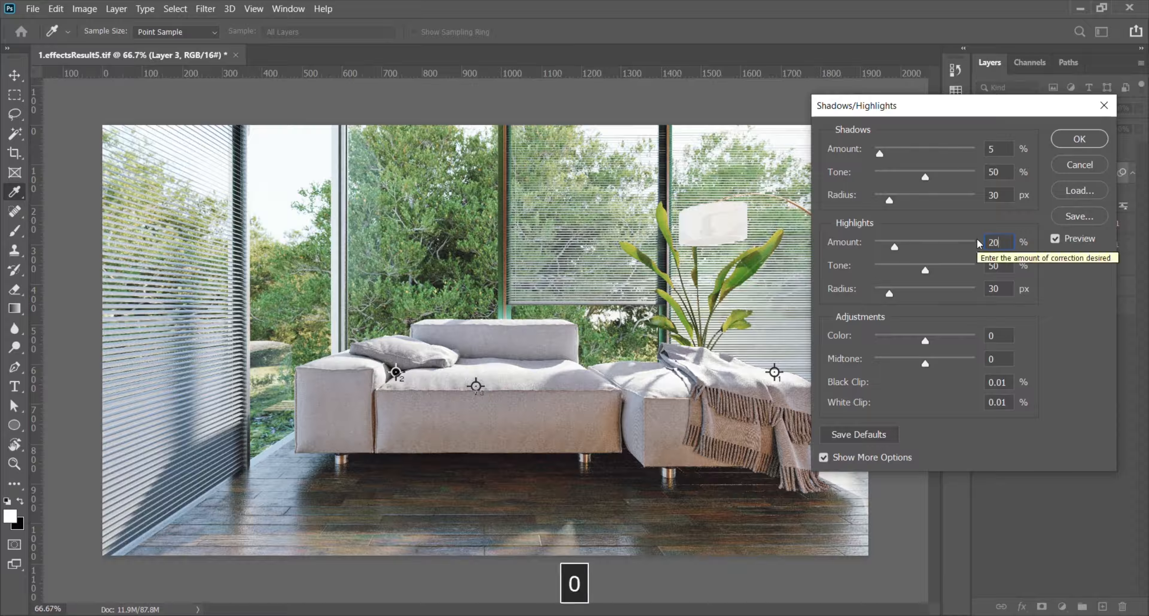
click(1079, 139)
key(z)
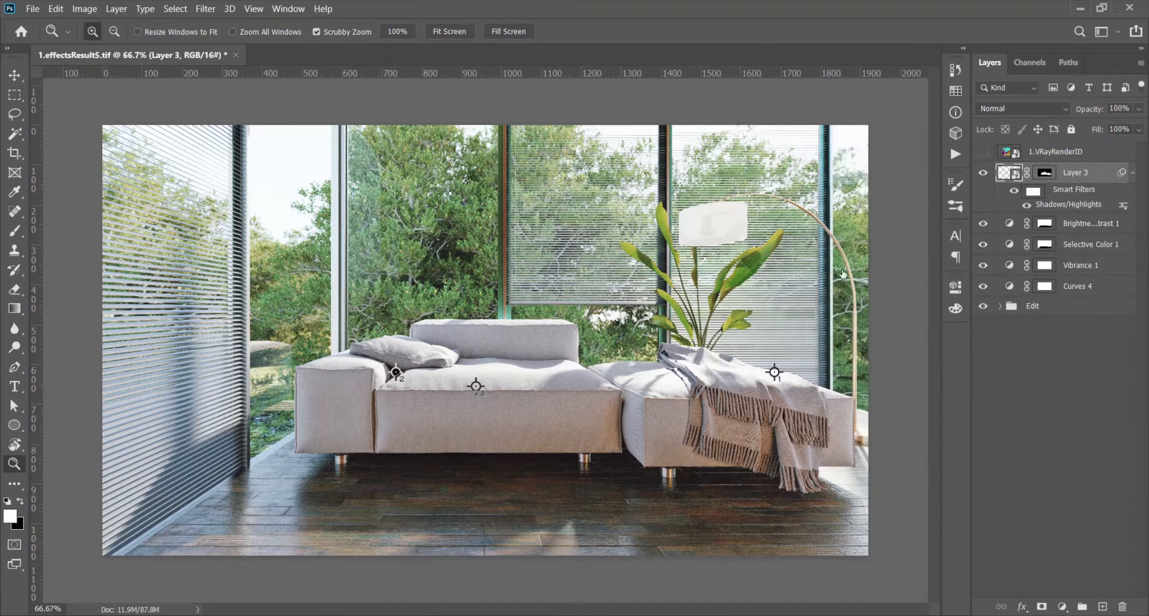
- Group the layers from Layer 3 down to Curves 4 and name the group Adjustment
drag(684, 350, 644, 368)
click(620, 423)
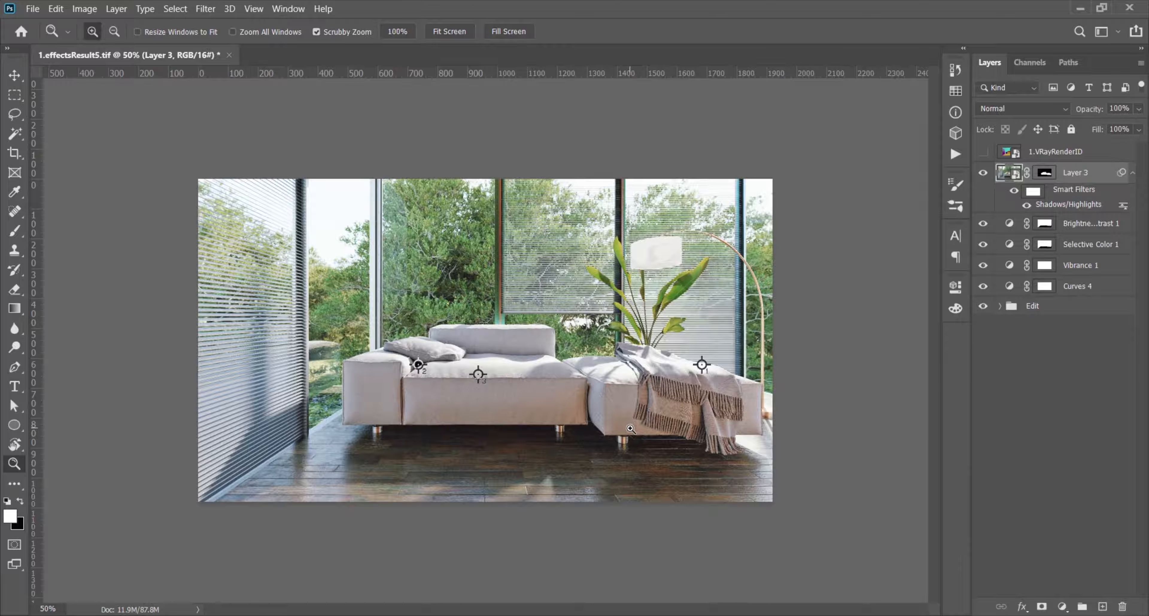
key(F5)
click(1133, 173)
shift+click(1085, 255)
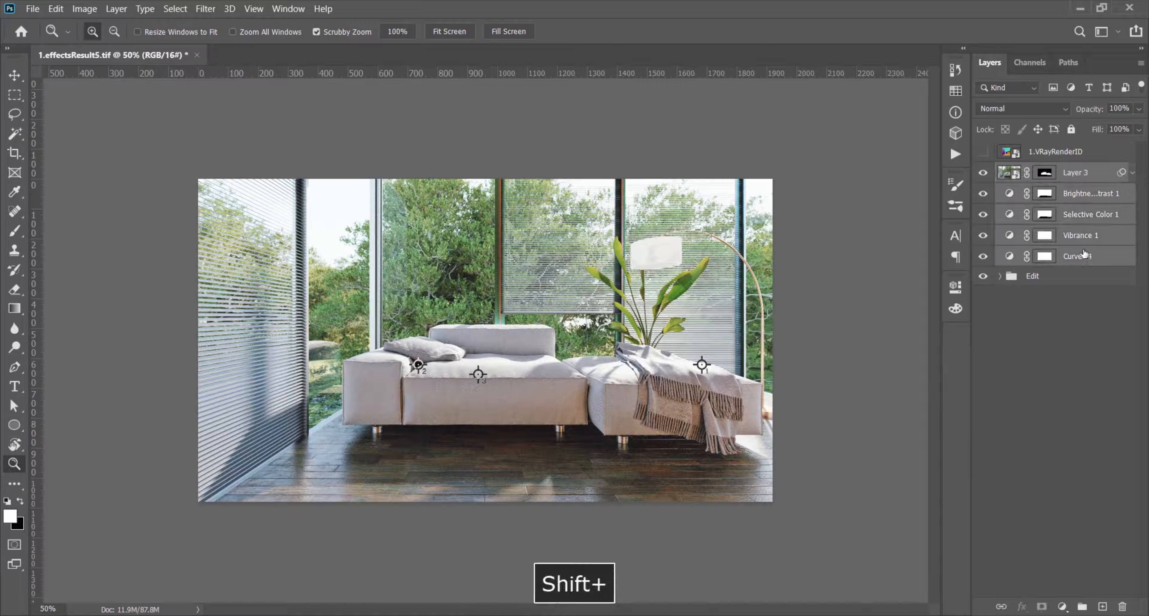
key(ctrl+g)
double_click(1042, 173)
text(Adjustment)
key(Return)
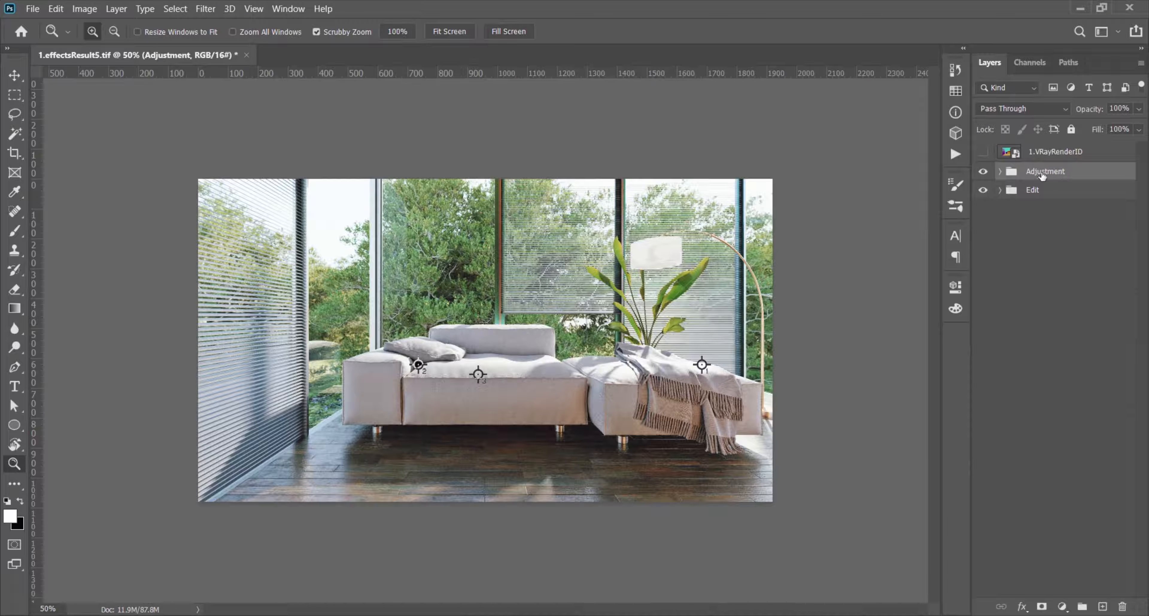
click(1000, 172)
click(1000, 172)
- Add a Color Lookup adjustment layer above the Adjustment group
key(z)
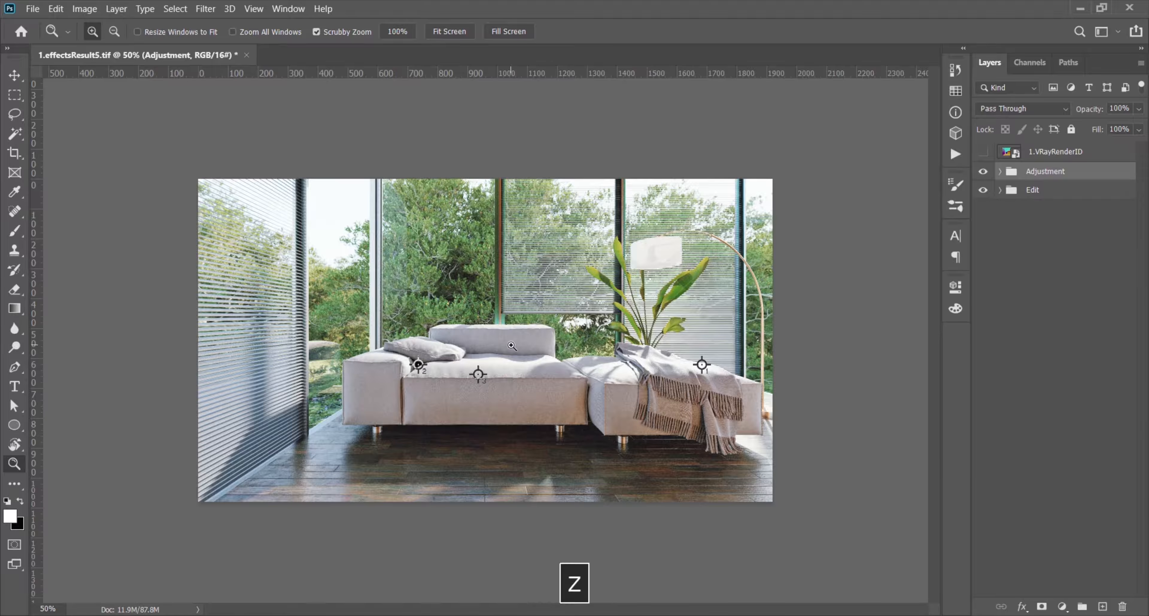
click(499, 354)
key(space)
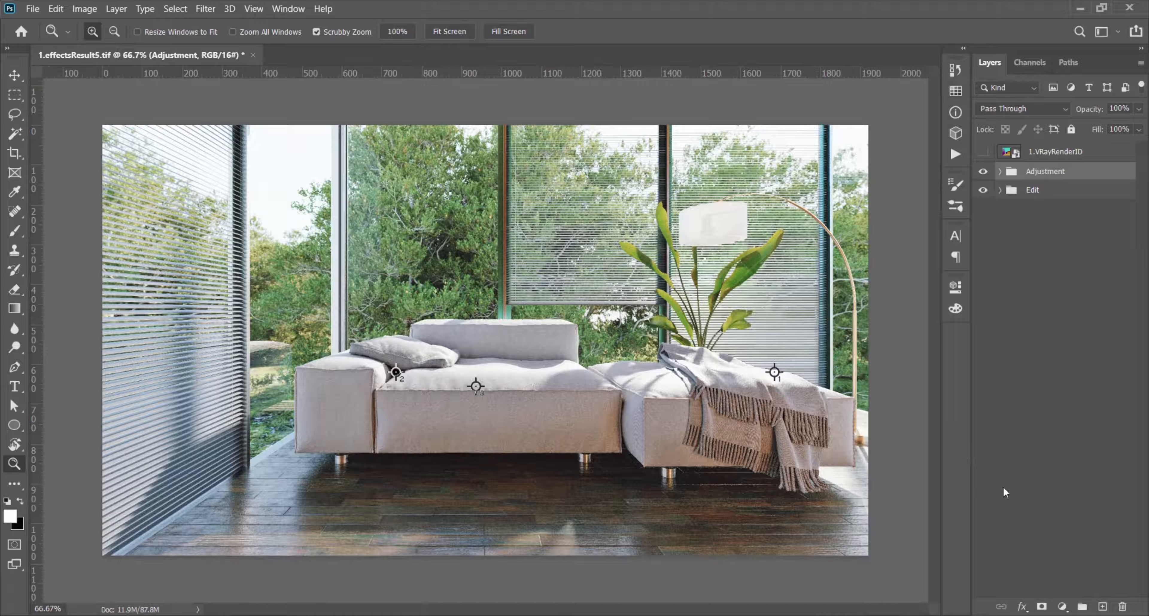
click(1063, 607)
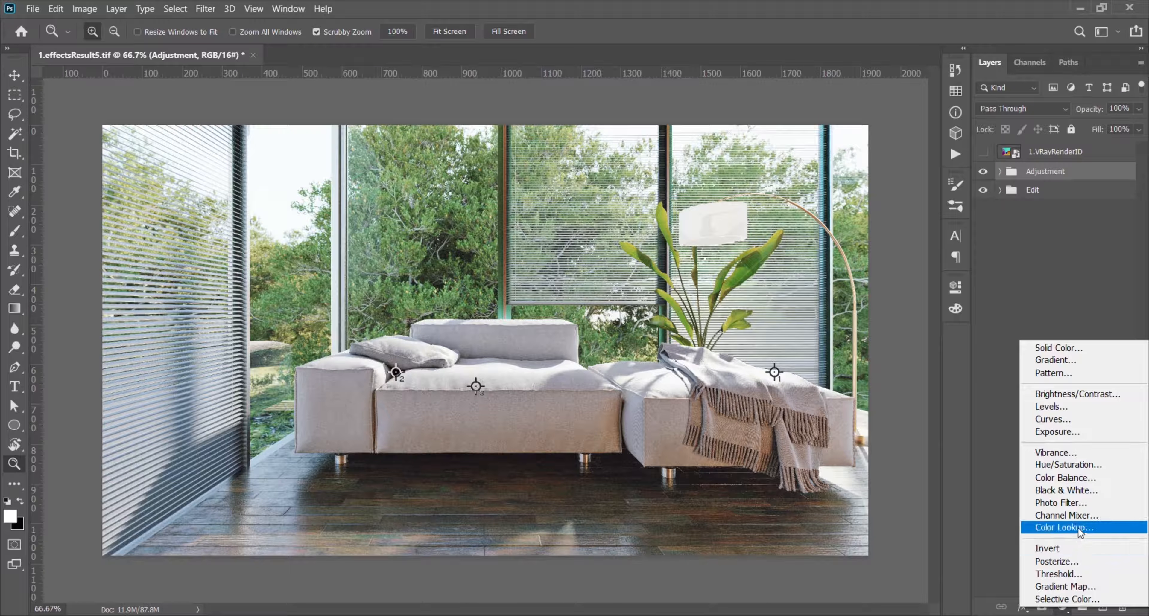
click(1067, 530)
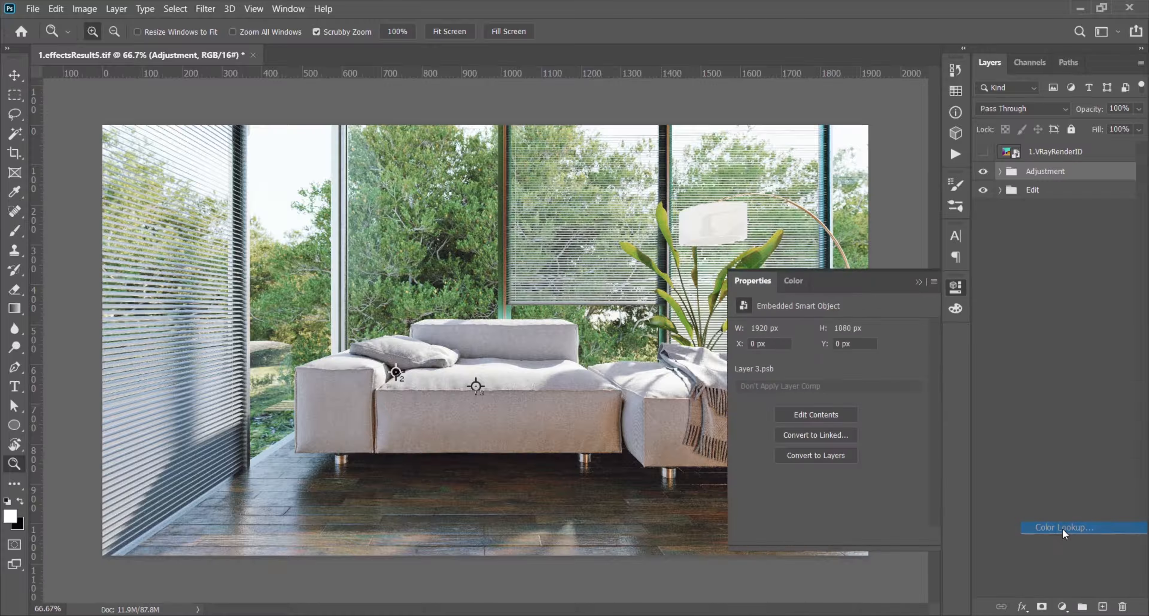
- Try the DropBlues.3DL, EdgyAmber.3DL and Fuji ETERNA 250D Kodak 2395 3D LUTs on the Color Lookup layer
key(f)
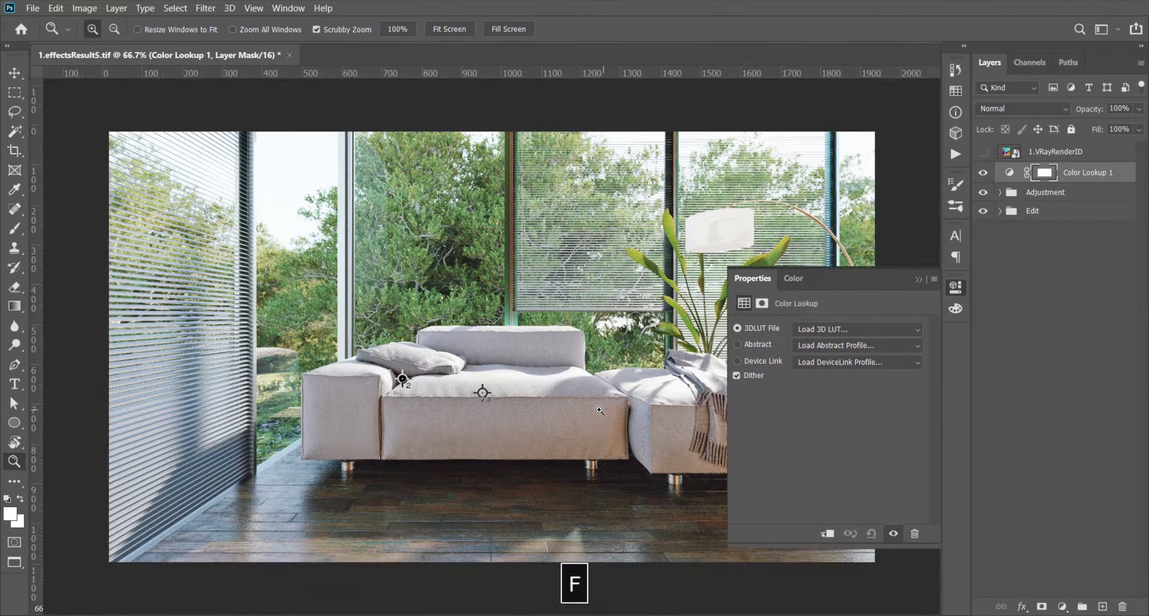
key(space)
drag(510, 397, 450, 357)
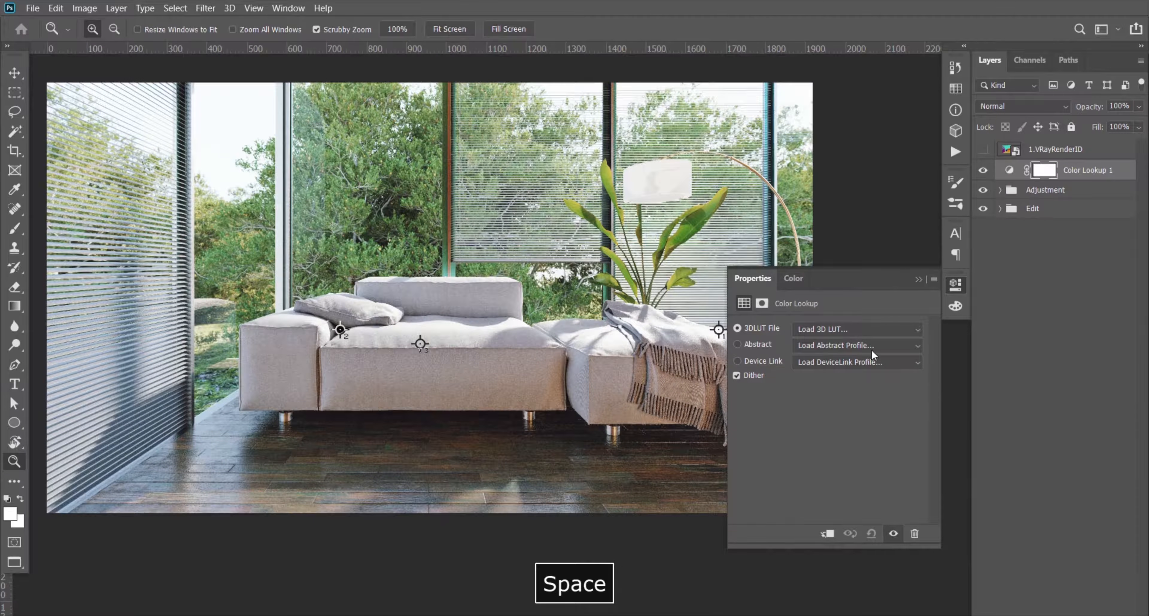
click(875, 330)
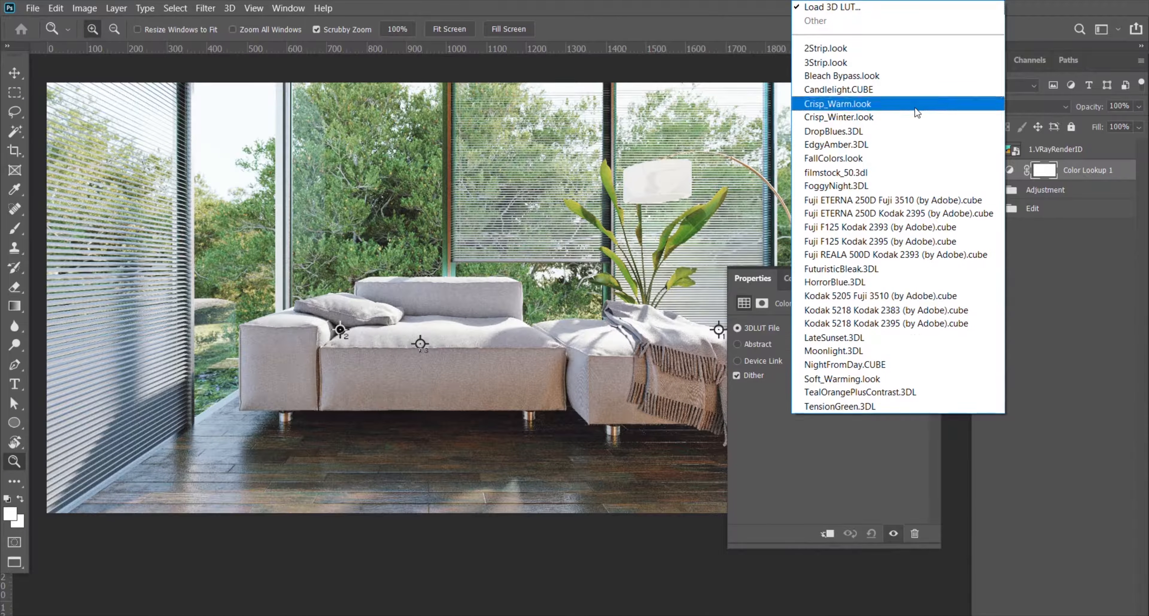
click(912, 131)
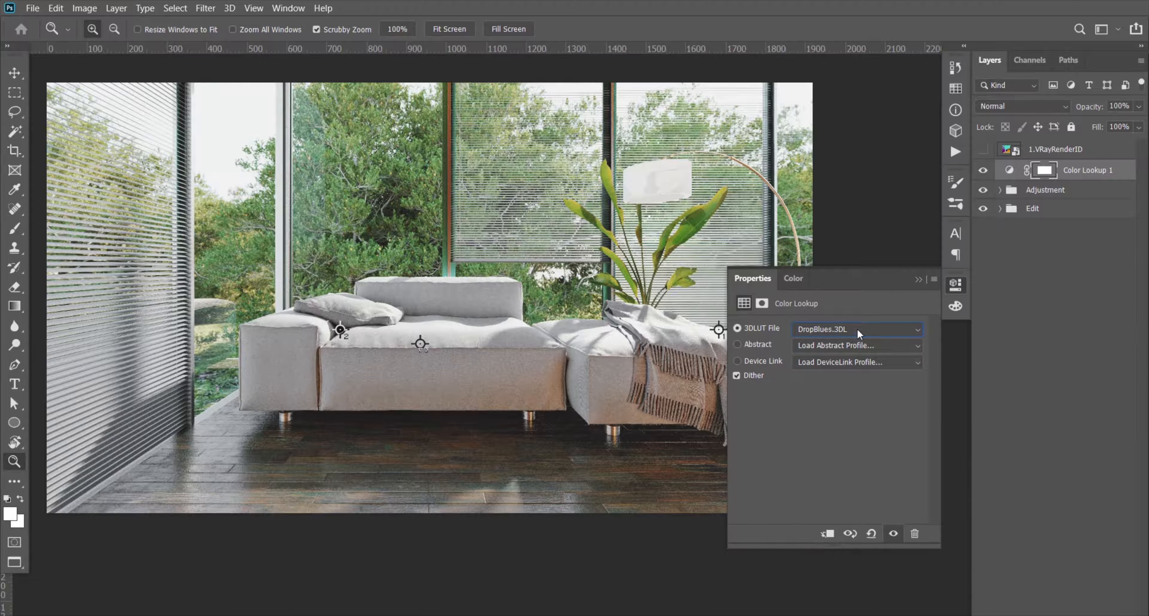
click(859, 333)
click(884, 147)
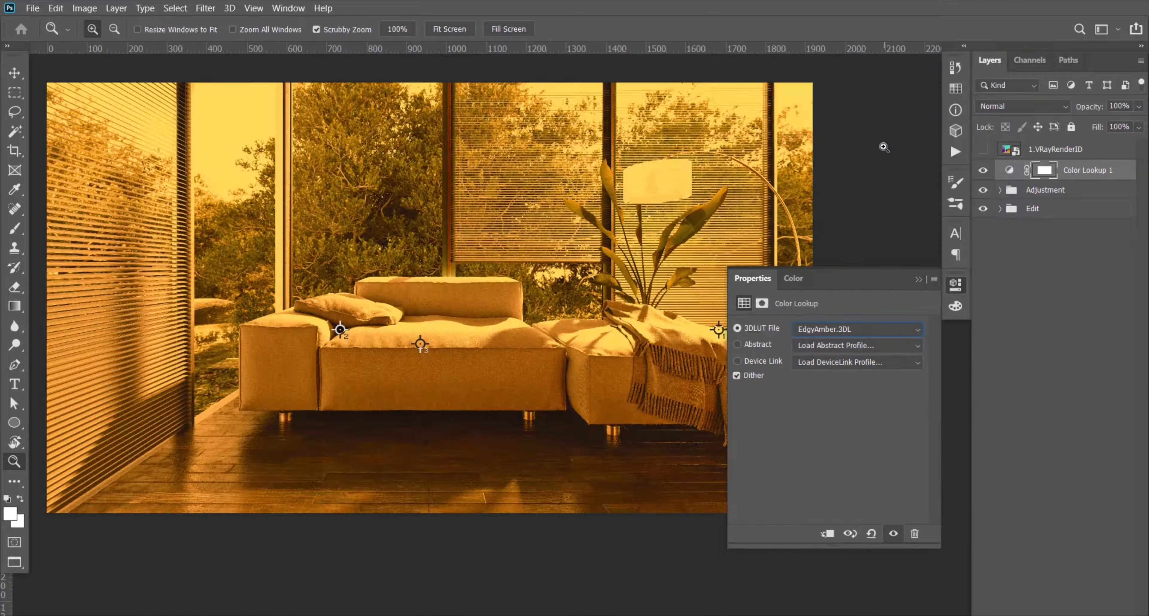
click(857, 329)
click(847, 219)
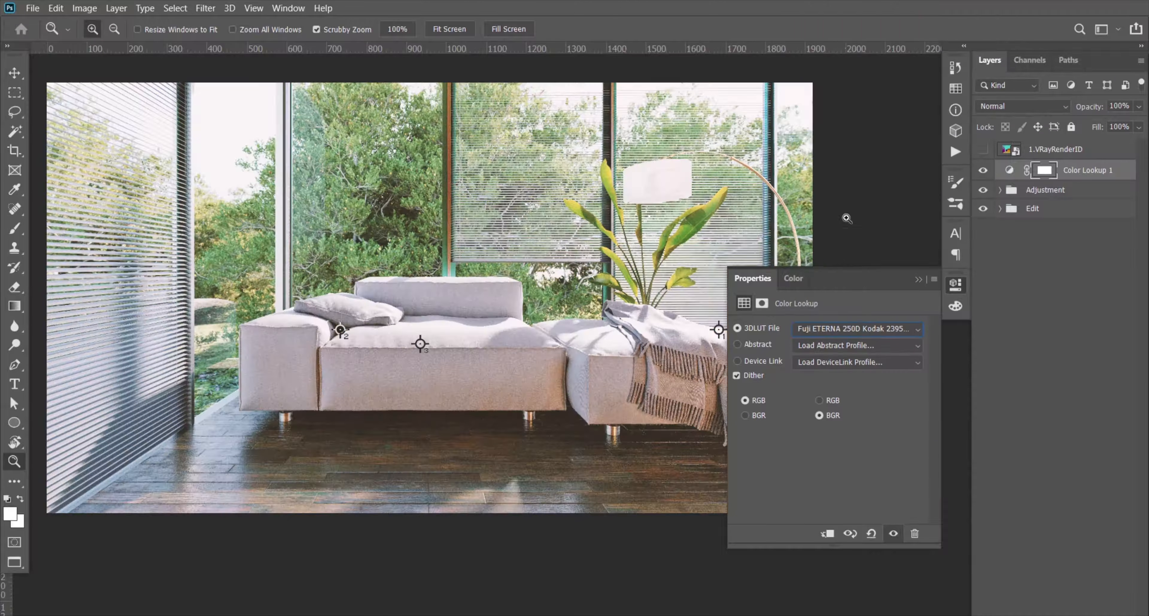
- Compare the Kodak 3D LUTs on the Color Lookup layer and apply Kodak 5218 Kodak 2383 (by Adobe).cube
click(834, 330)
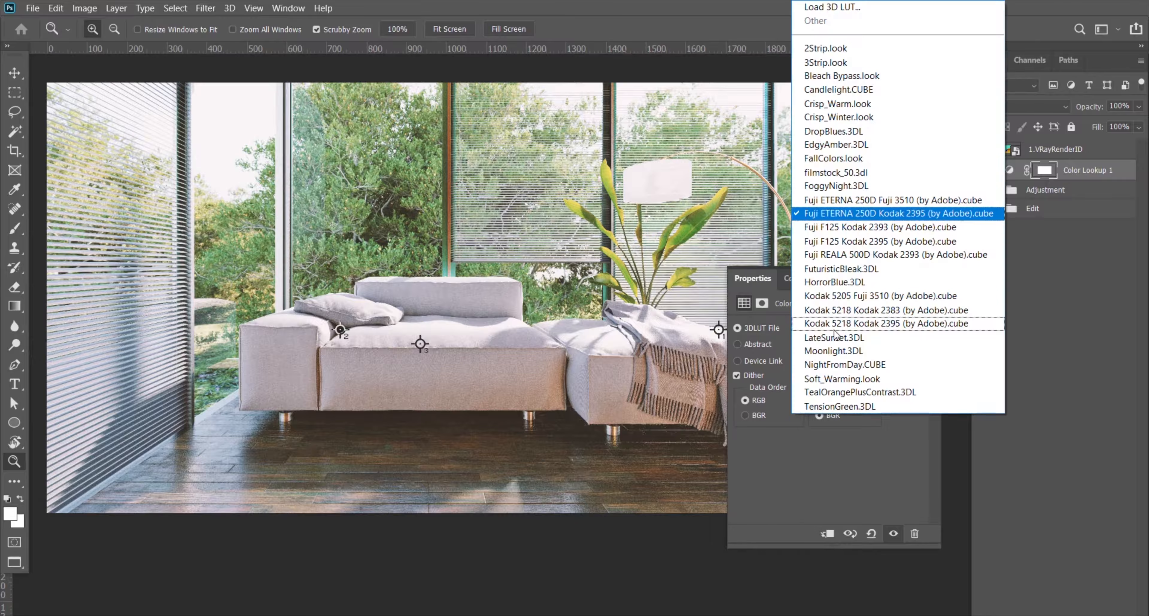
click(836, 311)
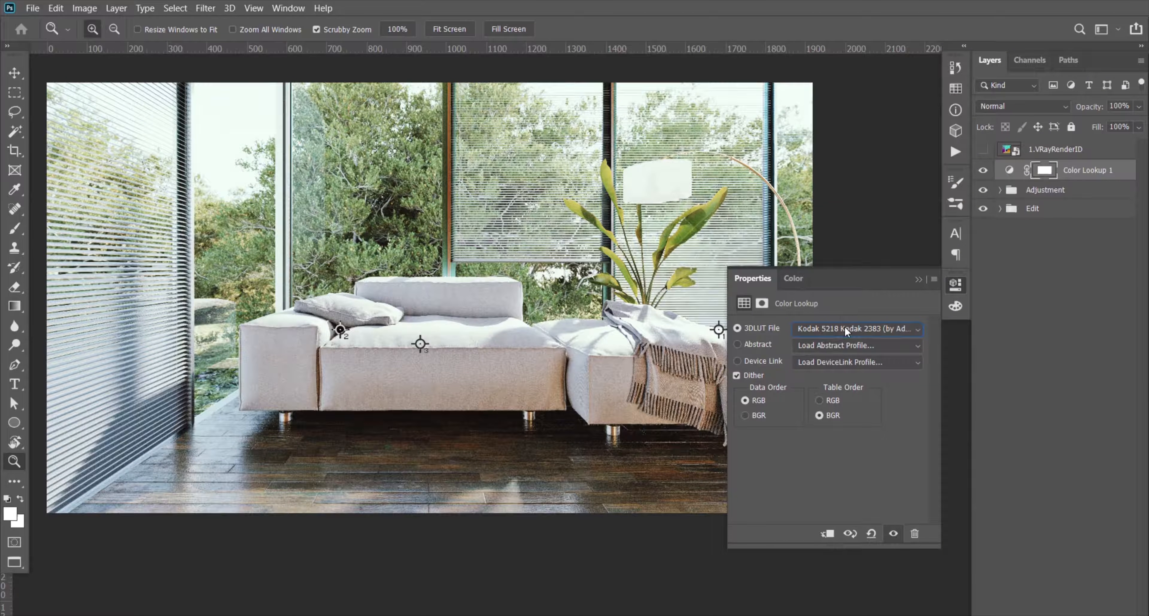
key(Down)
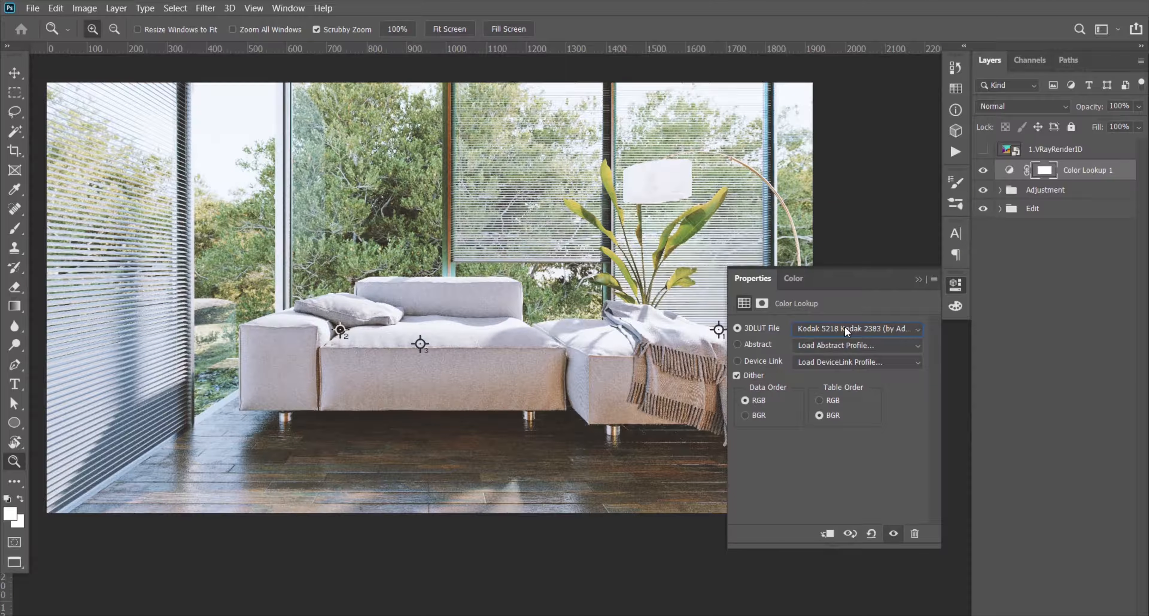
key(Up)
key(Up)
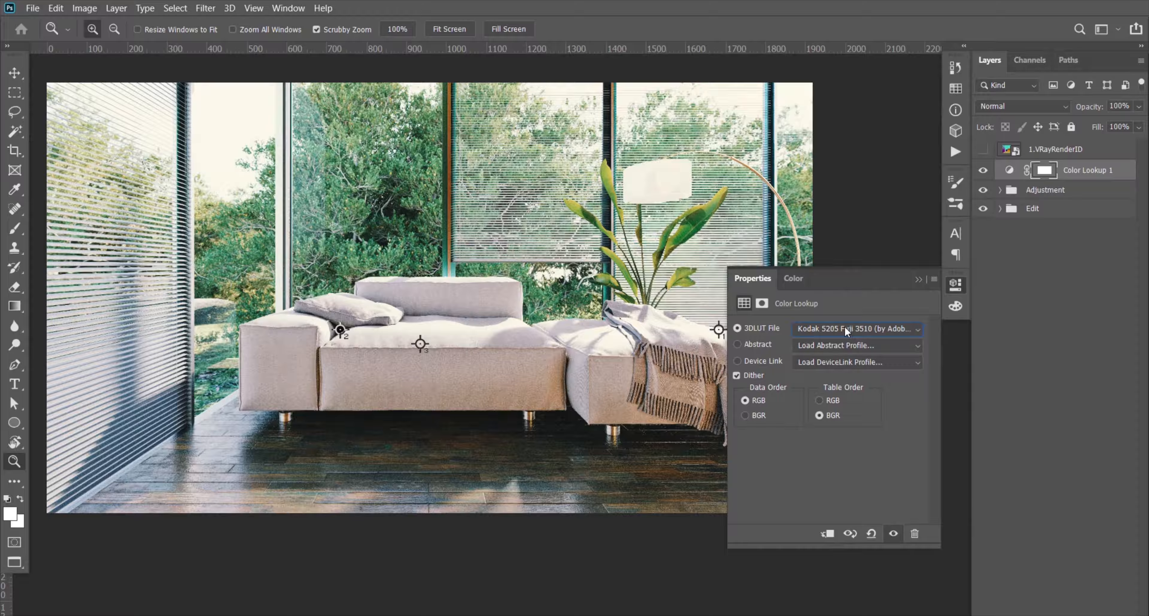
key(Up)
click(918, 279)
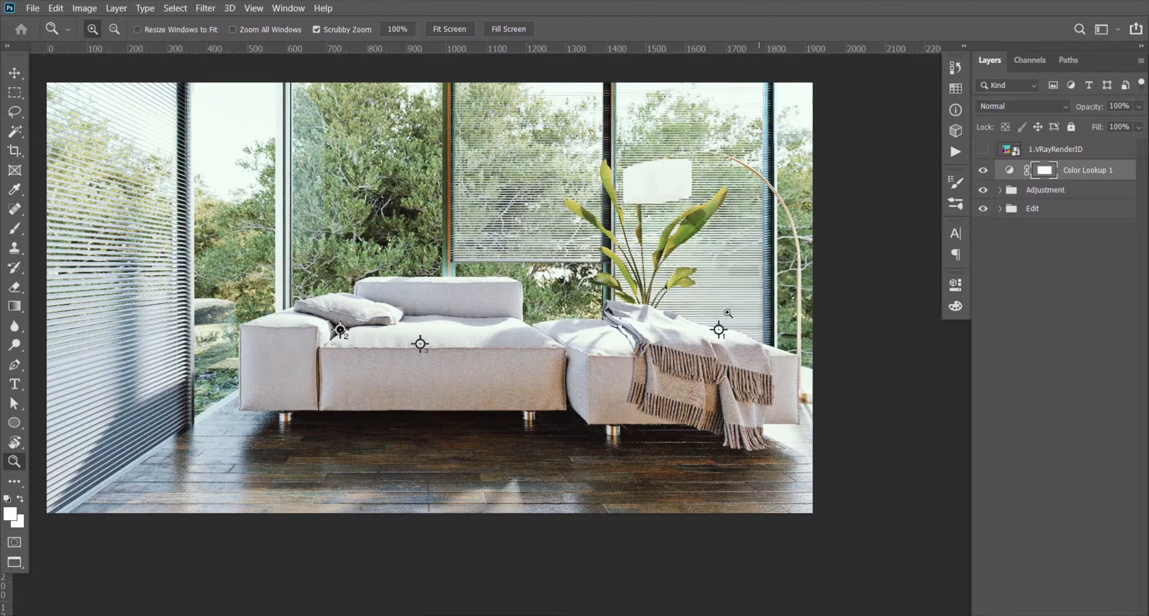
- Lower the Color Lookup 1 layer's opacity to 50% and switch to the Move tool
key(space)
drag(577, 339, 666, 388)
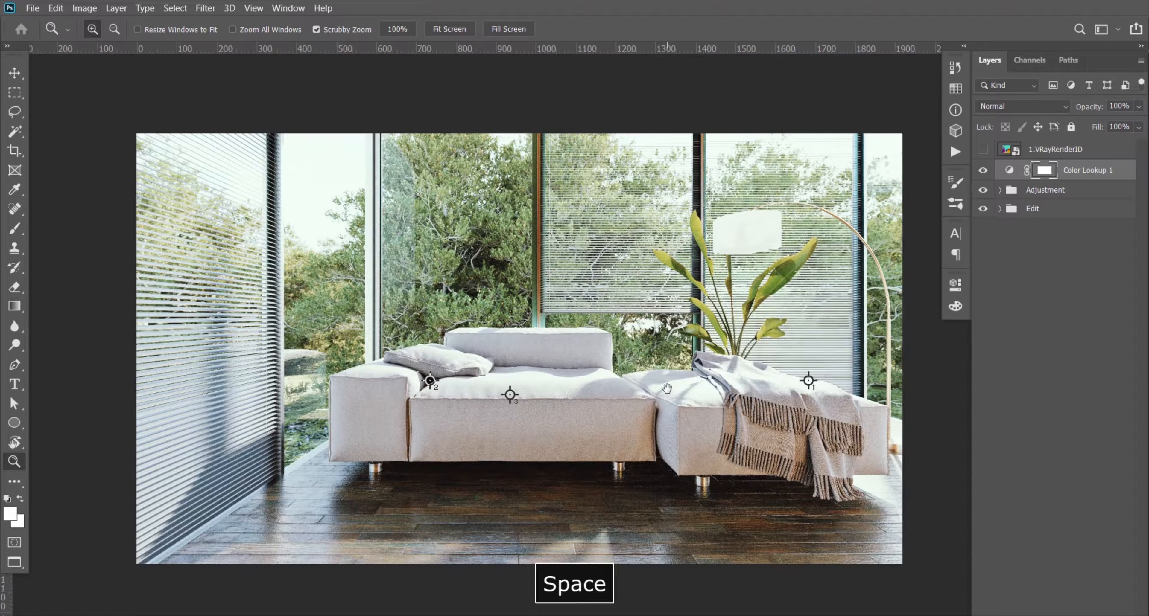
alt+click(612, 361)
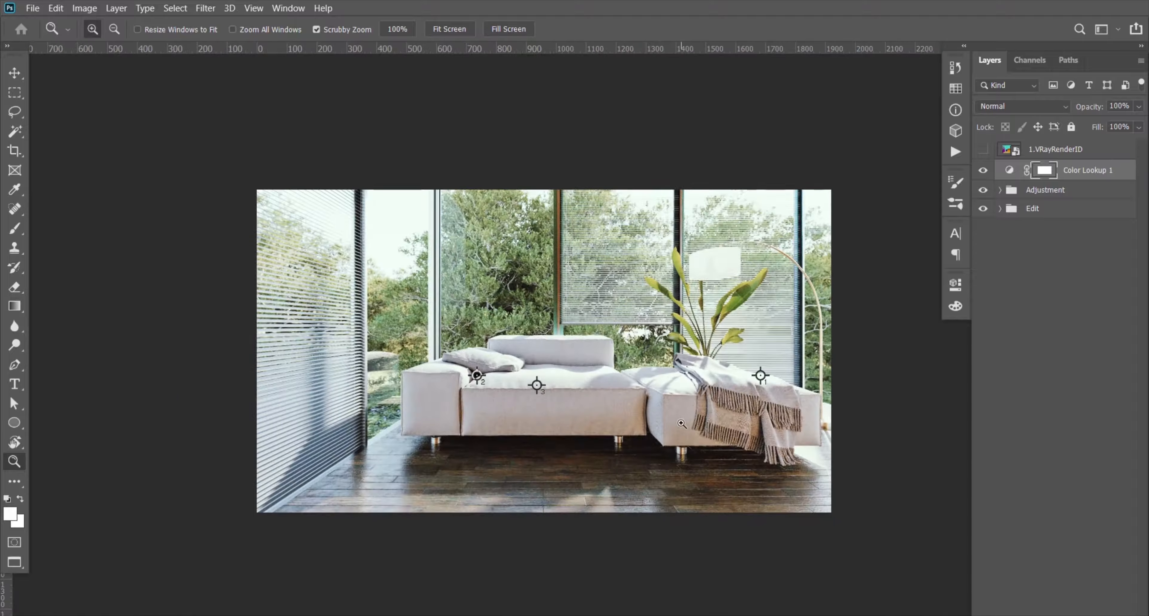
click(682, 423)
key(space)
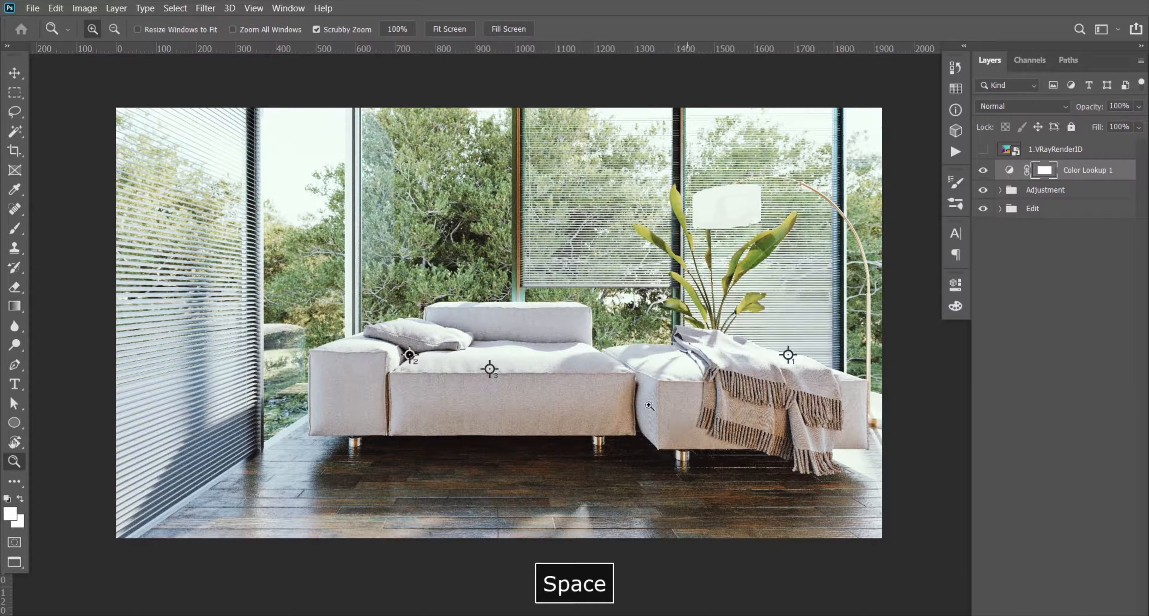
click(1130, 106)
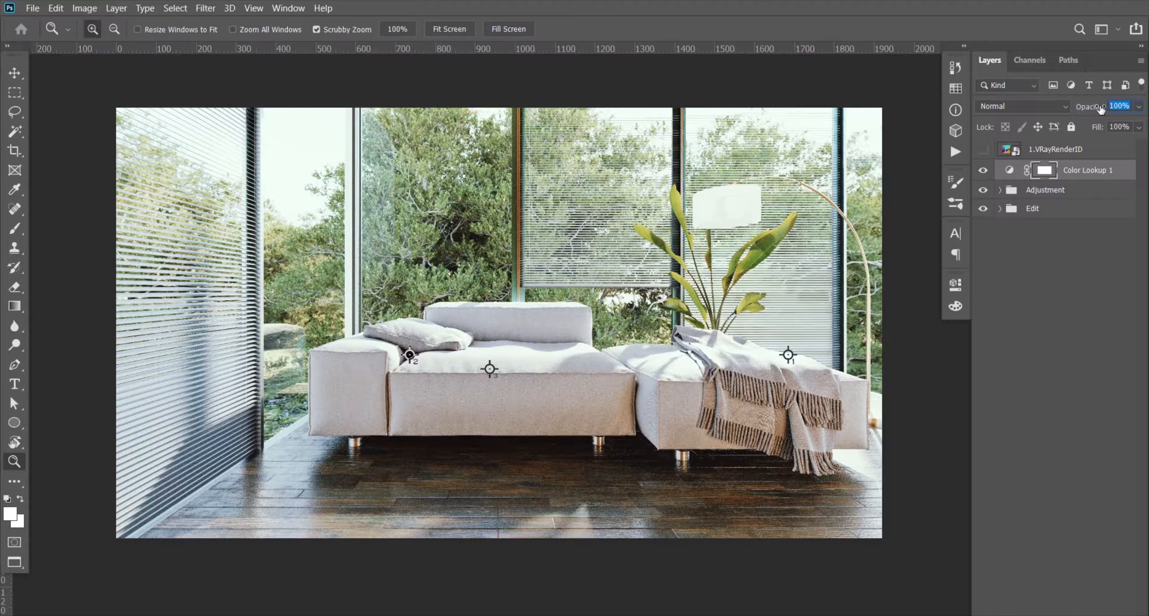
text(50)
key(Return)
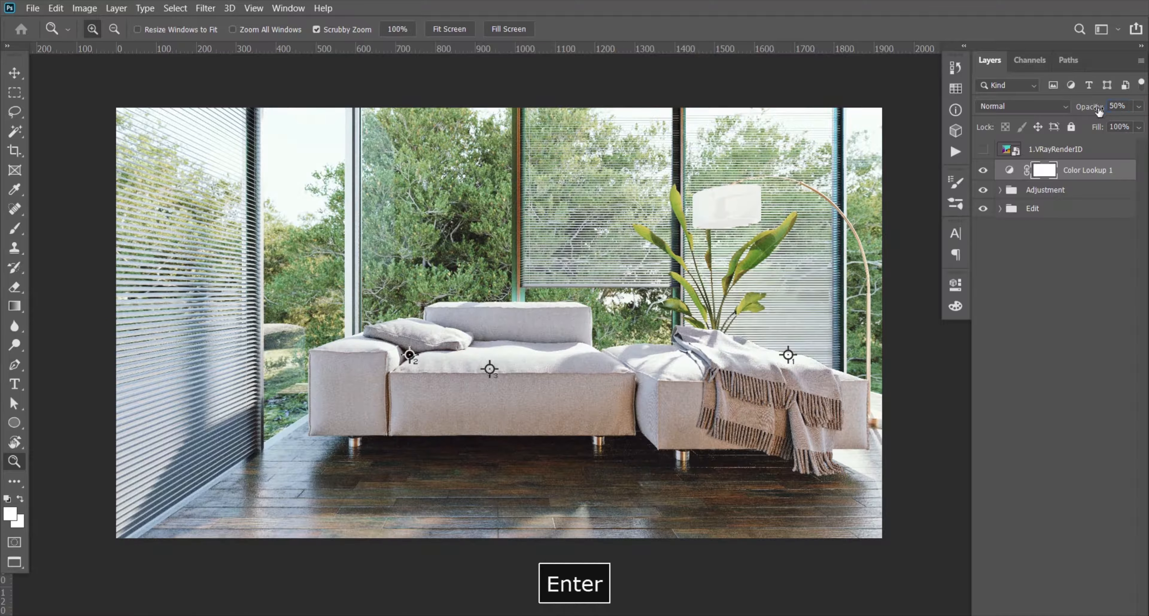
scroll(607, 308, down, 3)
scroll(604, 304, up, 3)
key(v)
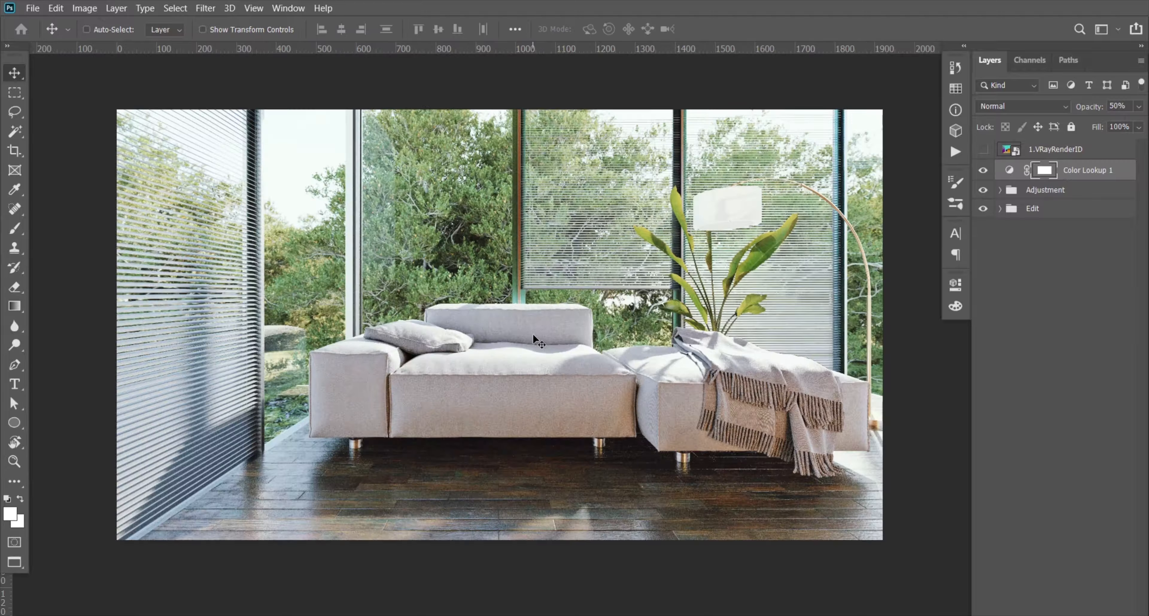
click(32, 8)
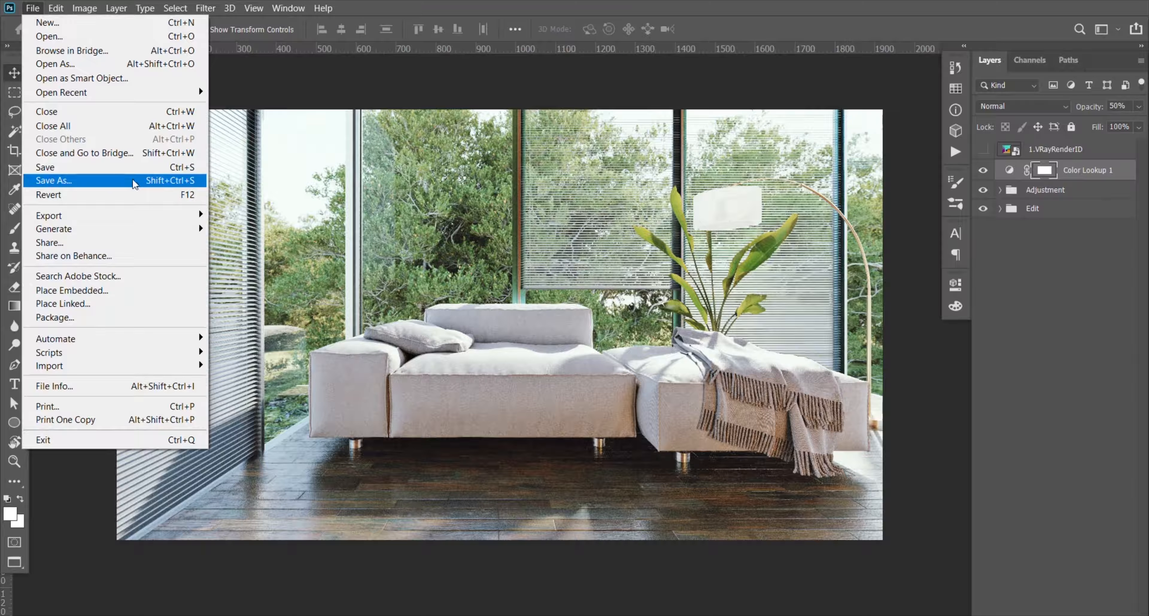
key(Escape)
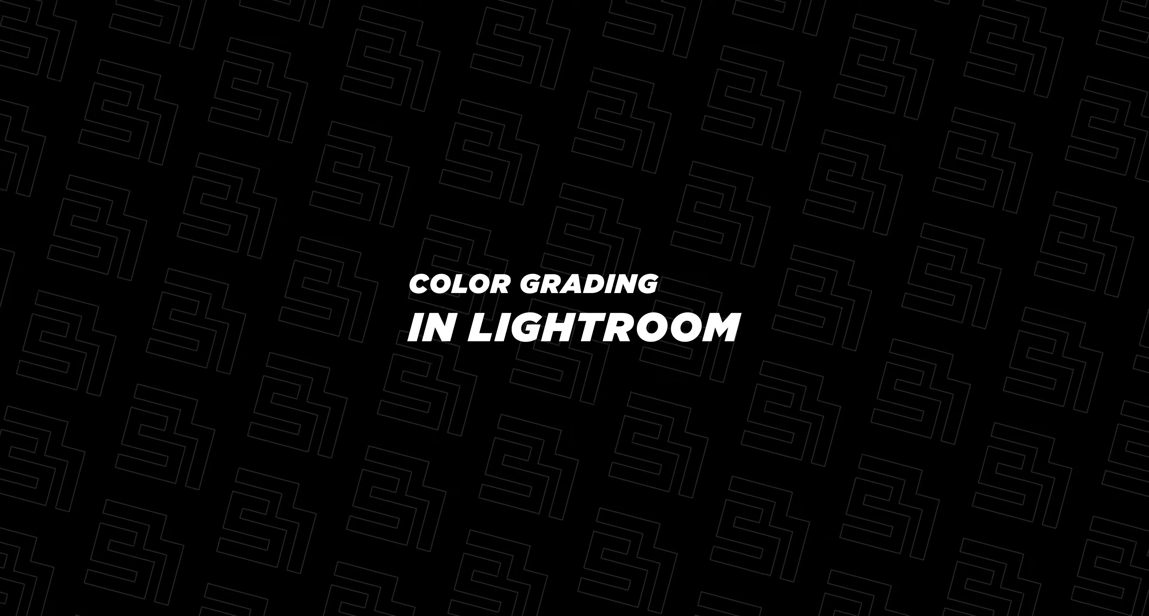
key(F5)
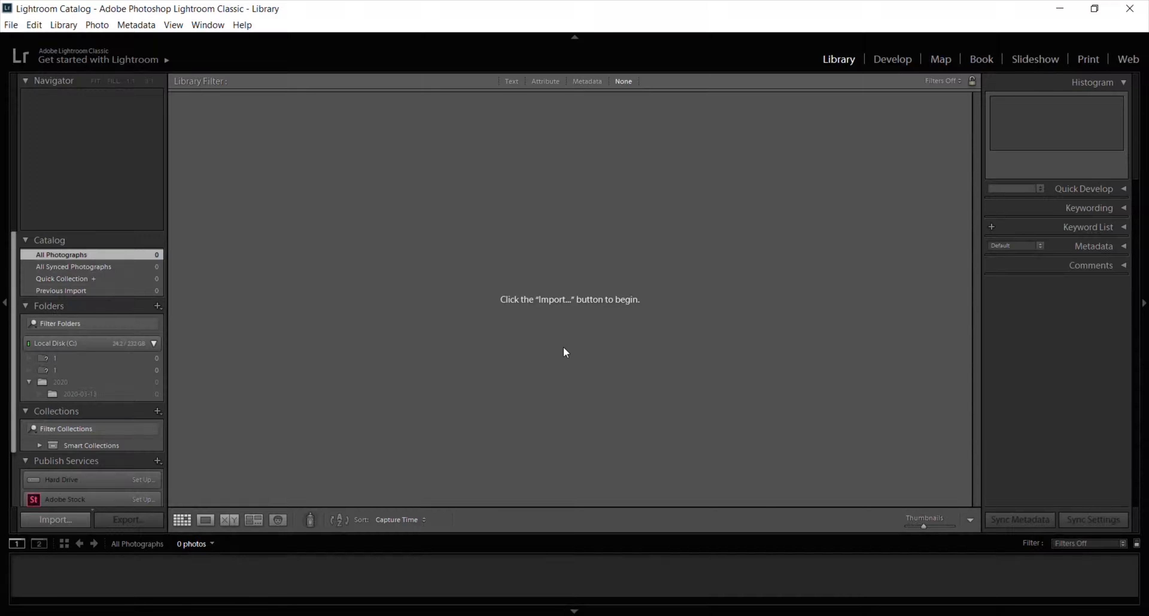
- Switch to Lightroom Classic, import New Edit.jpg into the catalog and open it in the Develop module
key(F5)
drag(505, 356, 505, 355)
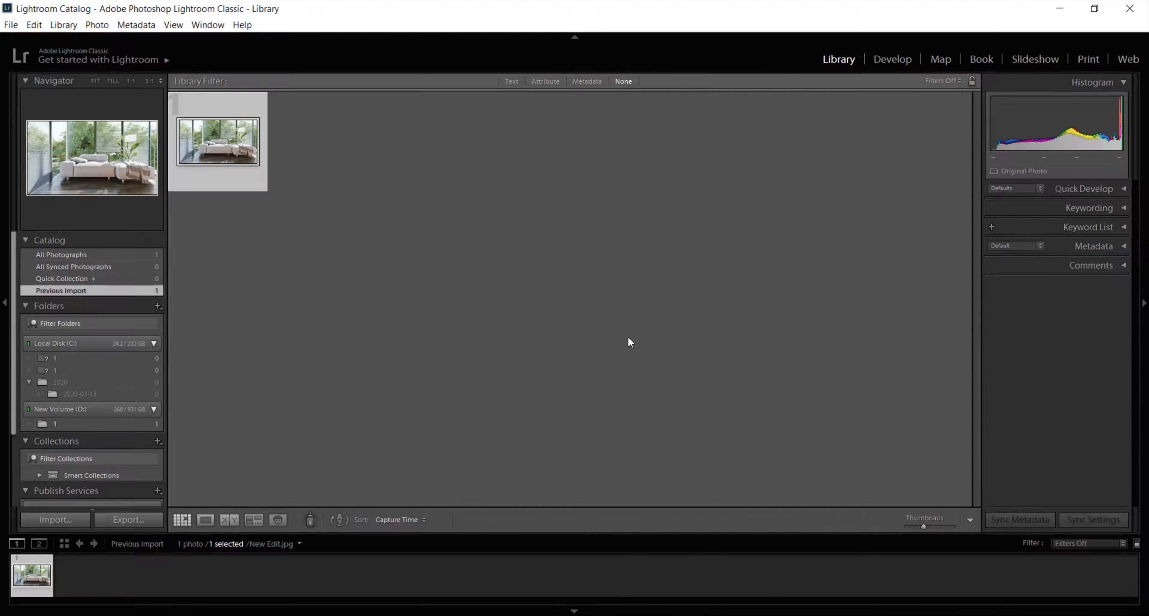
double_click(221, 152)
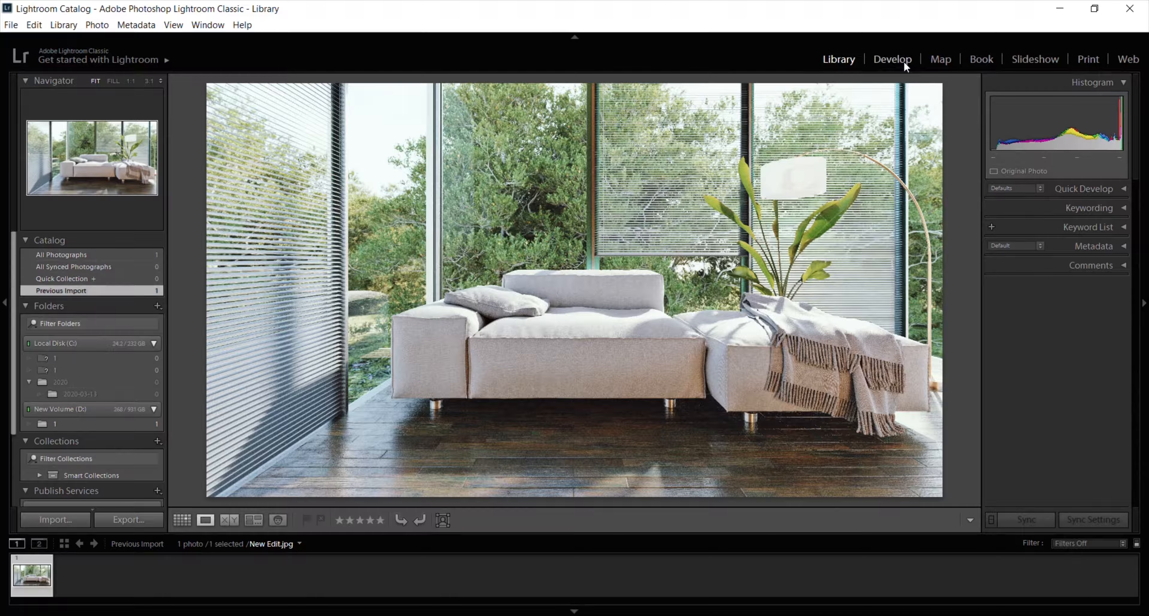
click(893, 59)
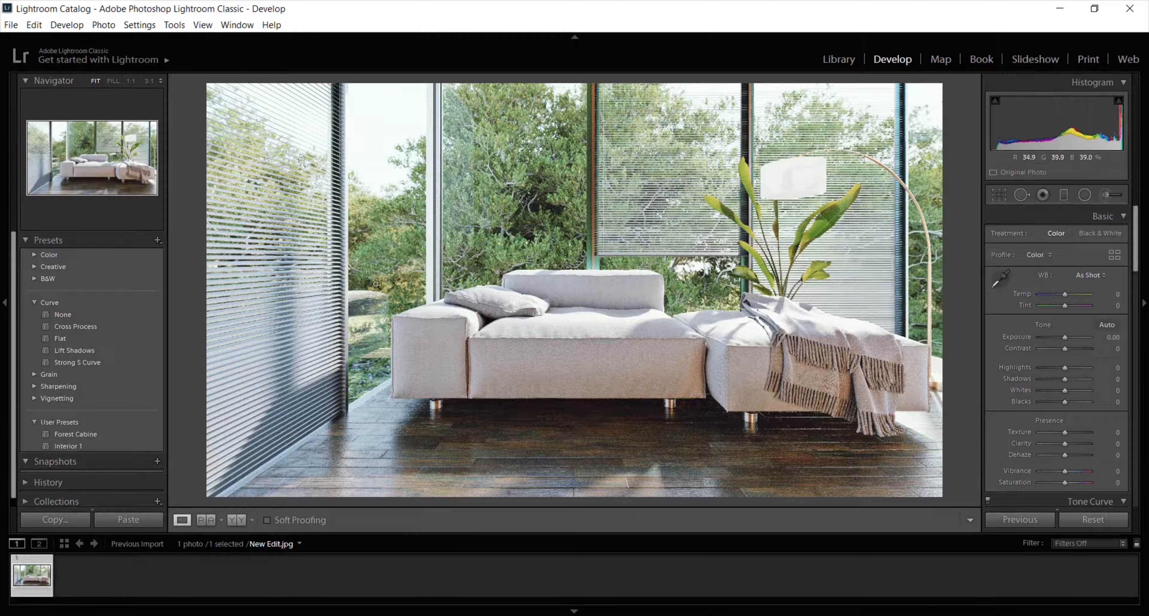
- Enlarge the photo's work area by hiding the presets side, the filmstrip and the module picker
click(5, 302)
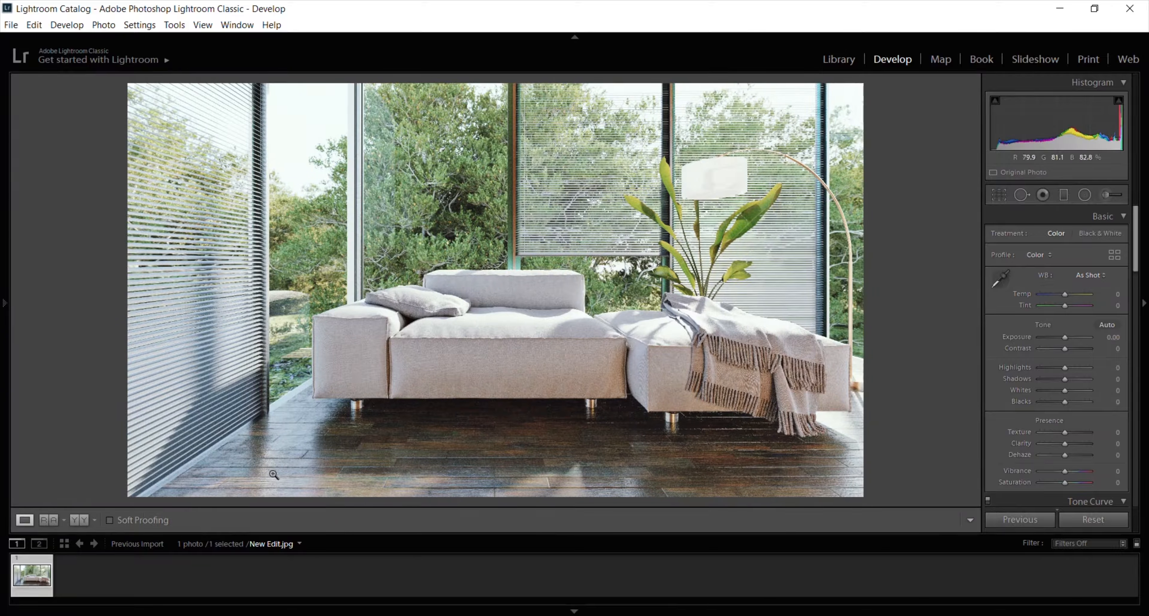
click(575, 612)
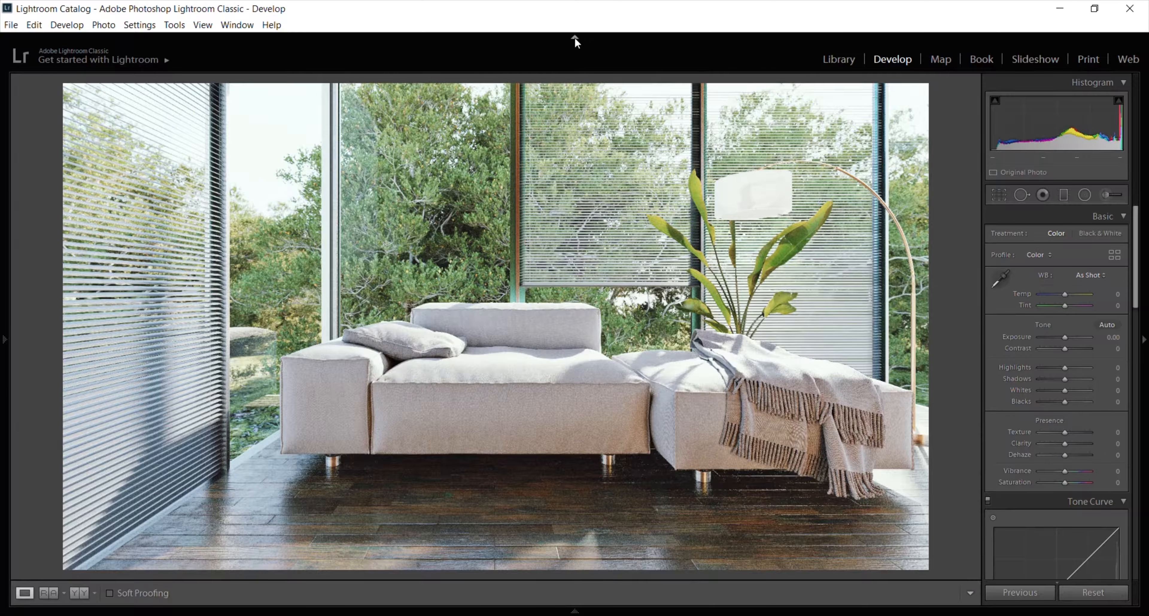
click(575, 37)
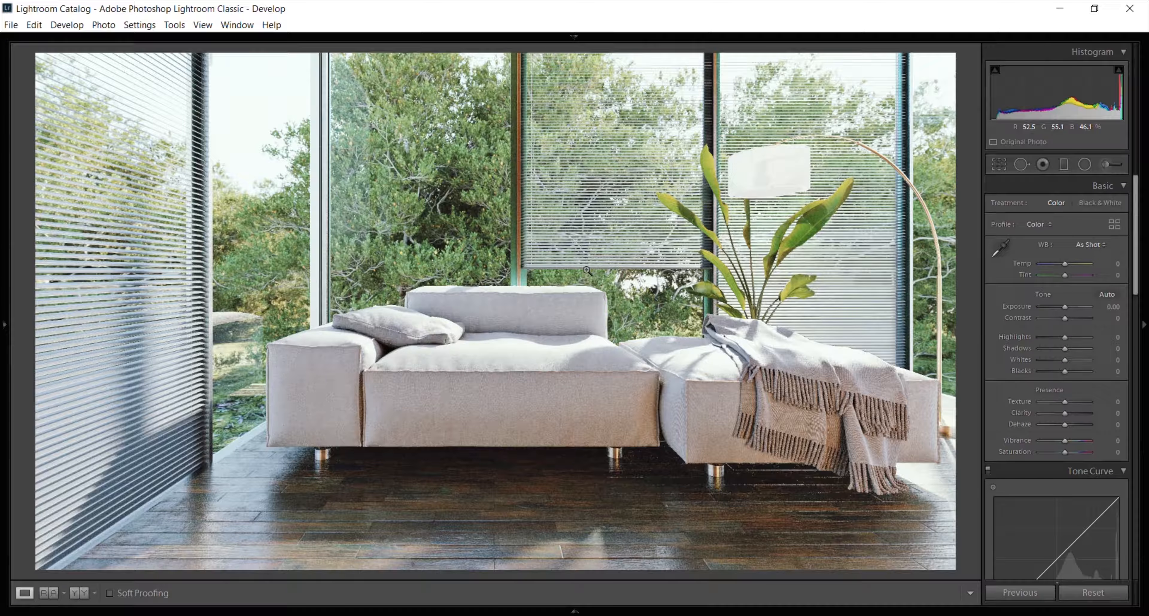
key(F5)
- Try the Auto and Custom white balance settings on the photo and return it to As Shot
click(1105, 245)
click(1093, 274)
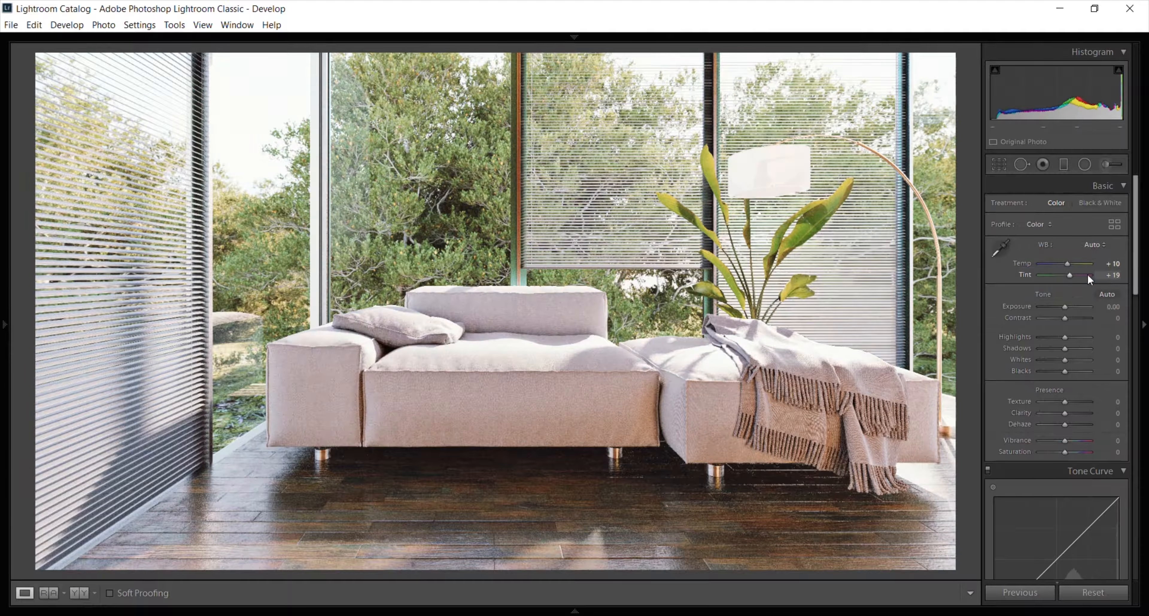
click(1094, 245)
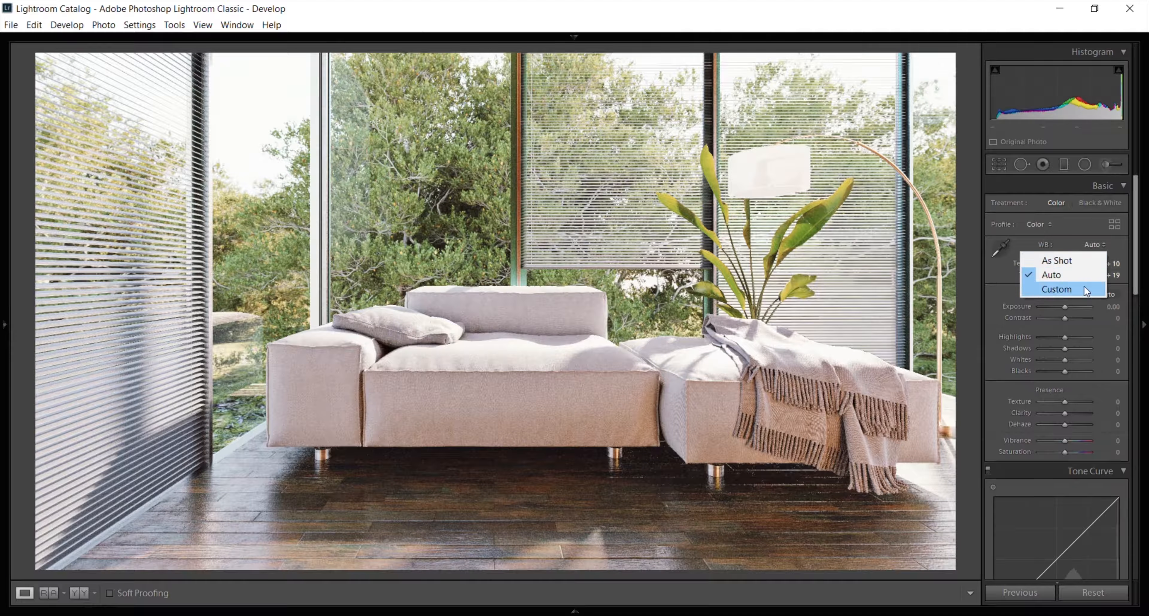
click(1084, 286)
click(1092, 245)
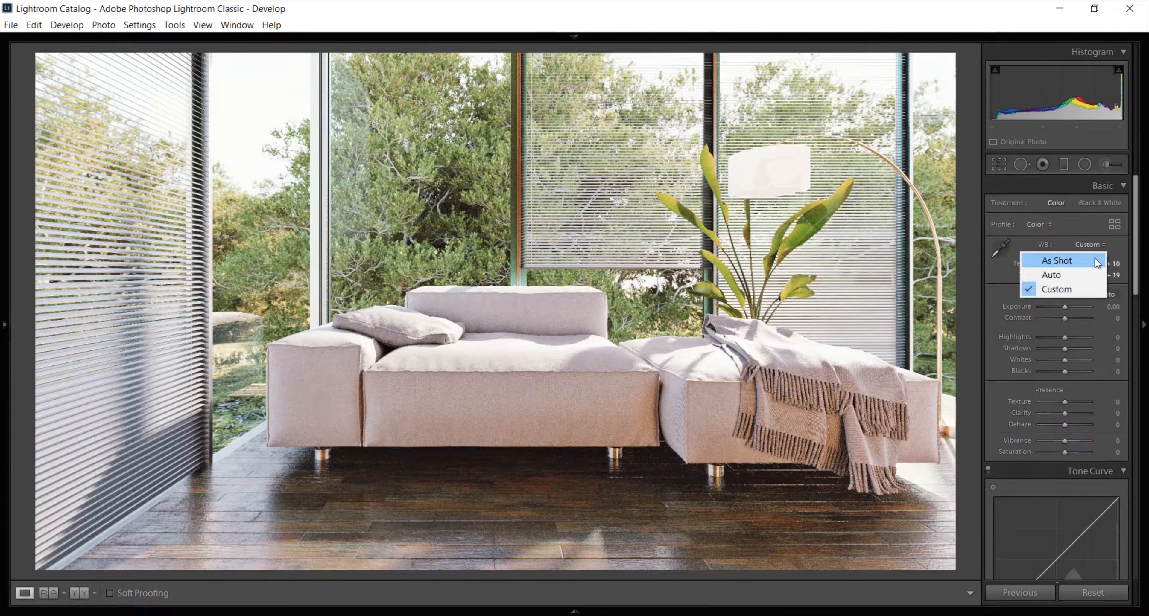
click(1097, 262)
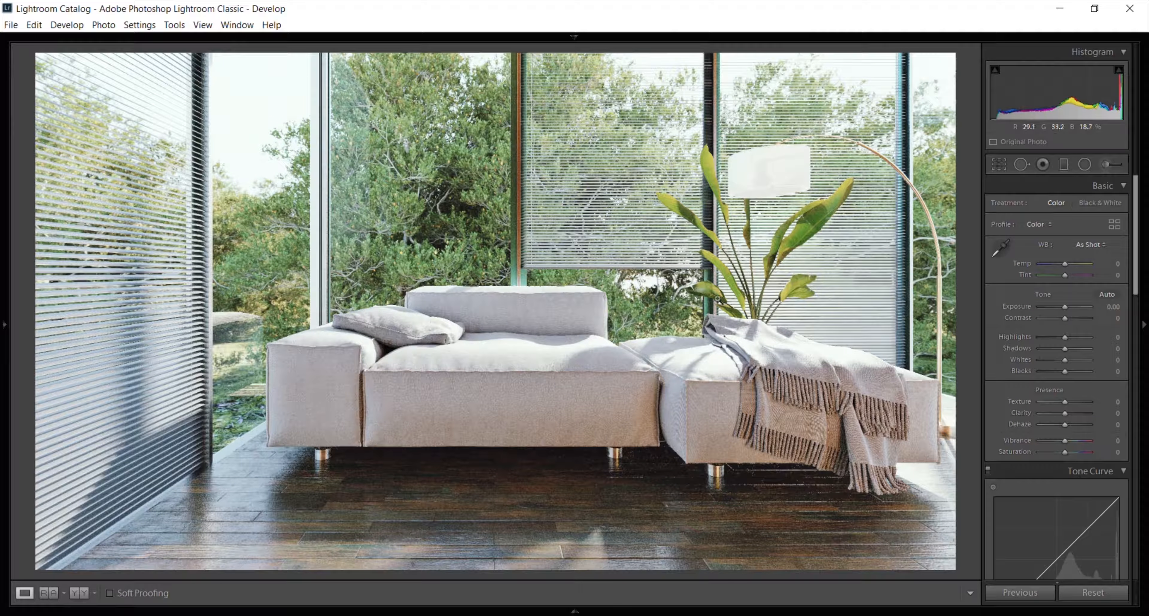
- Adjust the photo's white balance to a Temp of -2 and a Tint of -21
key(F5)
drag(1065, 267, 1060, 276)
click(656, 314)
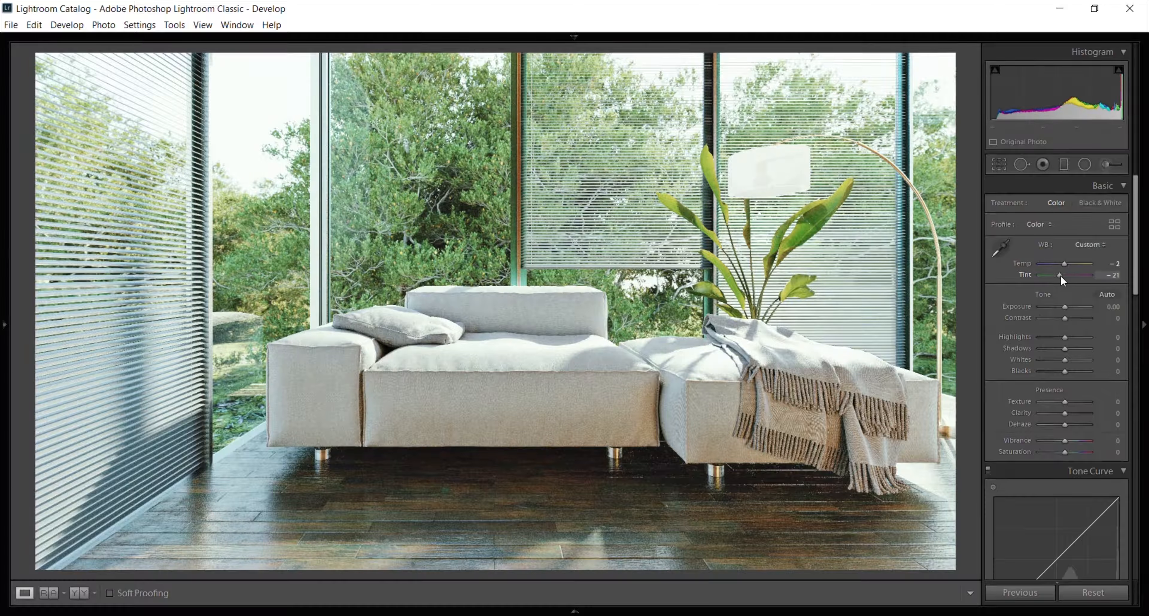
- Set the photo's Tint back to 0 and its Exposure to -0.25
text(0)
key(Return)
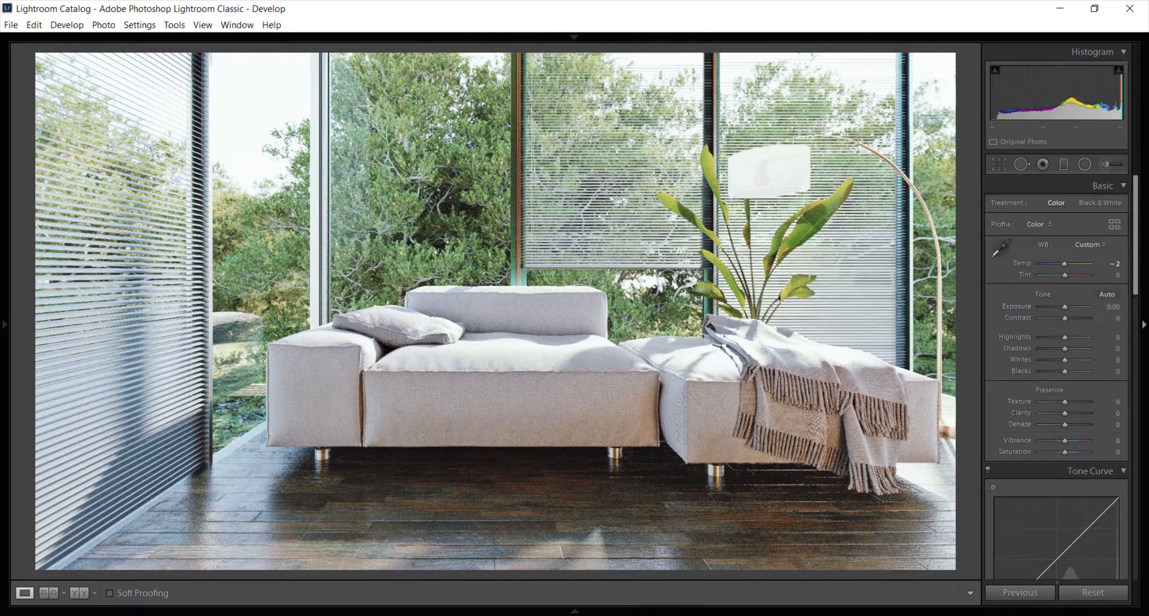
drag(1066, 307, 1065, 307)
click(1117, 307)
text(5)
key(Return)
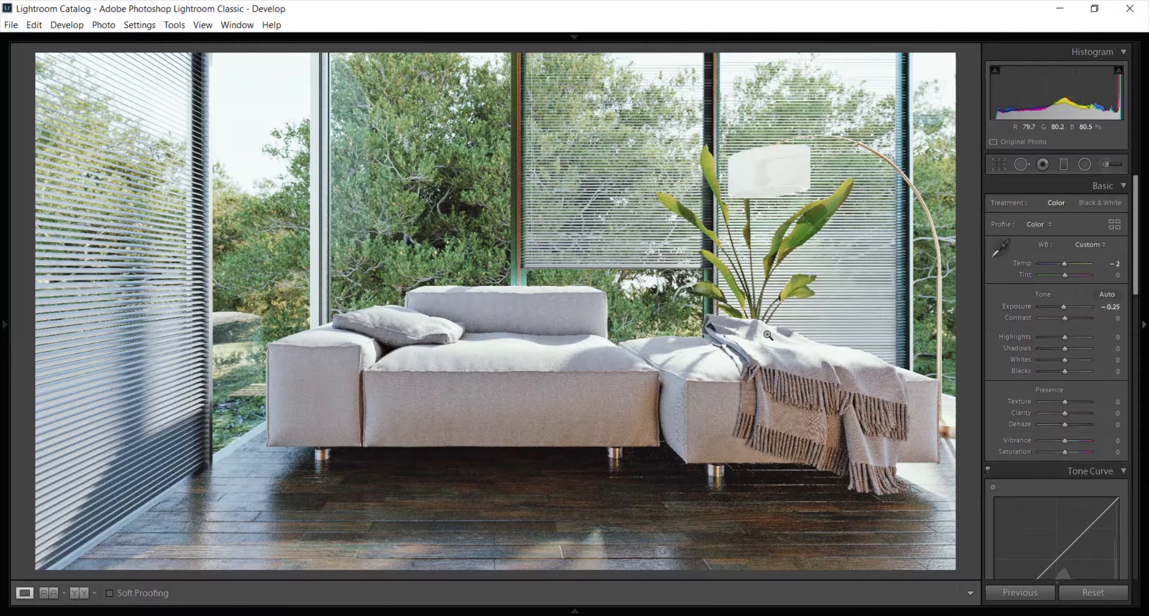
- Lower the photo's Contrast to -10
drag(1064, 318, 1057, 318)
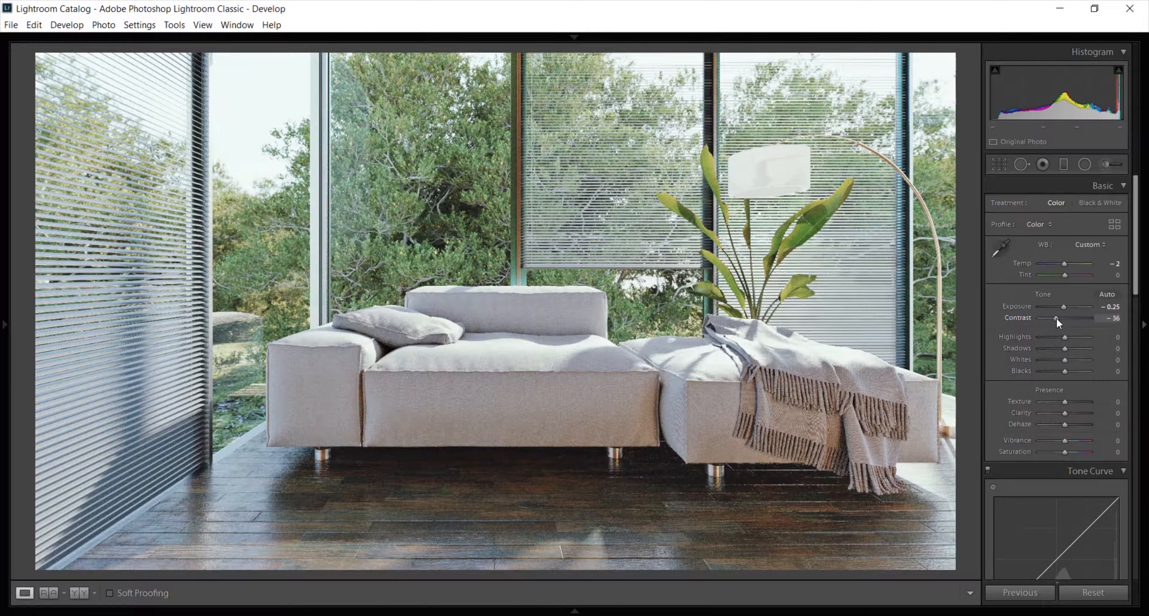
click(1112, 318)
text(-10)
key(Return)
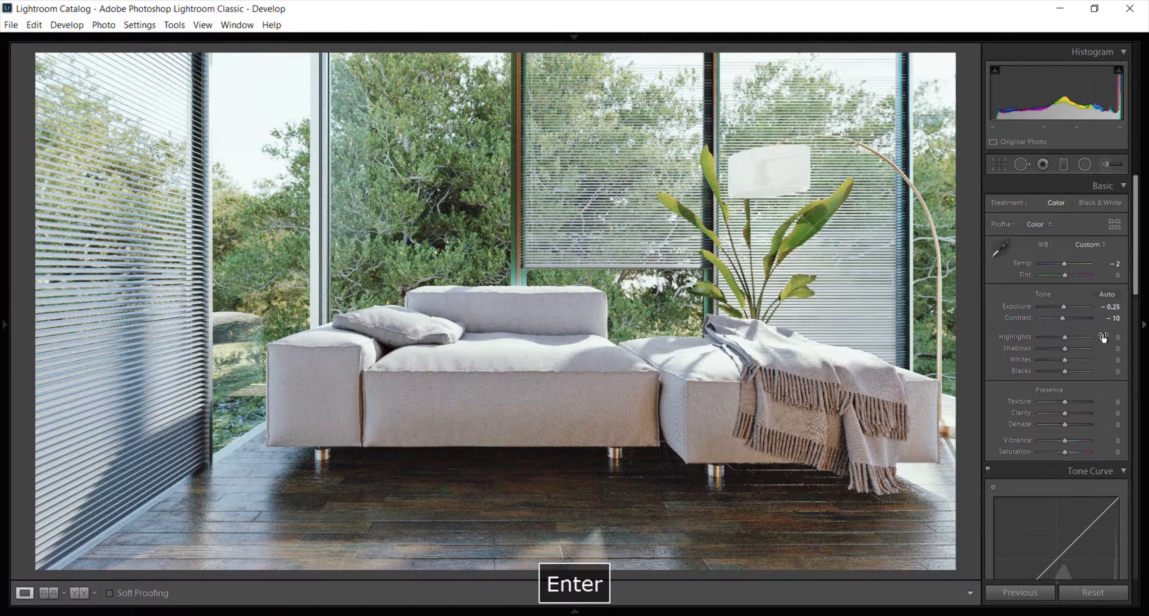
- Set the basic tones to Highlights -50, Shadows -5, Whites -5 and Blacks +20
drag(1063, 342, 1076, 374)
click(1112, 360)
text(-5)
key(Return)
click(1111, 371)
text(20)
key(Return)
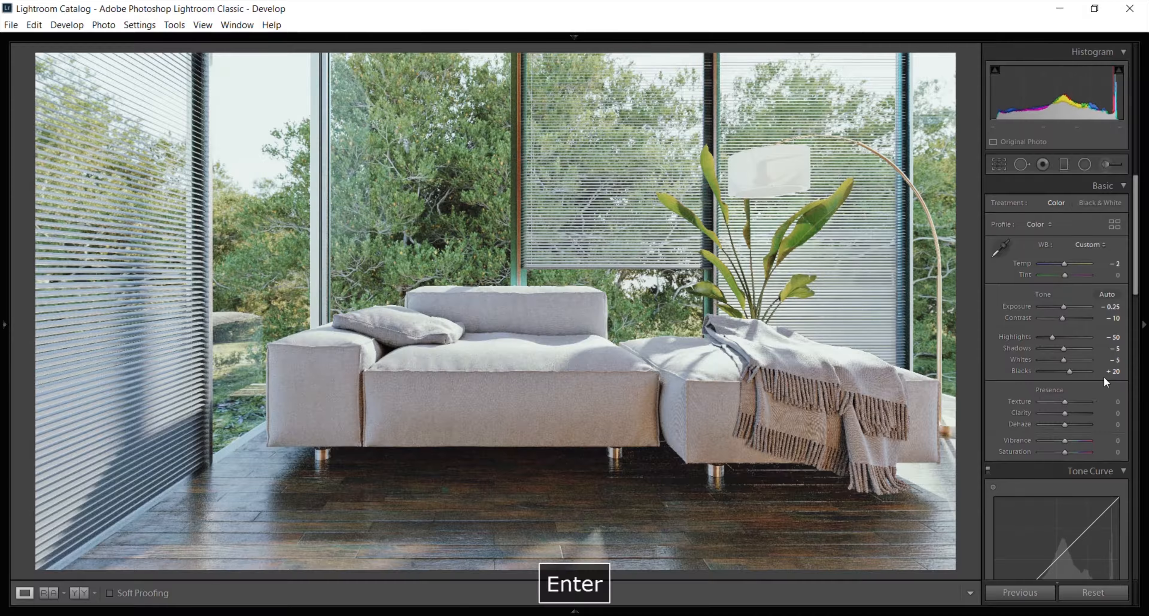
- Set the photo's Texture to +20 and its Clarity to +5
scroll(1102, 376, down, 5)
drag(1050, 270, 1072, 272)
click(497, 528)
click(497, 527)
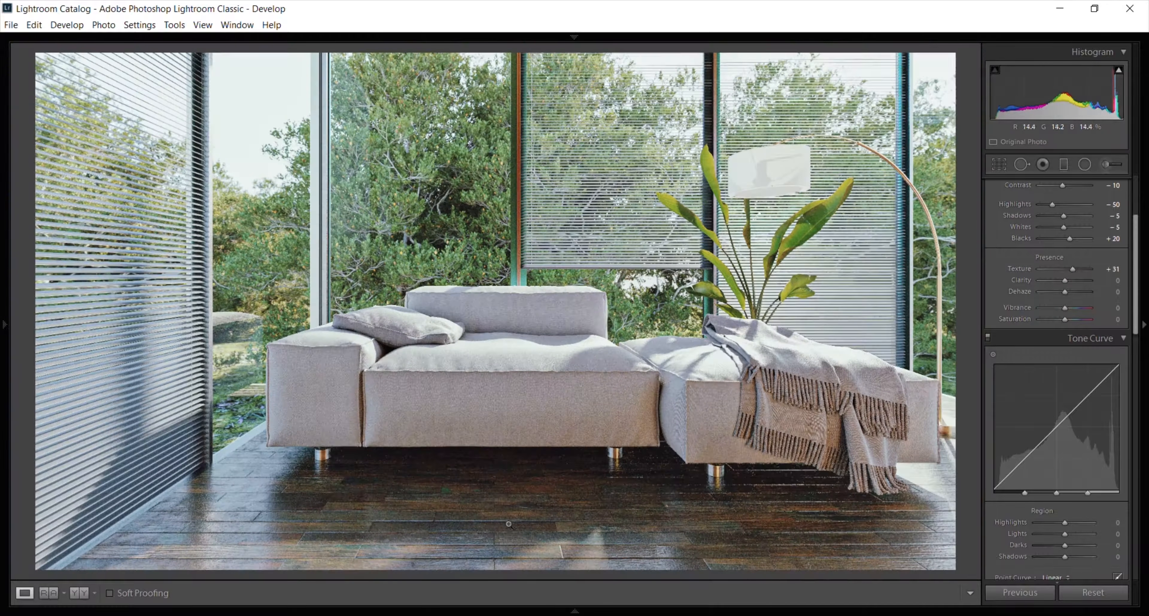
click(1110, 270)
text(20)
key(Return)
drag(1065, 281, 1065, 282)
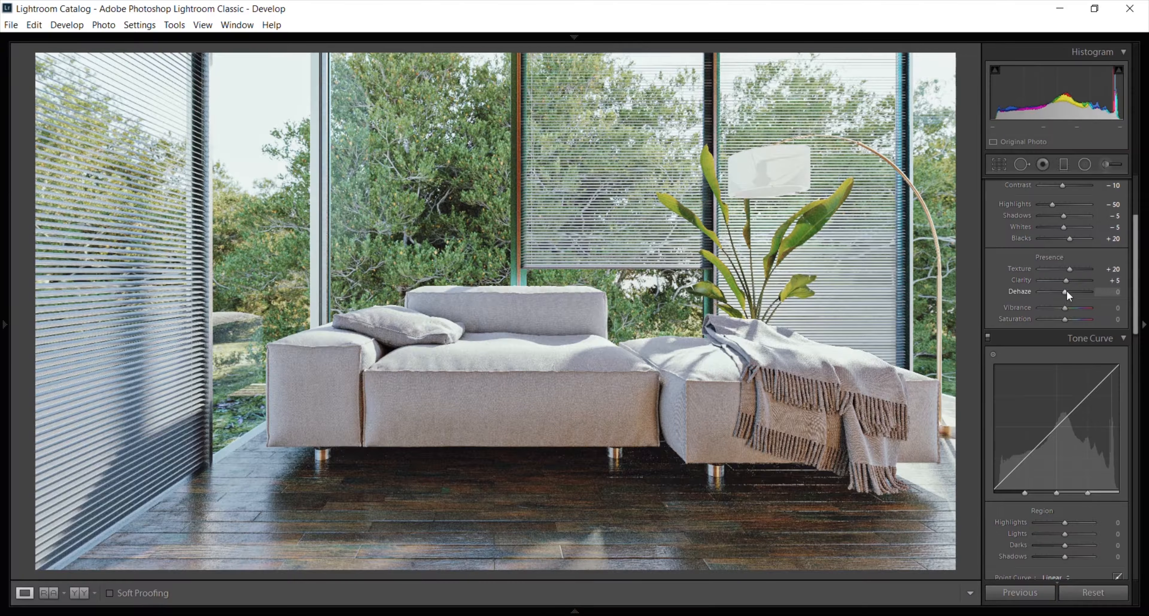
key(ctrl+z)
- Reduce the photo's Vibrance to -5
drag(1060, 309, 1064, 308)
click(1114, 309)
text(-5)
key(Return)
- Set the Highlights region of the tone curve to -20
drag(1136, 322, 1141, 366)
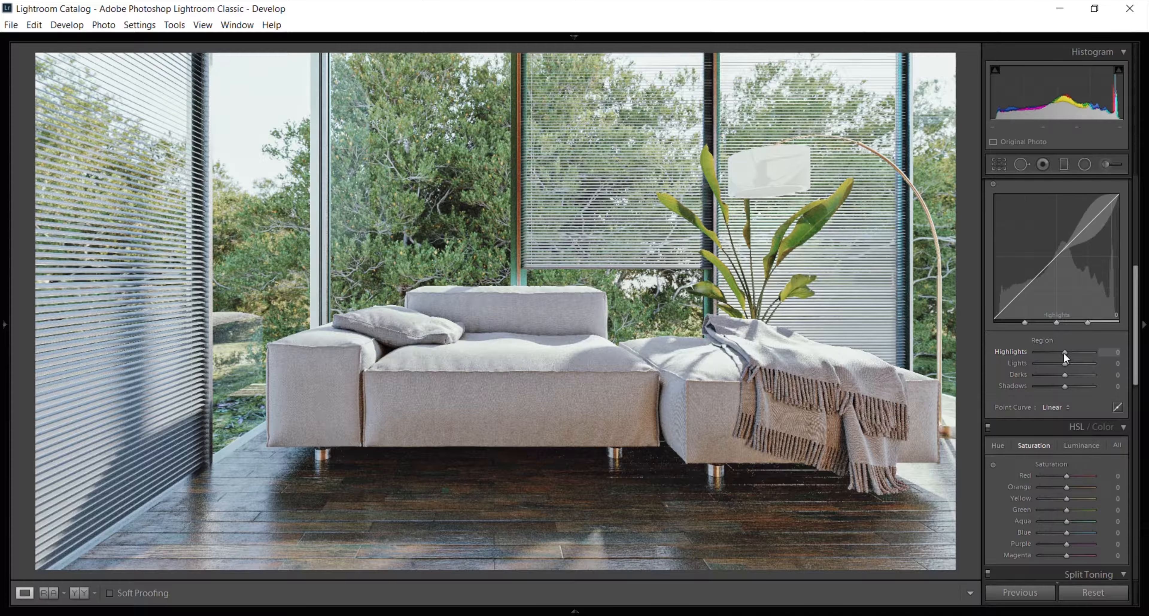
drag(1064, 353, 1049, 353)
click(1111, 352)
text(-15)
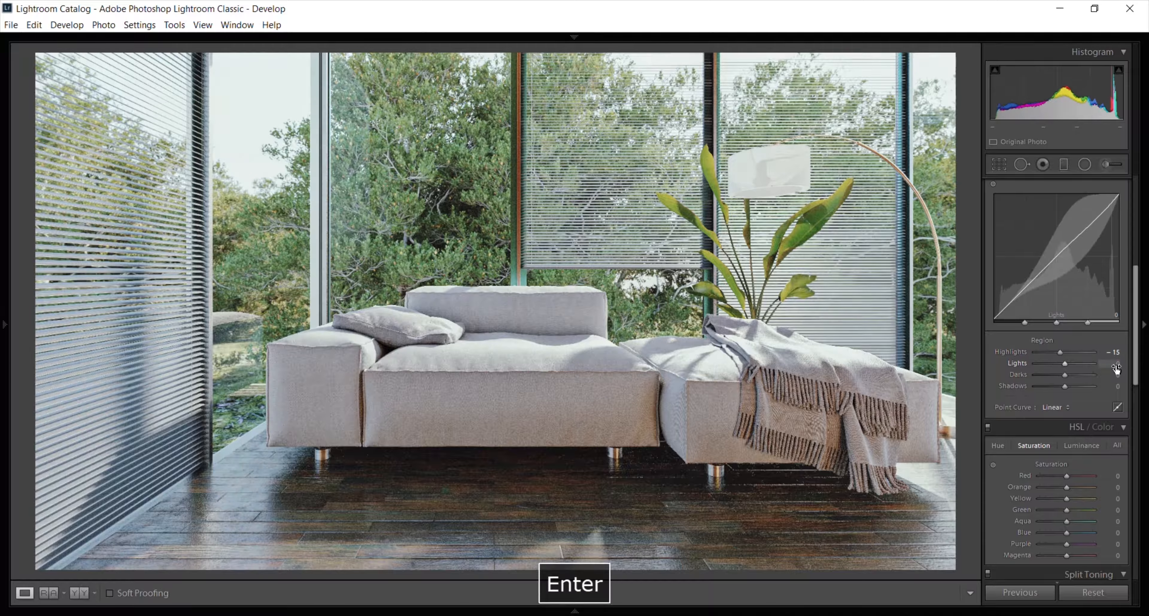
key(Return)
text(-20)
key(Return)
- Keep the tone curve's Lights at 0 and set both its Darks and Shadows to +2
drag(1064, 364, 1069, 388)
click(1112, 364)
text(0)
key(Return)
key(ctrl+z)
click(1114, 376)
text(2)
key(Return)
text(2)
key(Return)
- Set the HSL saturation of the oranges to +5
scroll(1069, 362, down, 3)
click(998, 299)
click(1043, 297)
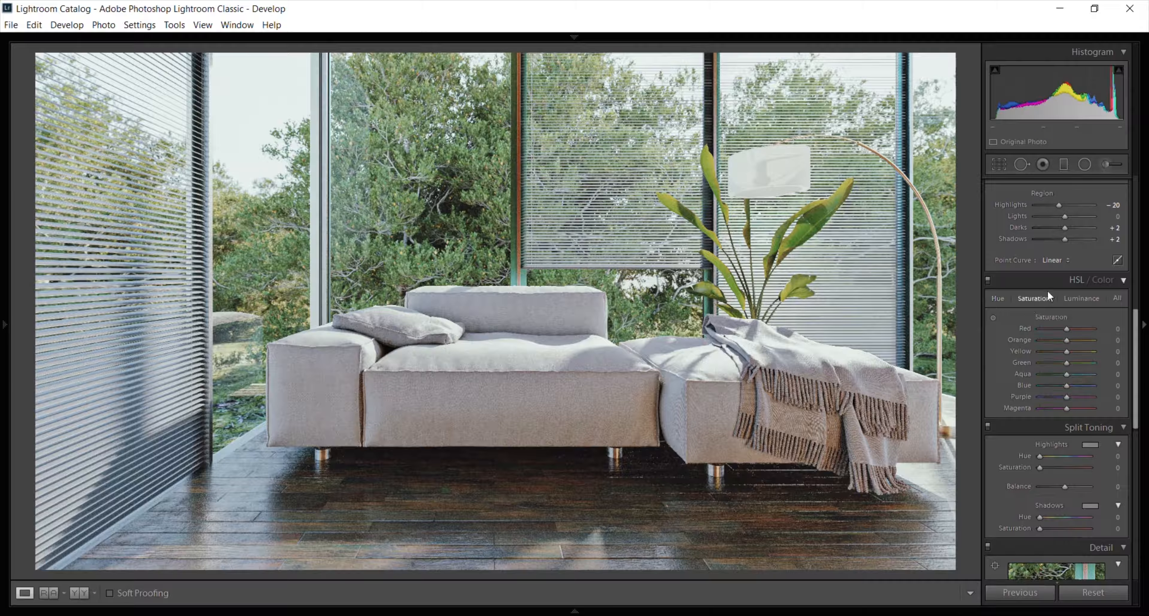
drag(1061, 332, 1087, 342)
text(5)
key(Return)
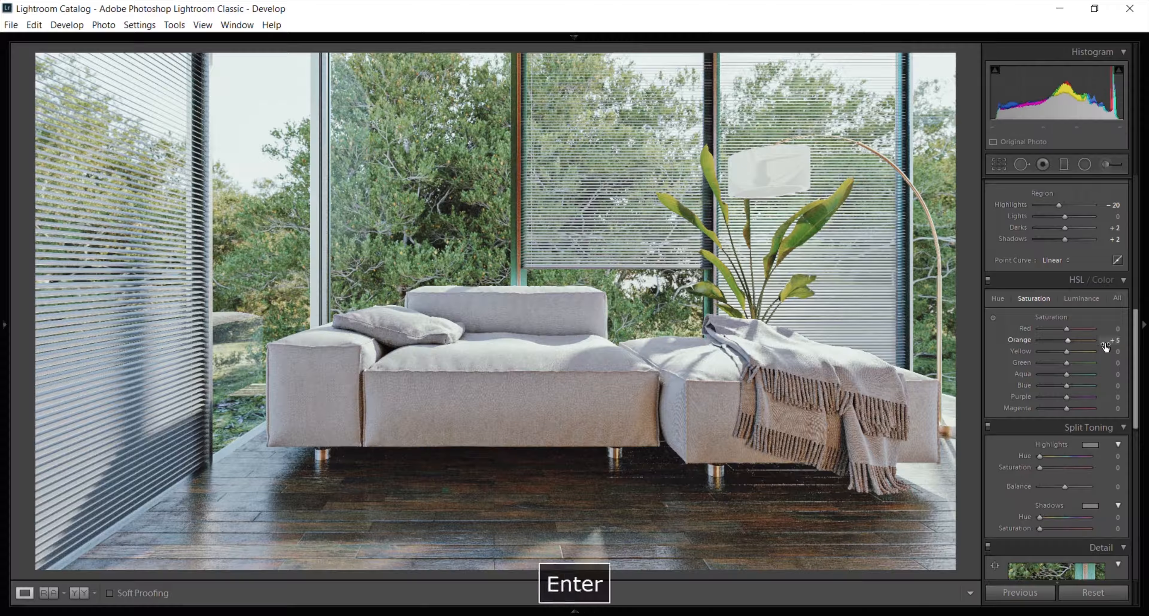
- Set the HSL saturation to +10 for Yellow and -5 for Green
drag(1074, 354, 1086, 389)
click(1109, 352)
text(10)
key(Return)
click(1115, 363)
text(-5)
key(Return)
- Set the HSL saturation to +5 for Aqua and +40 for Blue
click(1111, 376)
text(5)
key(Return)
click(1110, 386)
text(50)
key(Return)
text(40)
key(Return)
- Set the HSL saturation to -15 for Purple and -5 for Magenta
drag(1067, 398, 1037, 401)
text(-15)
key(Return)
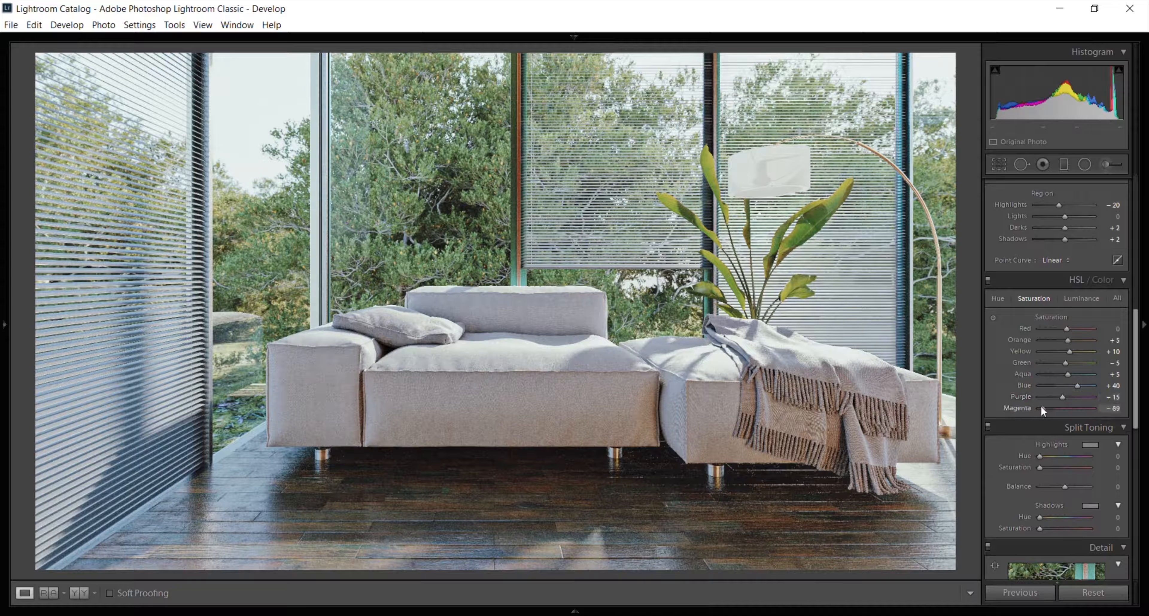
click(1114, 408)
text(-5)
key(Return)
- Examine the sofa's cushions and fabric grain in the Detail preview
scroll(1138, 406, down, 2)
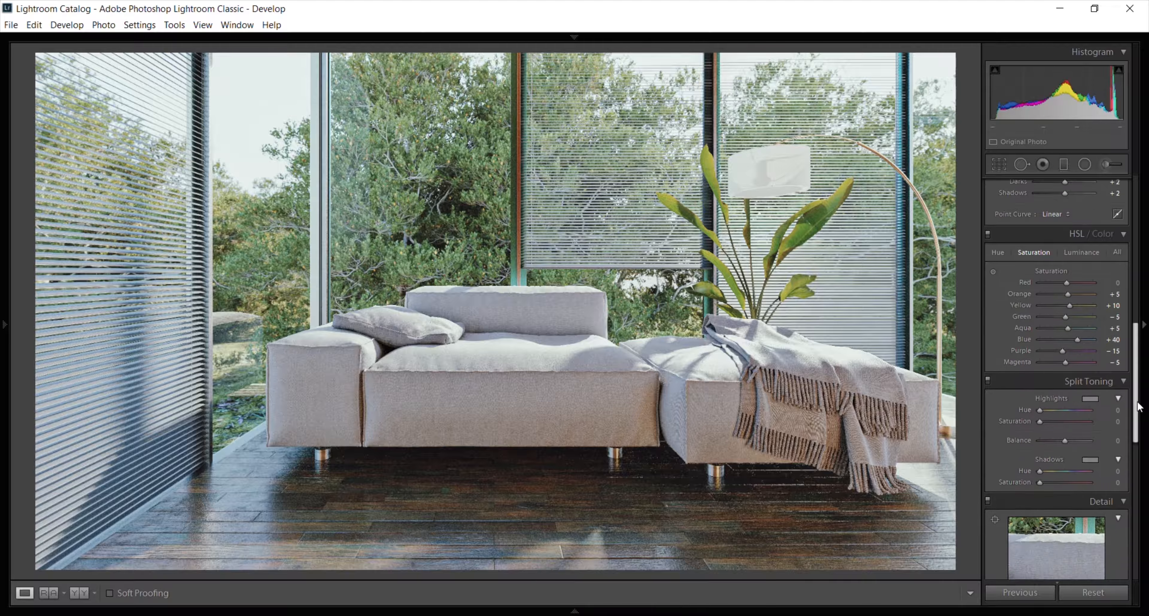
scroll(1137, 406, down, 2)
scroll(1126, 398, down, 7)
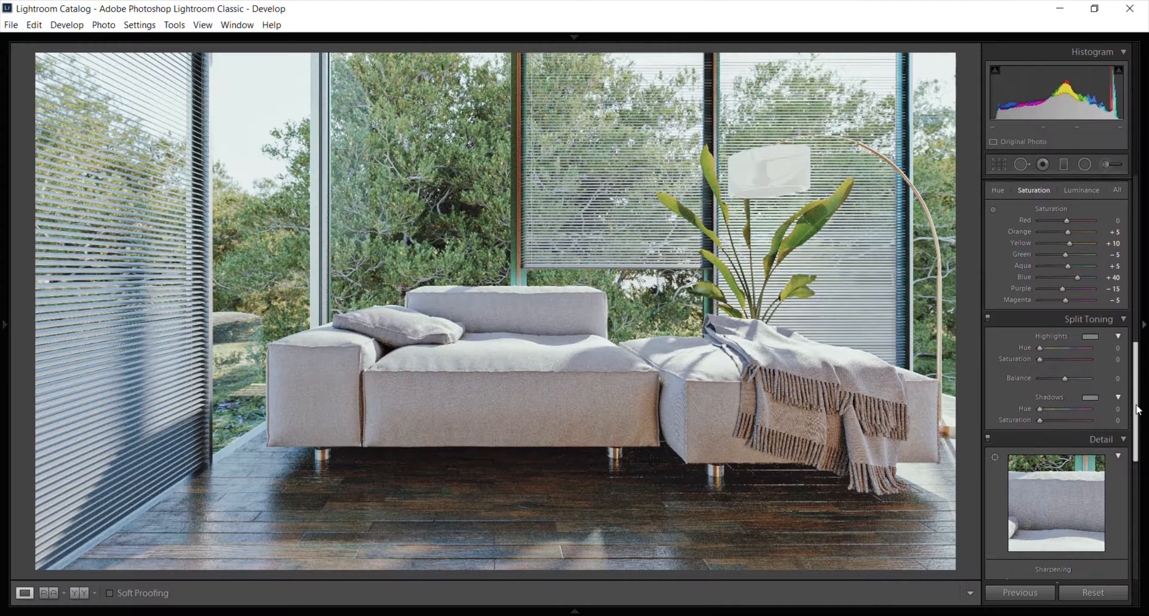
drag(1146, 450, 1146, 465)
drag(1050, 345, 1035, 275)
drag(1041, 354, 1036, 290)
drag(1061, 335, 1088, 368)
mouse_move(1026, 337)
mouse_down()
mouse_move(1103, 339)
mouse_move(1071, 317)
mouse_move(1036, 342)
mouse_up()
scroll(1124, 440, down, 4)
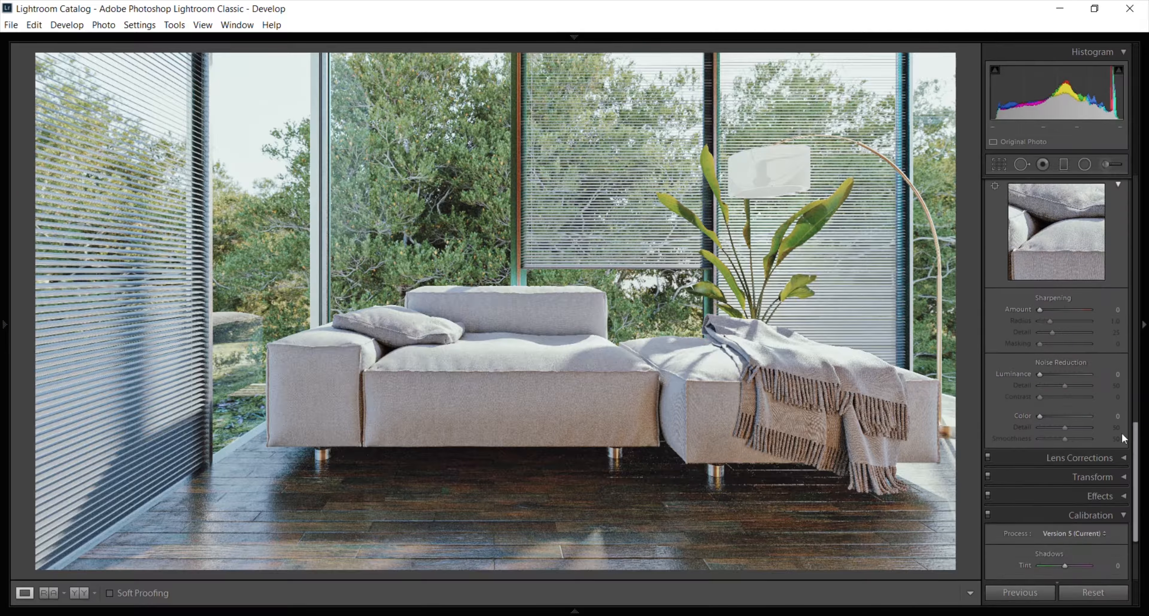
- Try Luminance noise reduction values on the enlarged sofa and set it to 15
click(1067, 374)
drag(1069, 374, 1091, 382)
drag(605, 480, 630, 434)
mouse_move(1087, 374)
mouse_down()
mouse_move(1024, 375)
mouse_move(1104, 381)
mouse_up()
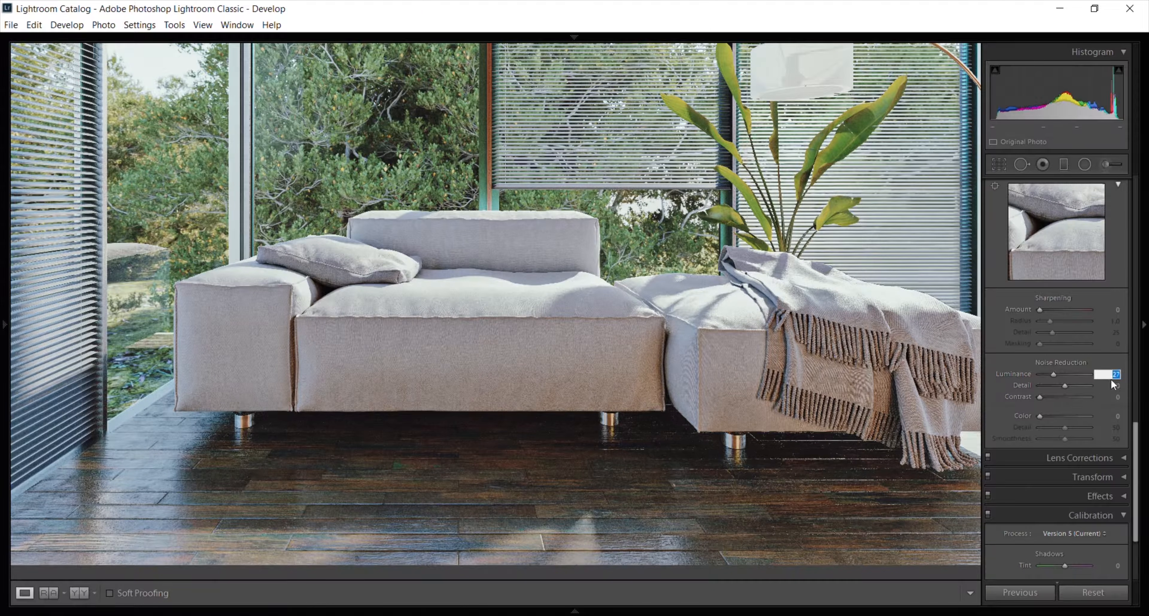
text(10)
key(Return)
drag(1043, 378, 1051, 379)
click(1103, 376)
text(15)
key(Return)
- Activate the Adjustment Brush with Size 13.9, Feather 48 and Flow 90
drag(904, 401, 598, 385)
mouse_move(1139, 439)
mouse_down()
mouse_move(1137, 476)
mouse_move(1137, 420)
mouse_up()
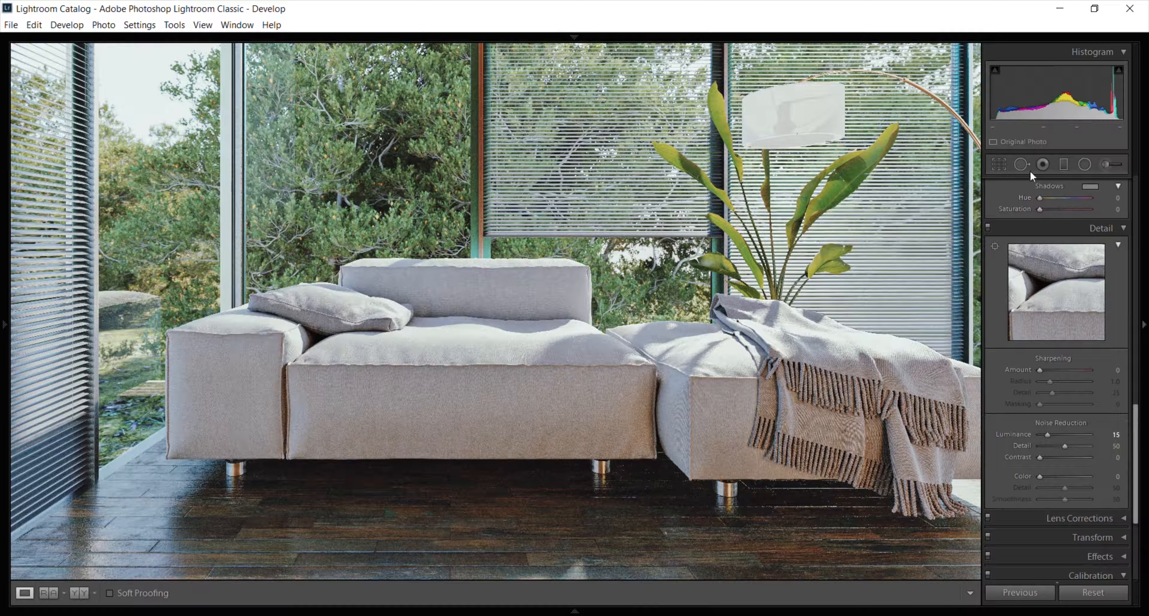
click(1104, 166)
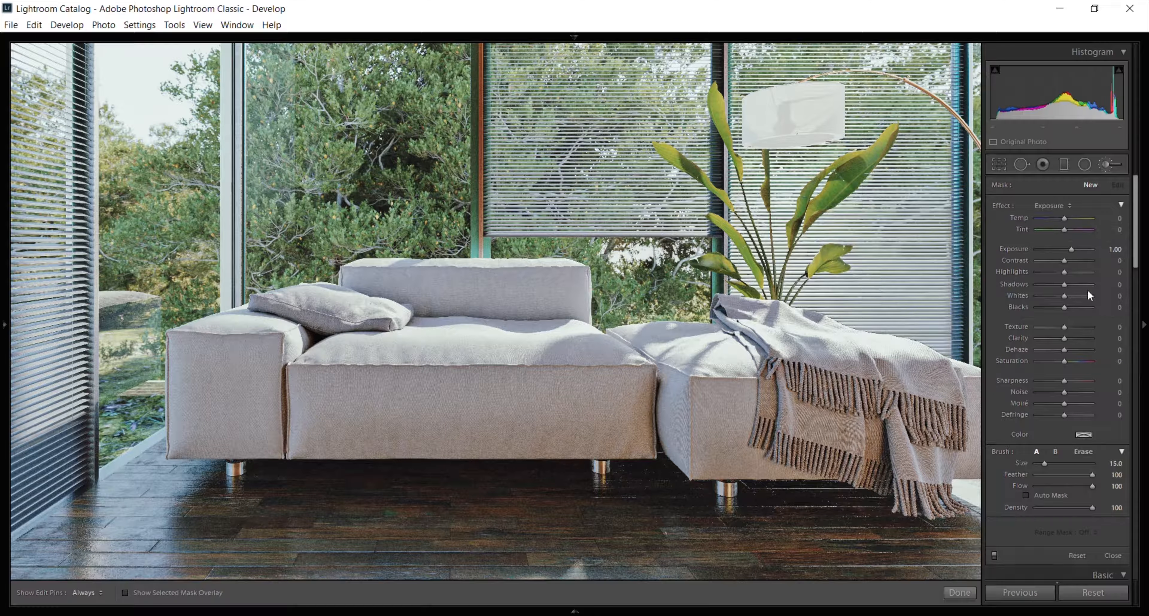
scroll(1139, 230, down, 4)
drag(1138, 226, 1138, 227)
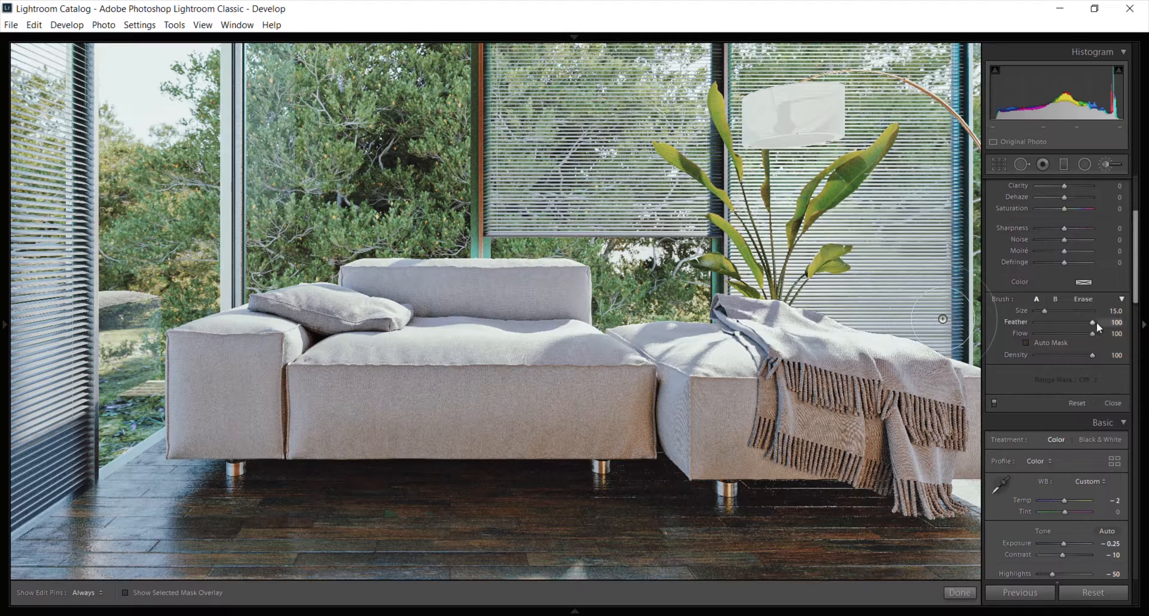
drag(1093, 323, 1064, 327)
drag(1044, 310, 1044, 313)
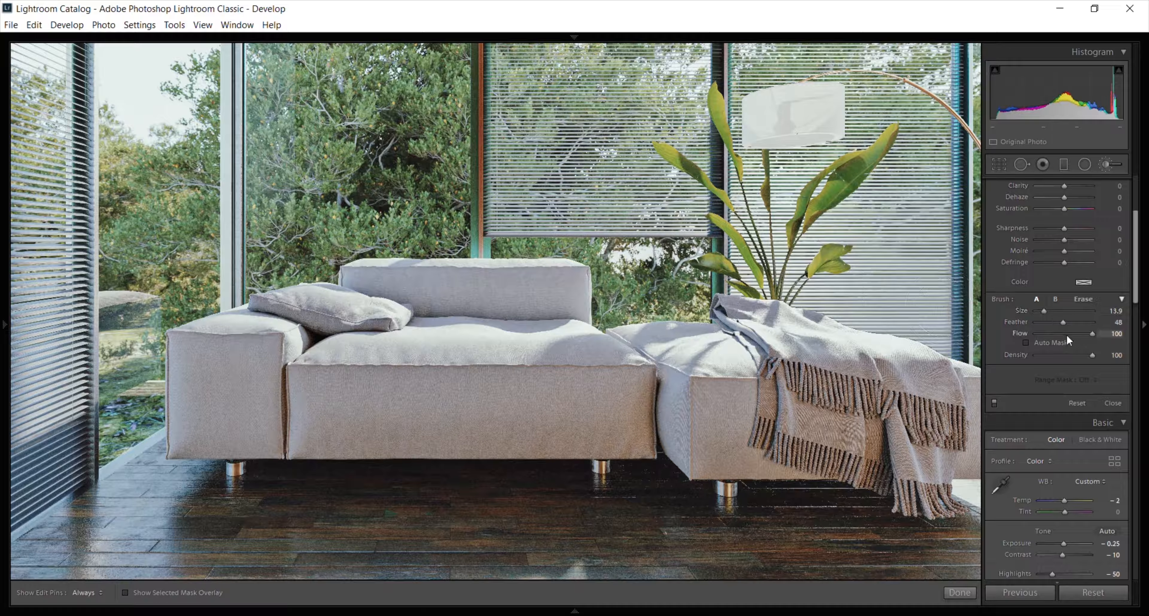
drag(1092, 333, 1086, 334)
- Paint the brush mask over the whole sofa and the blanket draped on it
mouse_move(715, 408)
mouse_down()
mouse_move(661, 367)
mouse_move(776, 363)
mouse_move(875, 384)
mouse_move(971, 435)
mouse_move(706, 441)
mouse_move(686, 412)
mouse_move(713, 441)
mouse_move(931, 435)
mouse_up()
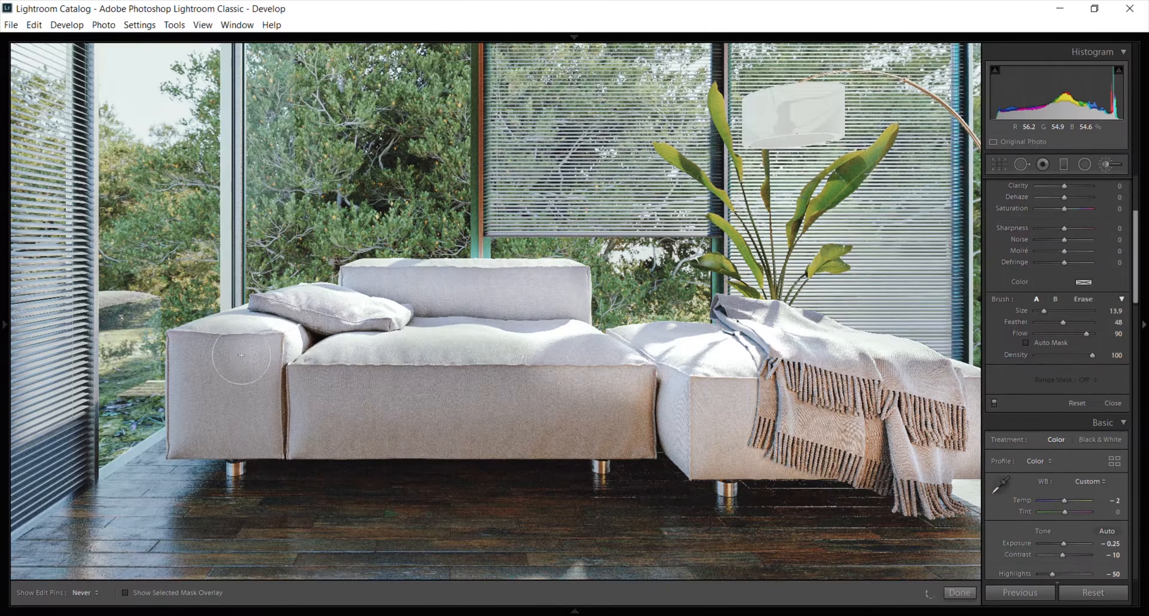
mouse_move(205, 420)
mouse_down()
mouse_move(447, 392)
mouse_move(357, 439)
mouse_move(587, 420)
mouse_up()
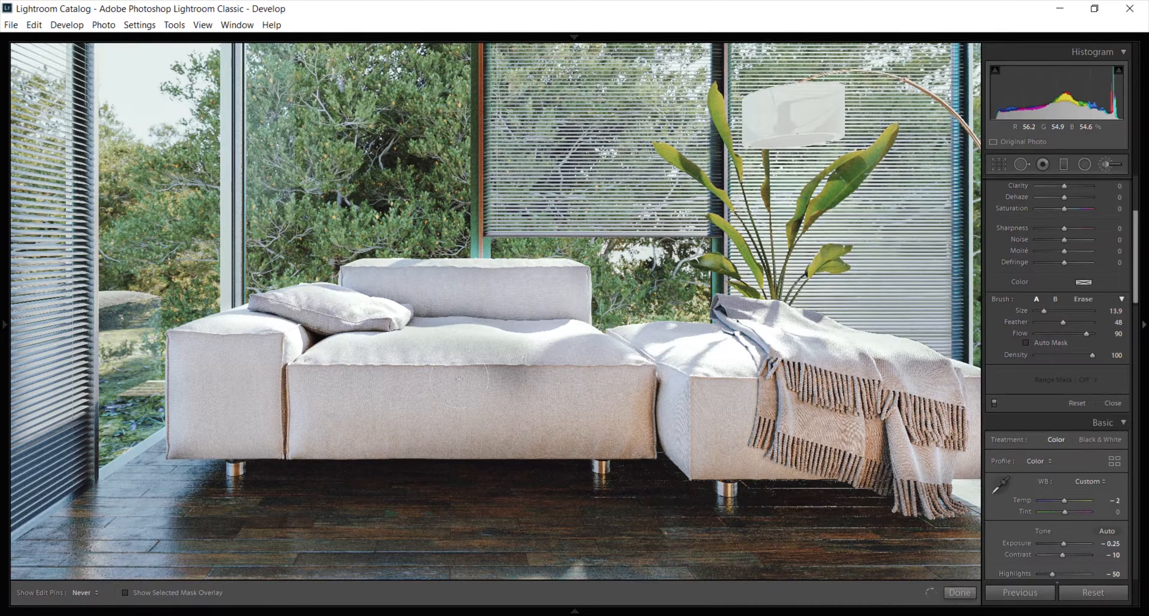
mouse_move(669, 432)
mouse_down()
mouse_move(429, 446)
mouse_move(289, 426)
mouse_up()
mouse_move(199, 347)
mouse_down()
mouse_move(438, 277)
mouse_move(513, 268)
mouse_move(675, 345)
mouse_move(758, 328)
mouse_move(941, 379)
mouse_move(950, 455)
mouse_move(719, 424)
mouse_up()
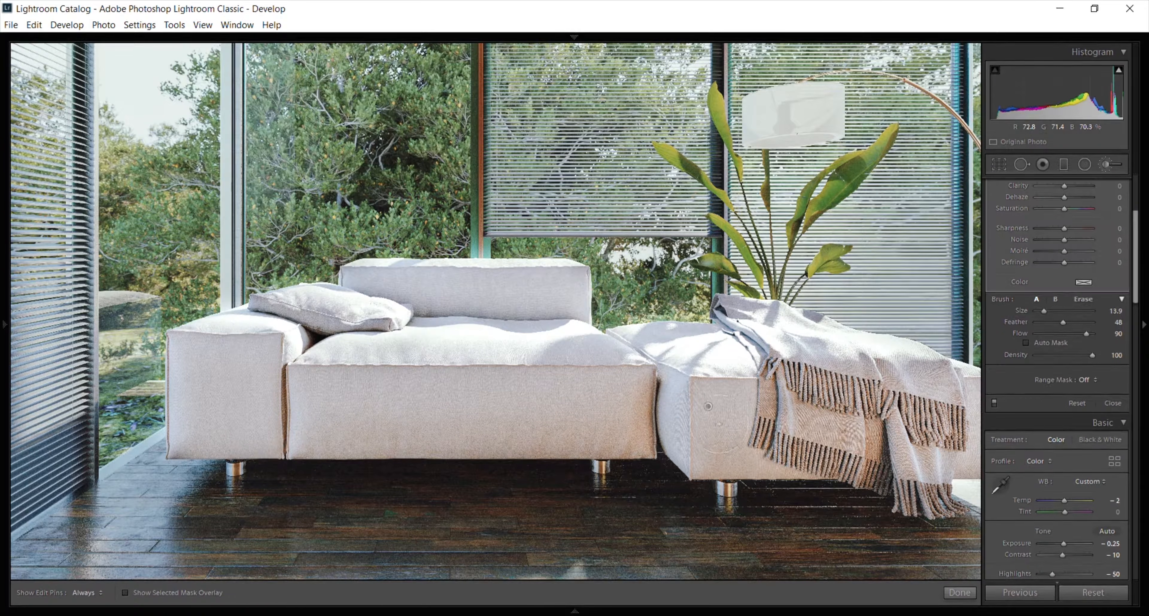
- Set the sofa mask's Noise to 26 and Exposure to -0.25, keeping its Highlights at 0
drag(1137, 281, 1137, 241)
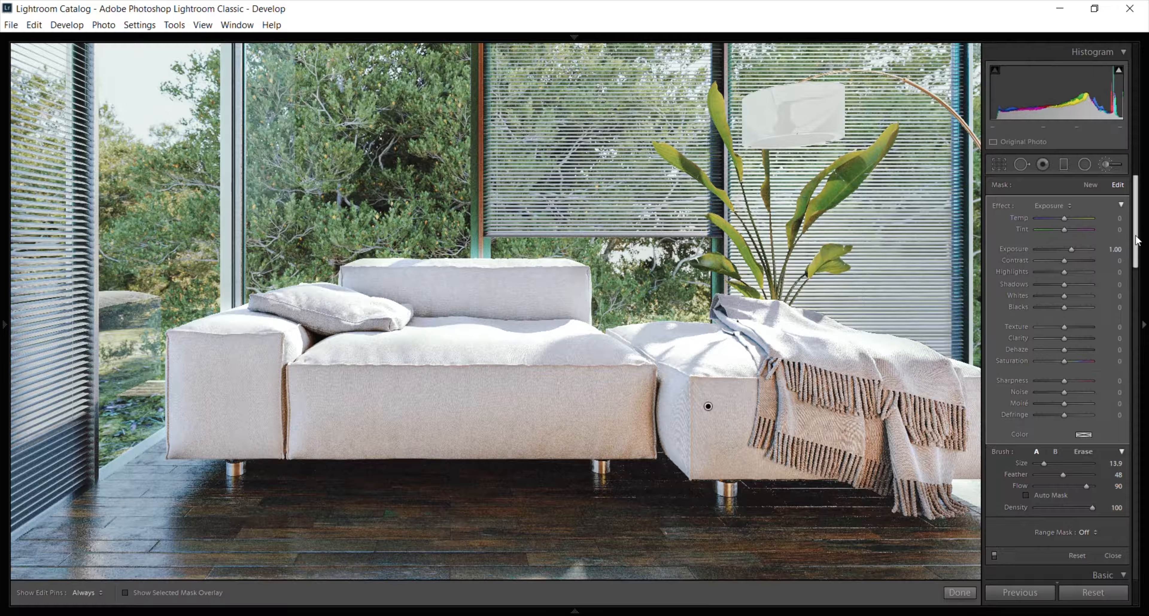
click(1072, 392)
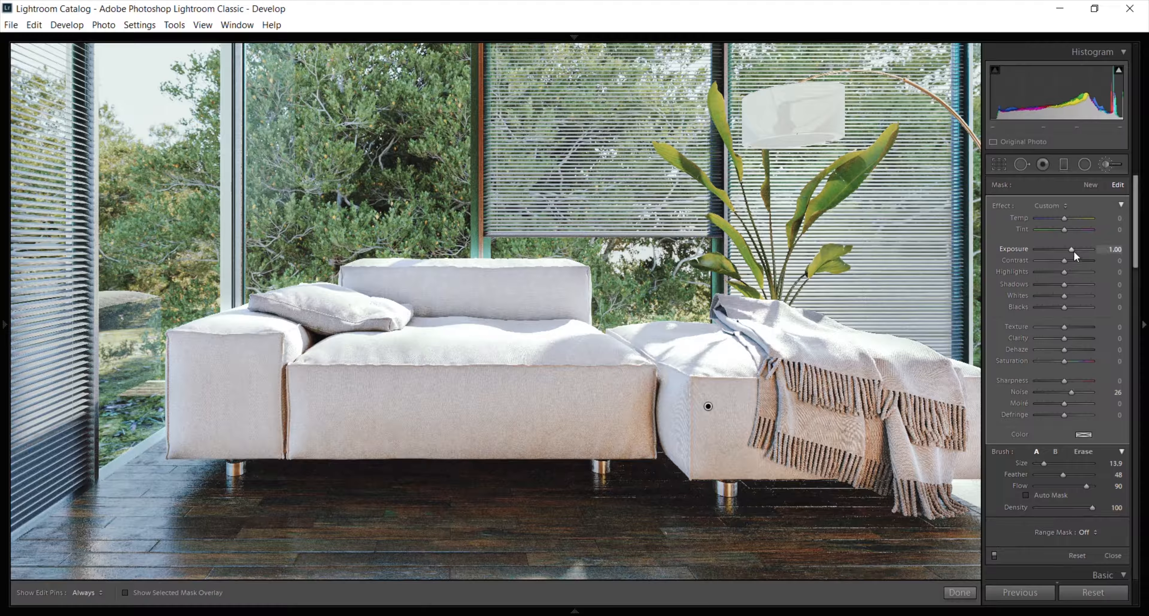
click(1104, 251)
text(-0.25)
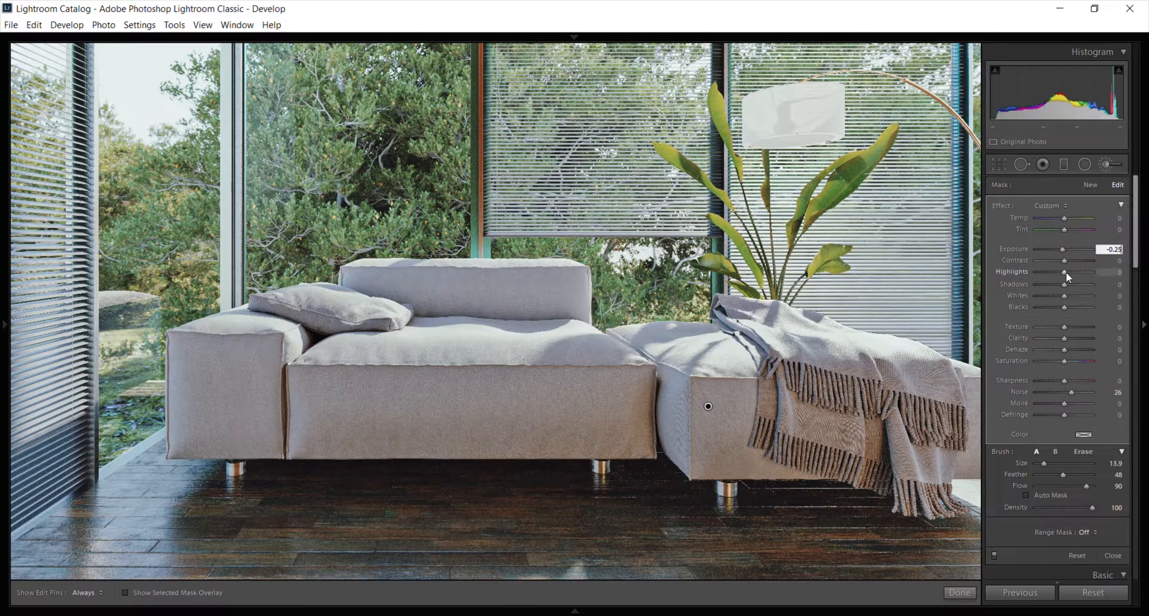
drag(1065, 272, 1064, 276)
click(1111, 273)
text(0)
key(Return)
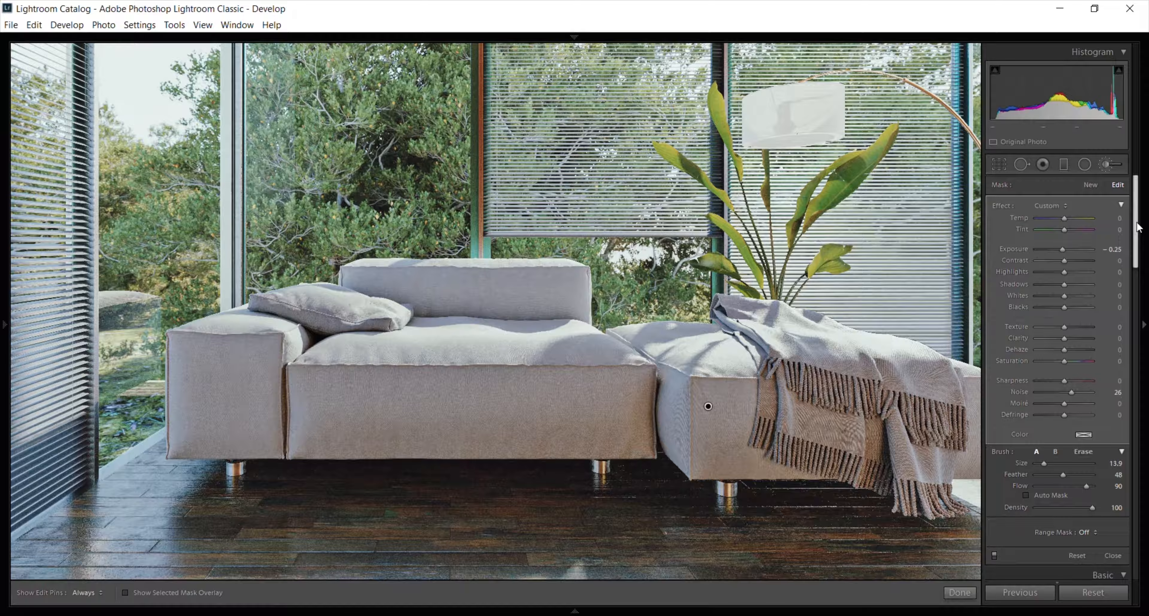
- Compare lower Luminance noise reduction values for the whole photo, reset the slider and set it to 10
mouse_move(1136, 213)
mouse_down()
mouse_move(1126, 339)
mouse_move(1137, 453)
mouse_up()
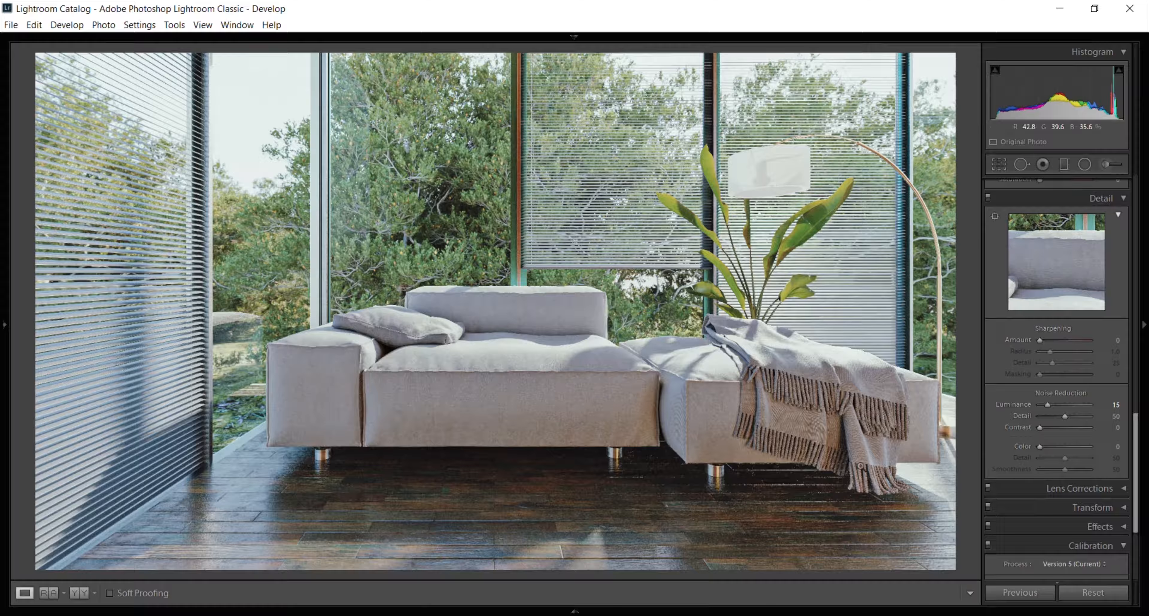
click(578, 422)
click(1116, 405)
text(10)
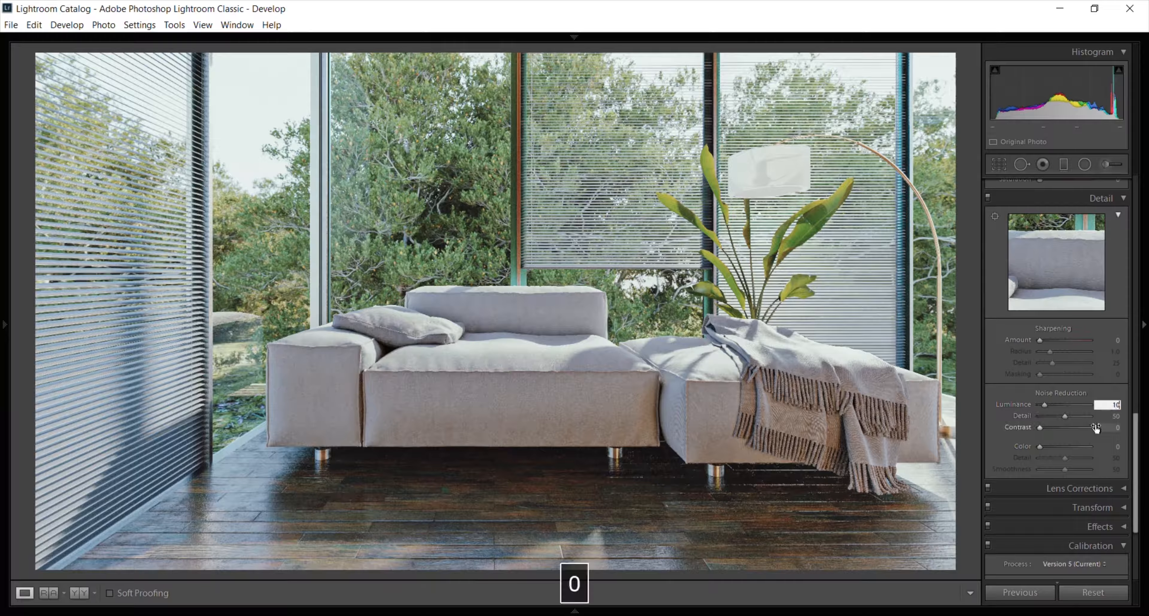
key(Return)
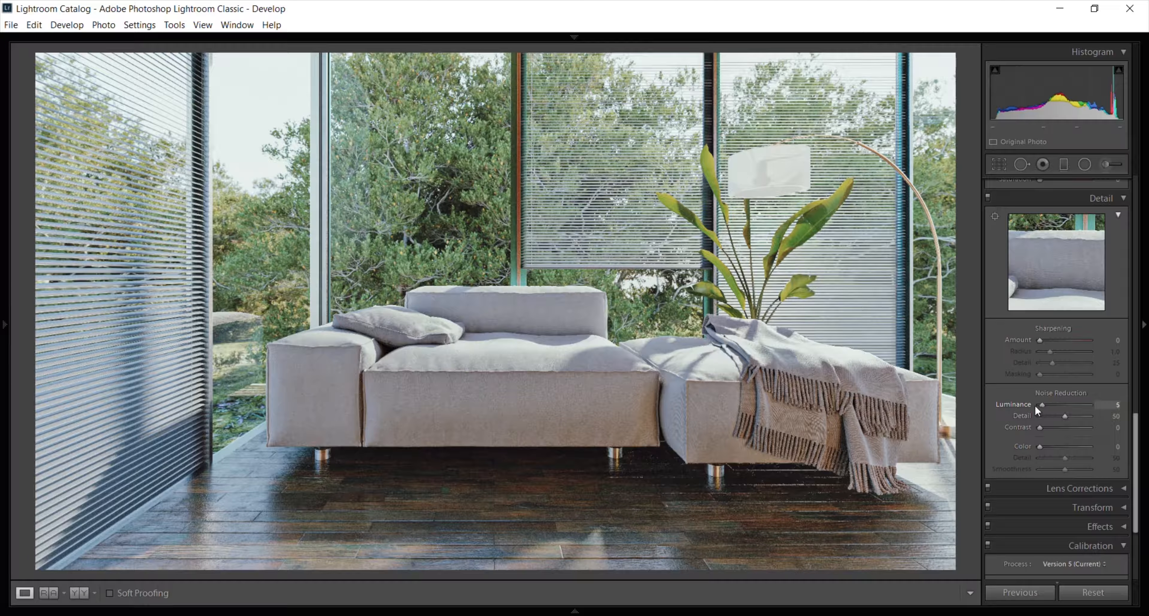
double_click(1016, 405)
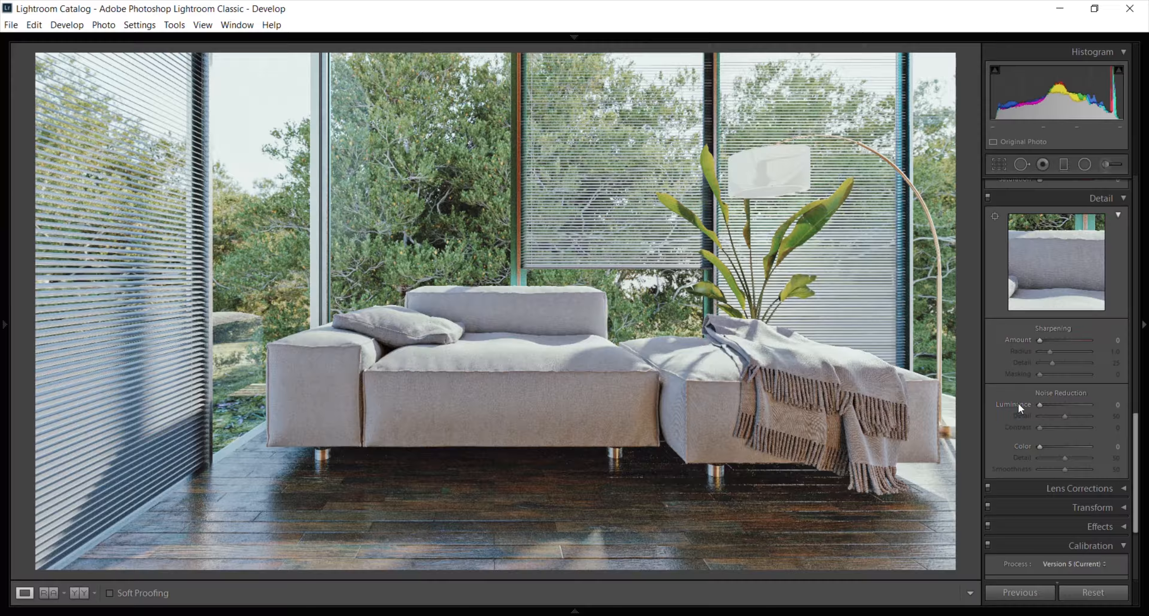
drag(1039, 405, 1055, 405)
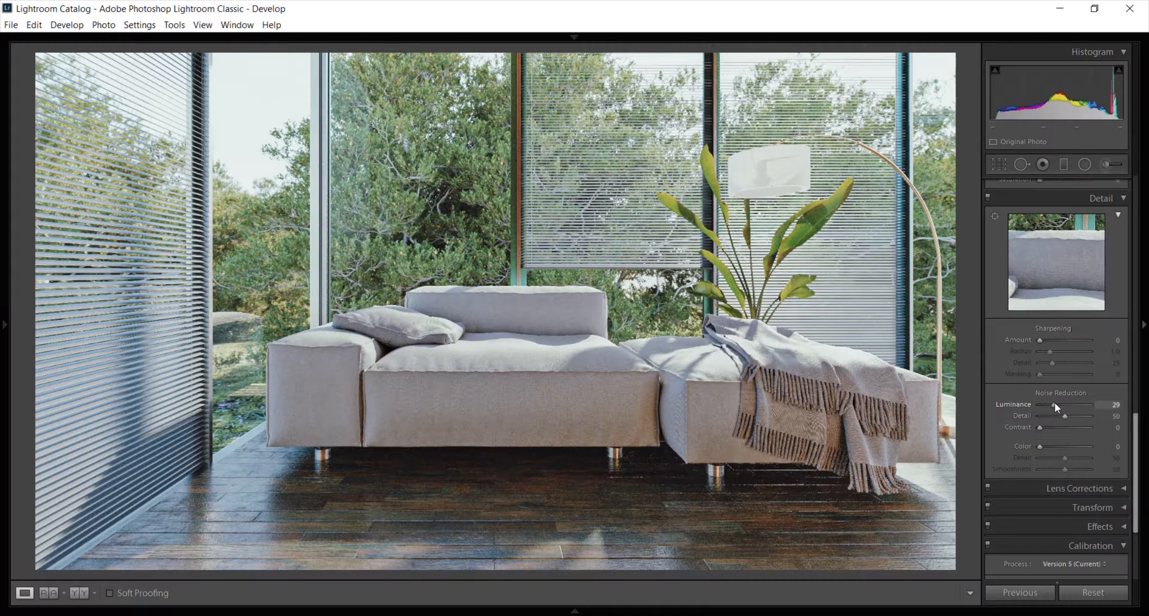
click(1115, 405)
text(10)
key(Return)
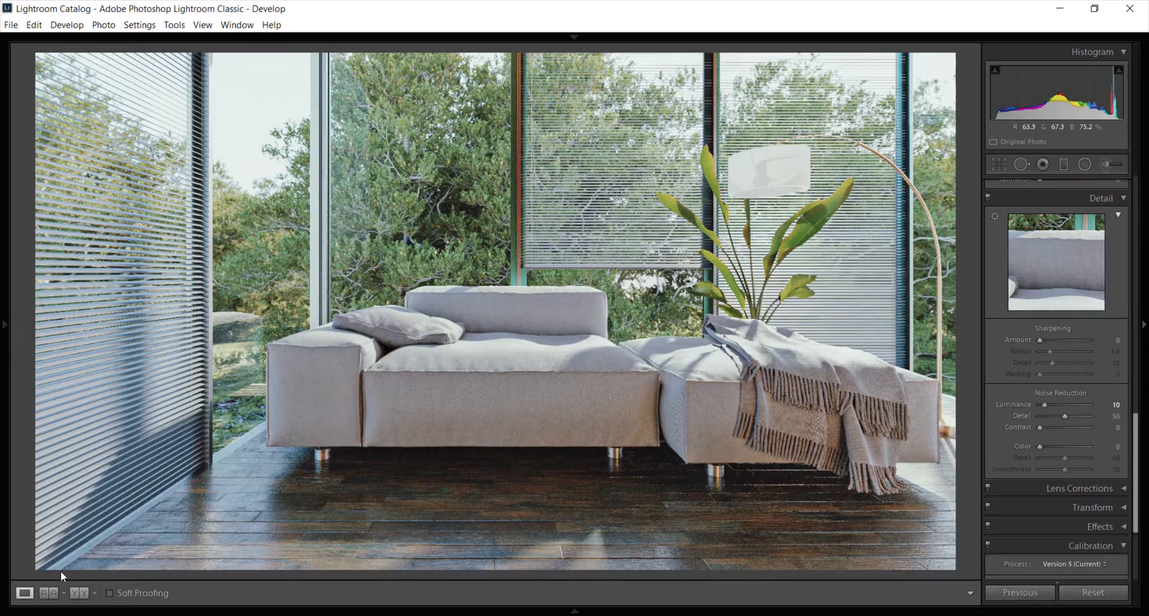
- Compare the sofa and floor before and after the edits in an enlarged side-by-side view
click(79, 593)
click(749, 352)
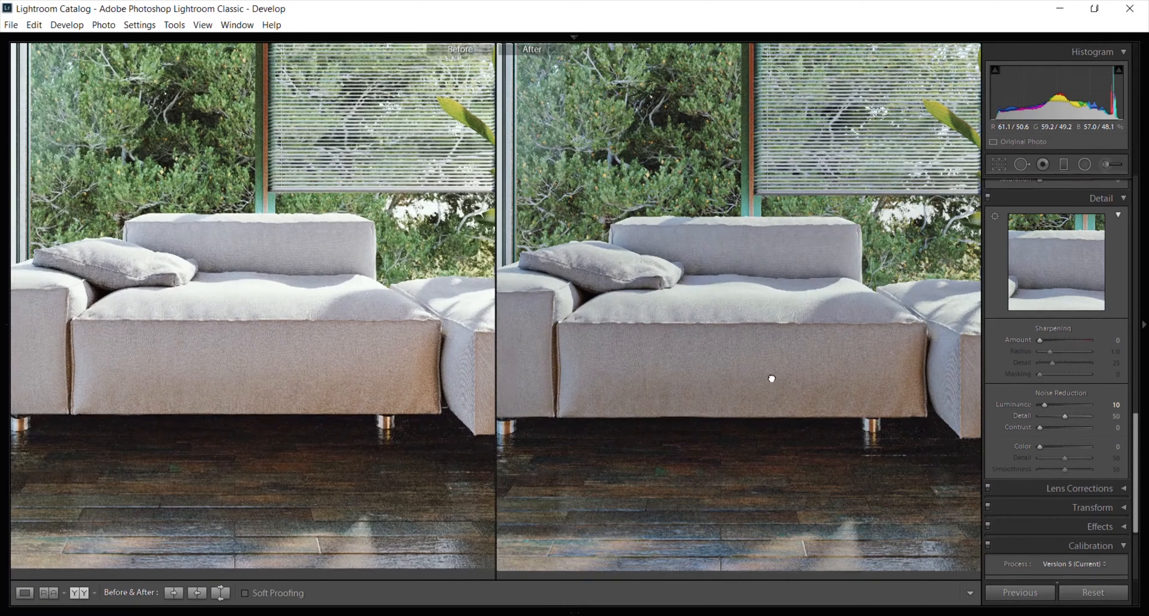
drag(769, 380, 783, 323)
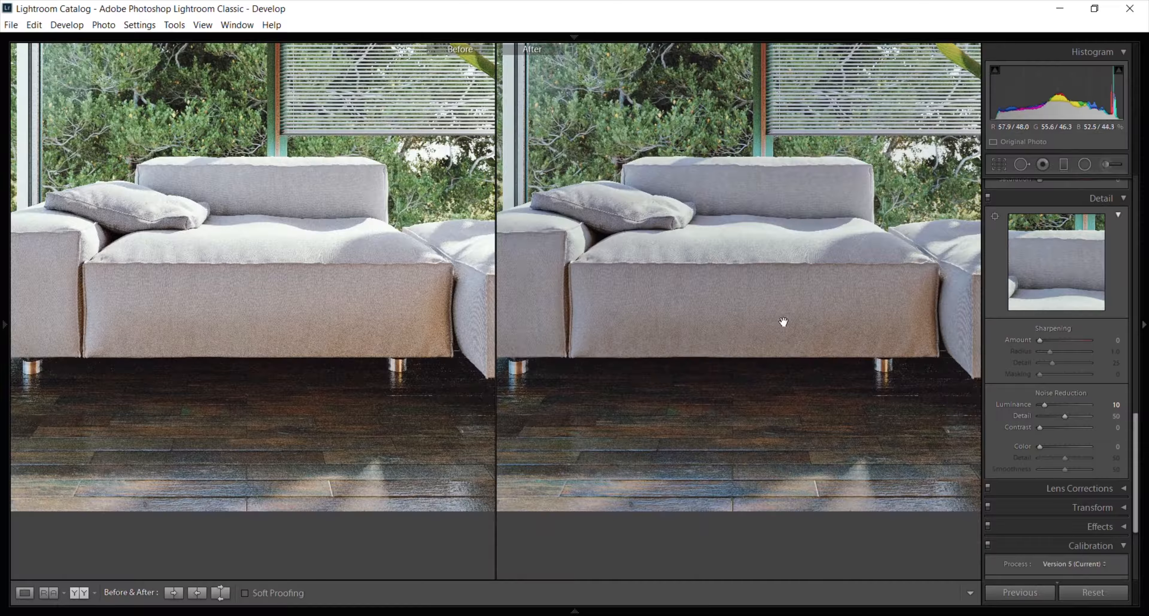
- Compare the plant, blanket and floor before and after the edits, and return to the single-photo view
drag(629, 445, 723, 451)
click(723, 451)
click(785, 400)
drag(773, 422, 584, 392)
drag(696, 417, 645, 394)
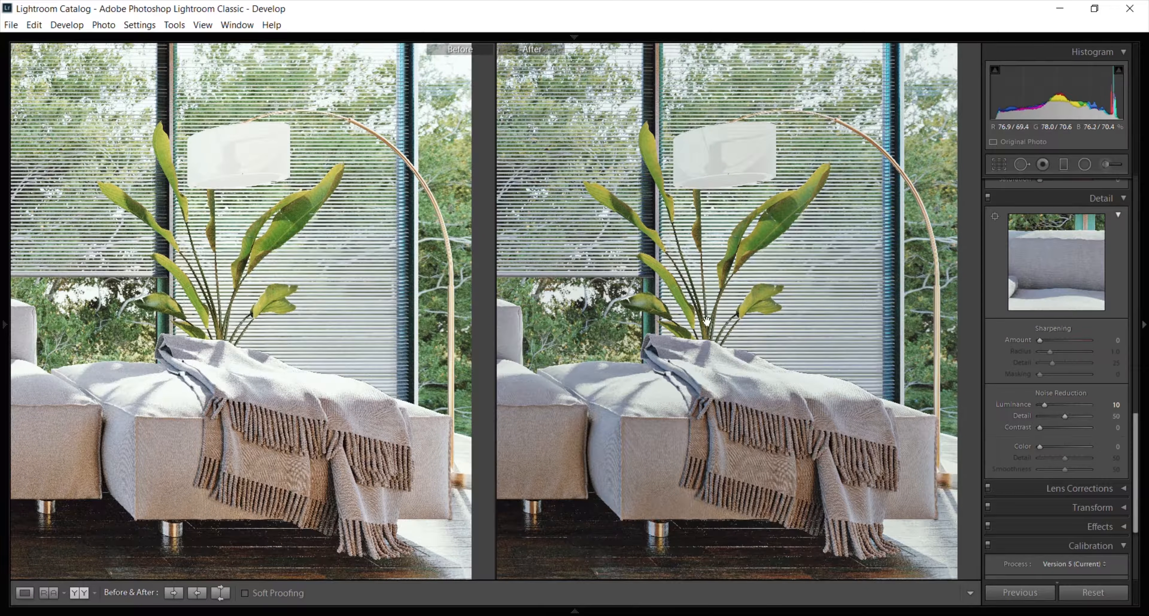
click(677, 354)
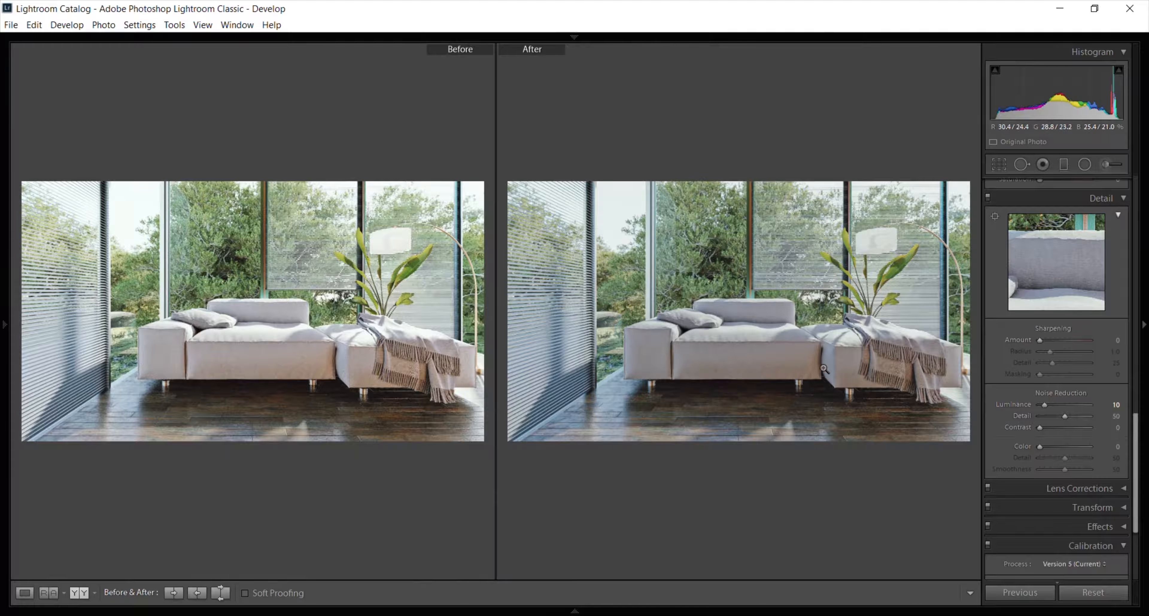
click(837, 375)
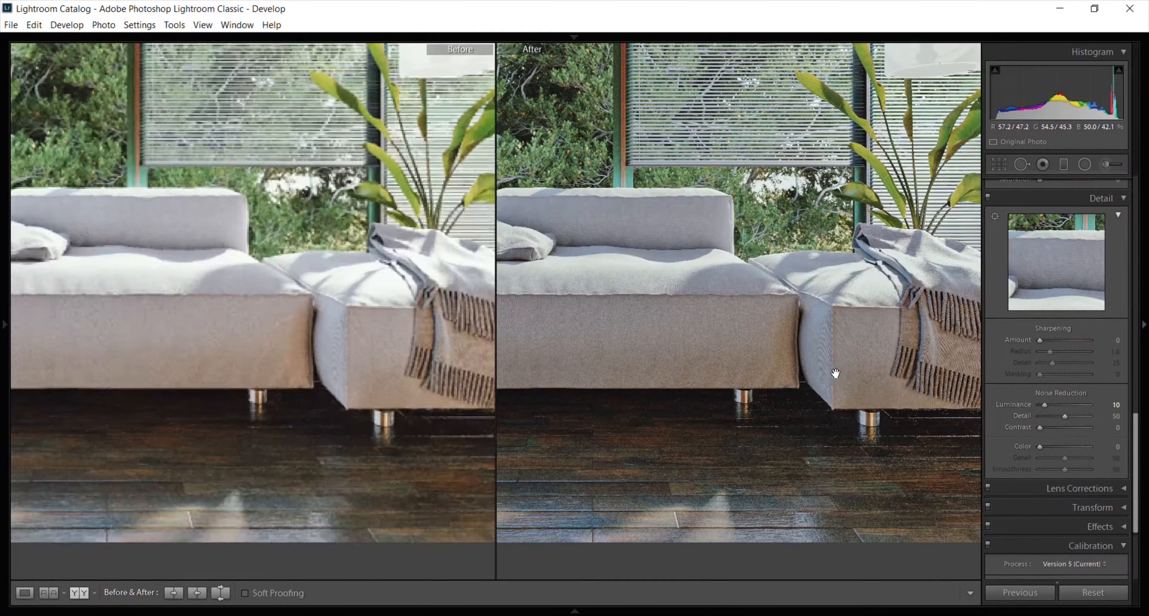
click(29, 595)
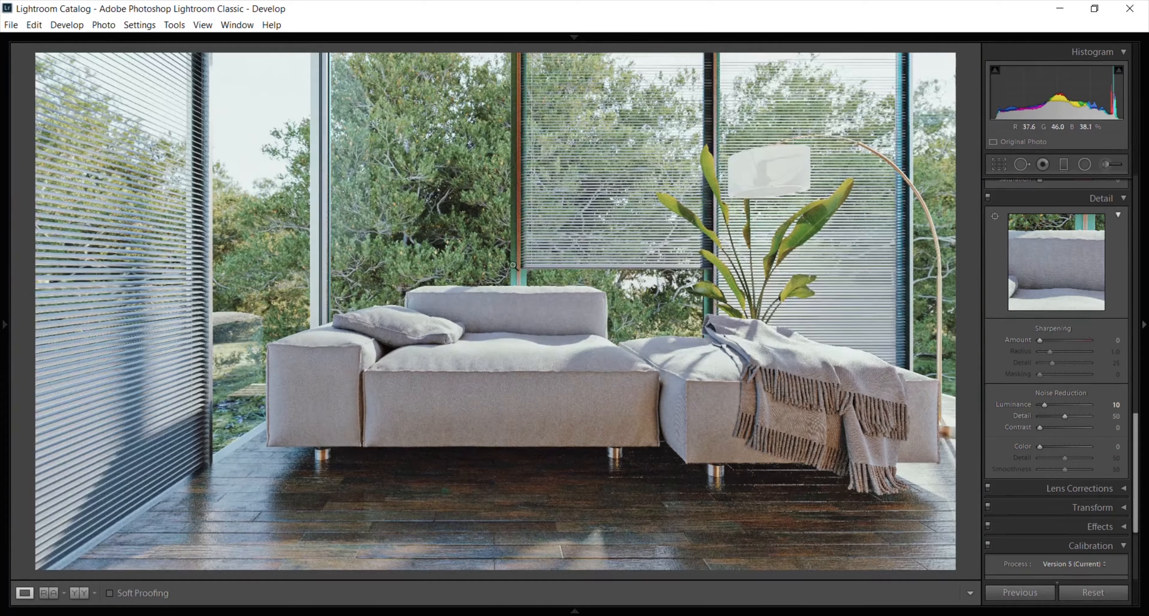
click(813, 491)
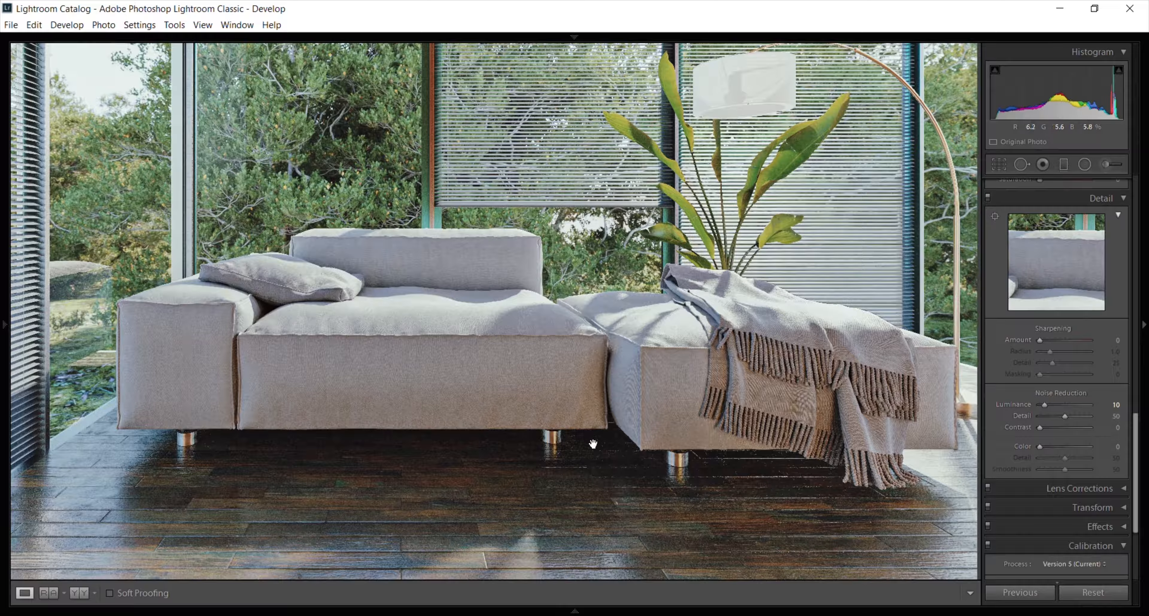
- Export the edited photo as New Edit.tif to the same folder as the original photo
click(11, 25)
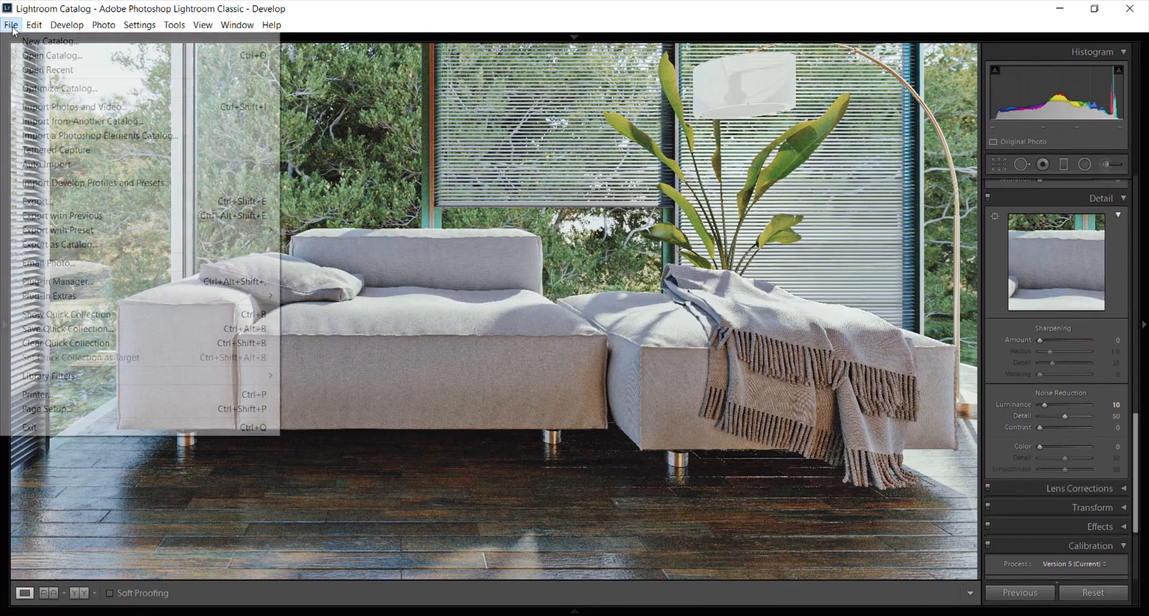
click(125, 203)
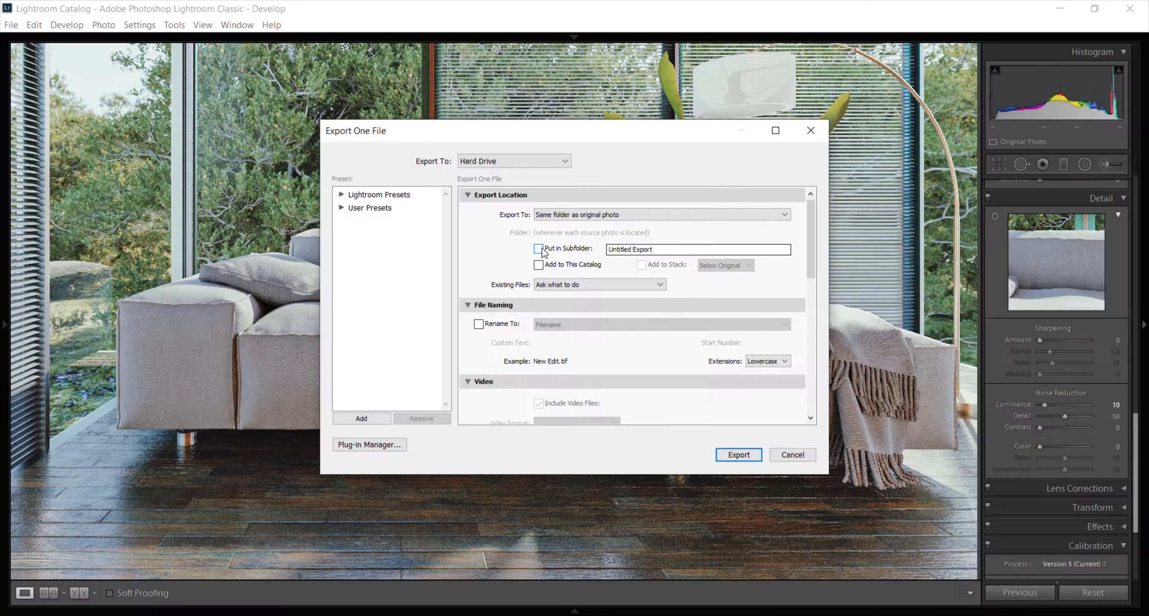
click(604, 218)
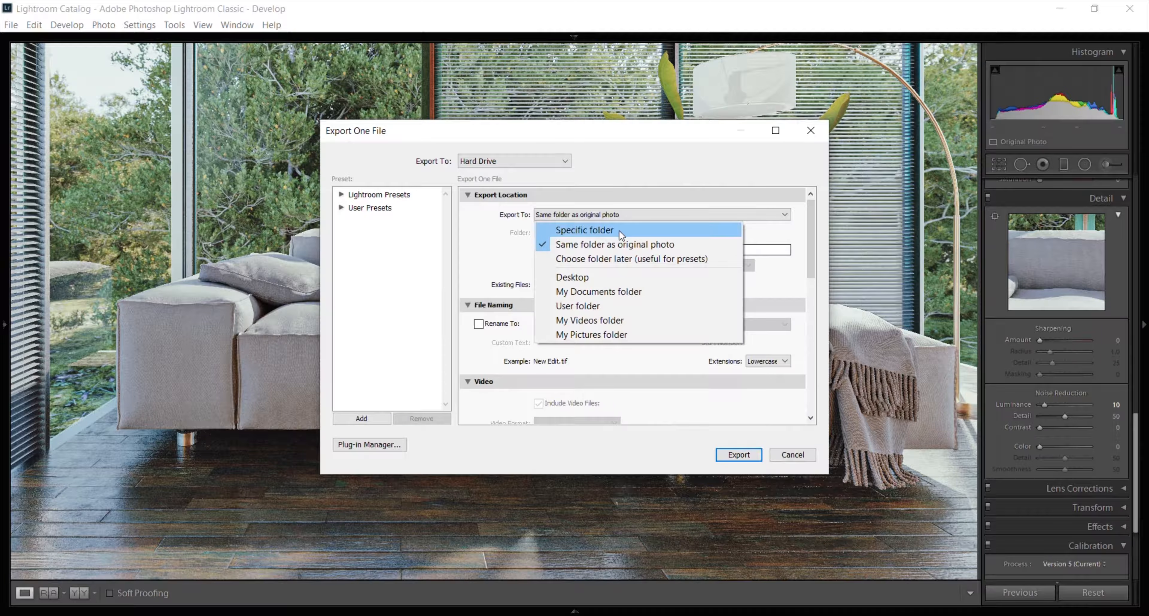
click(625, 248)
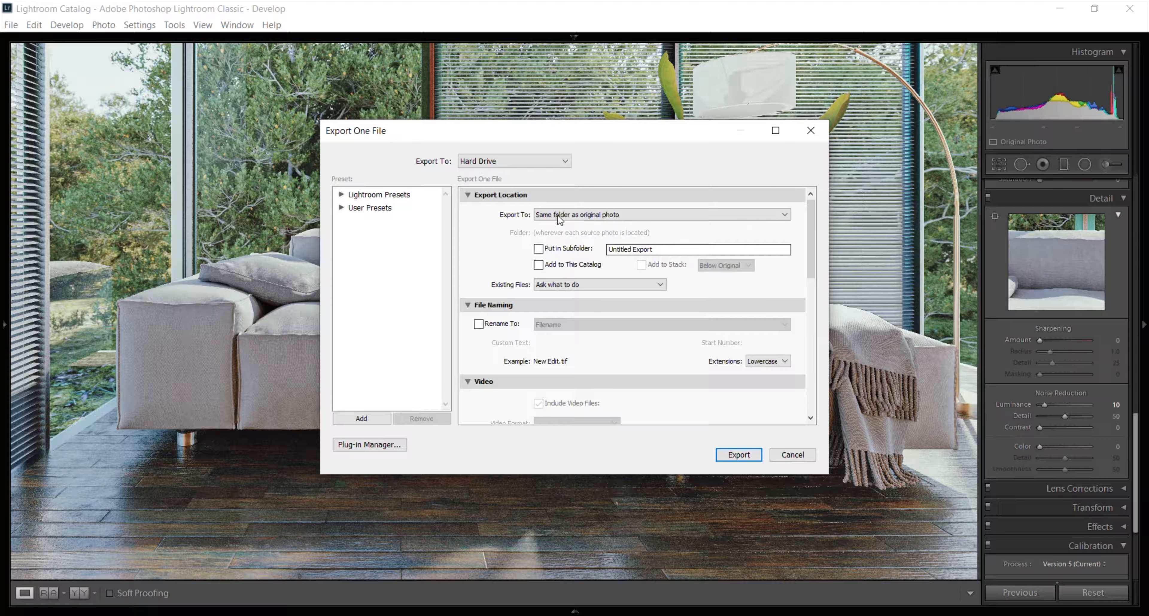
drag(810, 258, 815, 404)
click(733, 454)
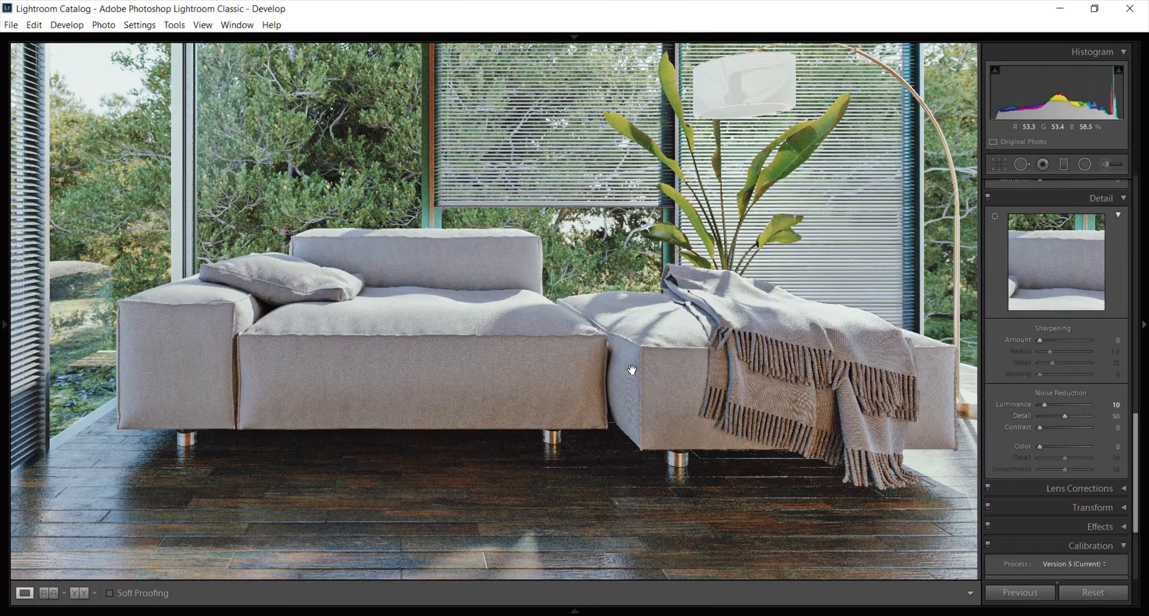
click(621, 382)
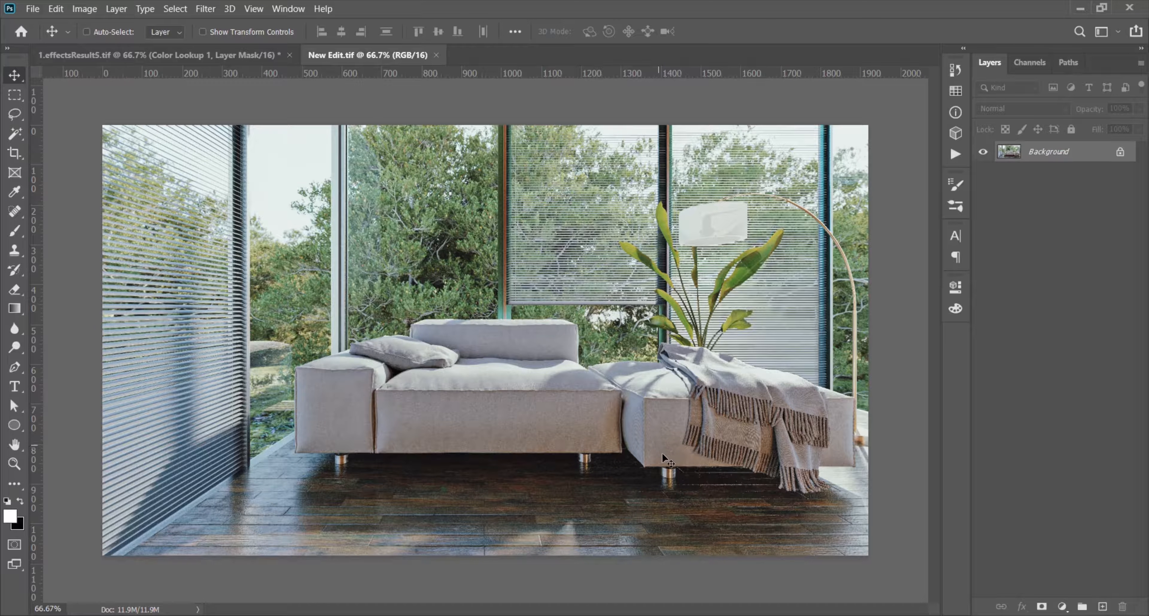
- Switch to Photoshop and unlock the Background layer of New Edit.tif
key(z)
drag(715, 501, 637, 464)
key(space)
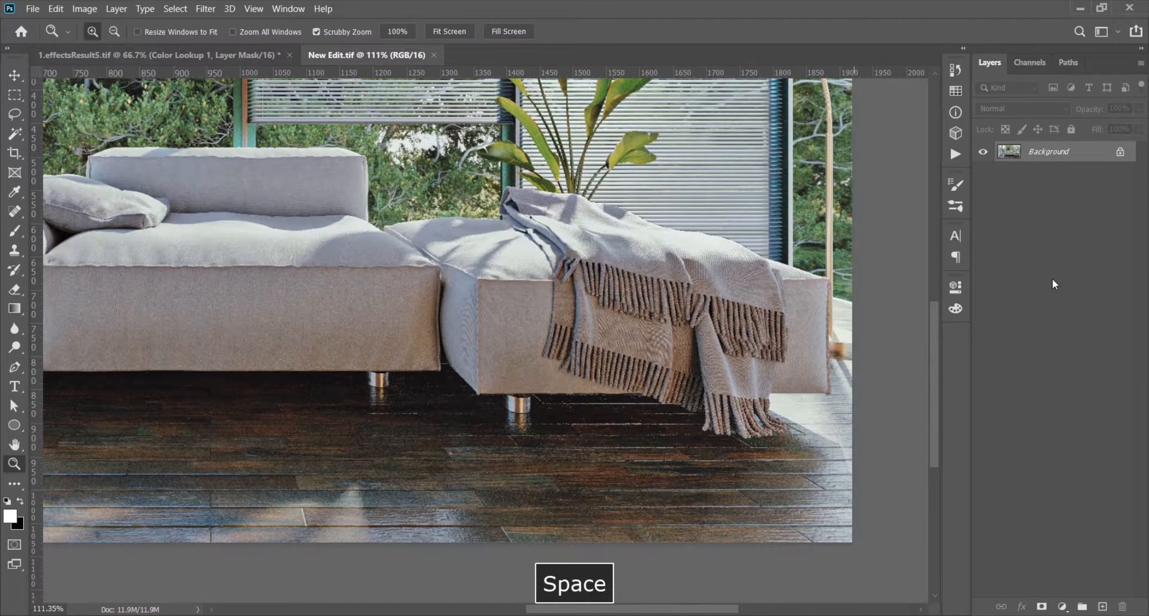
click(1120, 152)
drag(526, 425, 403, 424)
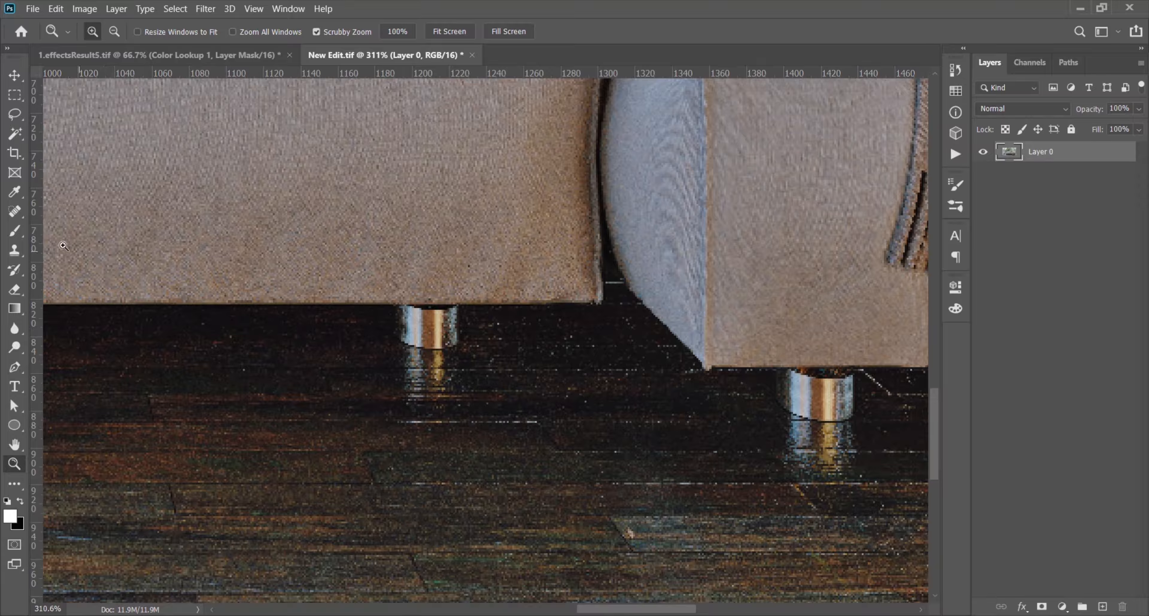
- Remove the bright line on the floor below the middle sofa leg with the Spot Healing Brush in Content-Aware mode
click(14, 212)
click(80, 216)
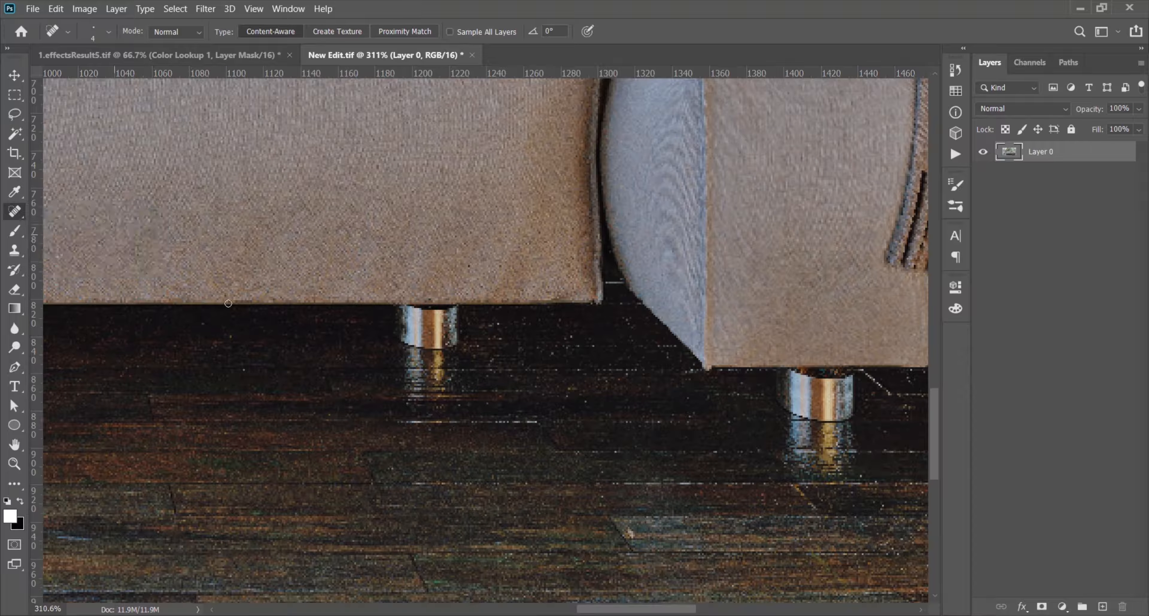
scroll(464, 427, up, 3)
drag(569, 423, 366, 420)
drag(380, 509, 424, 509)
scroll(345, 490, down, 3)
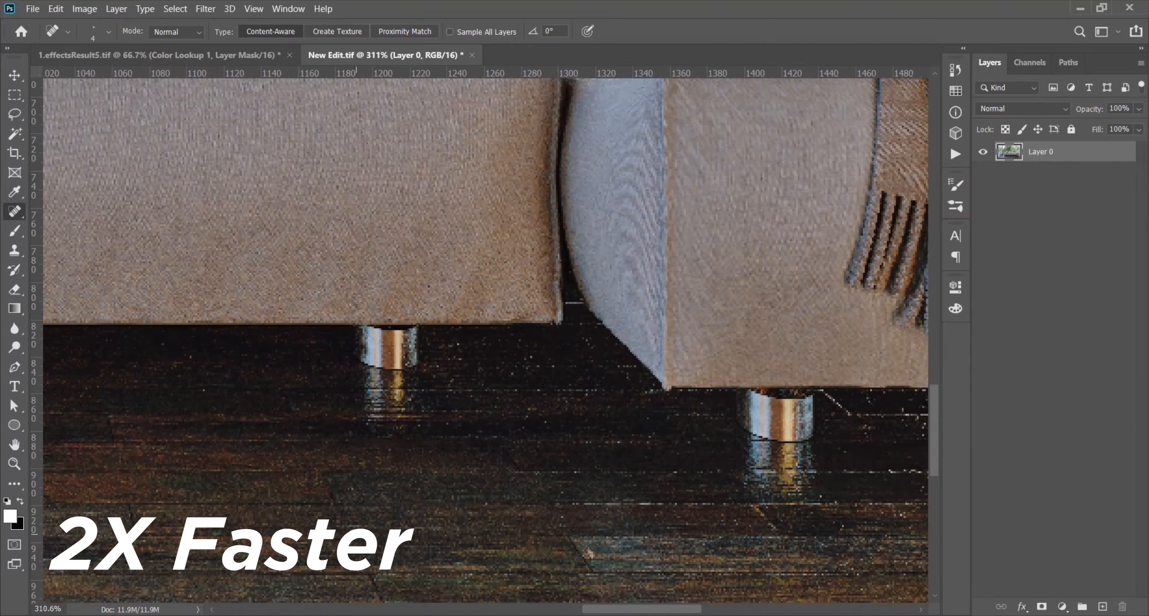
scroll(588, 403, up, 2)
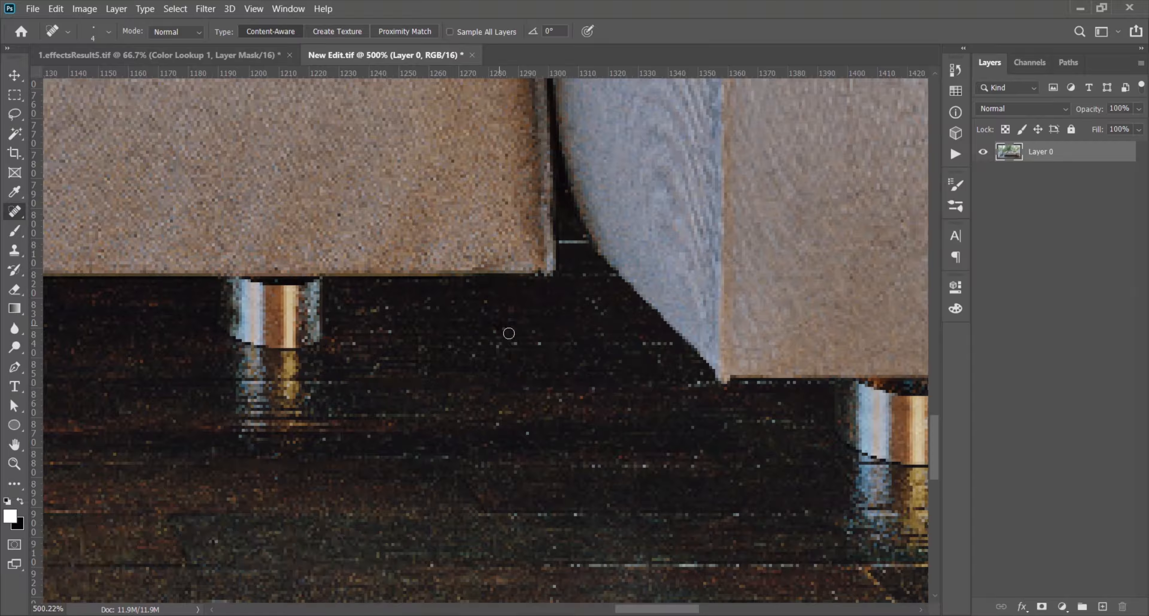
scroll(346, 405, down, 4)
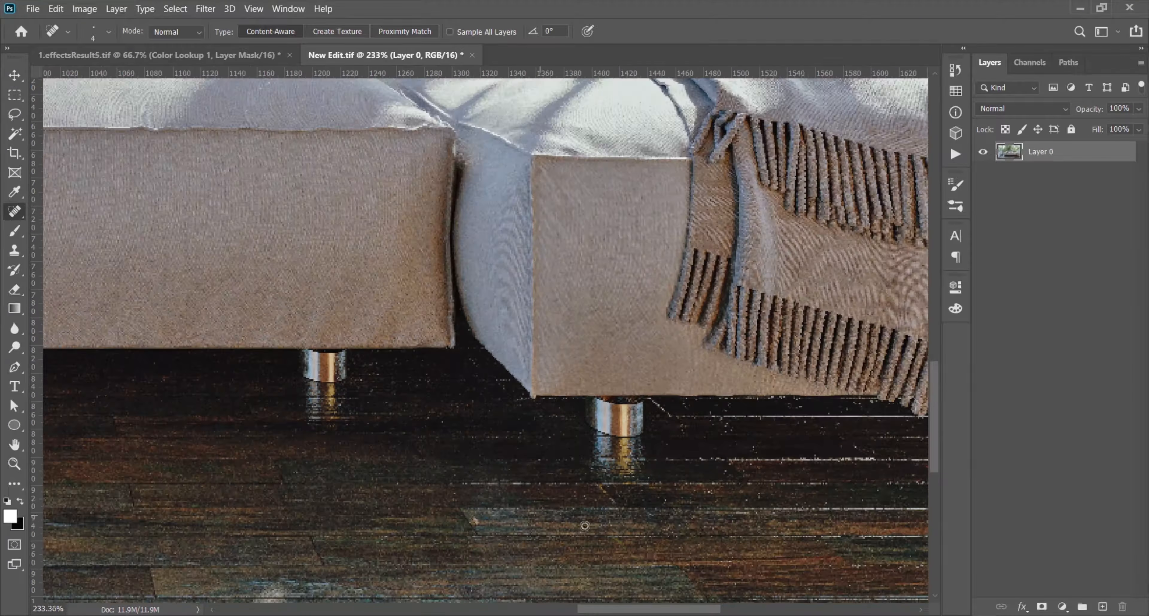
- Heal the long white seam lines on the dark floor beneath the hanging blanket with straight strokes
scroll(383, 474, up, 2)
drag(768, 479, 408, 464)
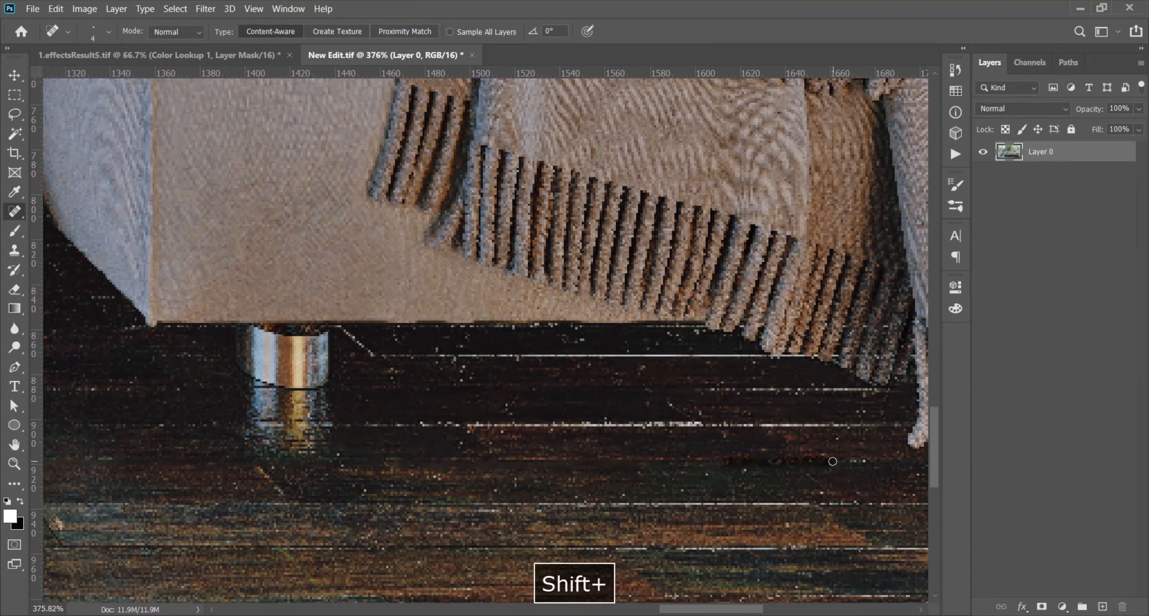
shift+click(881, 425)
click(396, 358)
shift+click(760, 357)
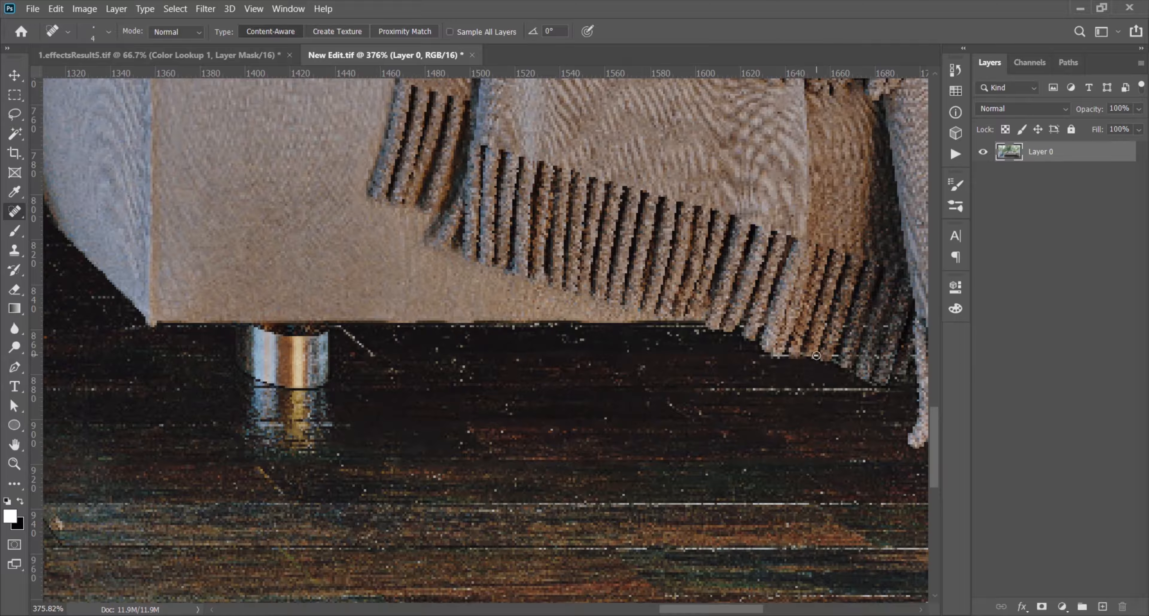
- Heal the diagonal scratch beside the right sofa leg and a lower floor seam, undoing the stroke along the sofa's bottom edge
click(345, 330)
shift+click(374, 356)
click(408, 330)
shift+click(697, 329)
key(ctrl+z)
click(504, 505)
shift+click(825, 504)
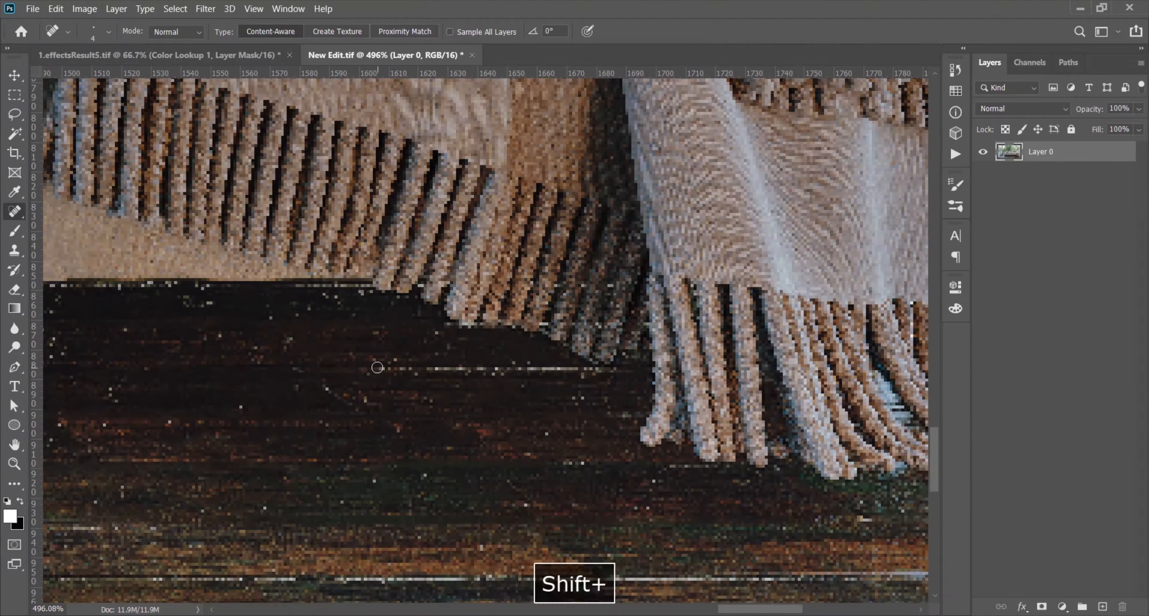
- Heal the remaining white line just below the blanket fringe and the bright plank seams farther down the floor
shift+click(377, 367)
drag(137, 405, 476, 463)
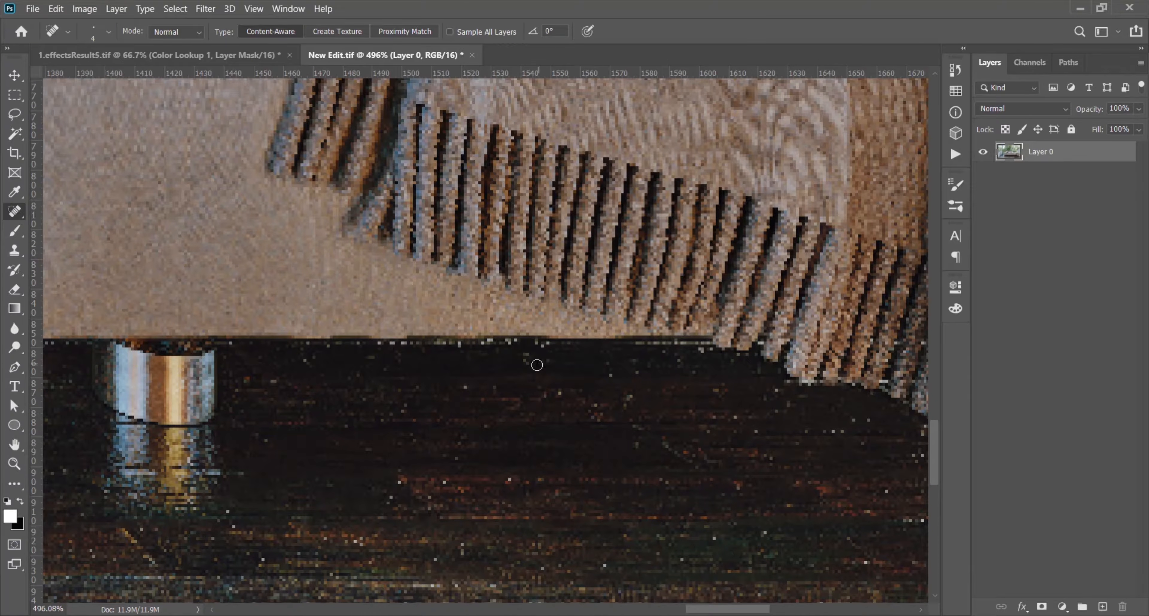
drag(619, 521, 420, 333)
click(285, 449)
shift+click(646, 450)
scroll(651, 447, down, 13)
scroll(664, 443, up, 10)
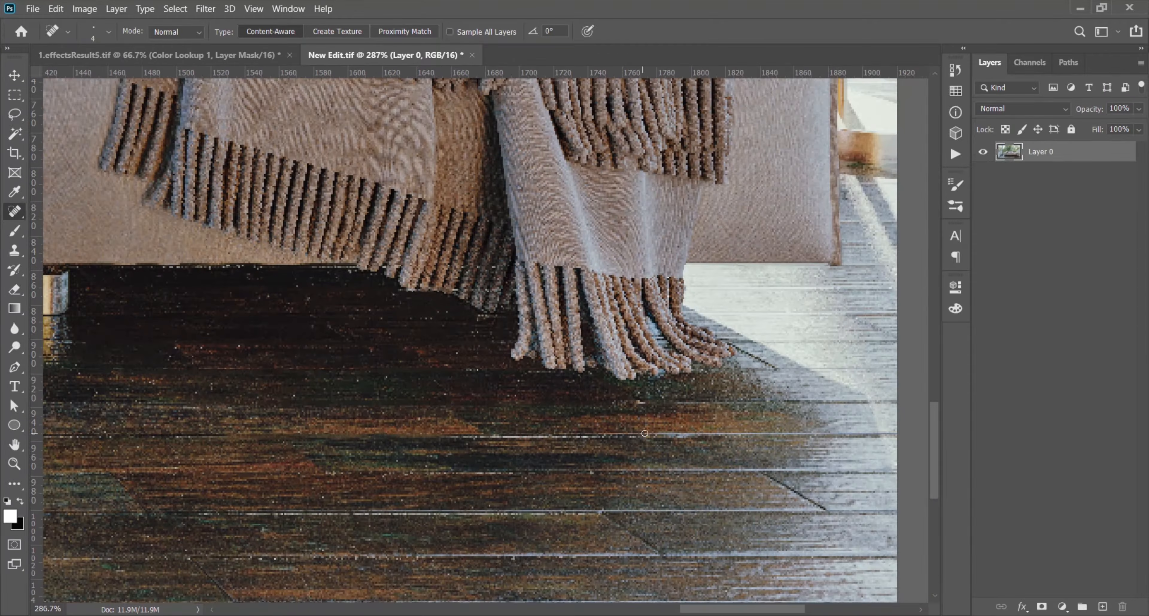
shift+click(637, 435)
- Heal the bright plank seams in the front part of the floor with straight healing strokes
scroll(562, 439, down, 5)
scroll(411, 487, up, 3)
click(451, 470)
shift+click(625, 469)
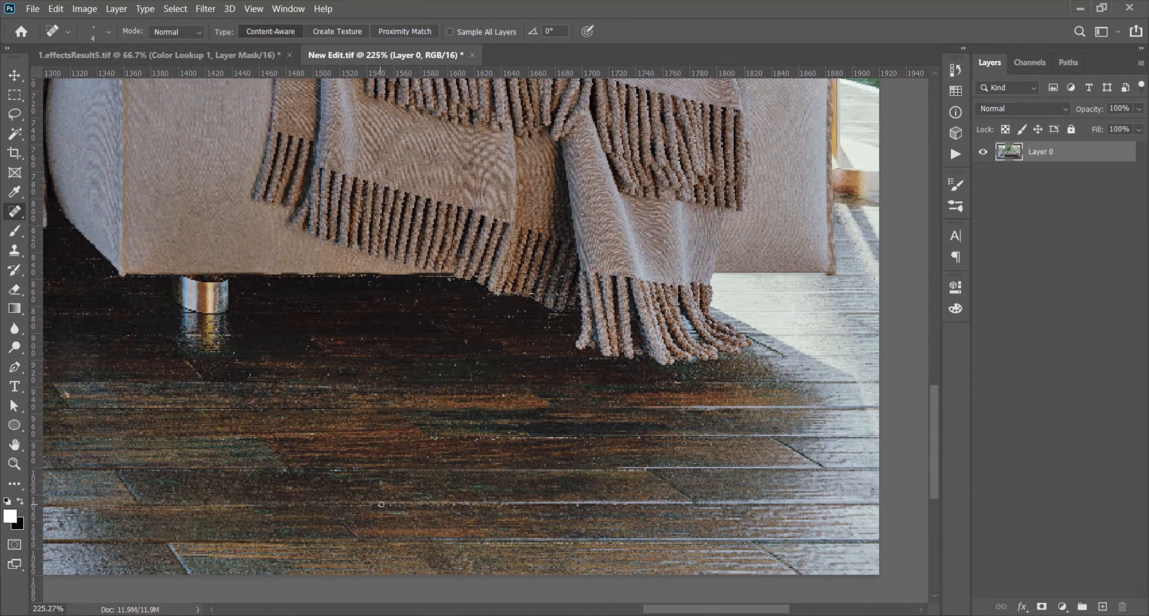
scroll(519, 429, up, 7)
click(352, 446)
shift+click(510, 447)
shift+click(643, 446)
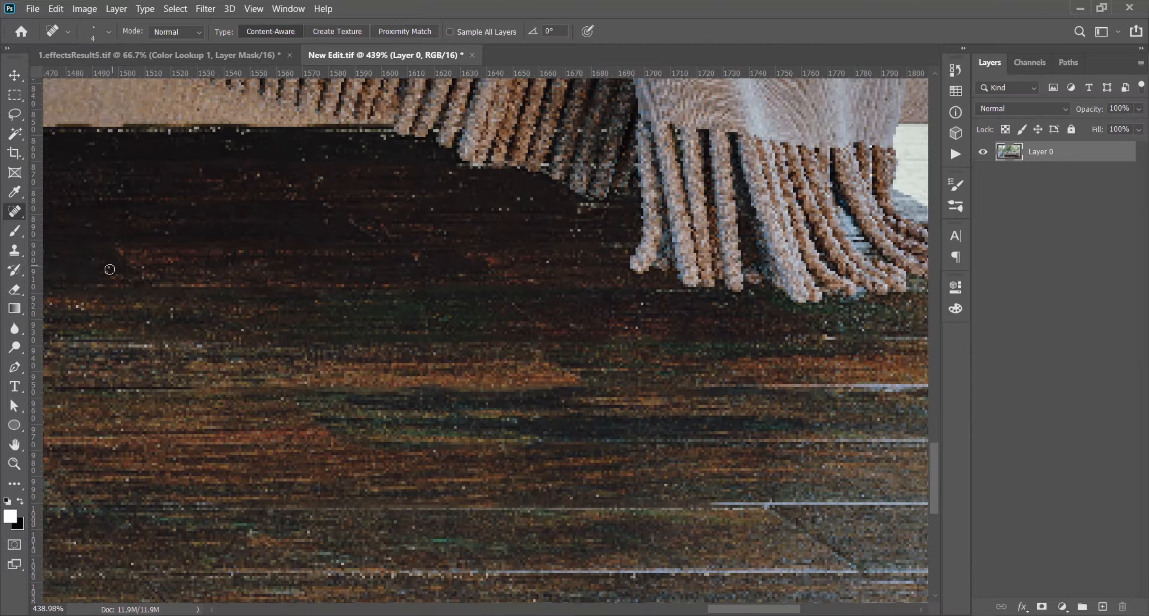
- Heal the faint light seam across the floor between the right sofa leg and the blanket fringe
click(129, 346)
shift+click(507, 340)
scroll(508, 340, down, 8)
scroll(105, 284, up, 7)
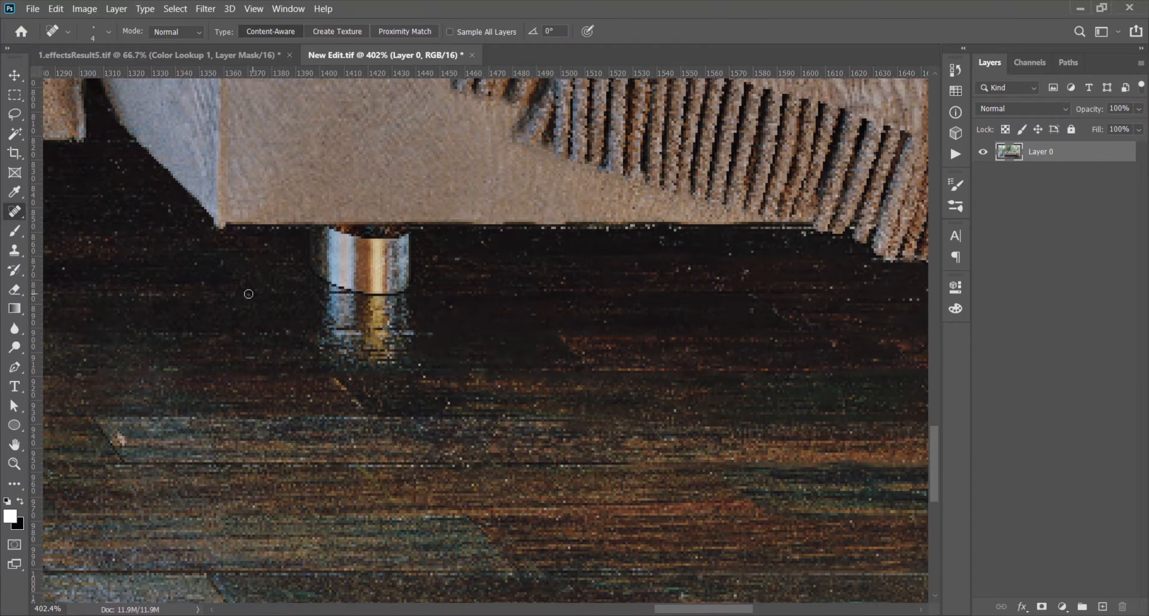
scroll(402, 332, down, 3)
scroll(650, 293, up, 4)
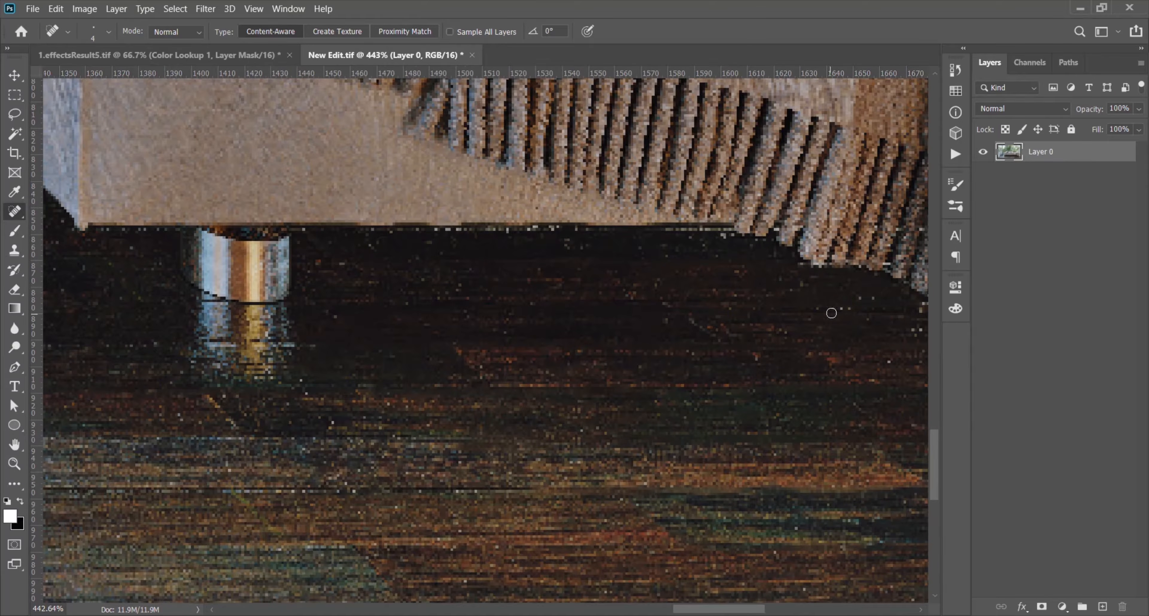
scroll(833, 308, up, 3)
- Fit the whole image in view, revert it and toggle between the reverted and healed versions to compare the floor
key(ctrl+0)
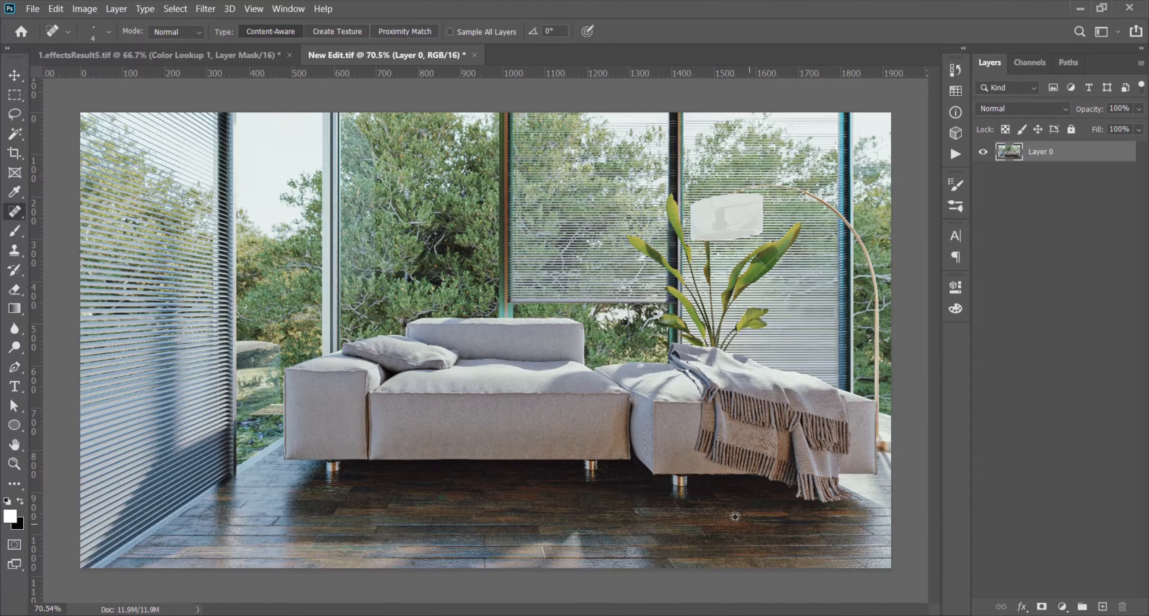
scroll(735, 517, down, 1)
scroll(670, 532, up, 1)
key(F12)
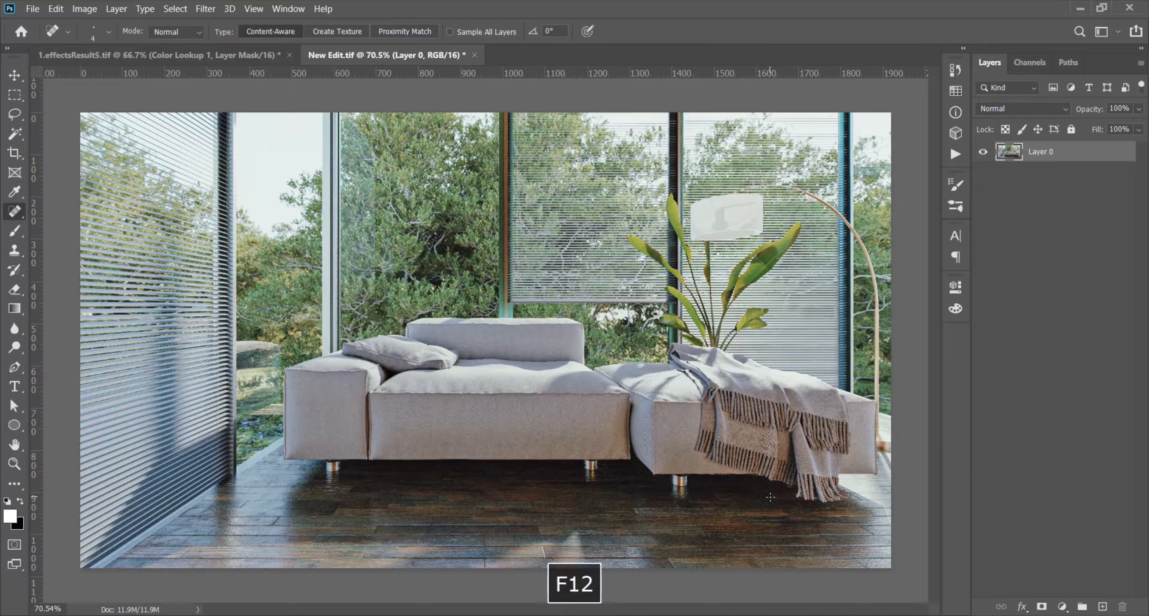
key(ctrl+z)
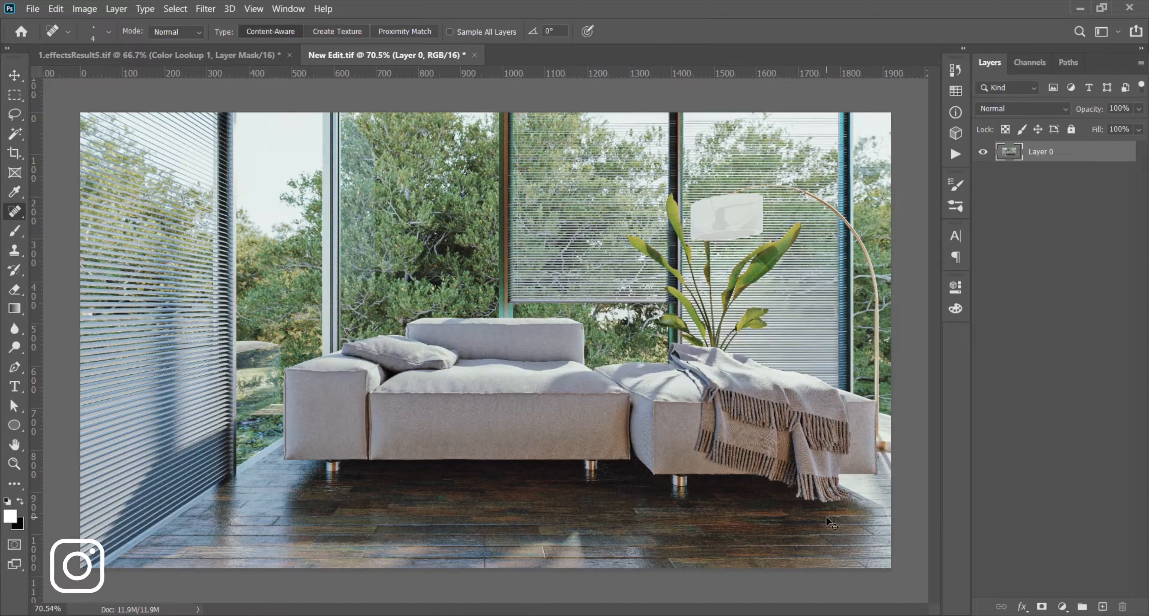
key(ctrl+shift+z)
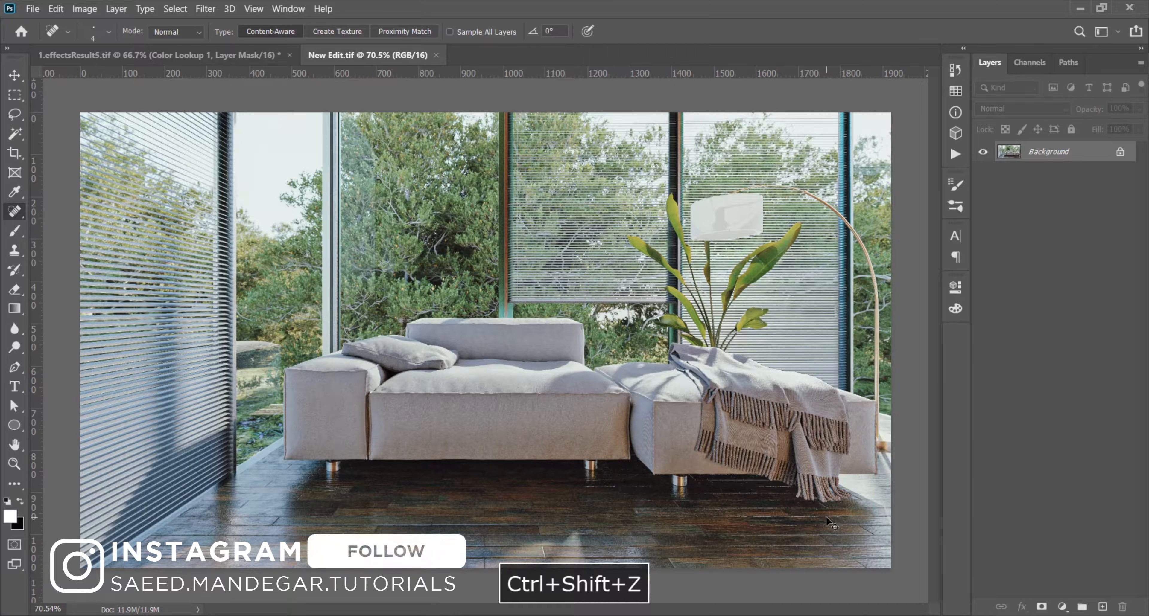
key(ctrl+z)
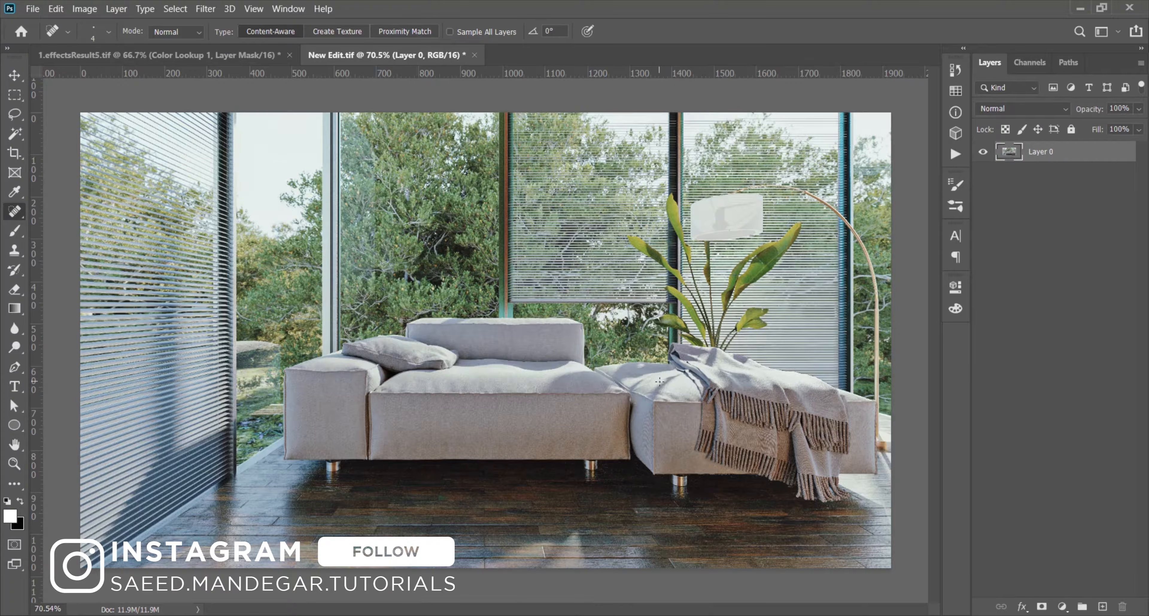
key(z)
drag(660, 382, 640, 393)
click(581, 403)
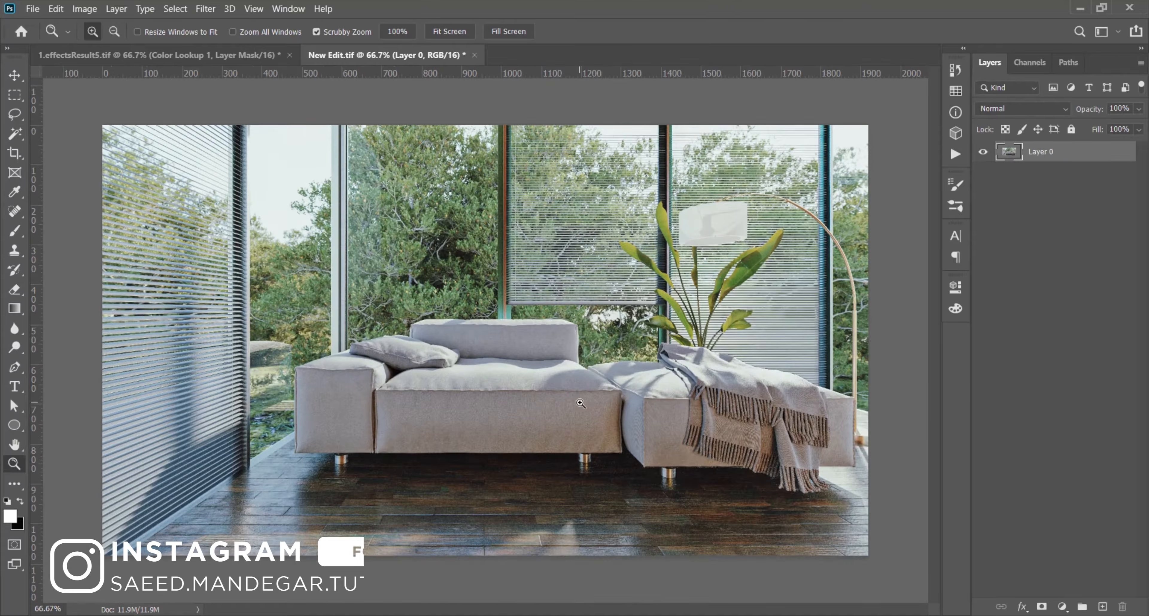